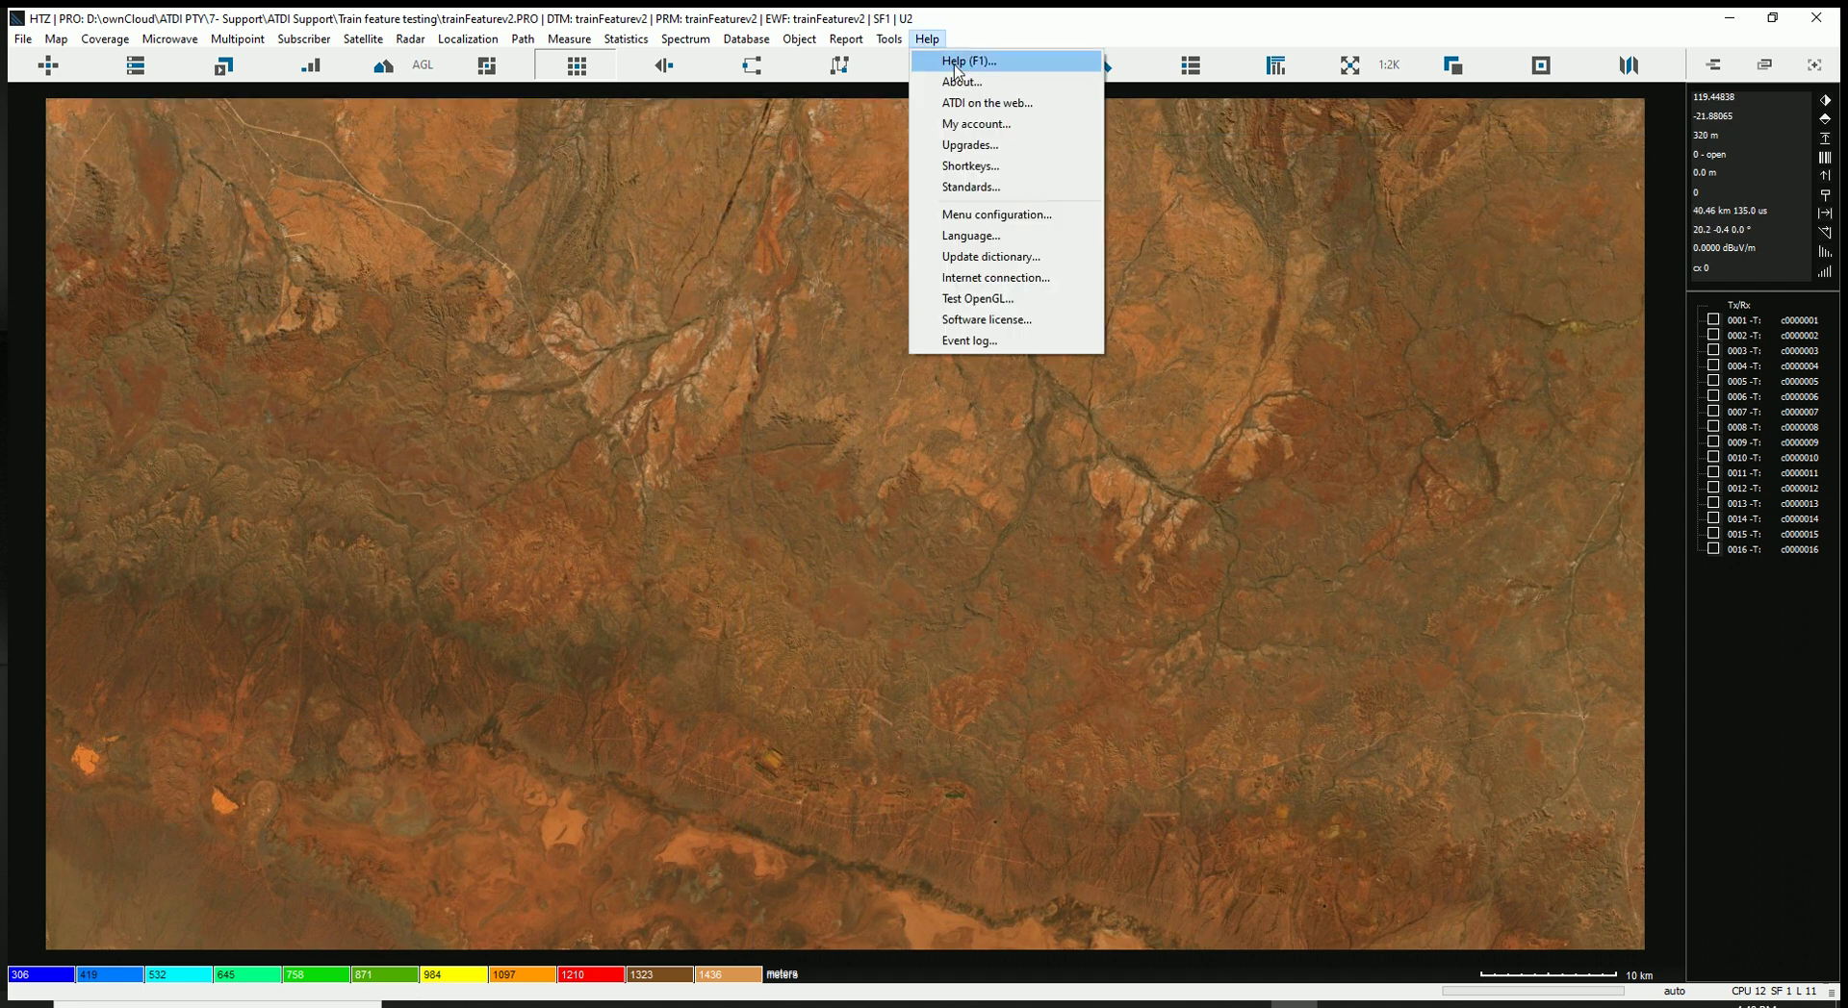
# Display the software's version and release information from the About entry
pyautogui.click(967, 79)
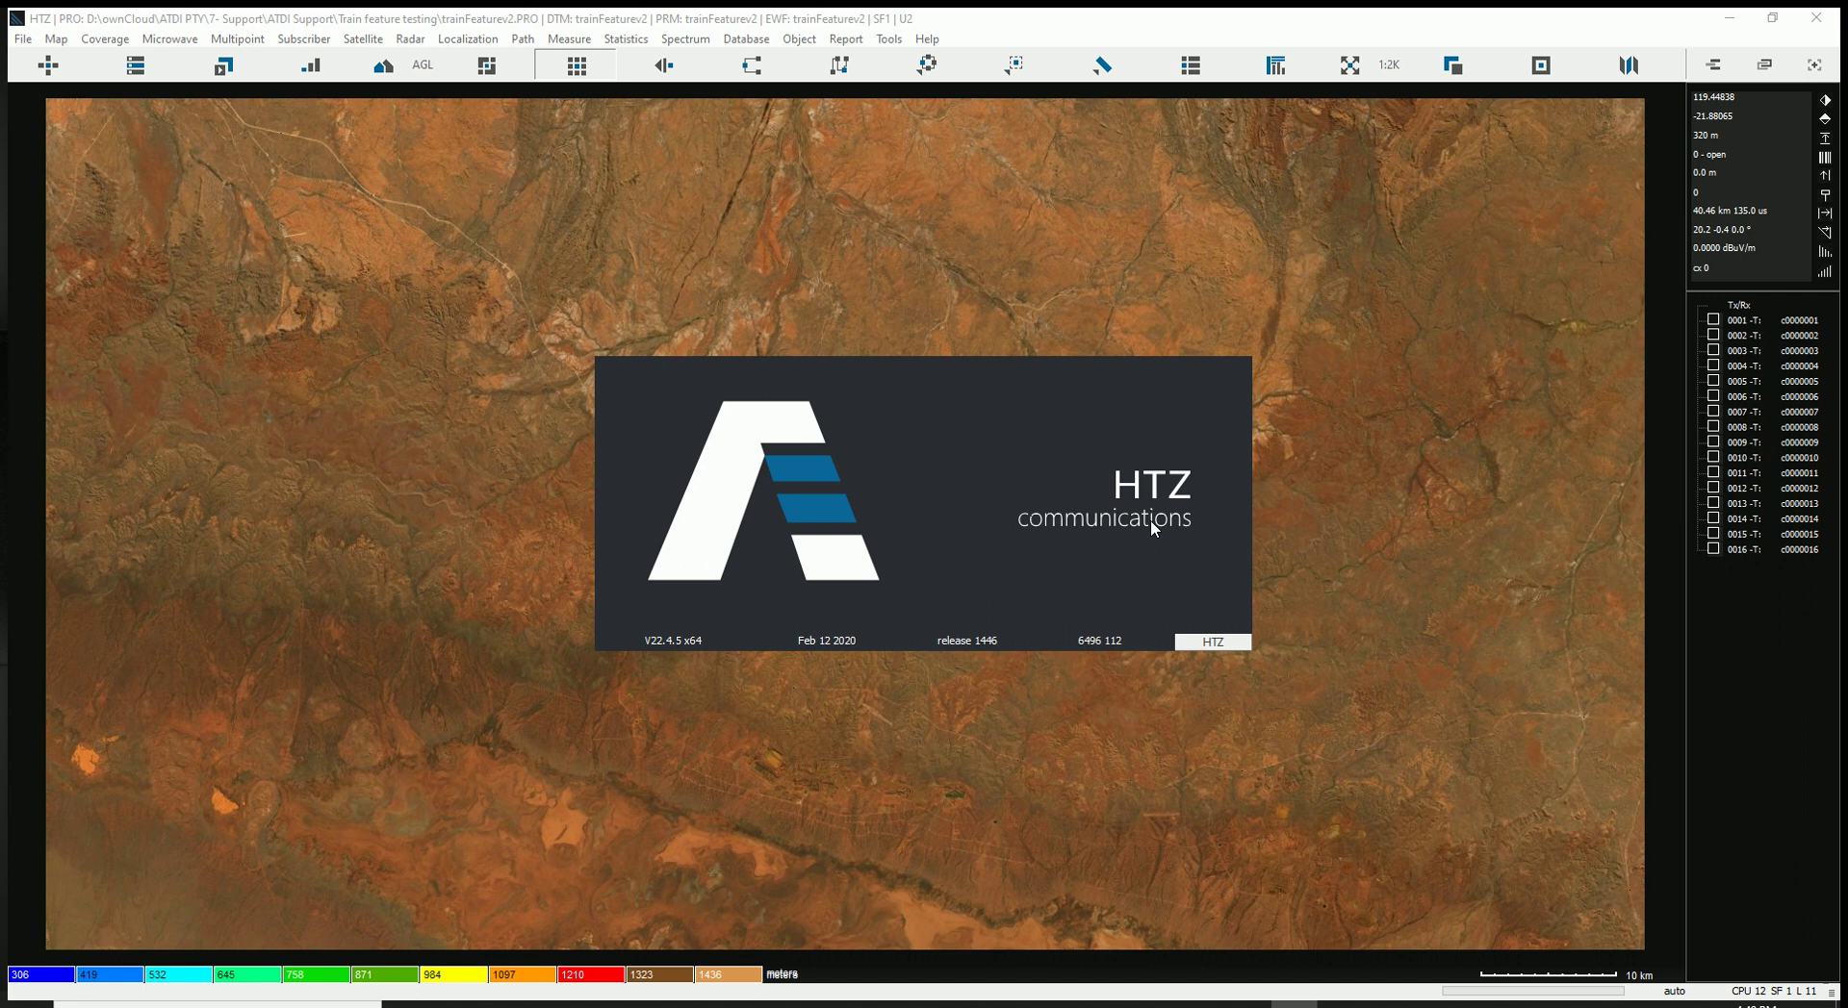
pyautogui.scroll(-1, 1036, 487)
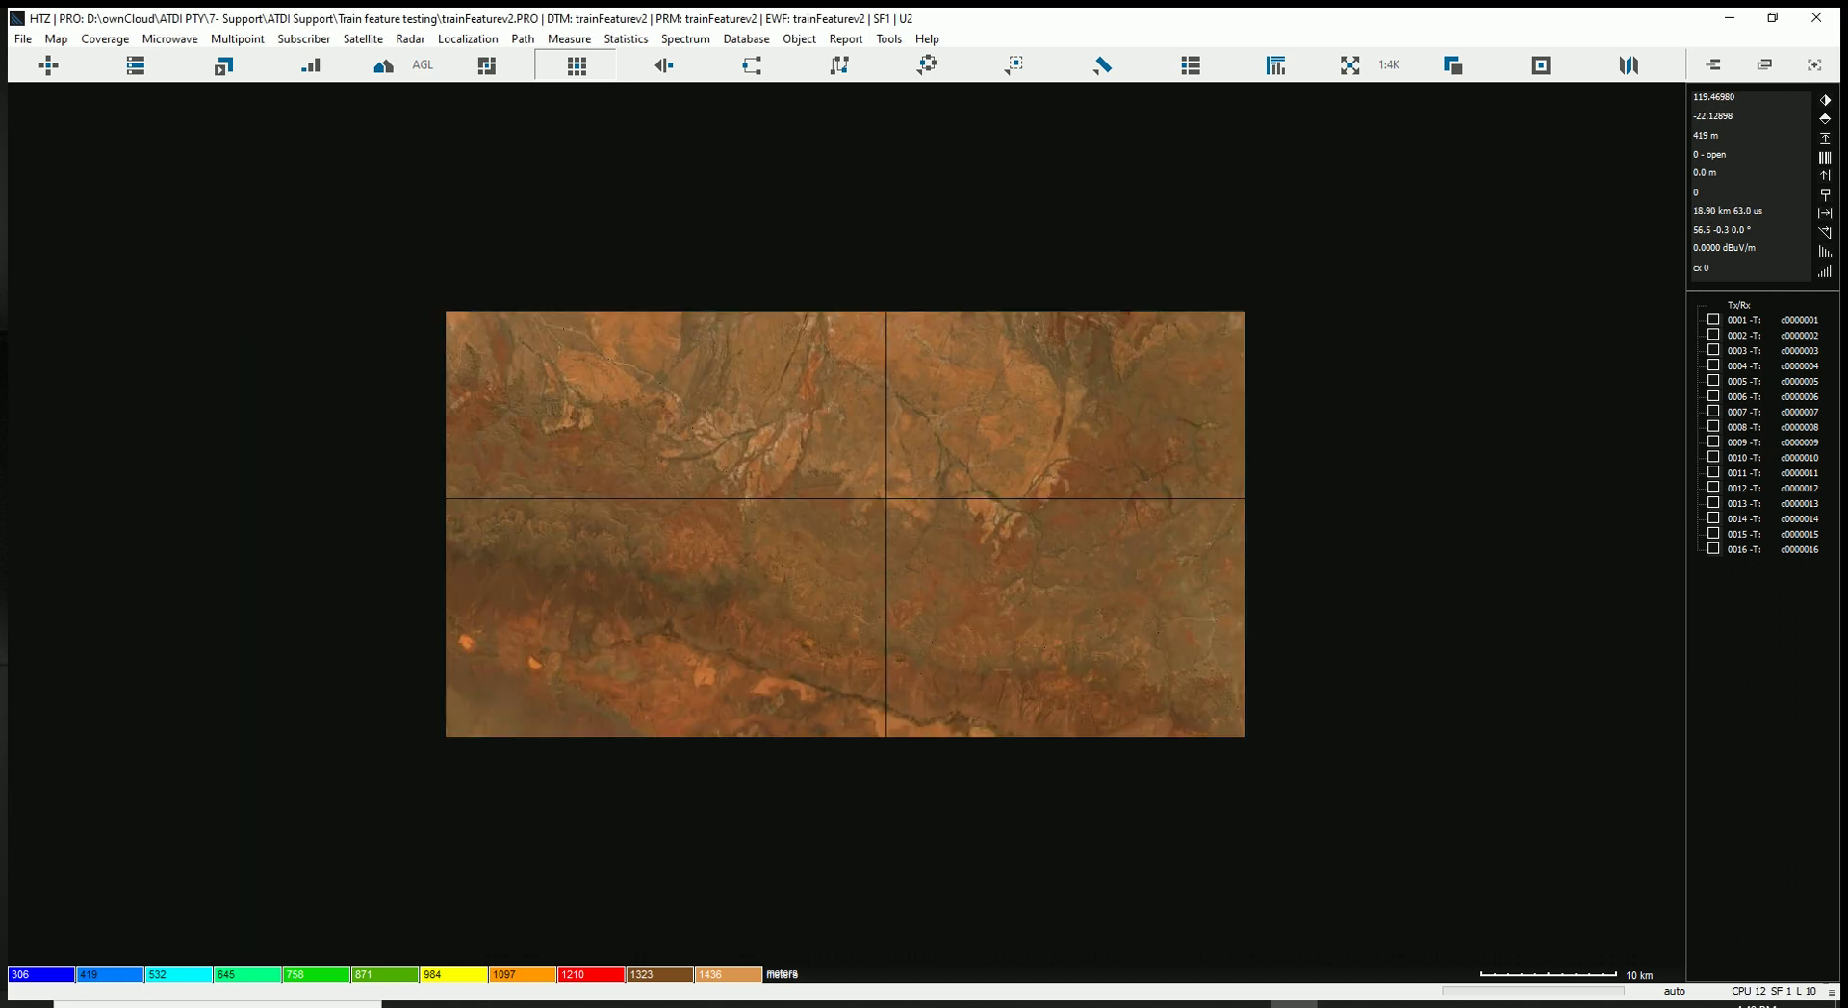
pyautogui.scroll(1, 844, 524)
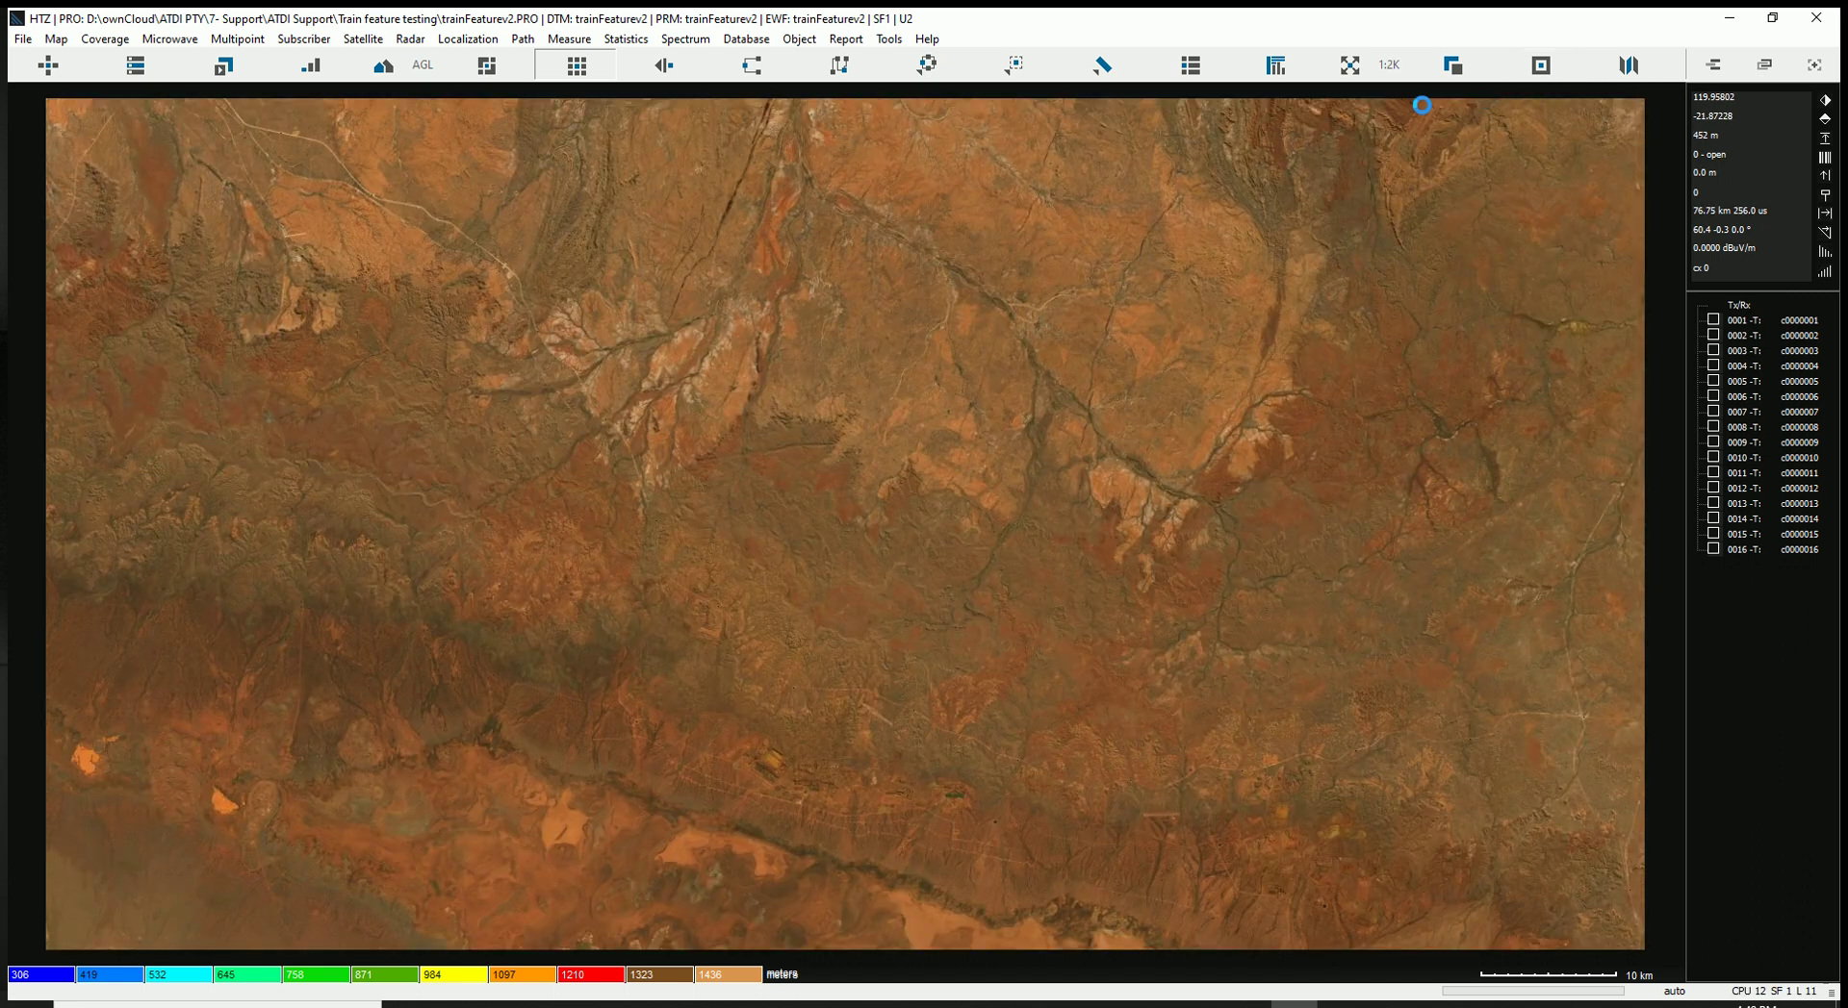
# Switch the base map layer from the satellite imagery to DEM
pyautogui.click(1020, 130)
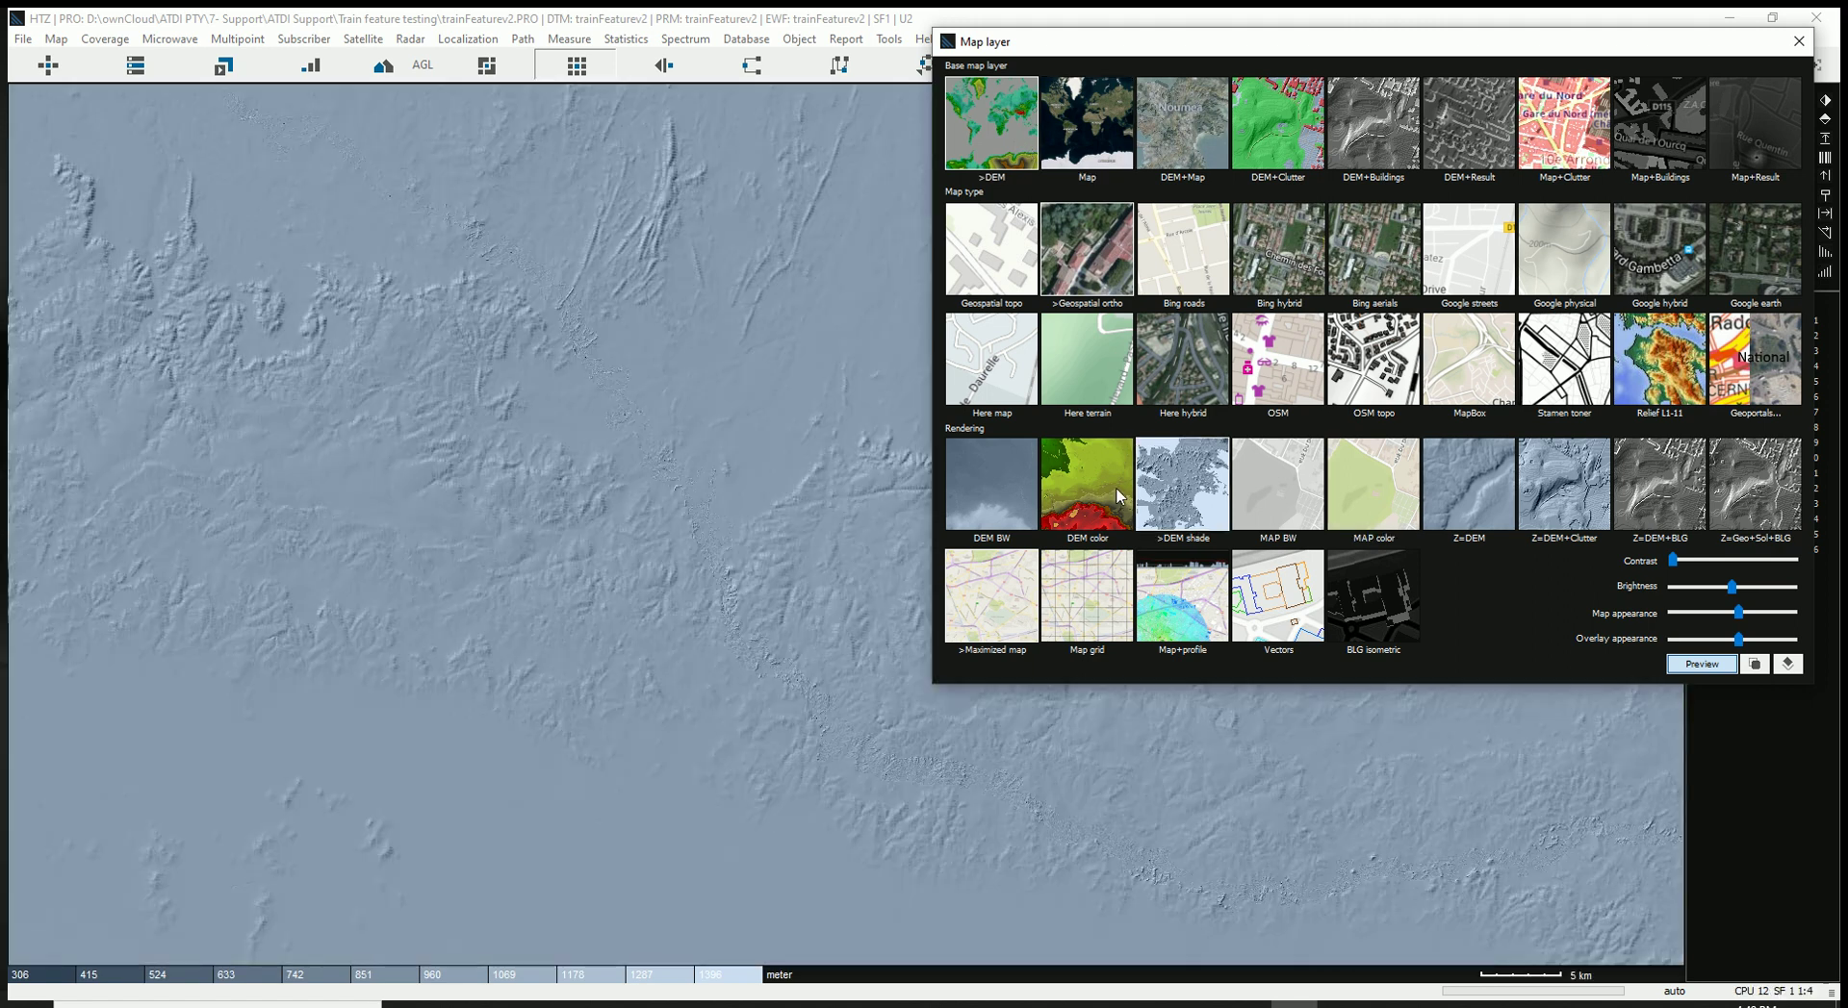
pyautogui.click(1798, 41)
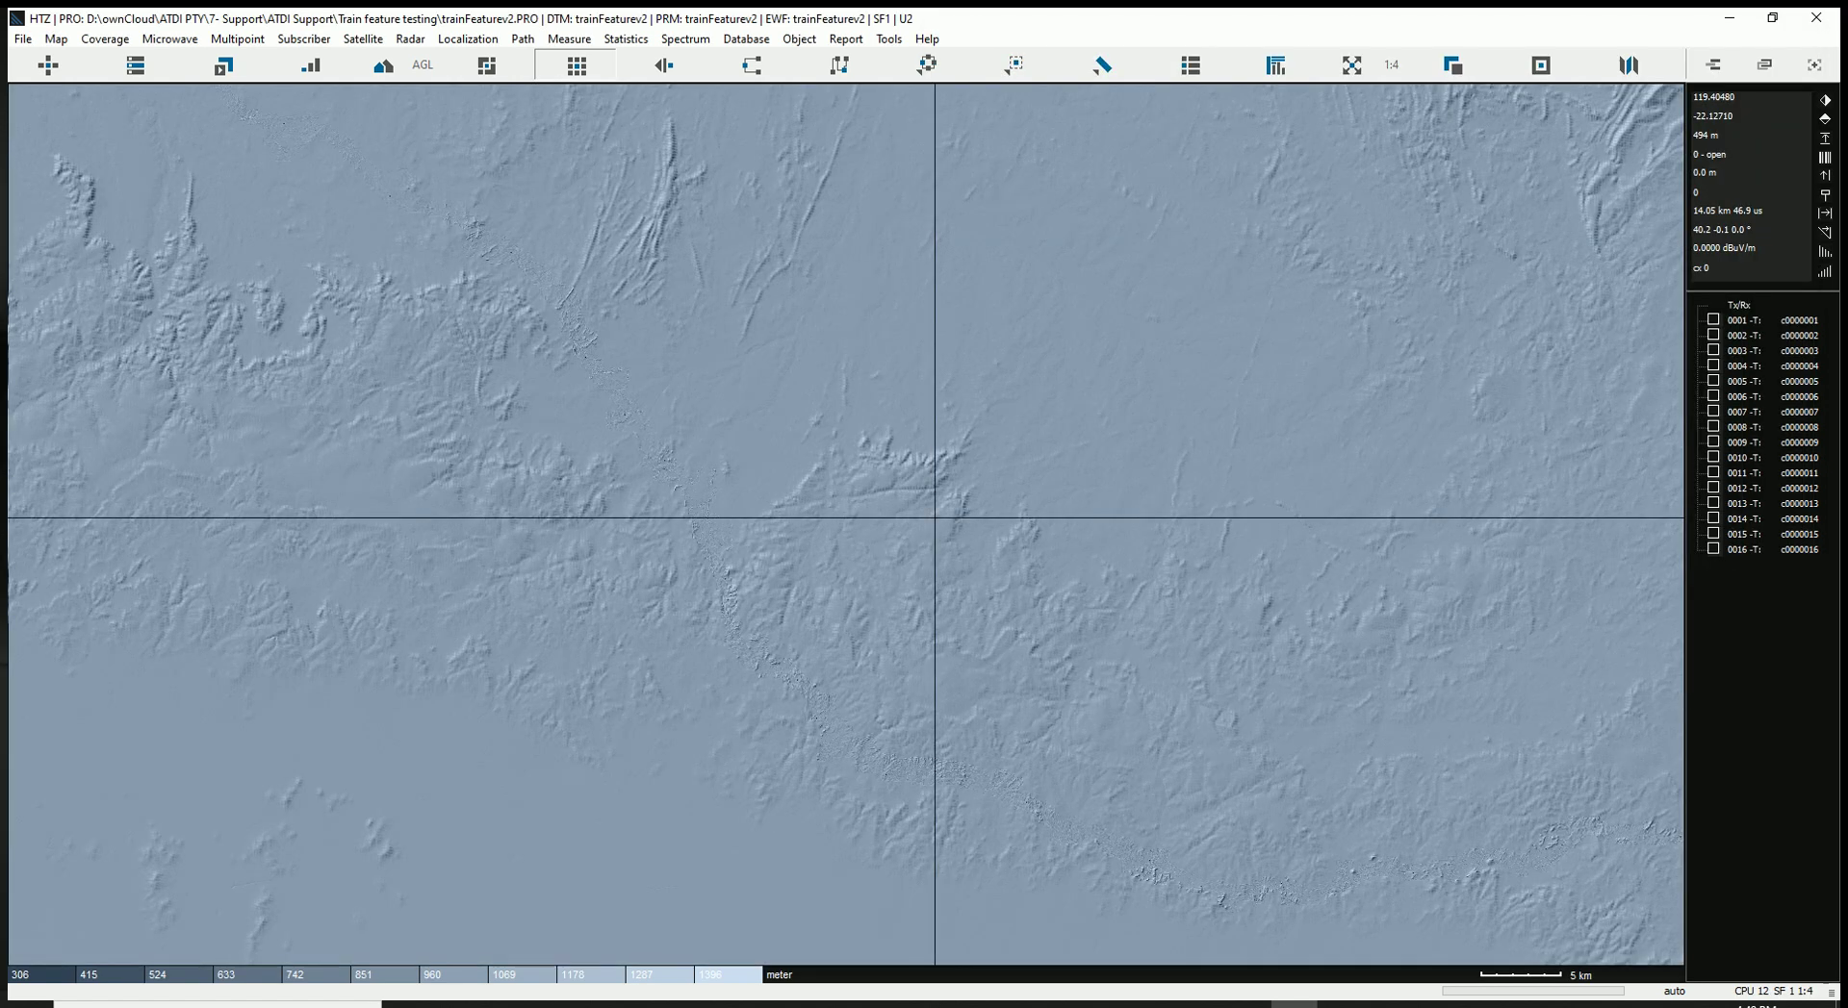
# Examine the strip of finer terrain detail crossing the DEM from northwest to southeast, including the edges of its high-resolution blocks
pyautogui.scroll(1, 825, 560)
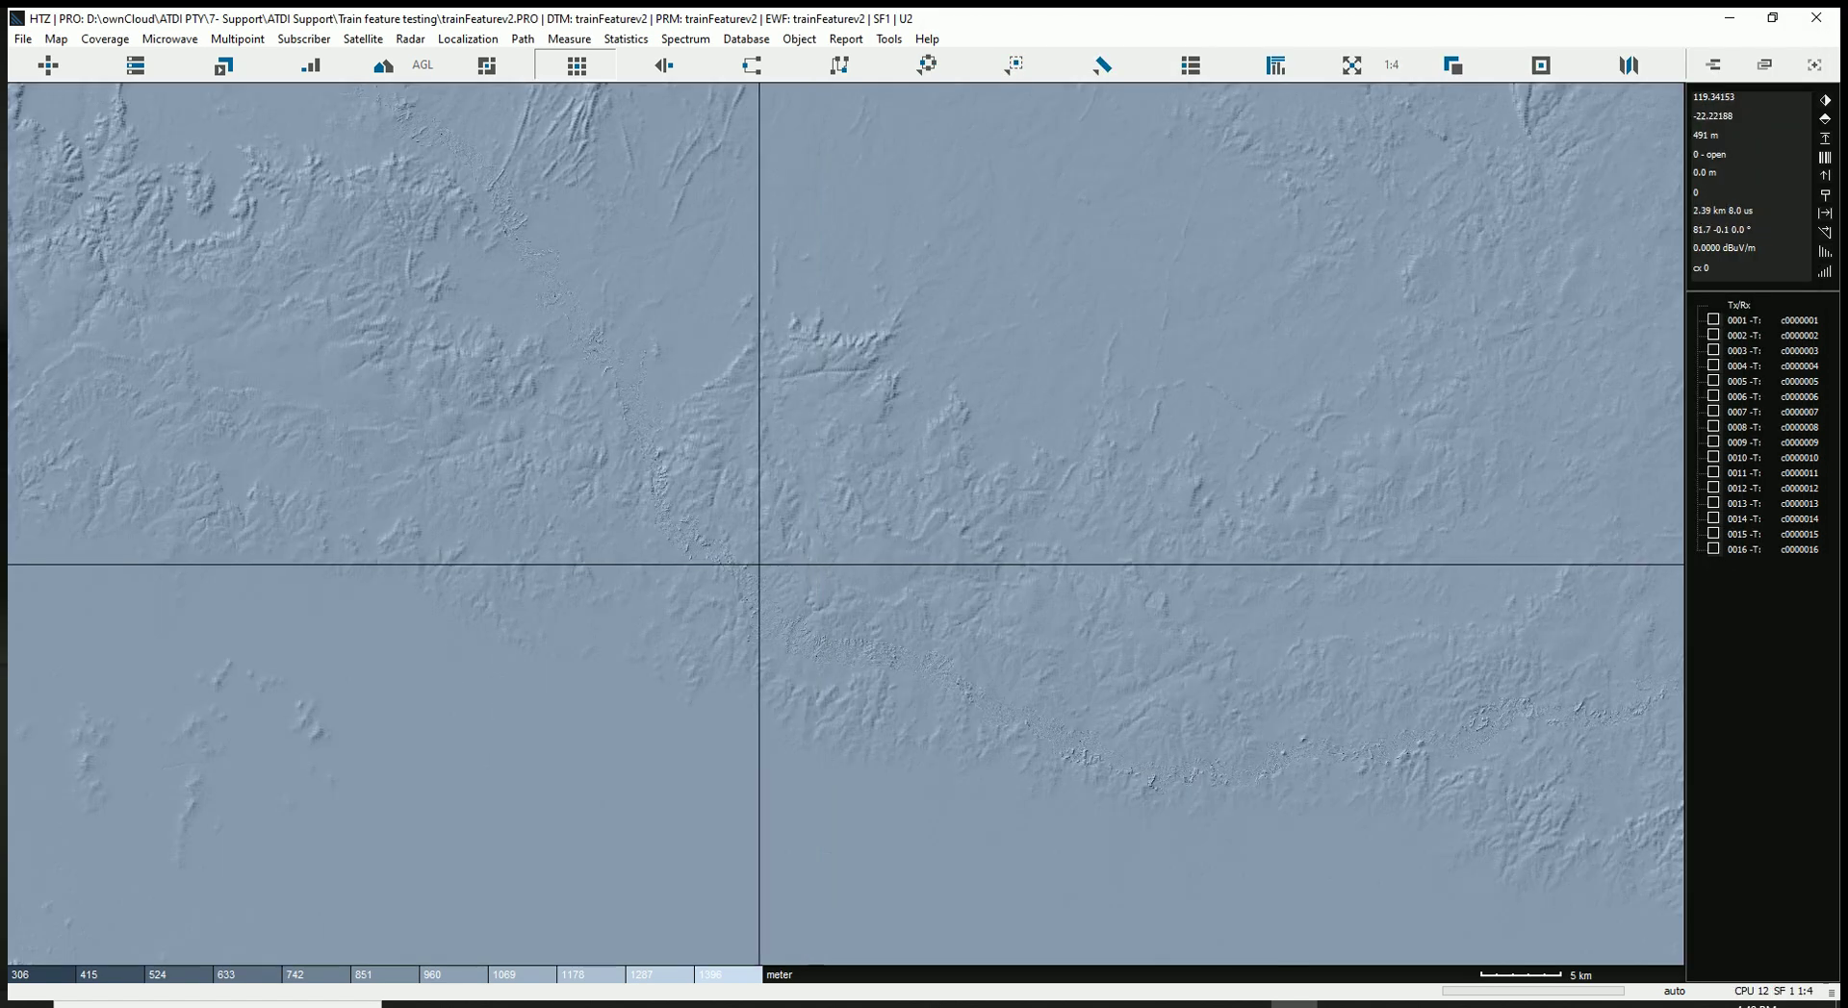
pyautogui.scroll(1, 674, 530)
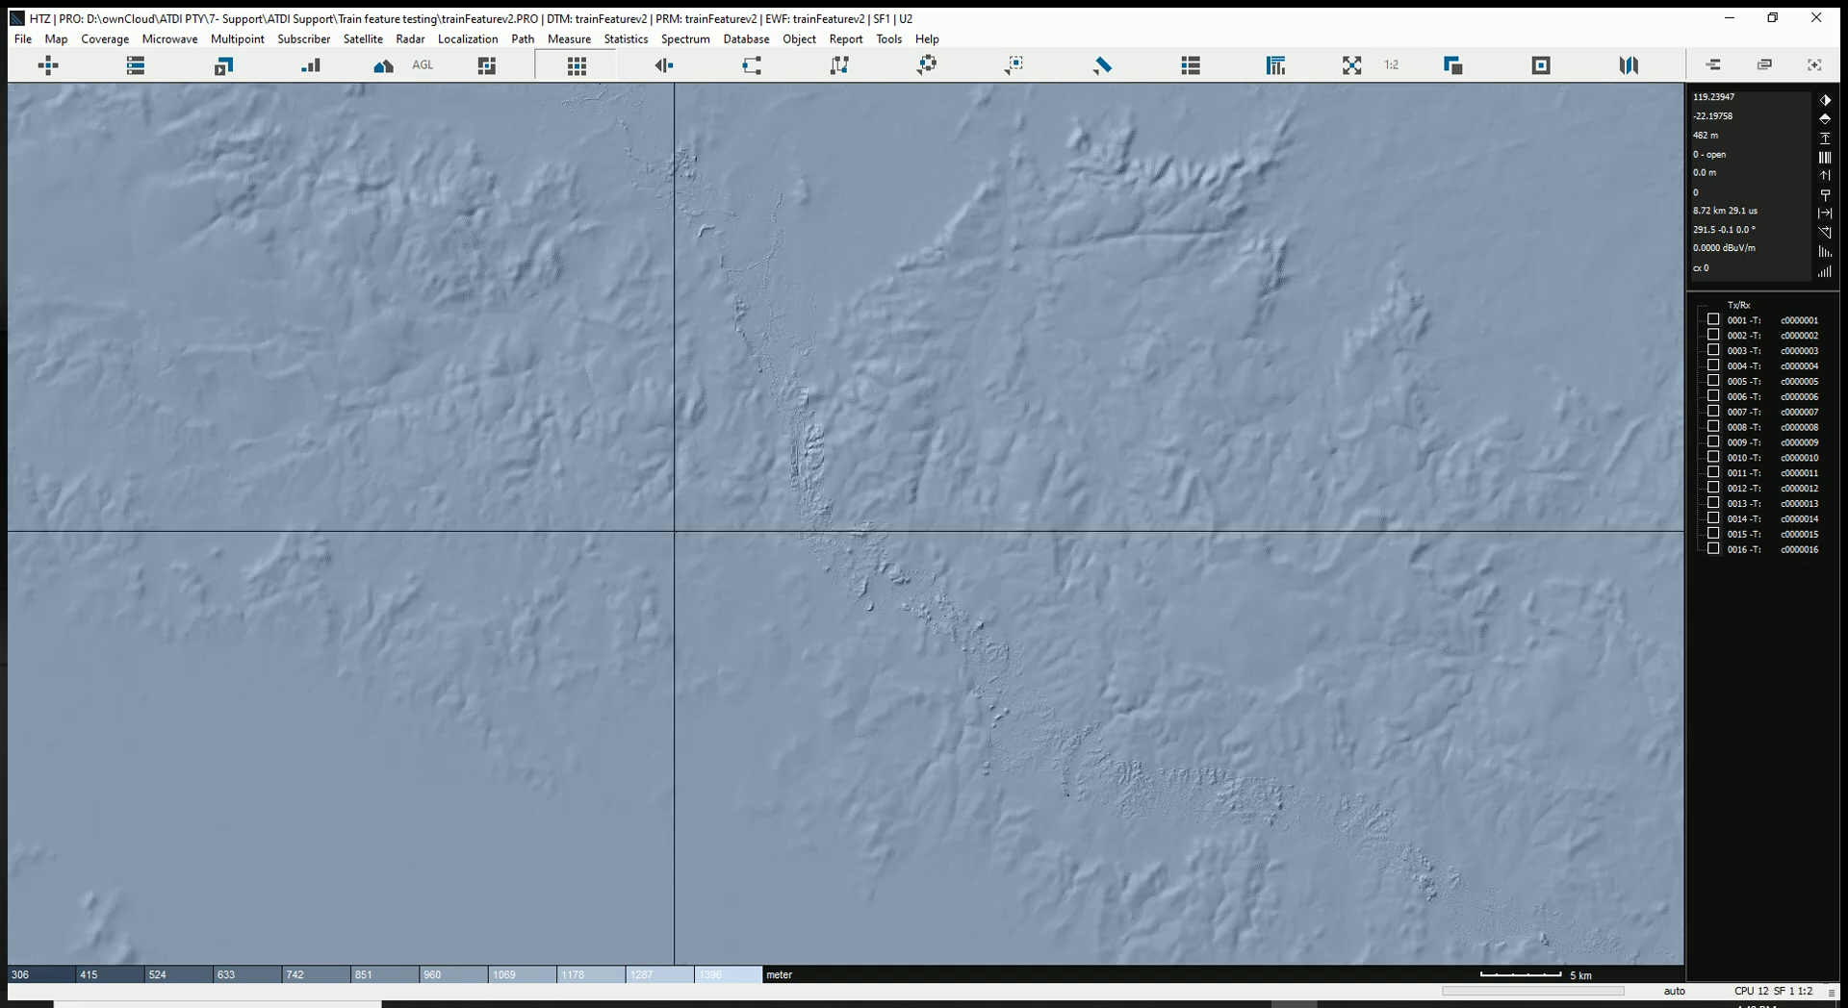
pyautogui.scroll(2, 845, 509)
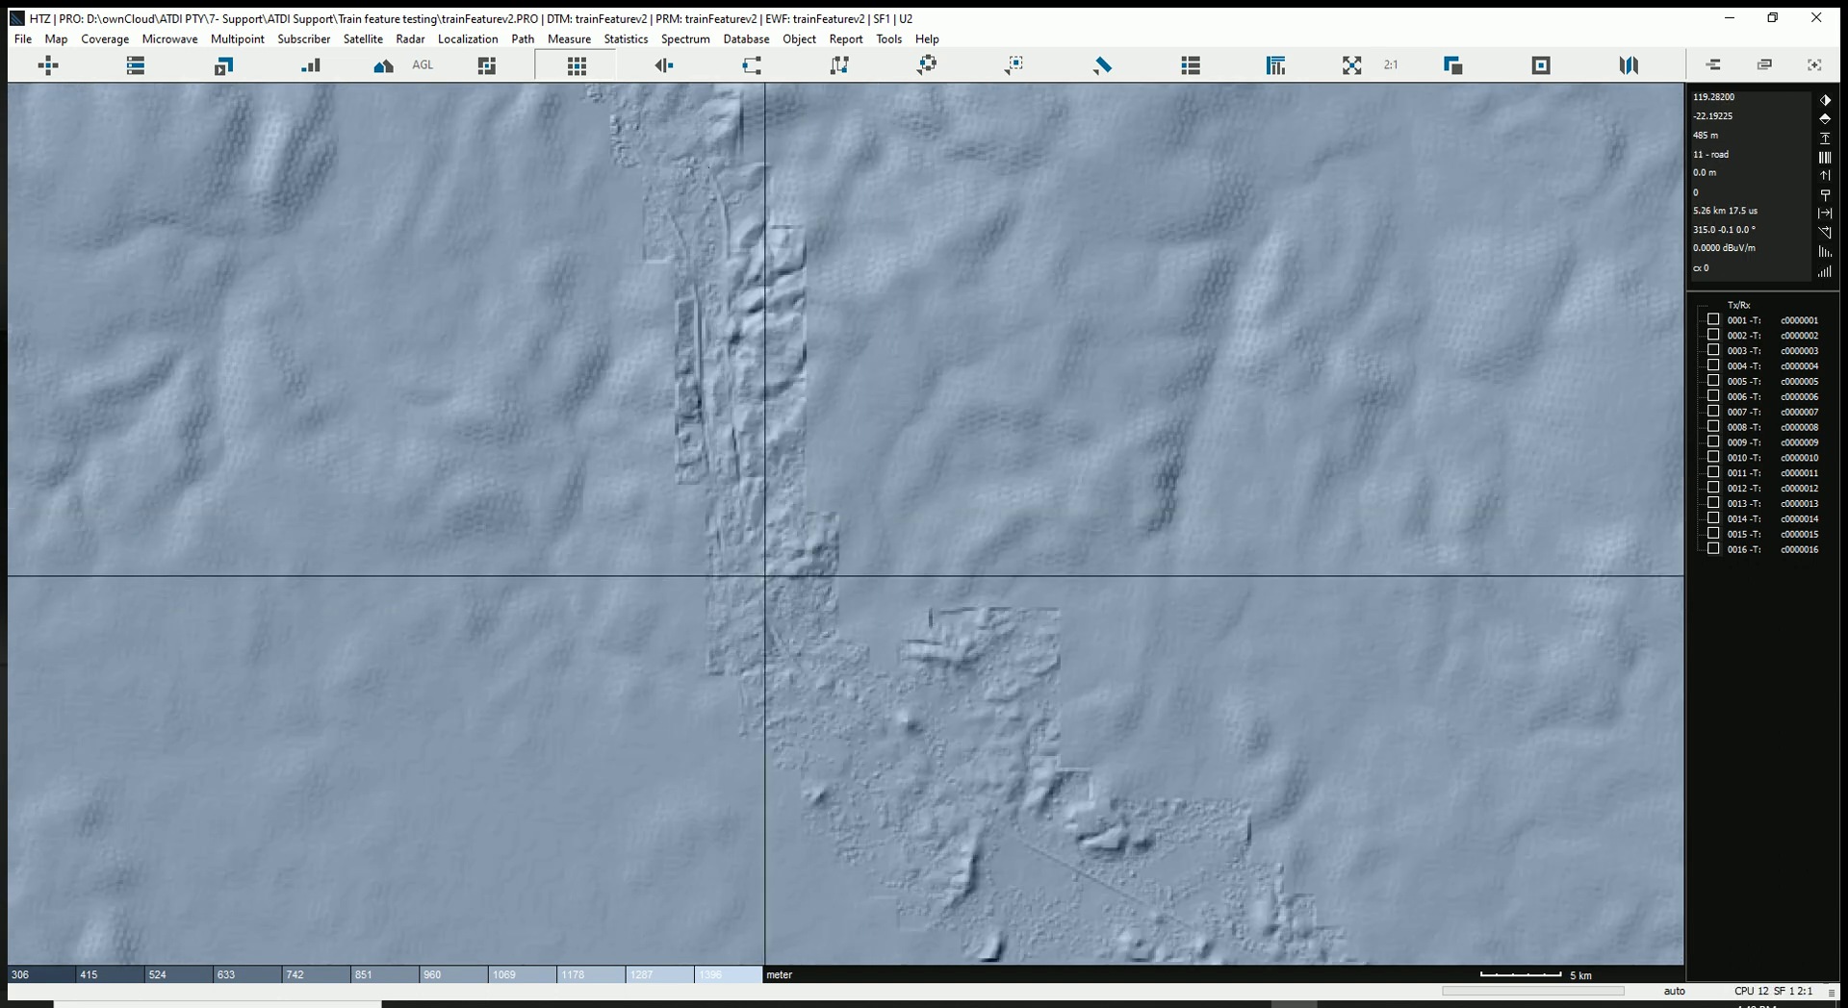
pyautogui.scroll(-2, 798, 603)
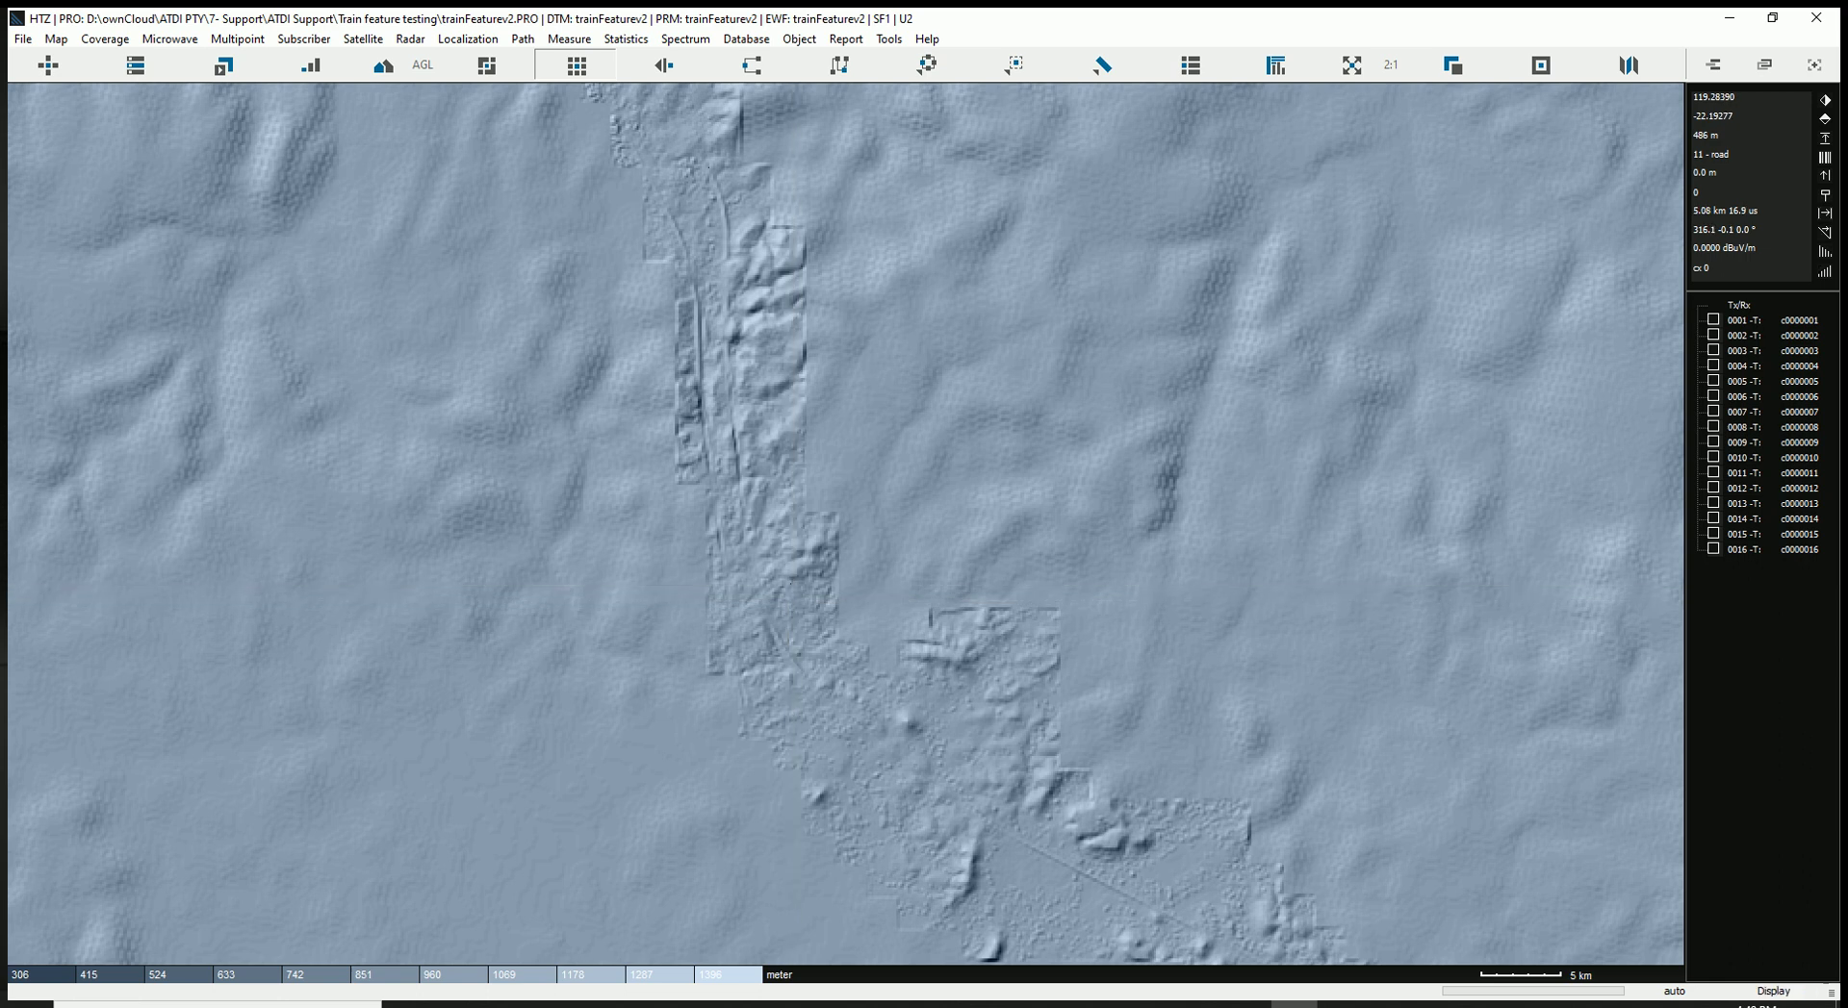
pyautogui.scroll(-1, 1167, 288)
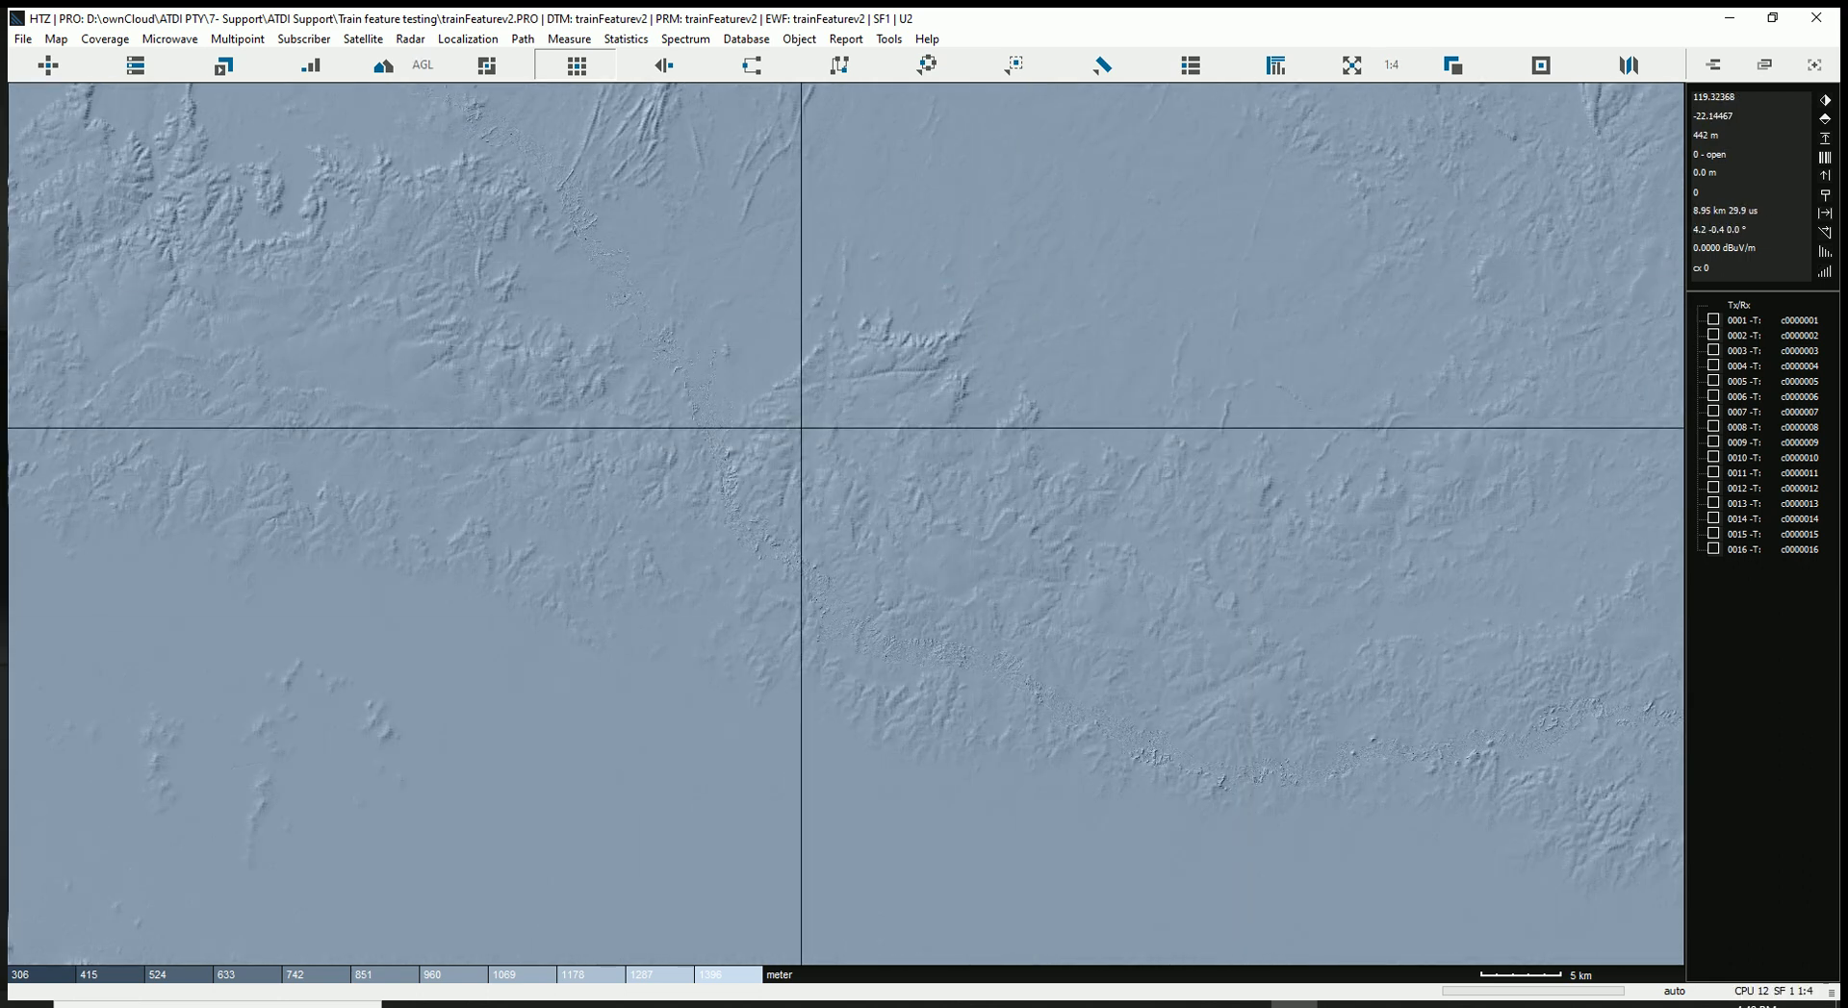
pyautogui.scroll(3, 837, 514)
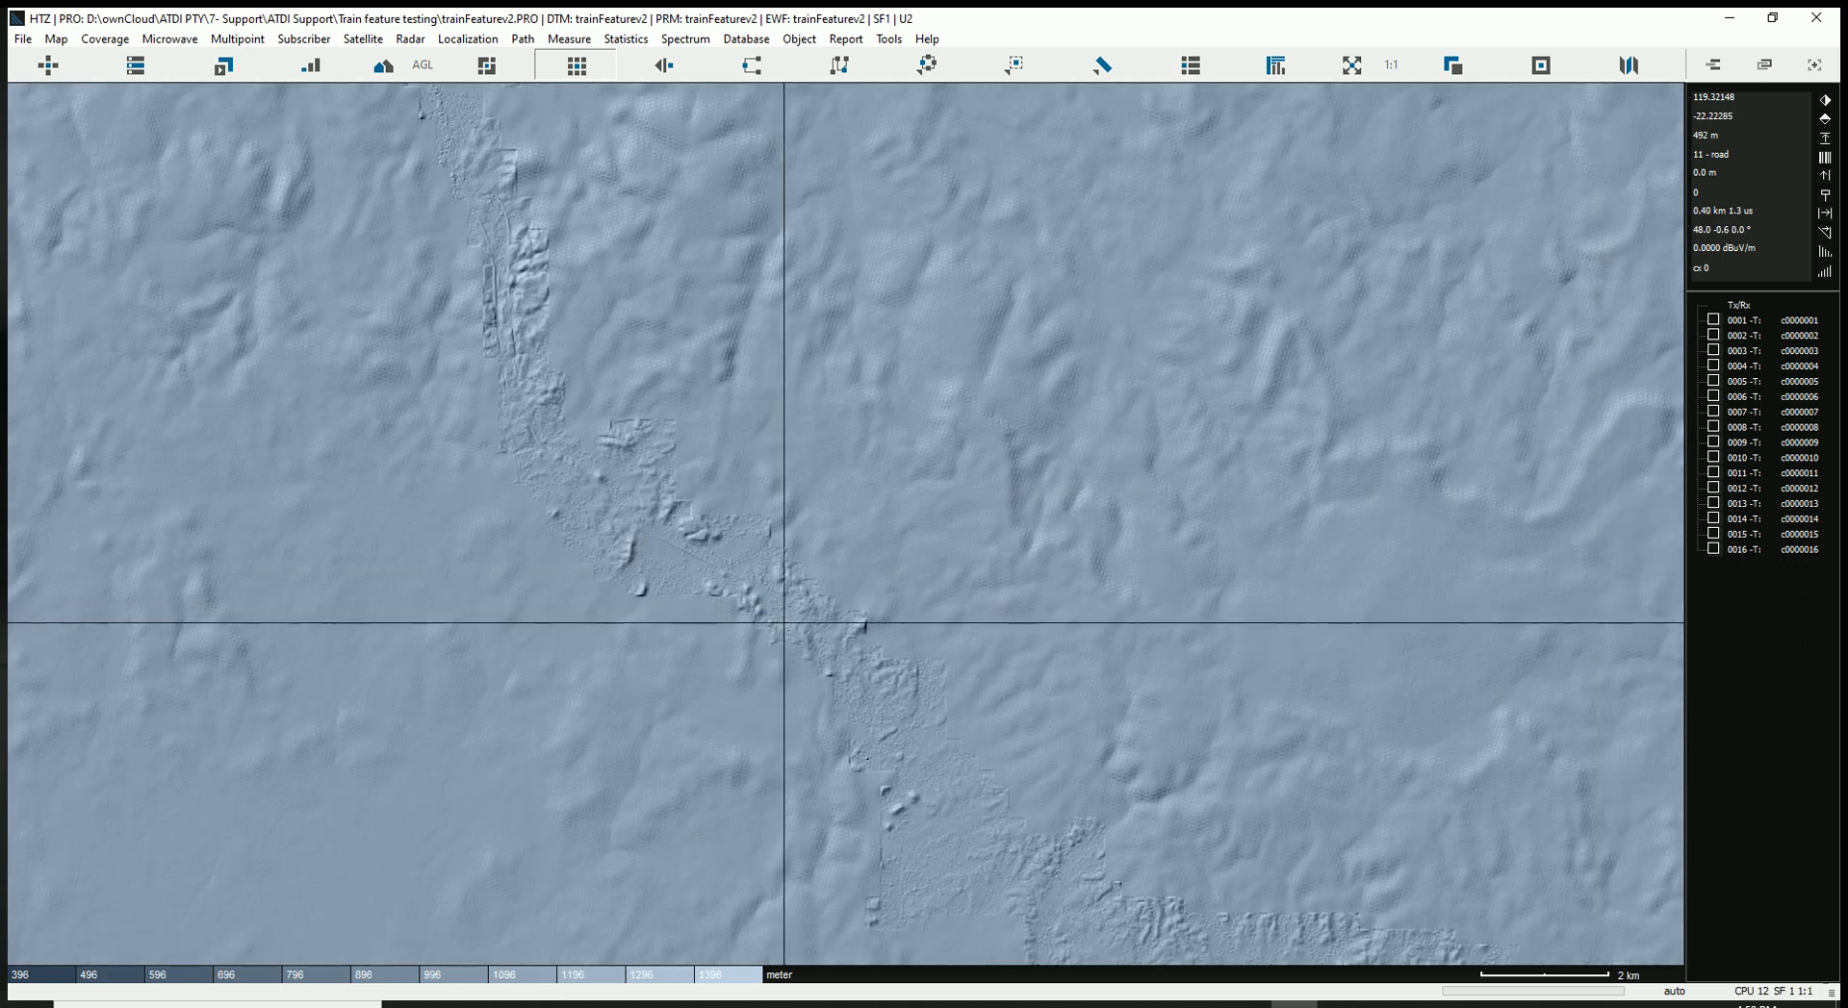
pyautogui.scroll(1, 783, 625)
pyautogui.scroll(1, 937, 661)
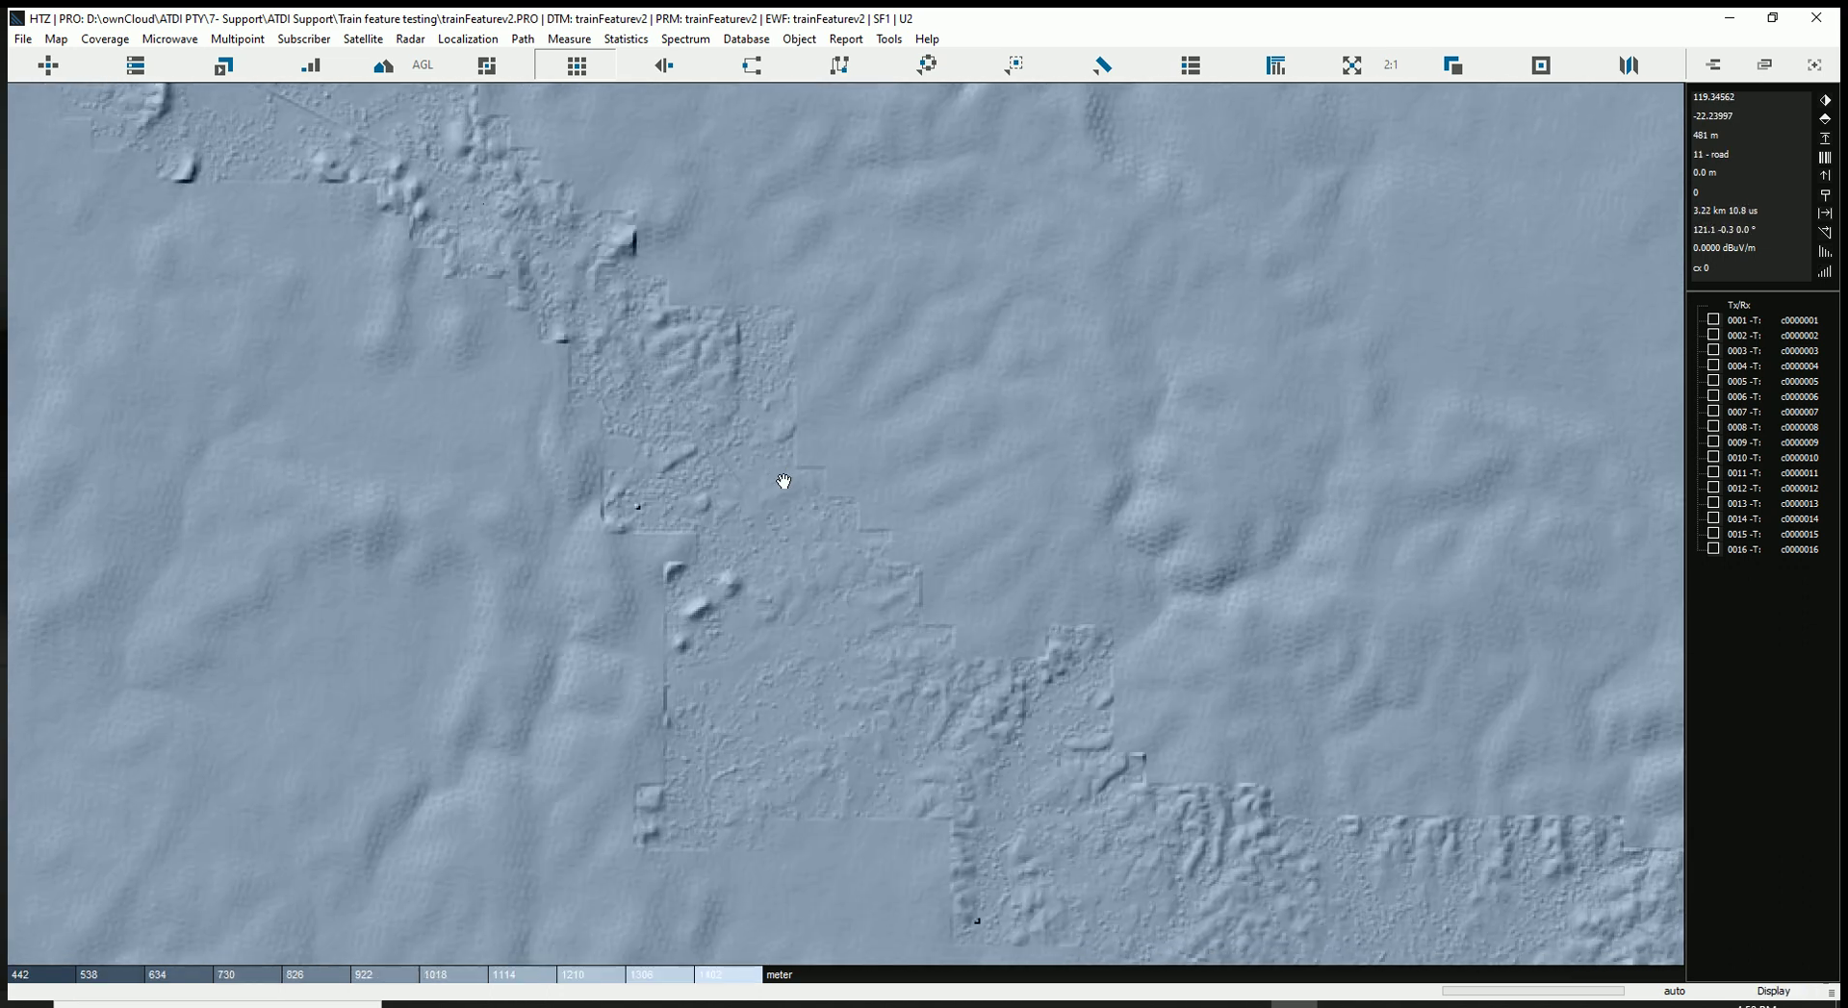
pyautogui.scroll(-2, 851, 889)
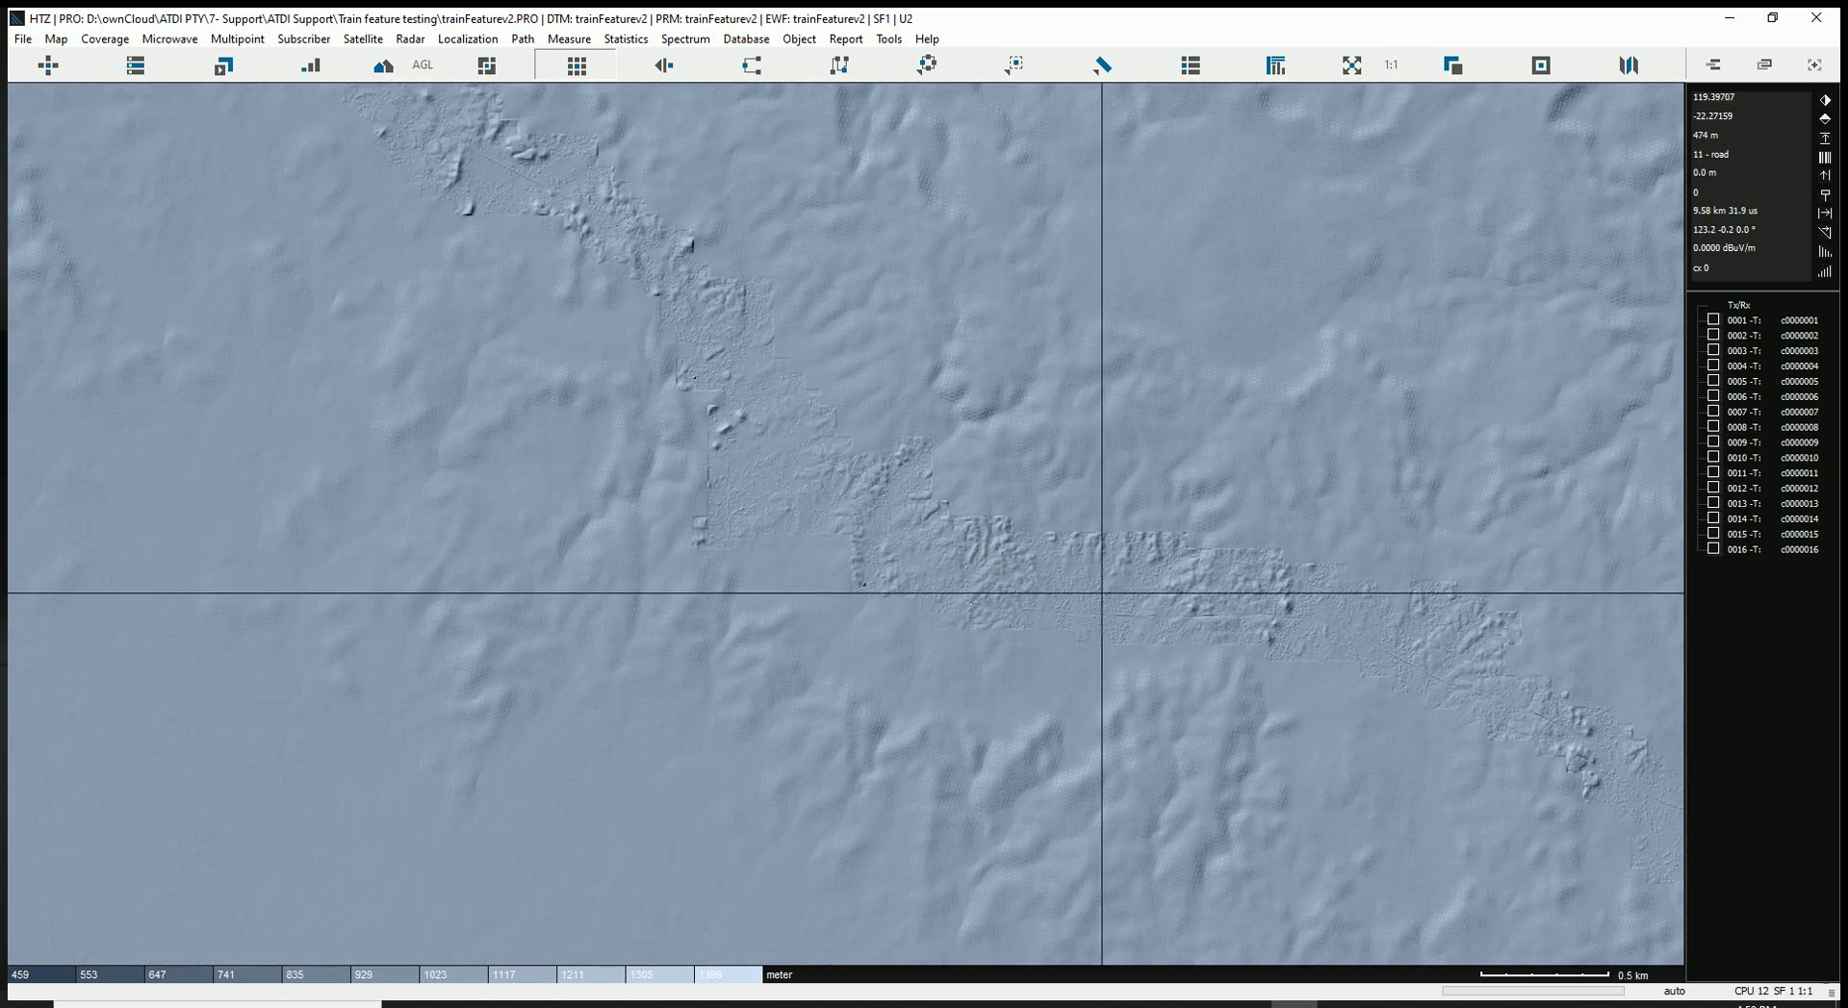
pyautogui.scroll(1, 870, 535)
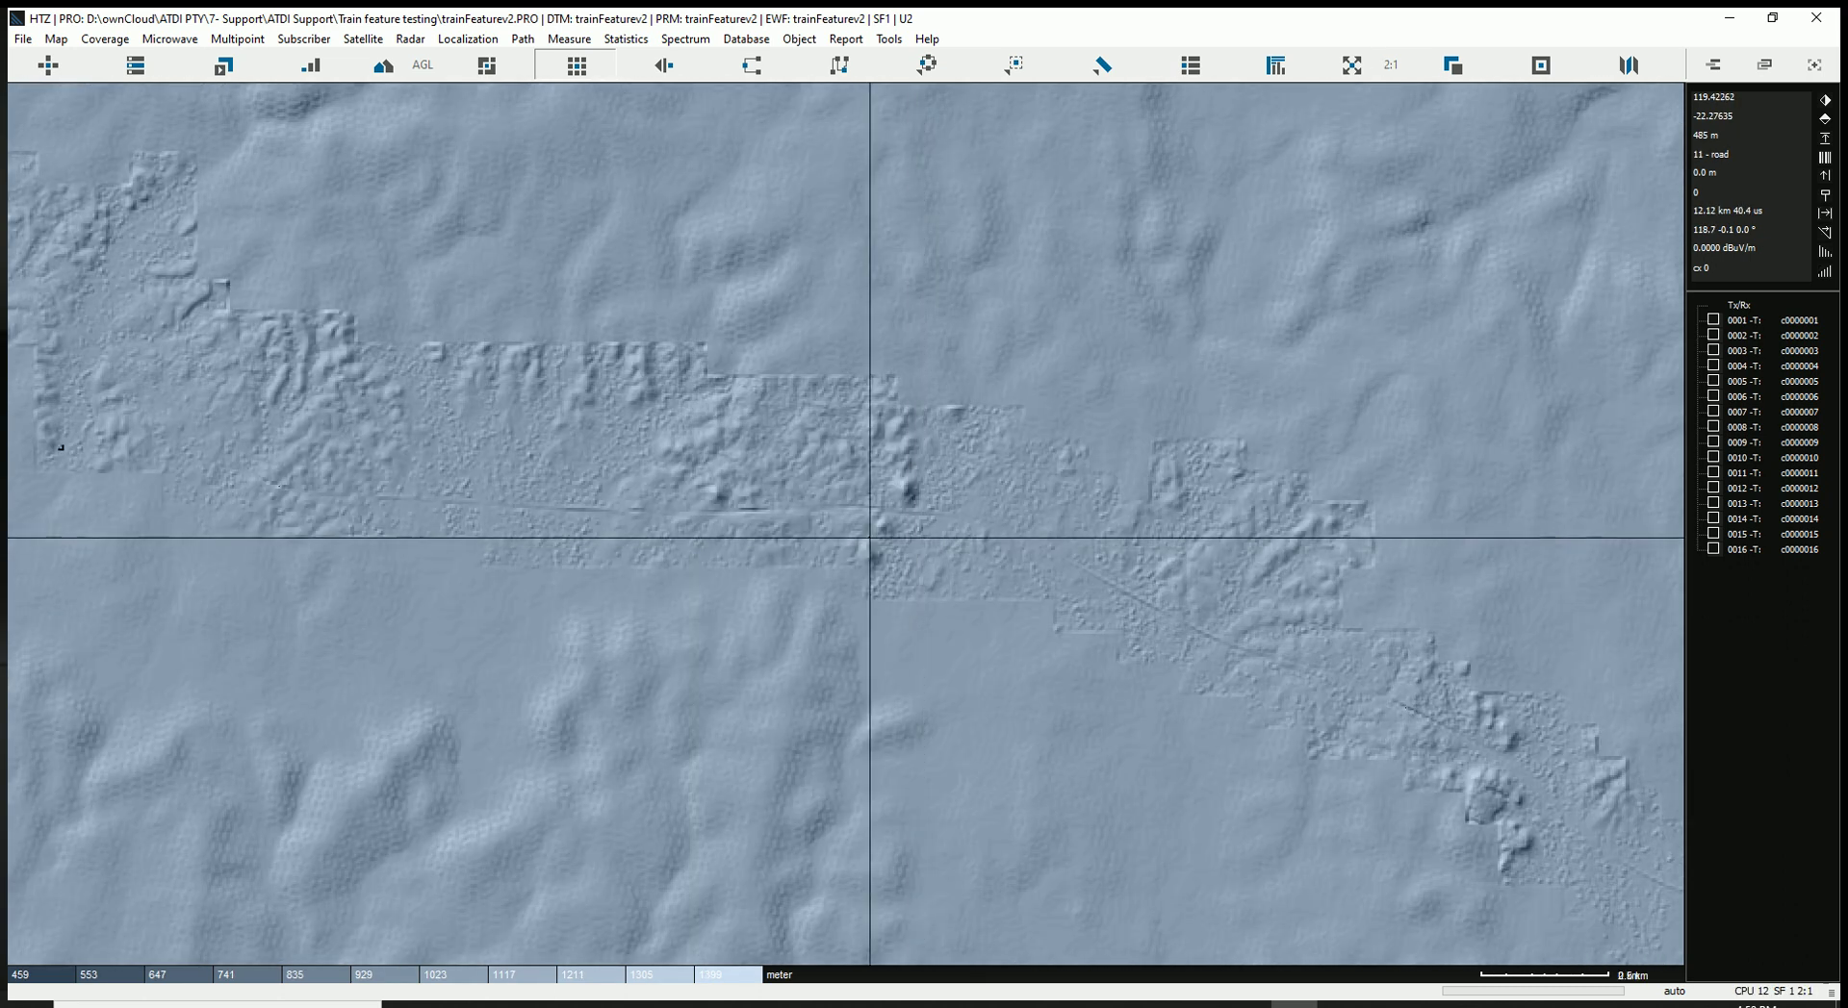
pyautogui.moveTo(1094, 601); pyautogui.dragTo(853, 532)
pyautogui.moveTo(1018, 594); pyautogui.dragTo(741, 522)
pyautogui.scroll(1, 742, 521)
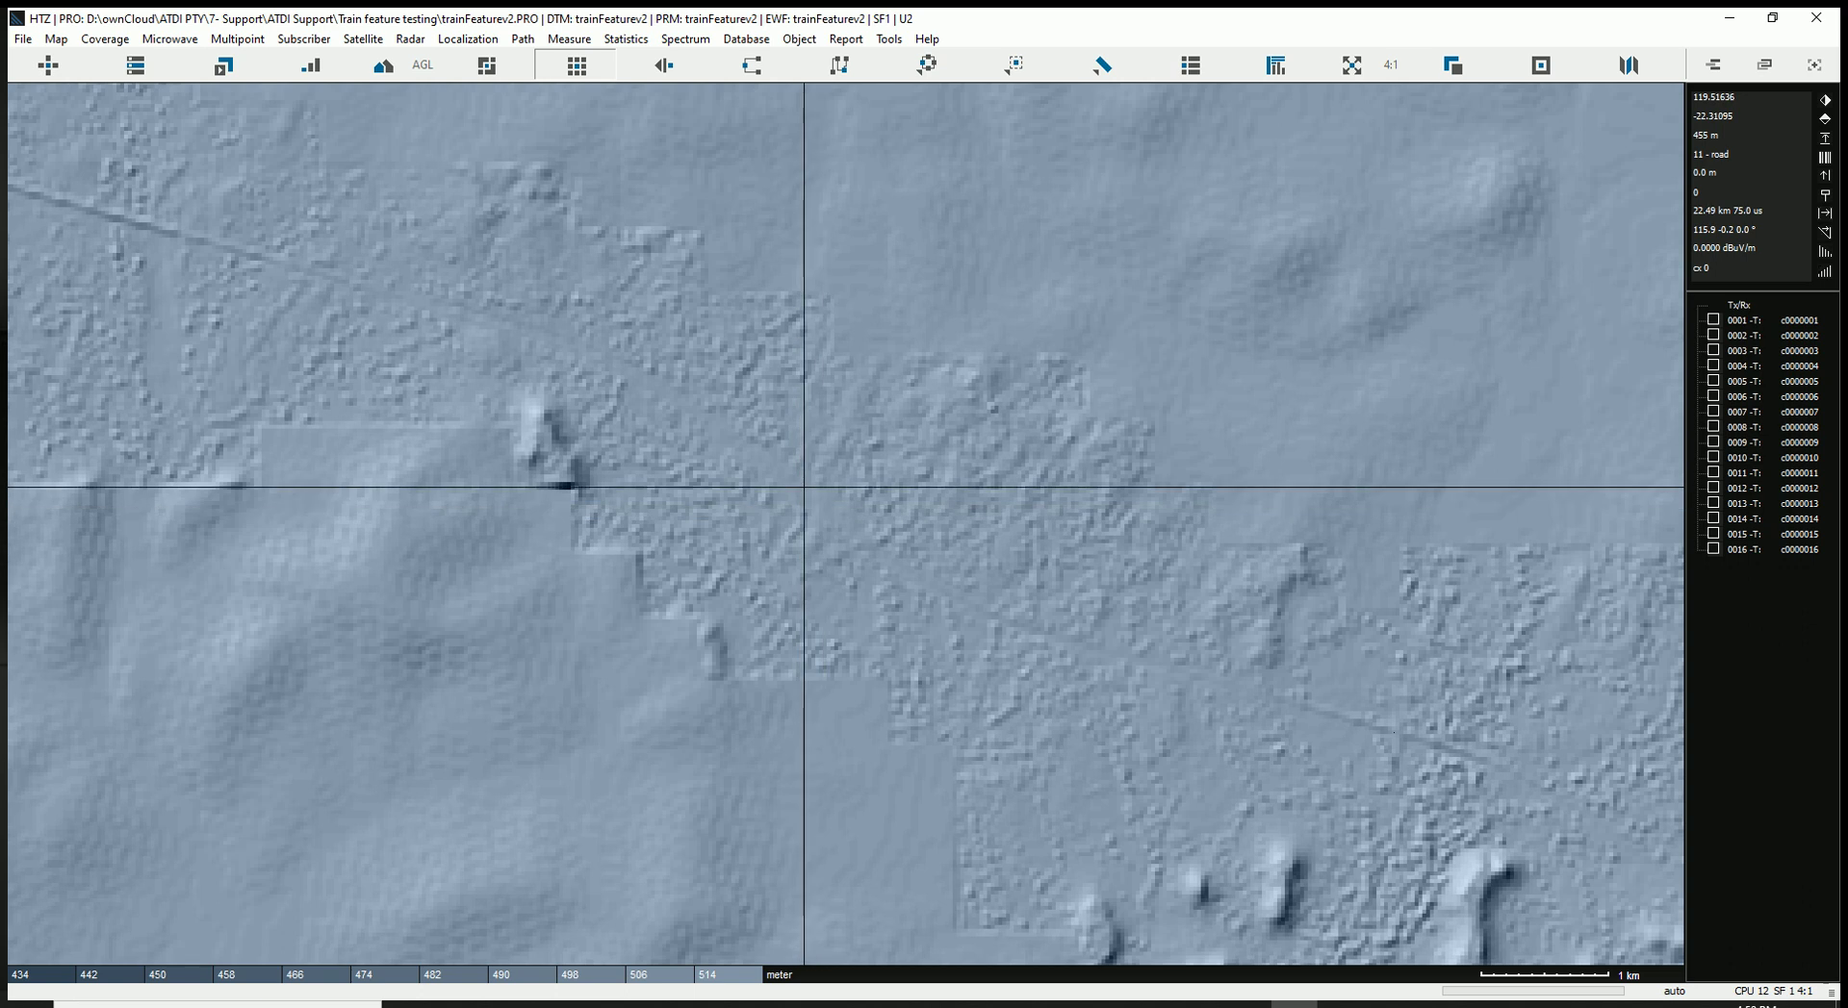
pyautogui.scroll(-1, 804, 486)
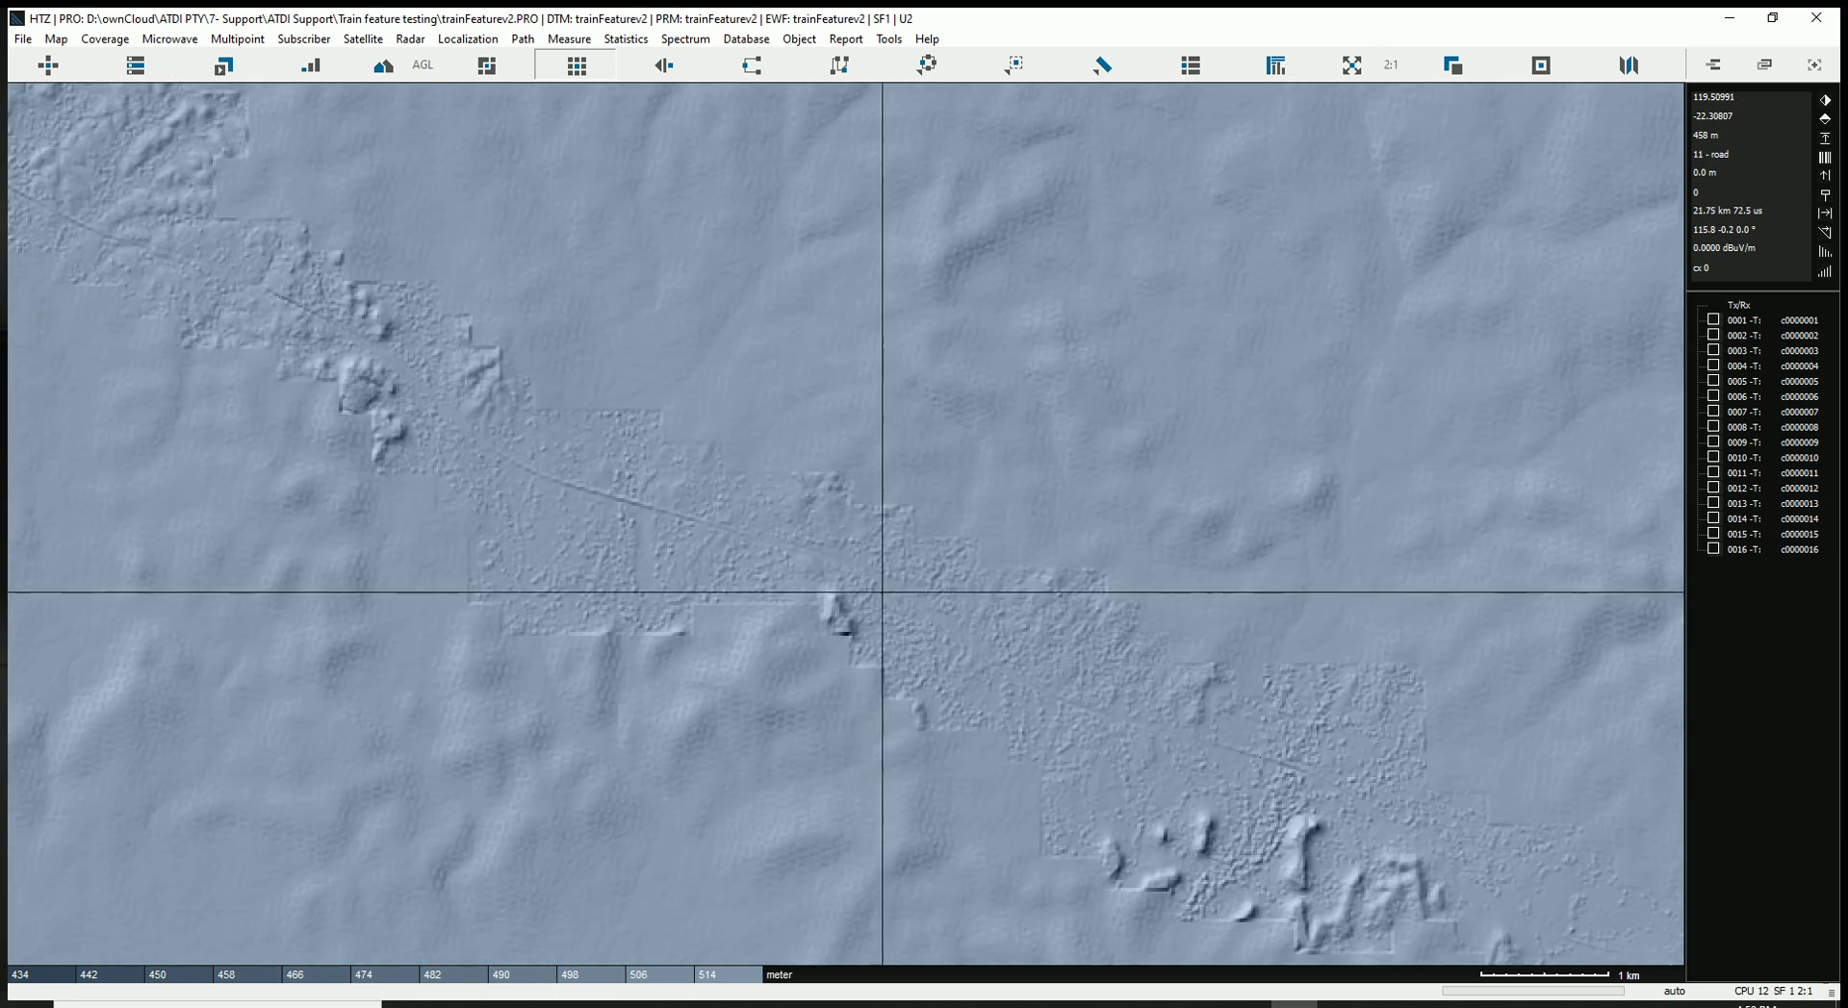
pyautogui.scroll(-1, 830, 625)
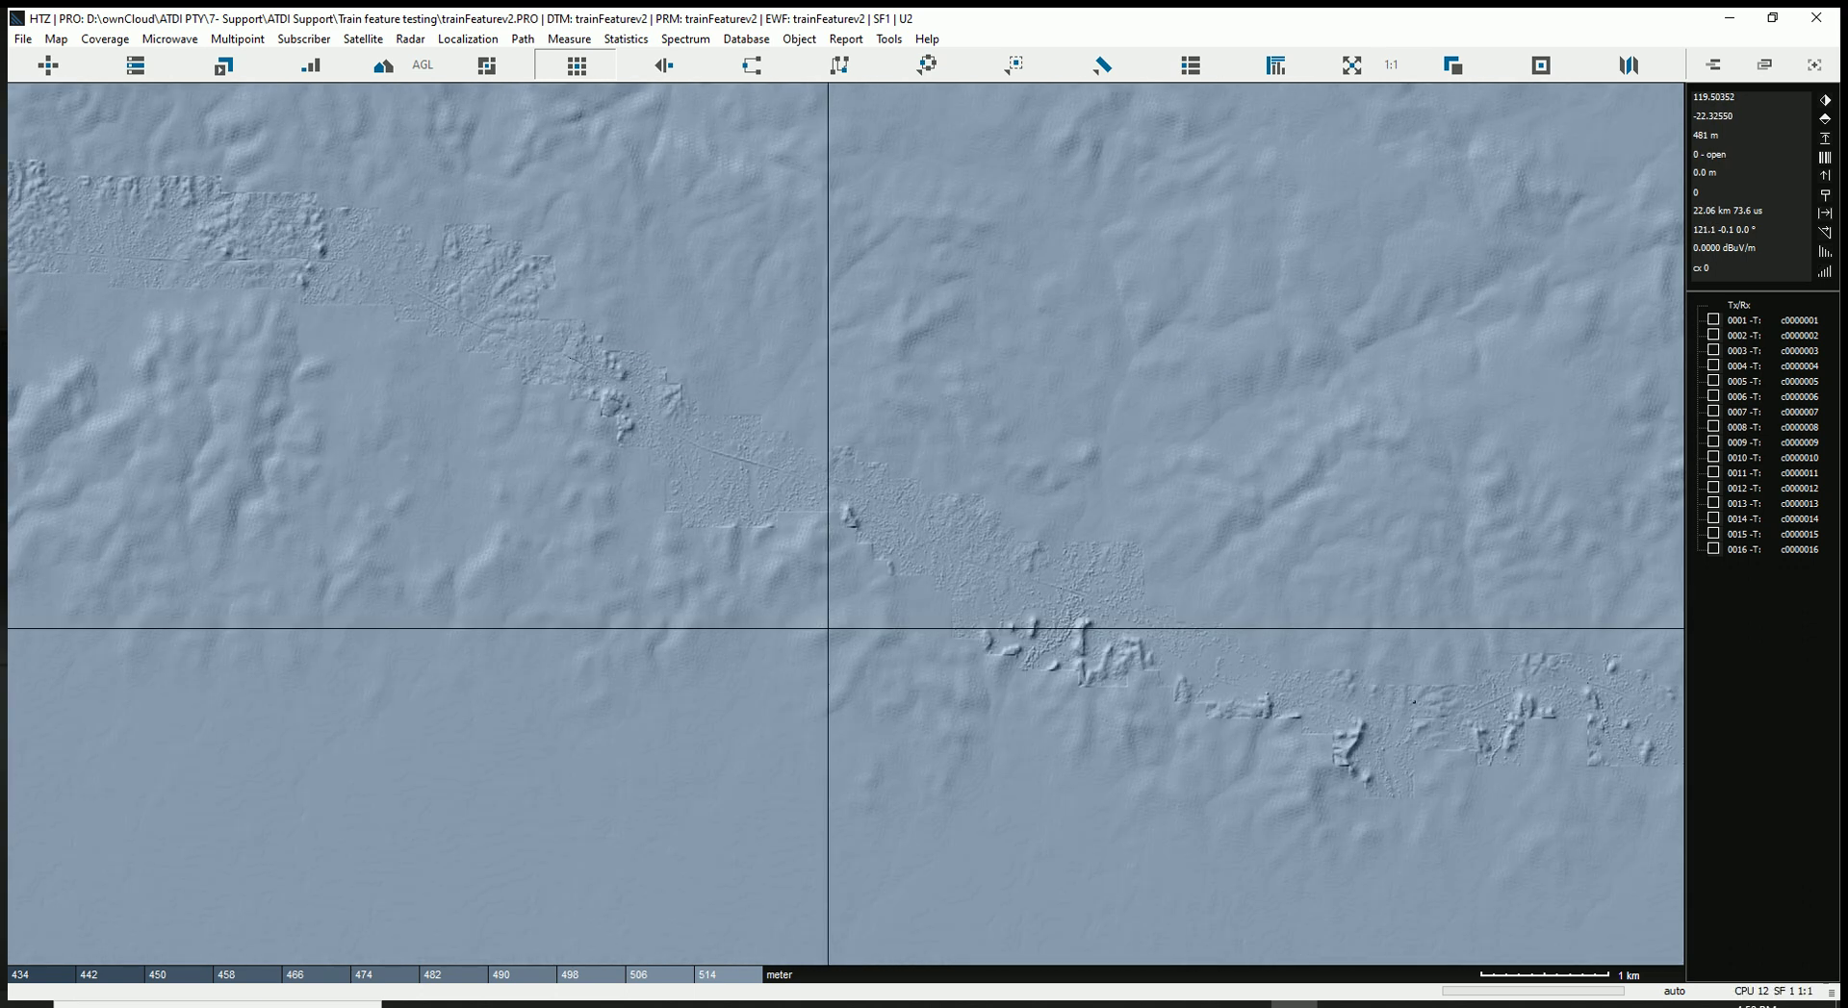
pyautogui.scroll(-2, 829, 624)
pyautogui.scroll(-1, 888, 660)
pyautogui.scroll(1, 800, 605)
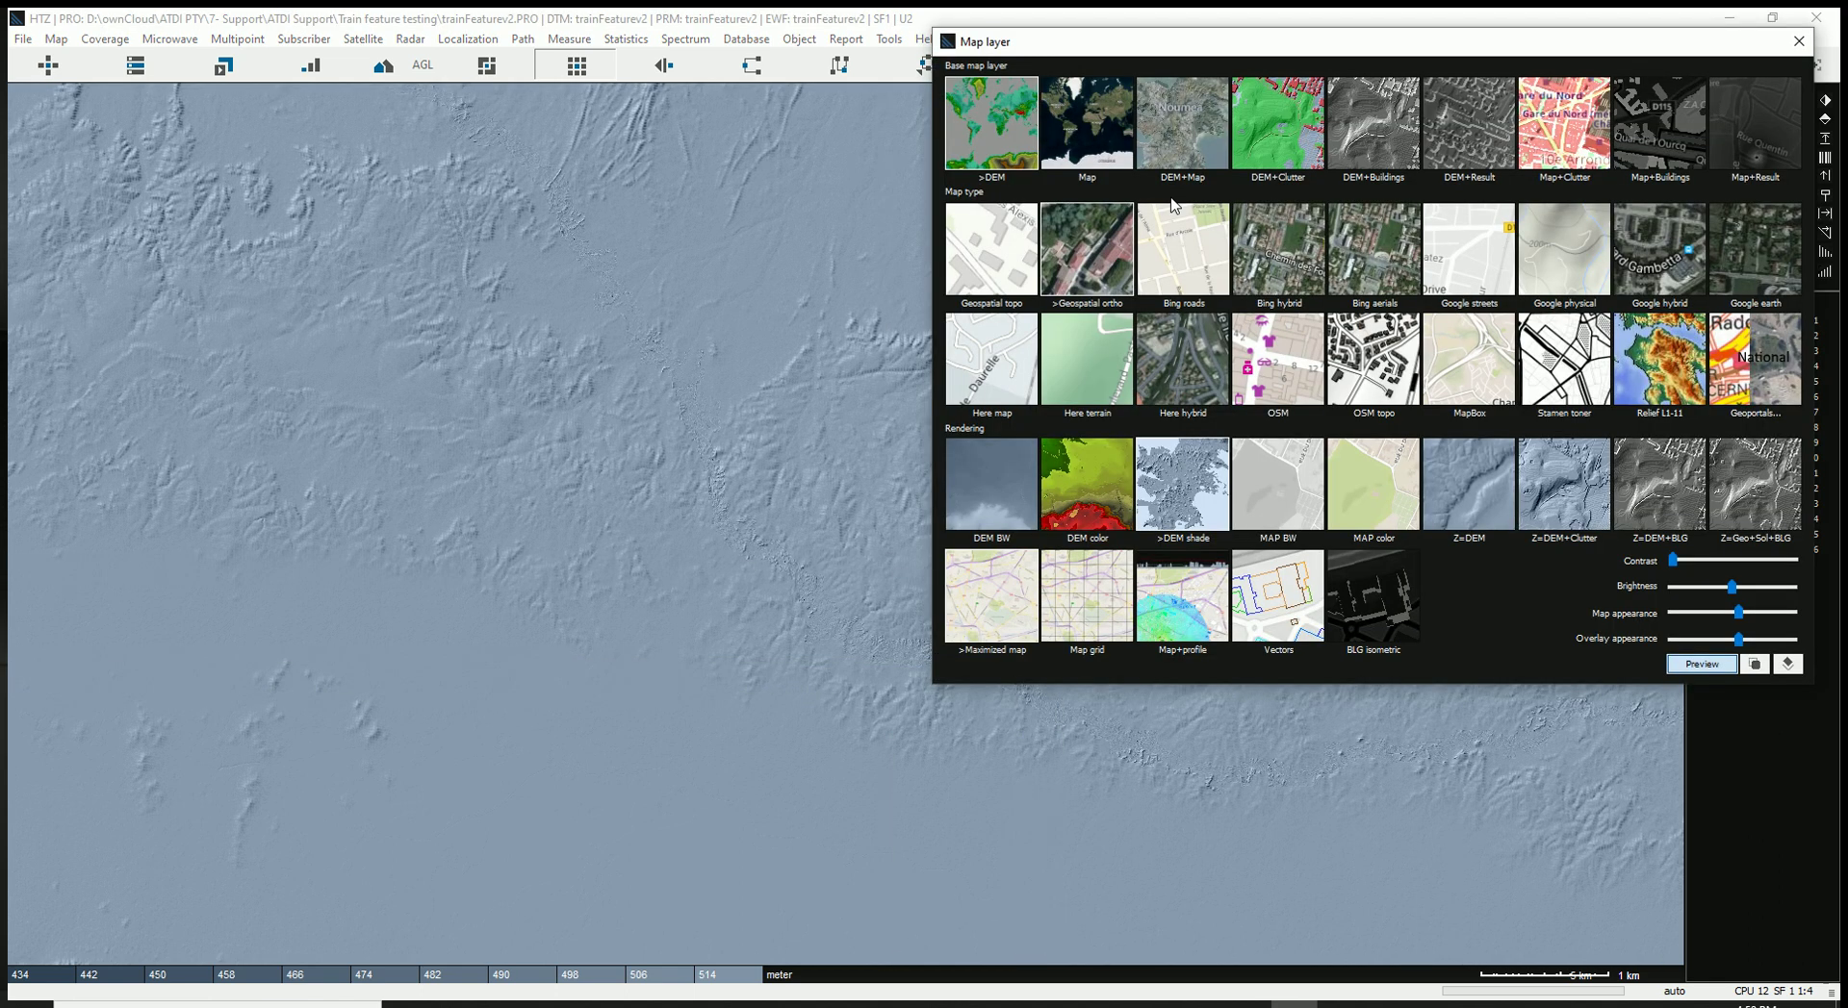
# Set the base map layer to DEM+Clutter to overlay the clutter on the terrain
pyautogui.click(1260, 127)
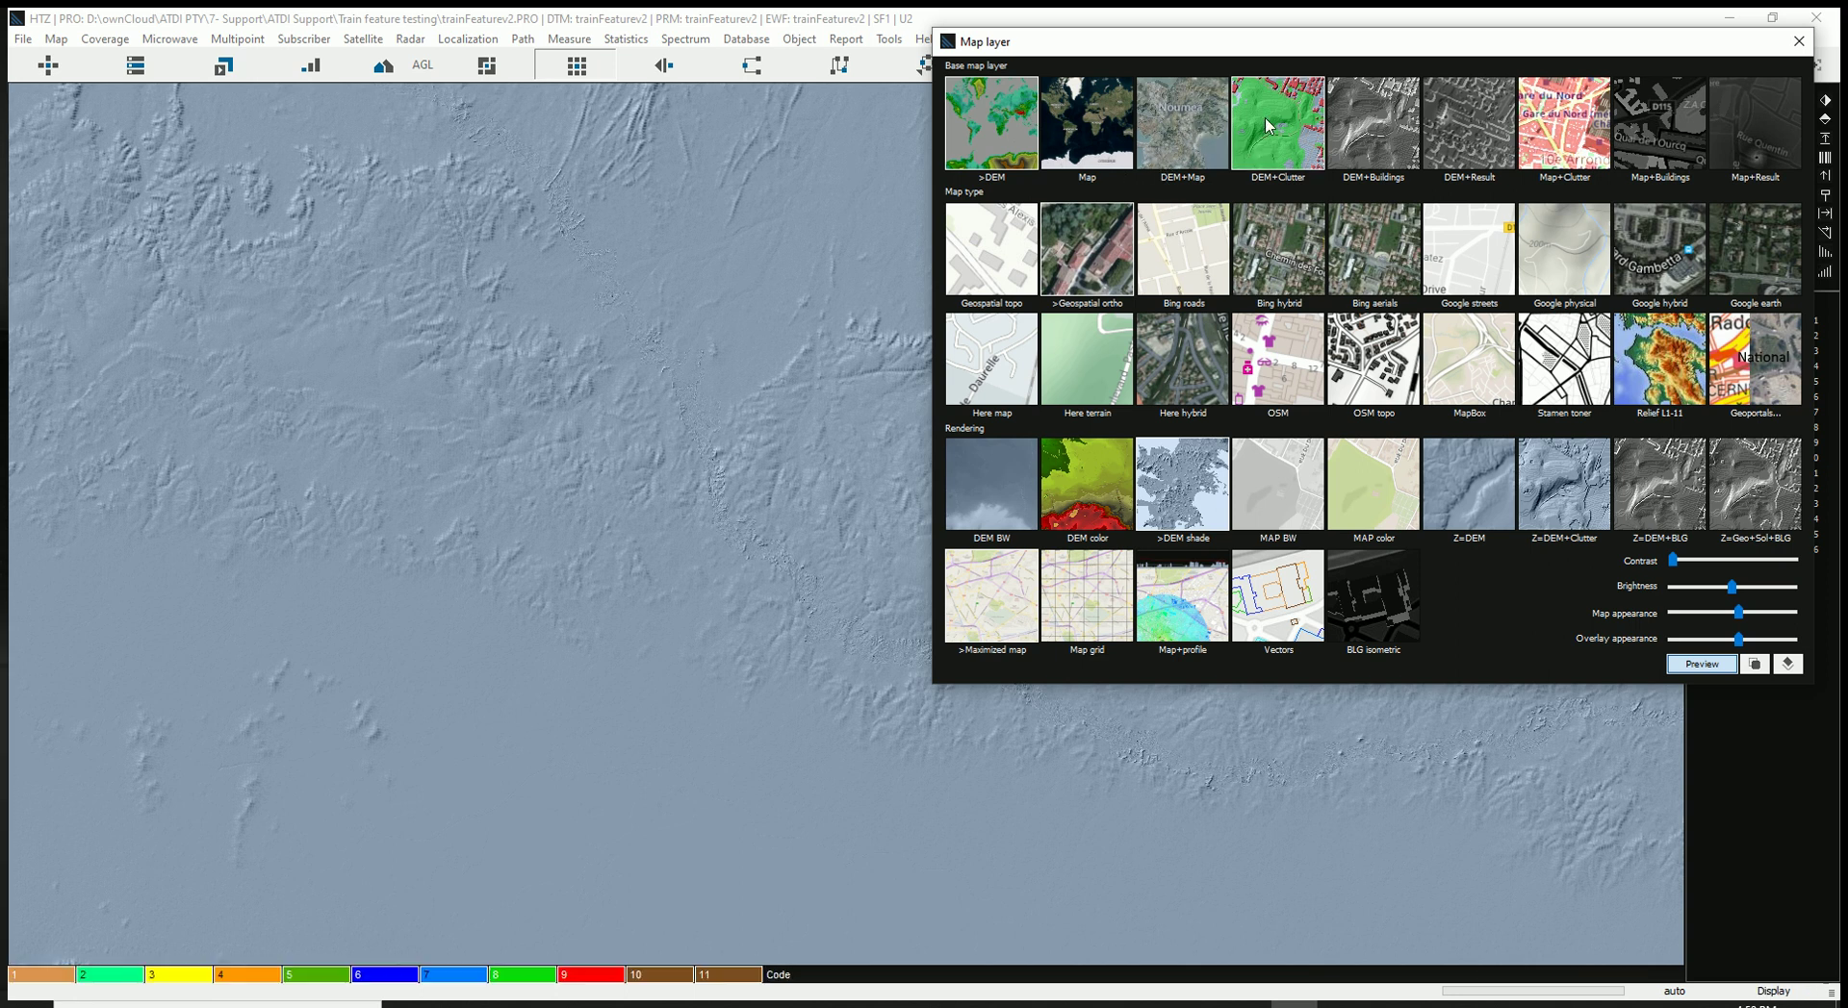
pyautogui.click(1799, 42)
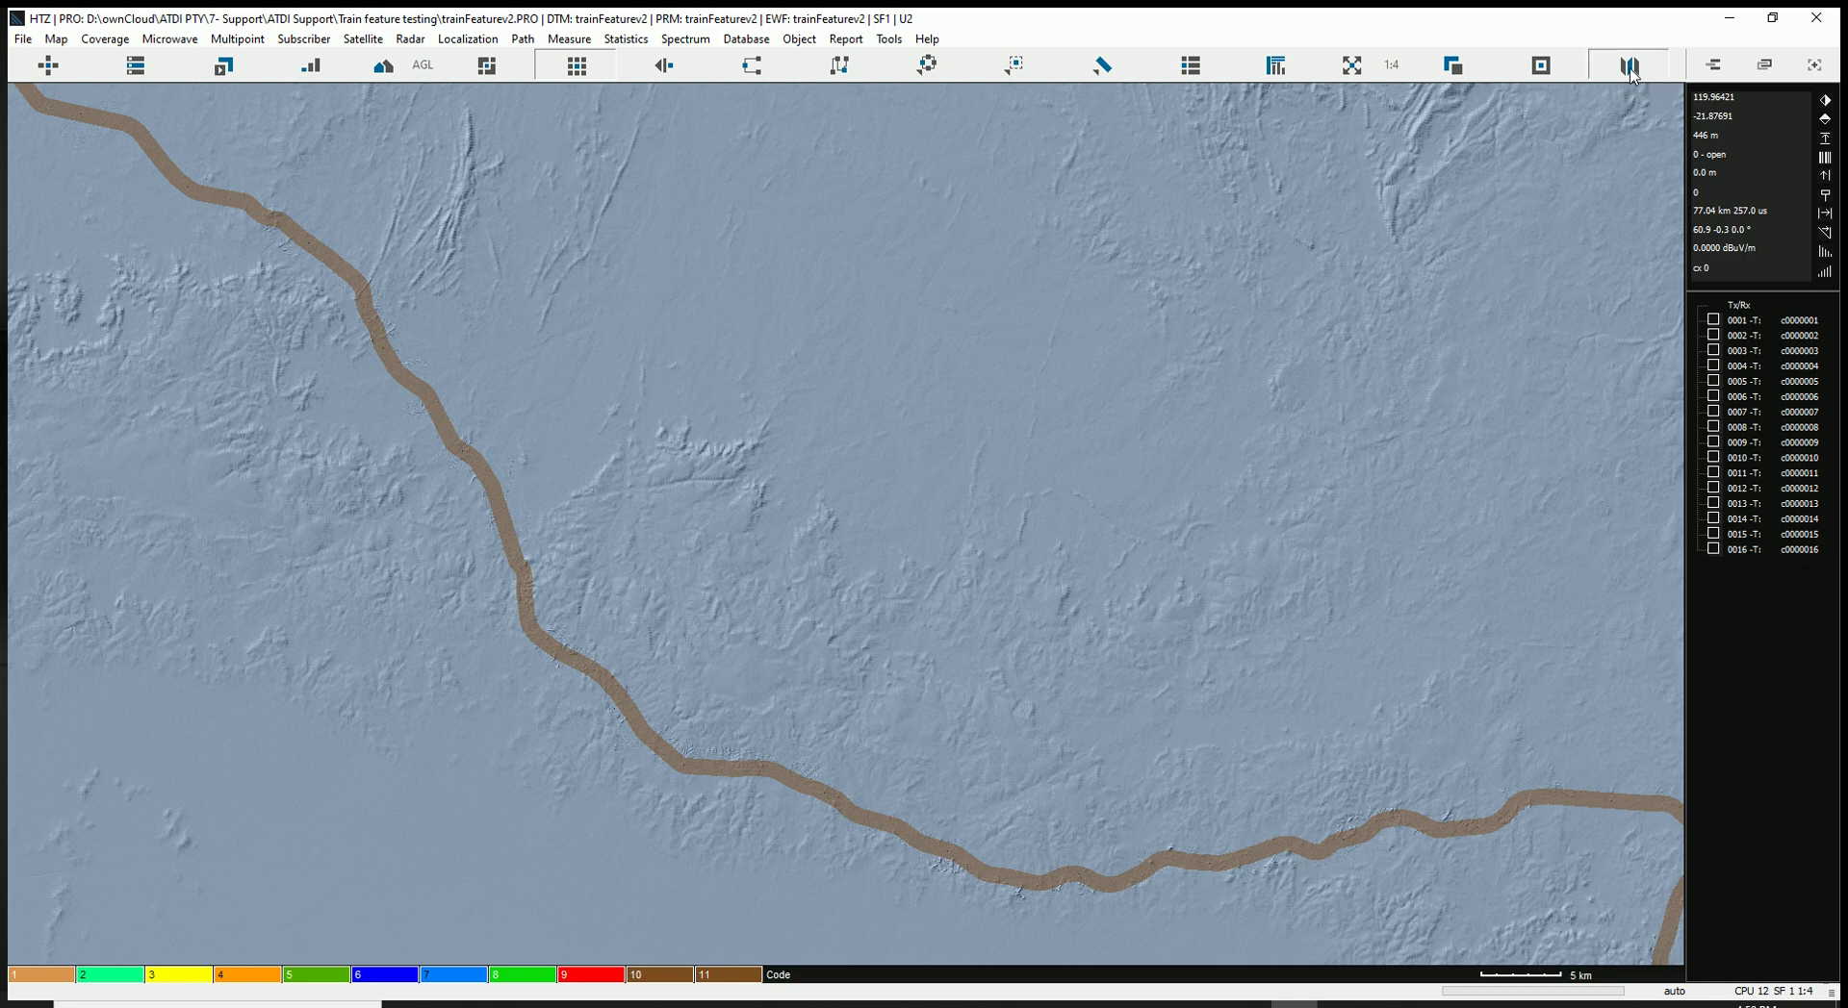
# Set the base map layer to Map and inspect the linear route and airstrip on the Geospatial ortho imagery
pyautogui.click(1394, 172)
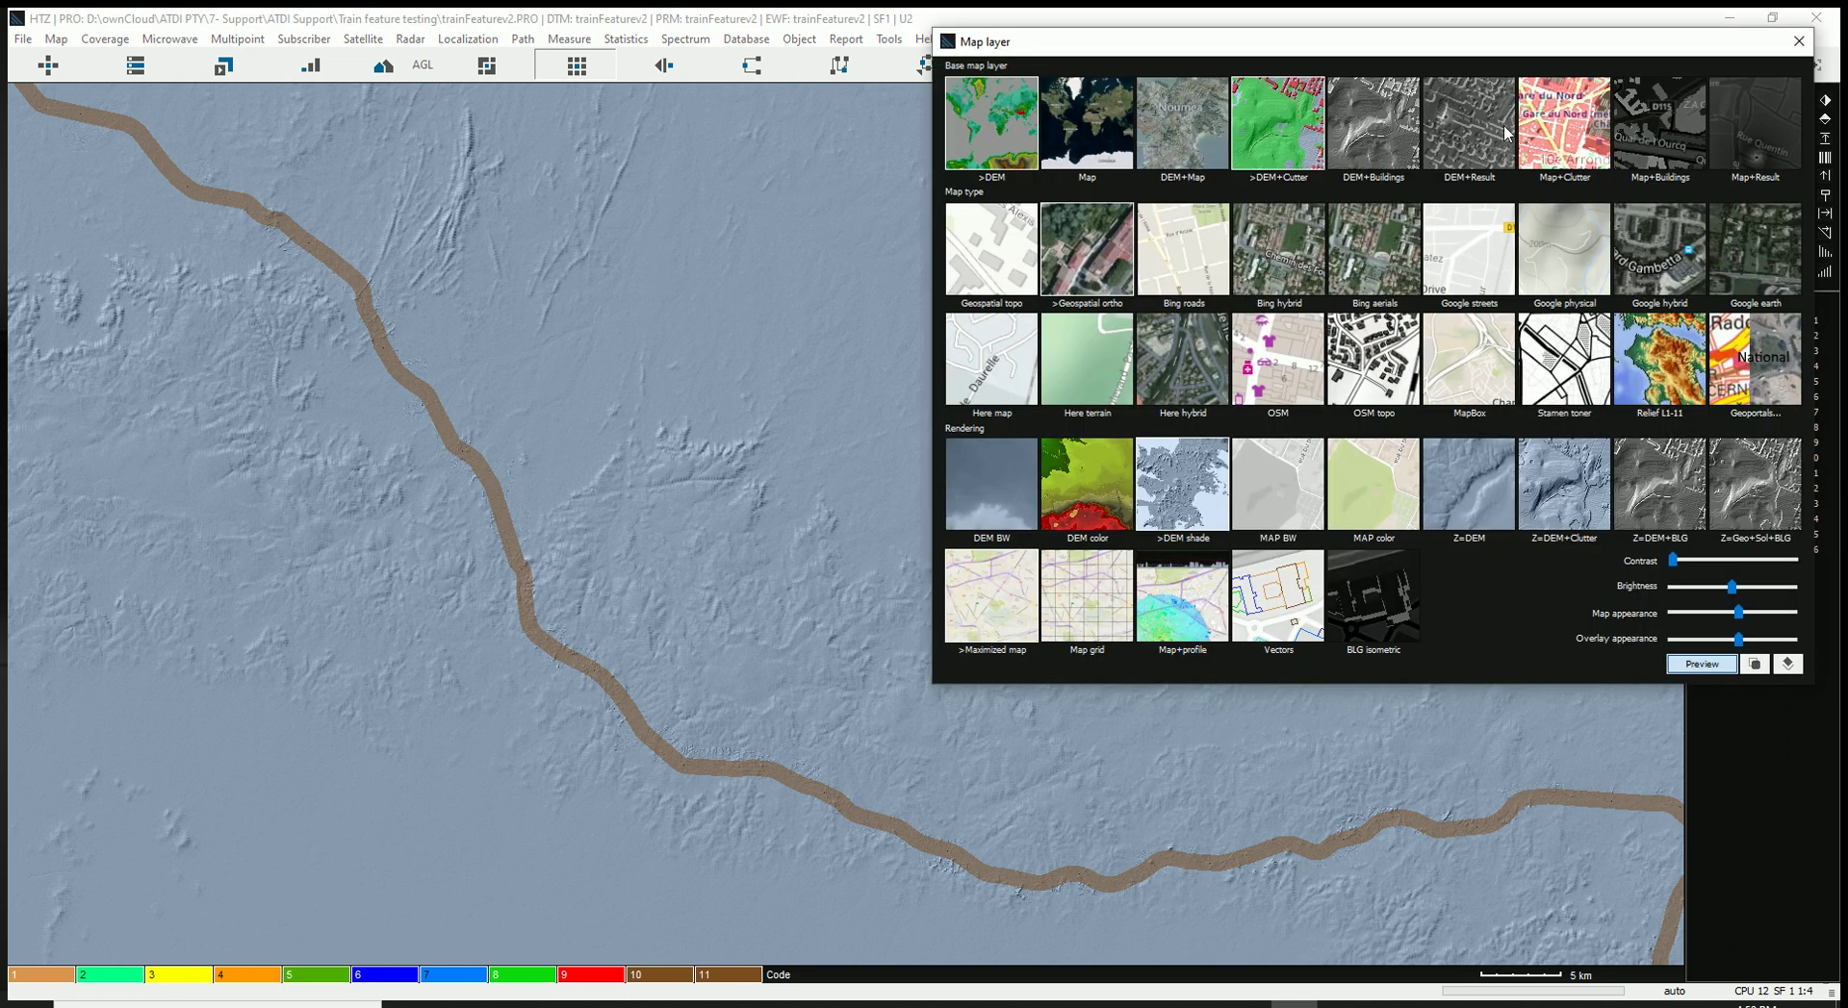
pyautogui.click(1080, 126)
pyautogui.click(1799, 41)
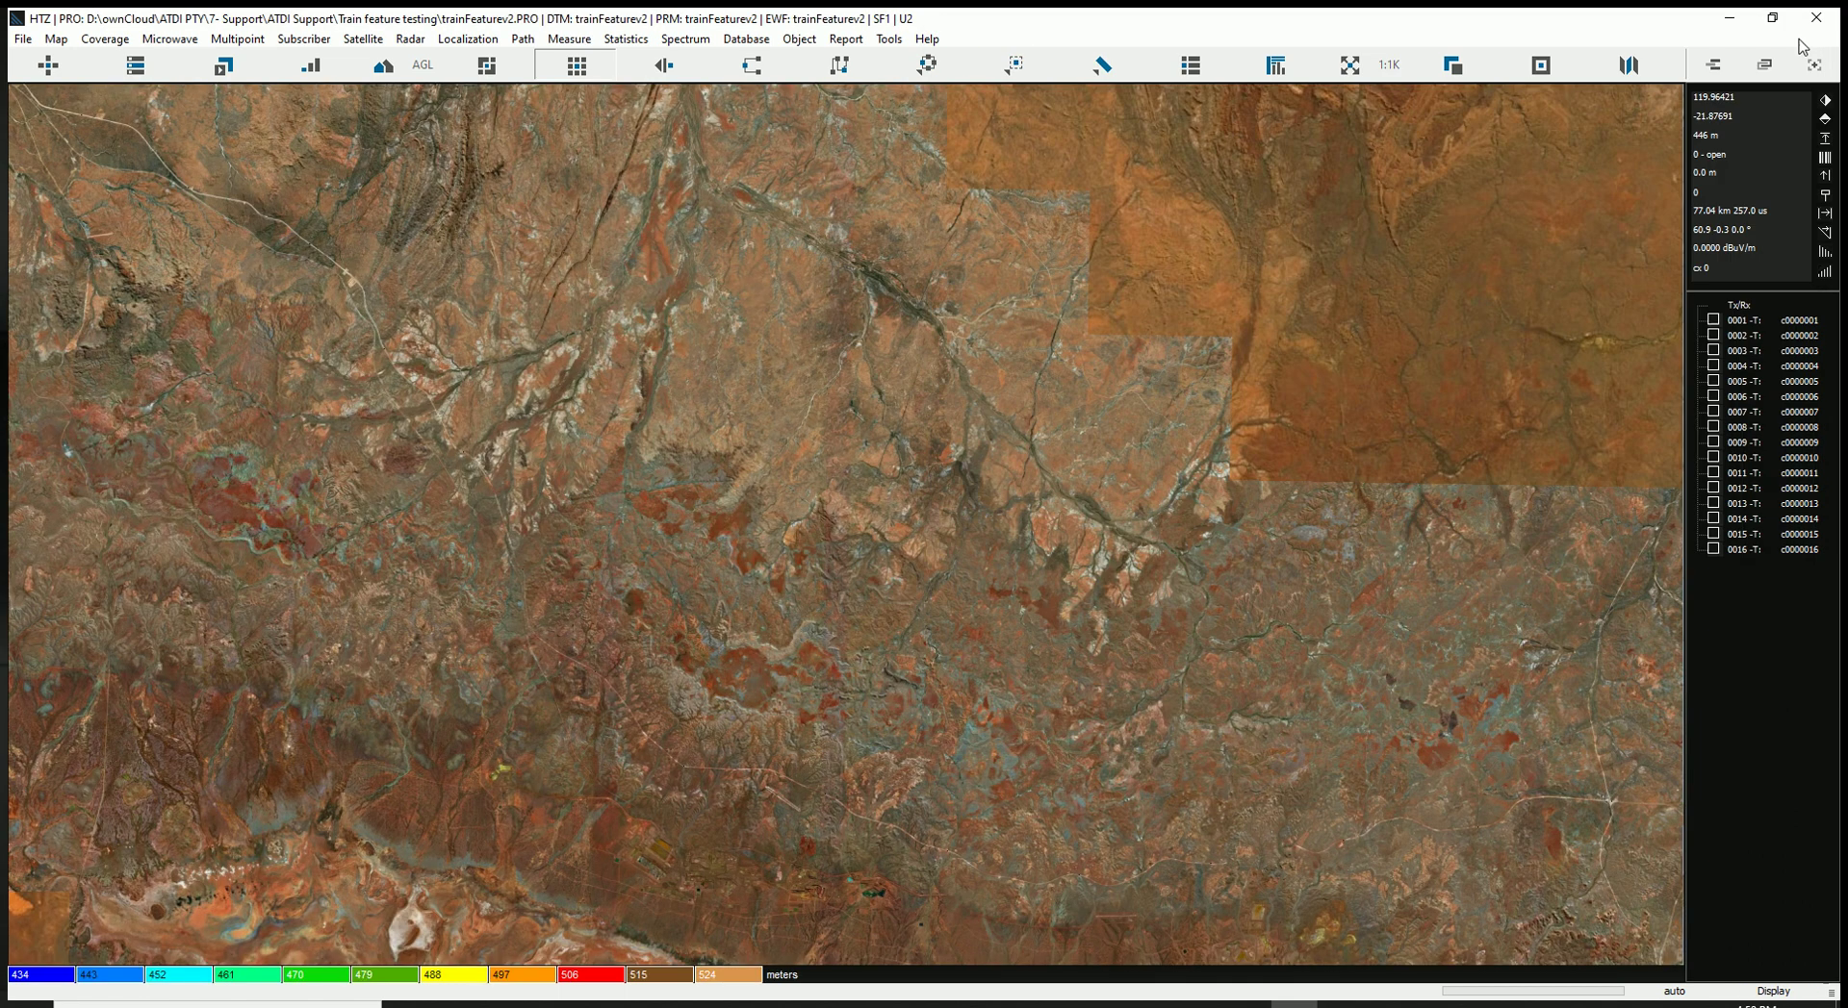
pyautogui.scroll(1, 957, 502)
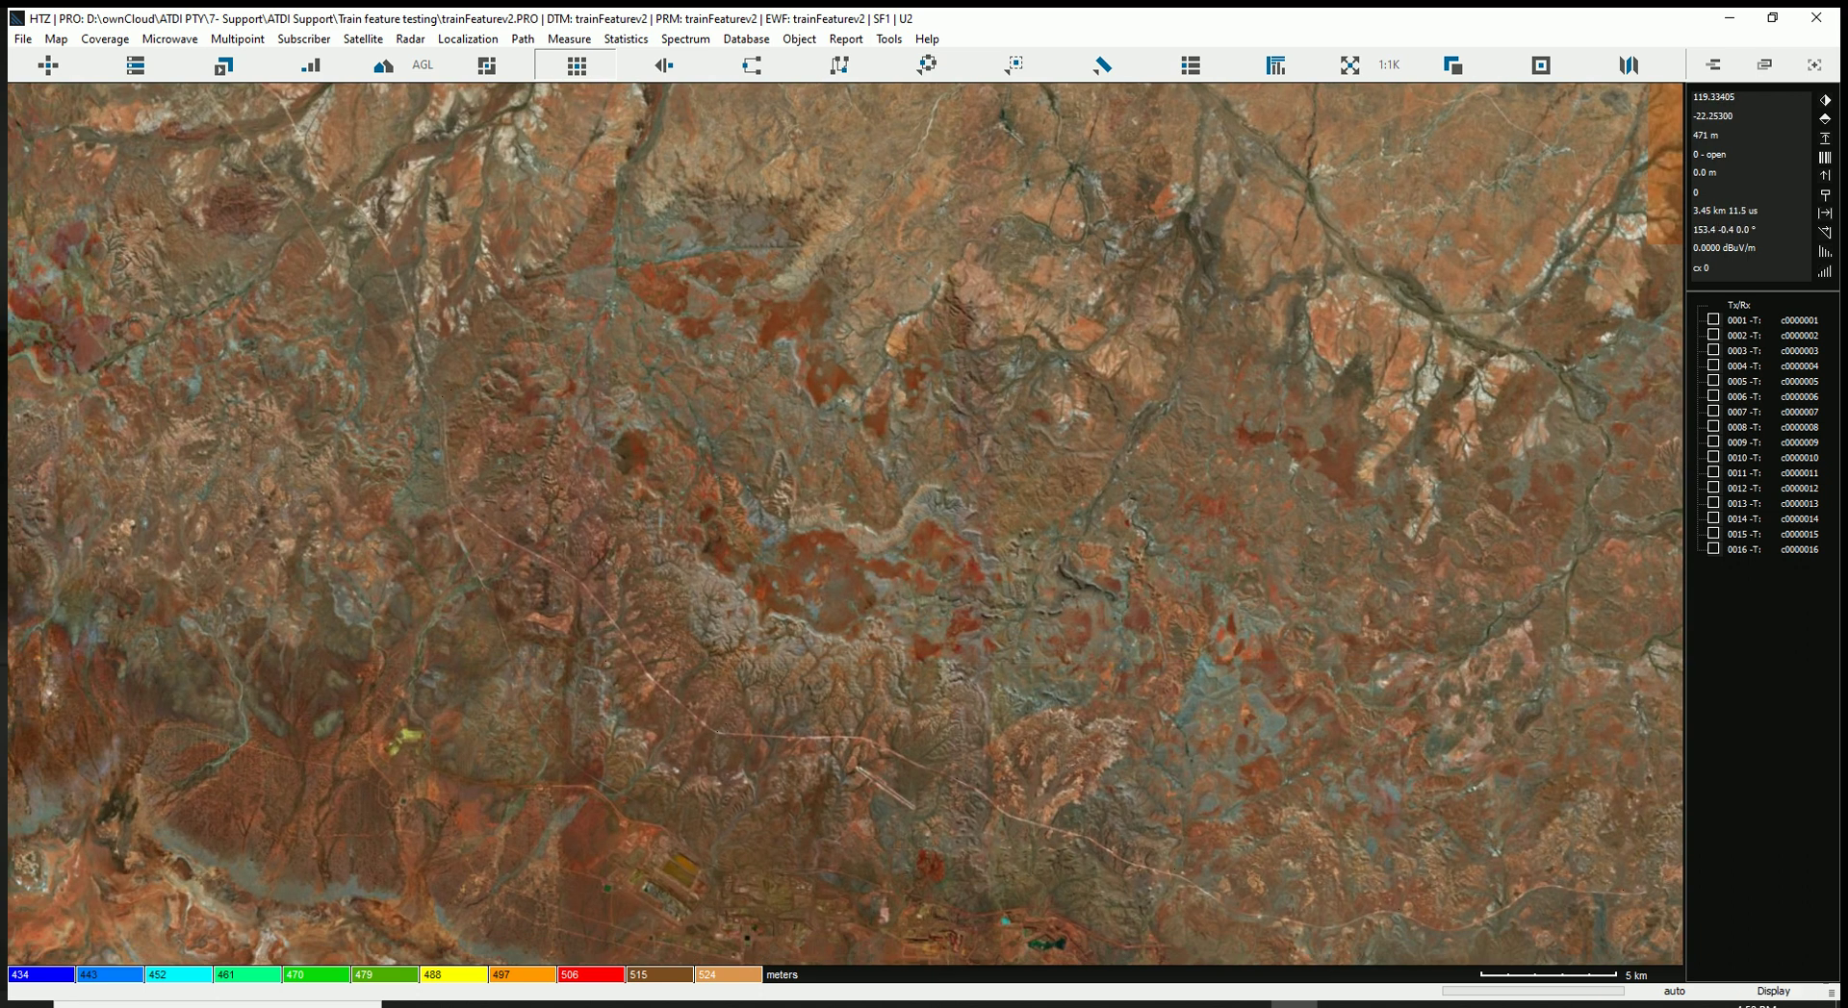
pyautogui.scroll(1, 980, 593)
pyautogui.scroll(1, 979, 593)
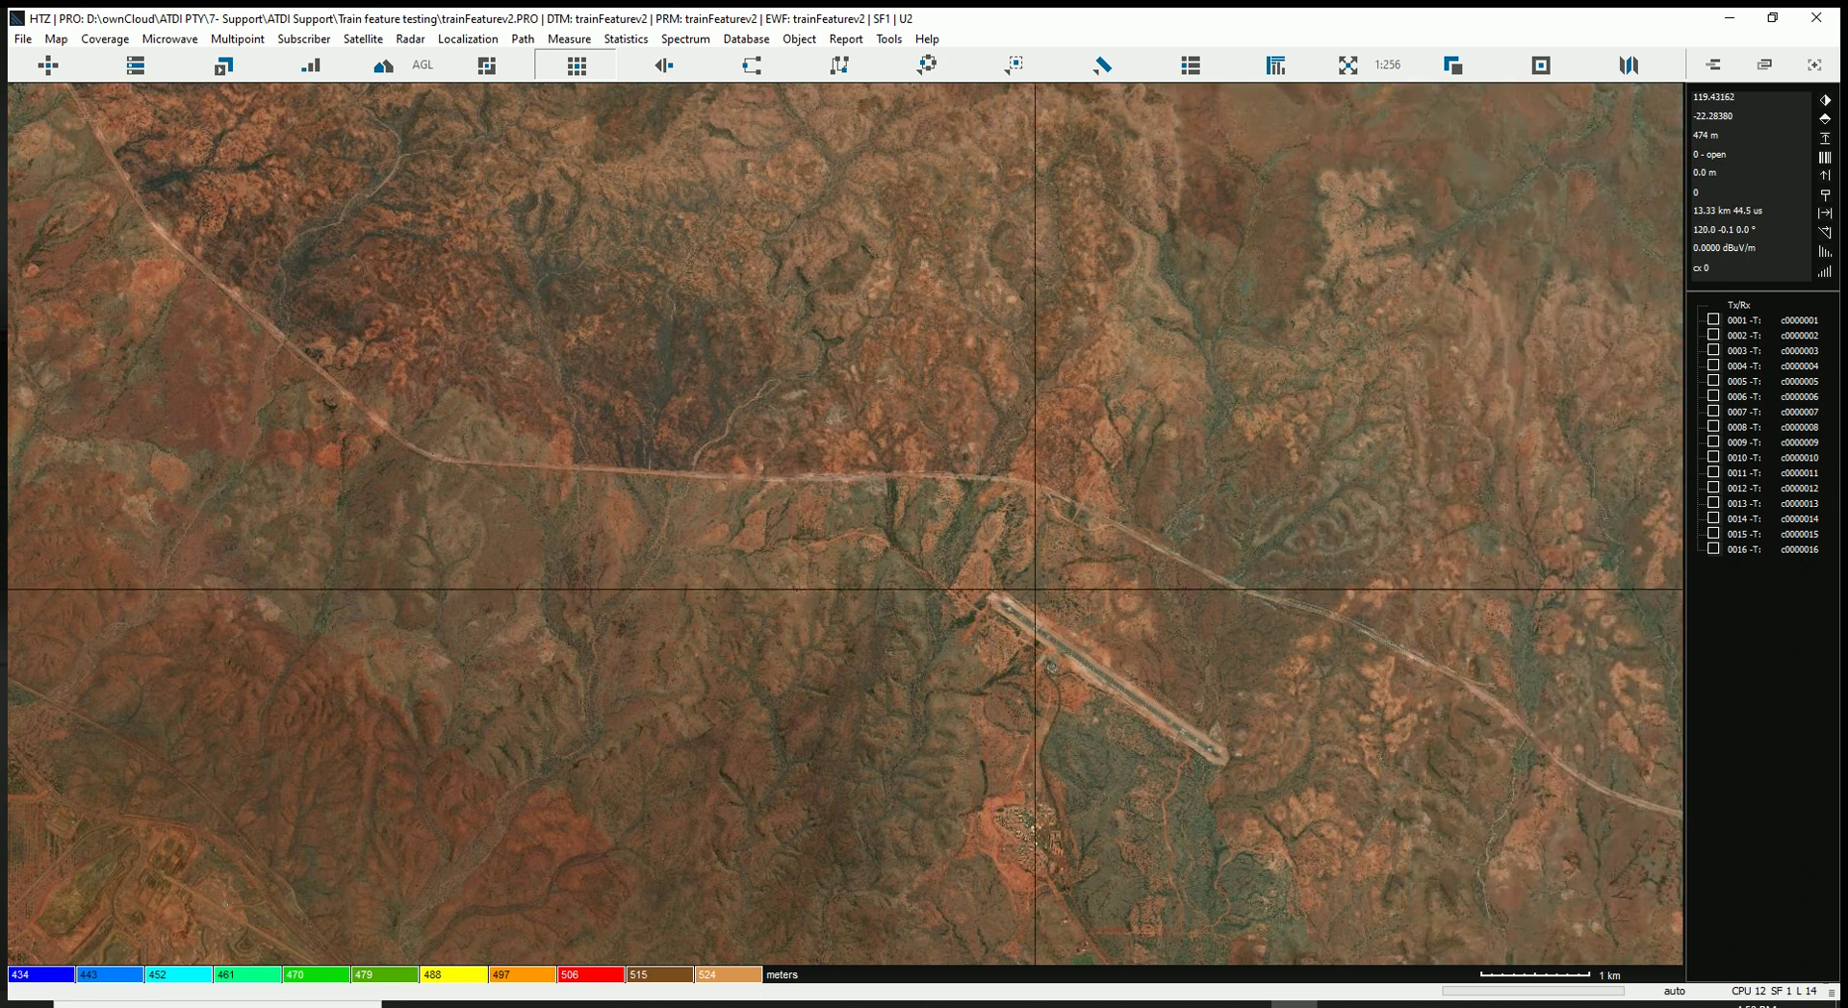
pyautogui.scroll(-2, 1047, 583)
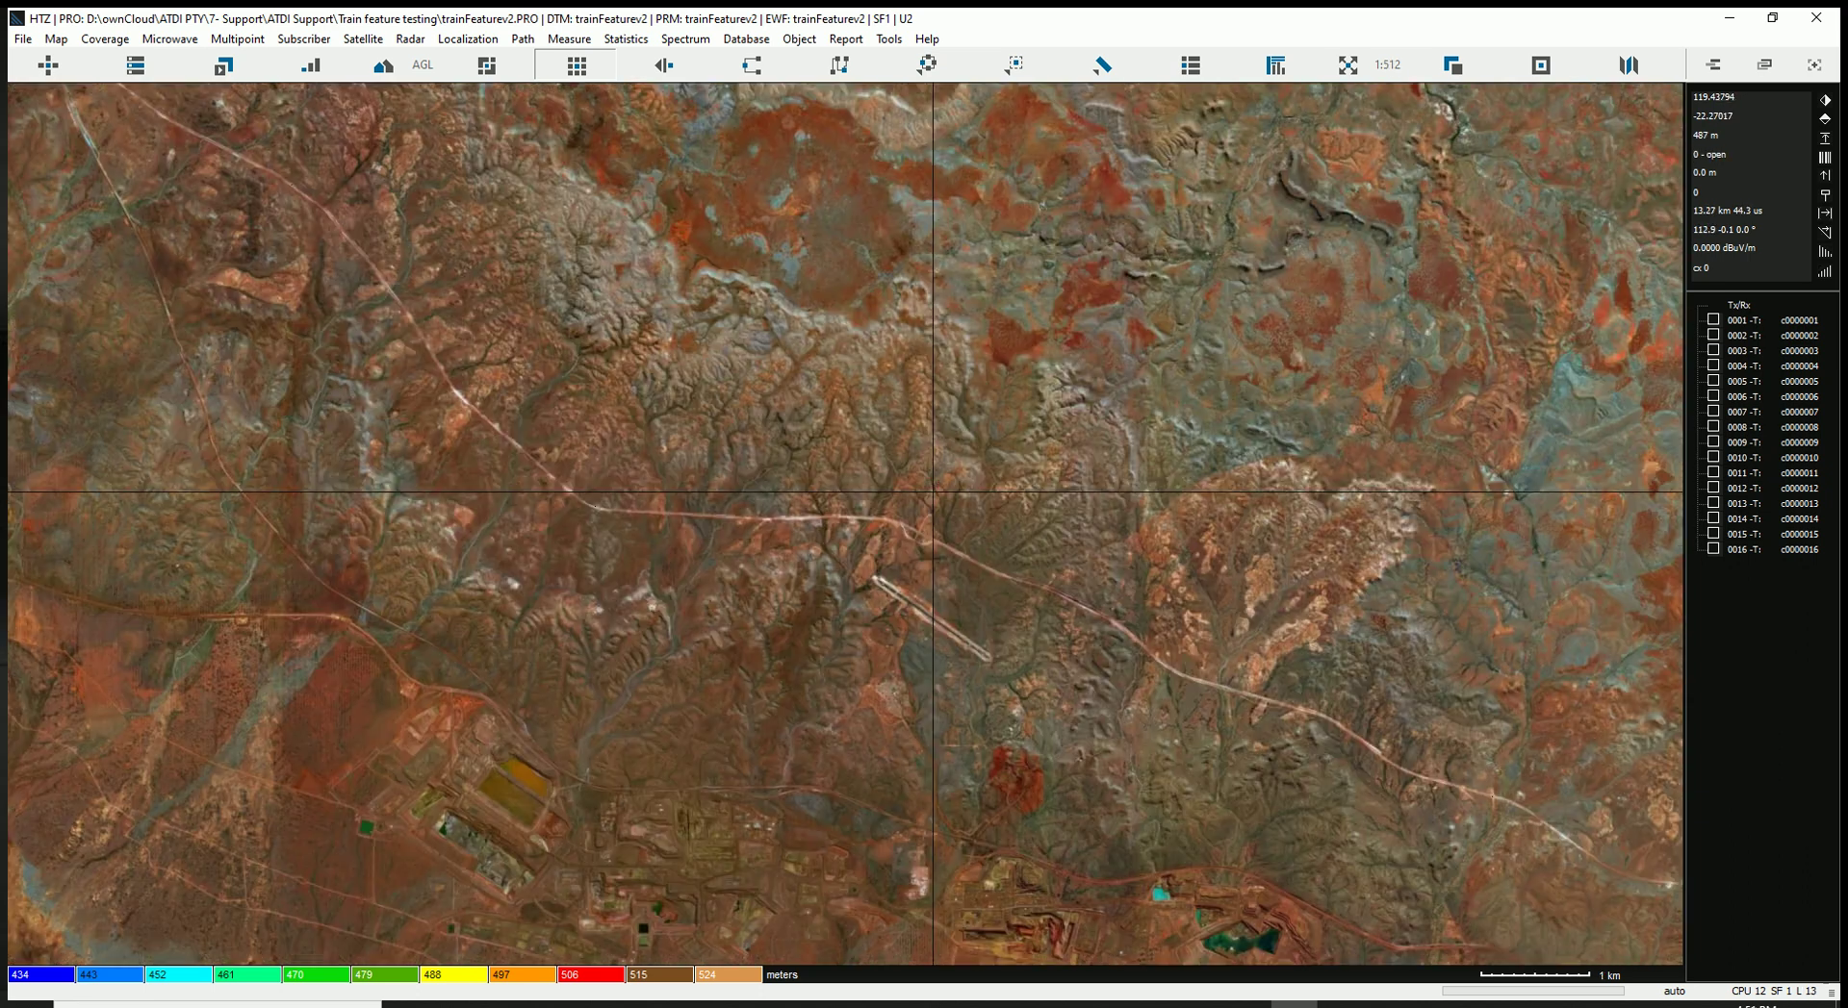
pyautogui.scroll(1, 867, 572)
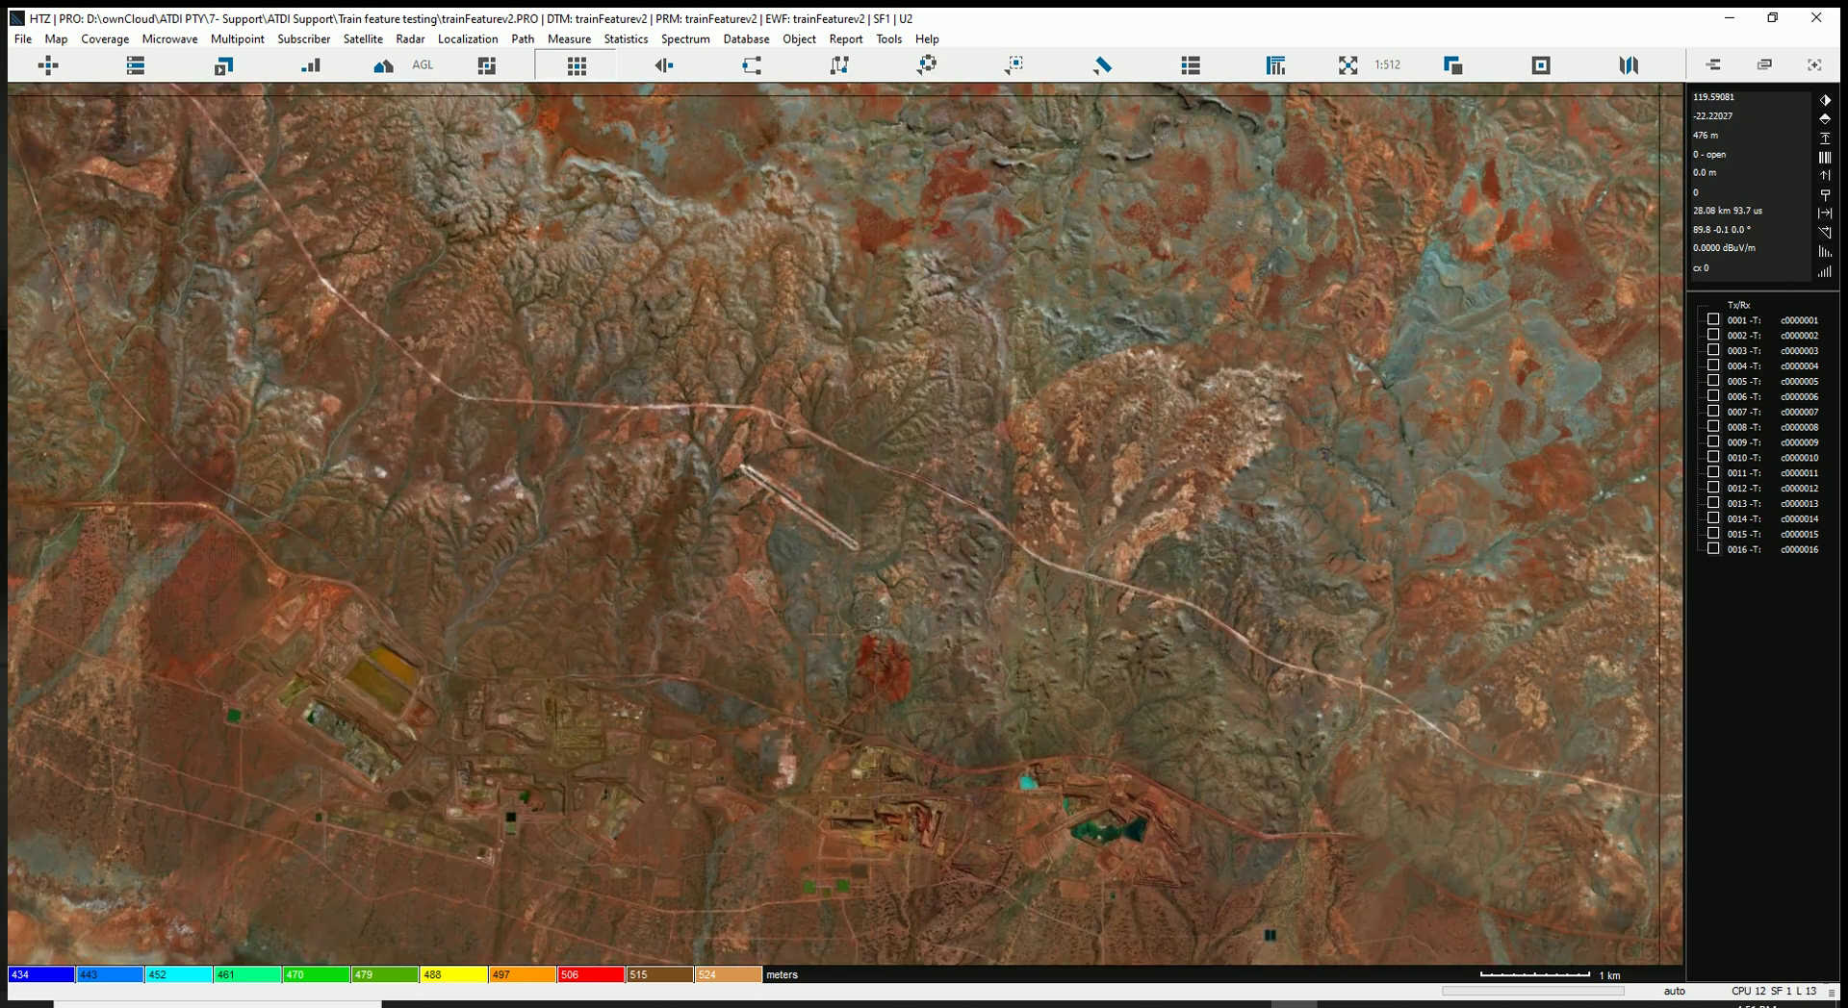
# Return the base map layer to DEM+Clutter and examine the brown clutter corridor against the detailed terrain beneath it
pyautogui.click(1270, 123)
pyautogui.click(1796, 45)
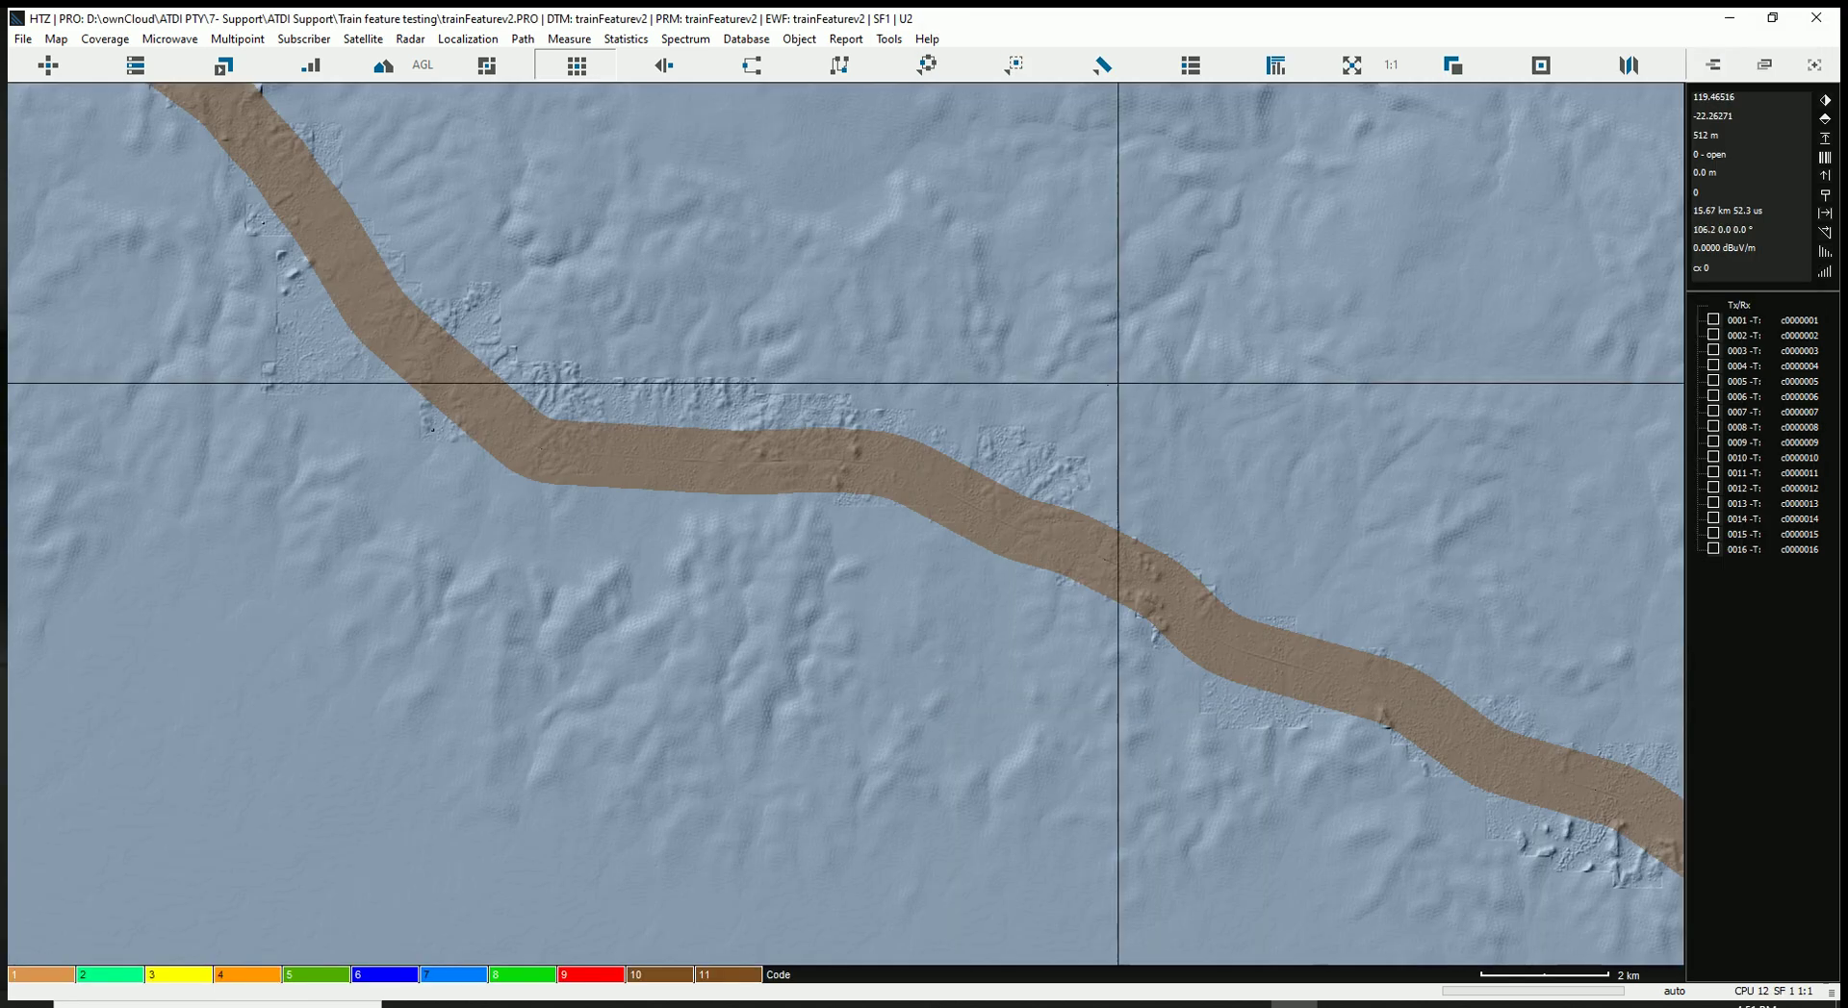
pyautogui.scroll(1, 973, 486)
pyautogui.scroll(1, 756, 574)
pyautogui.moveTo(756, 574); pyautogui.dragTo(976, 348)
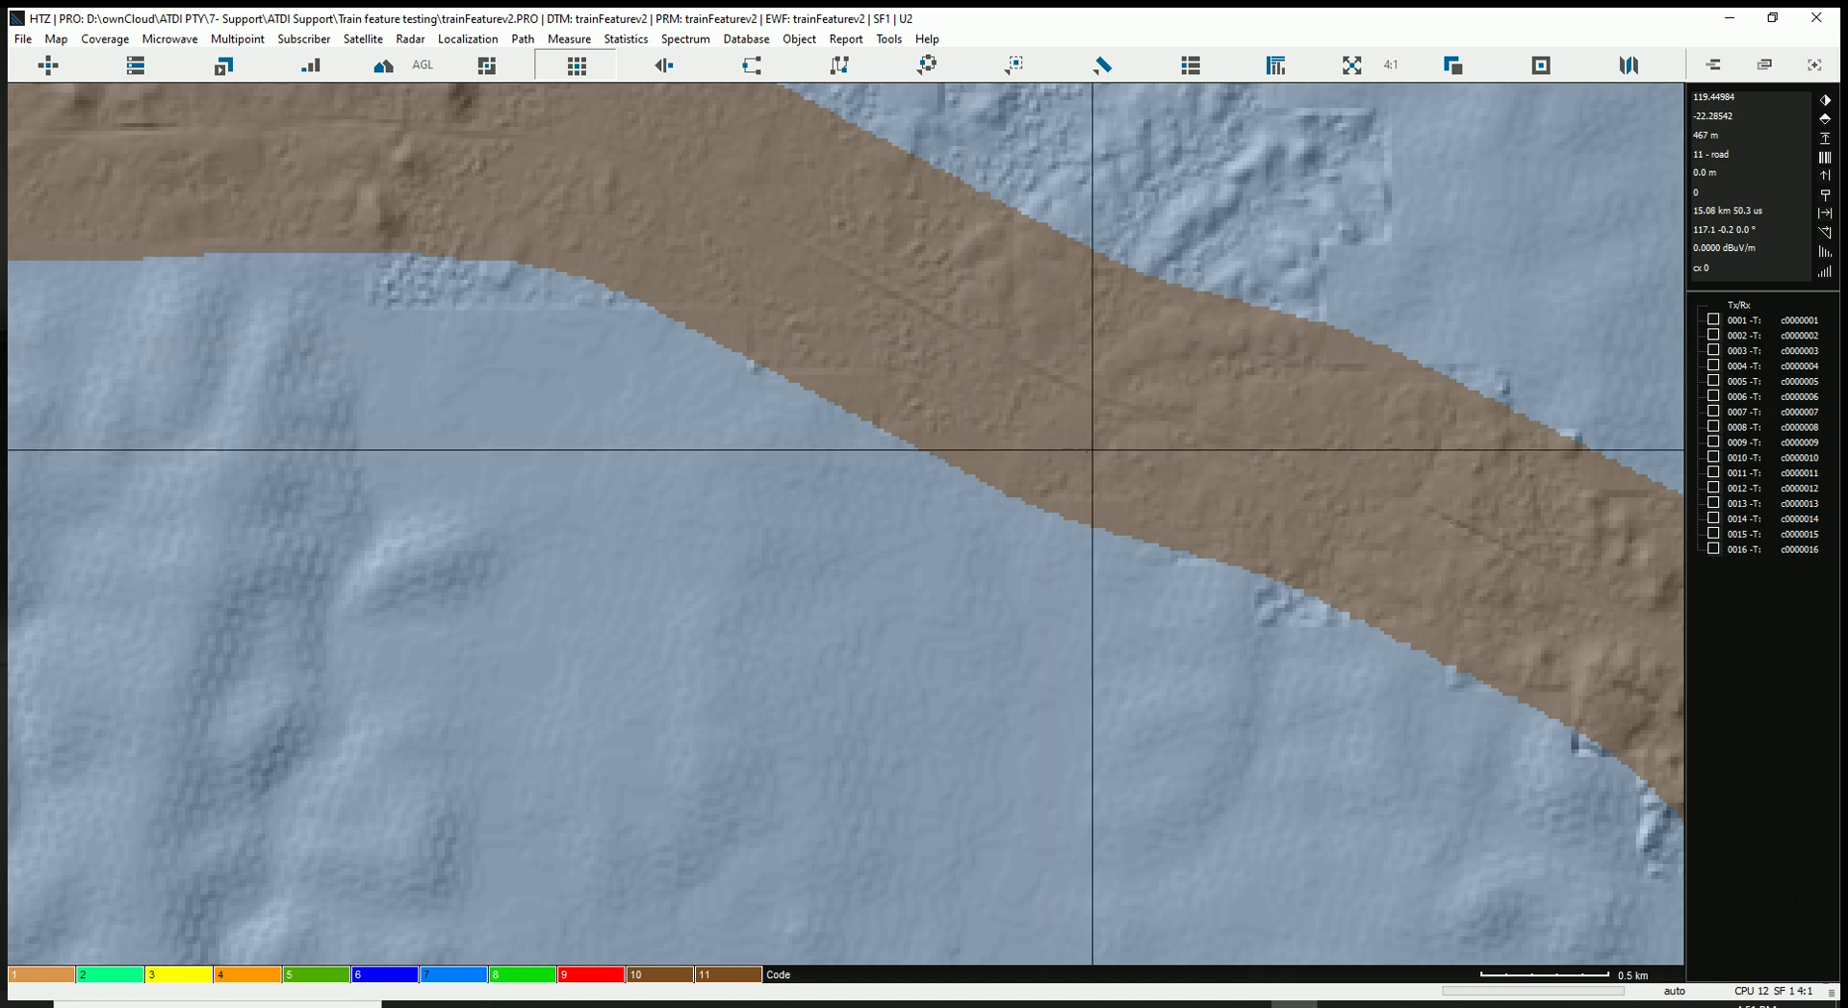
pyautogui.scroll(-2, 975, 349)
pyautogui.scroll(-1, 741, 563)
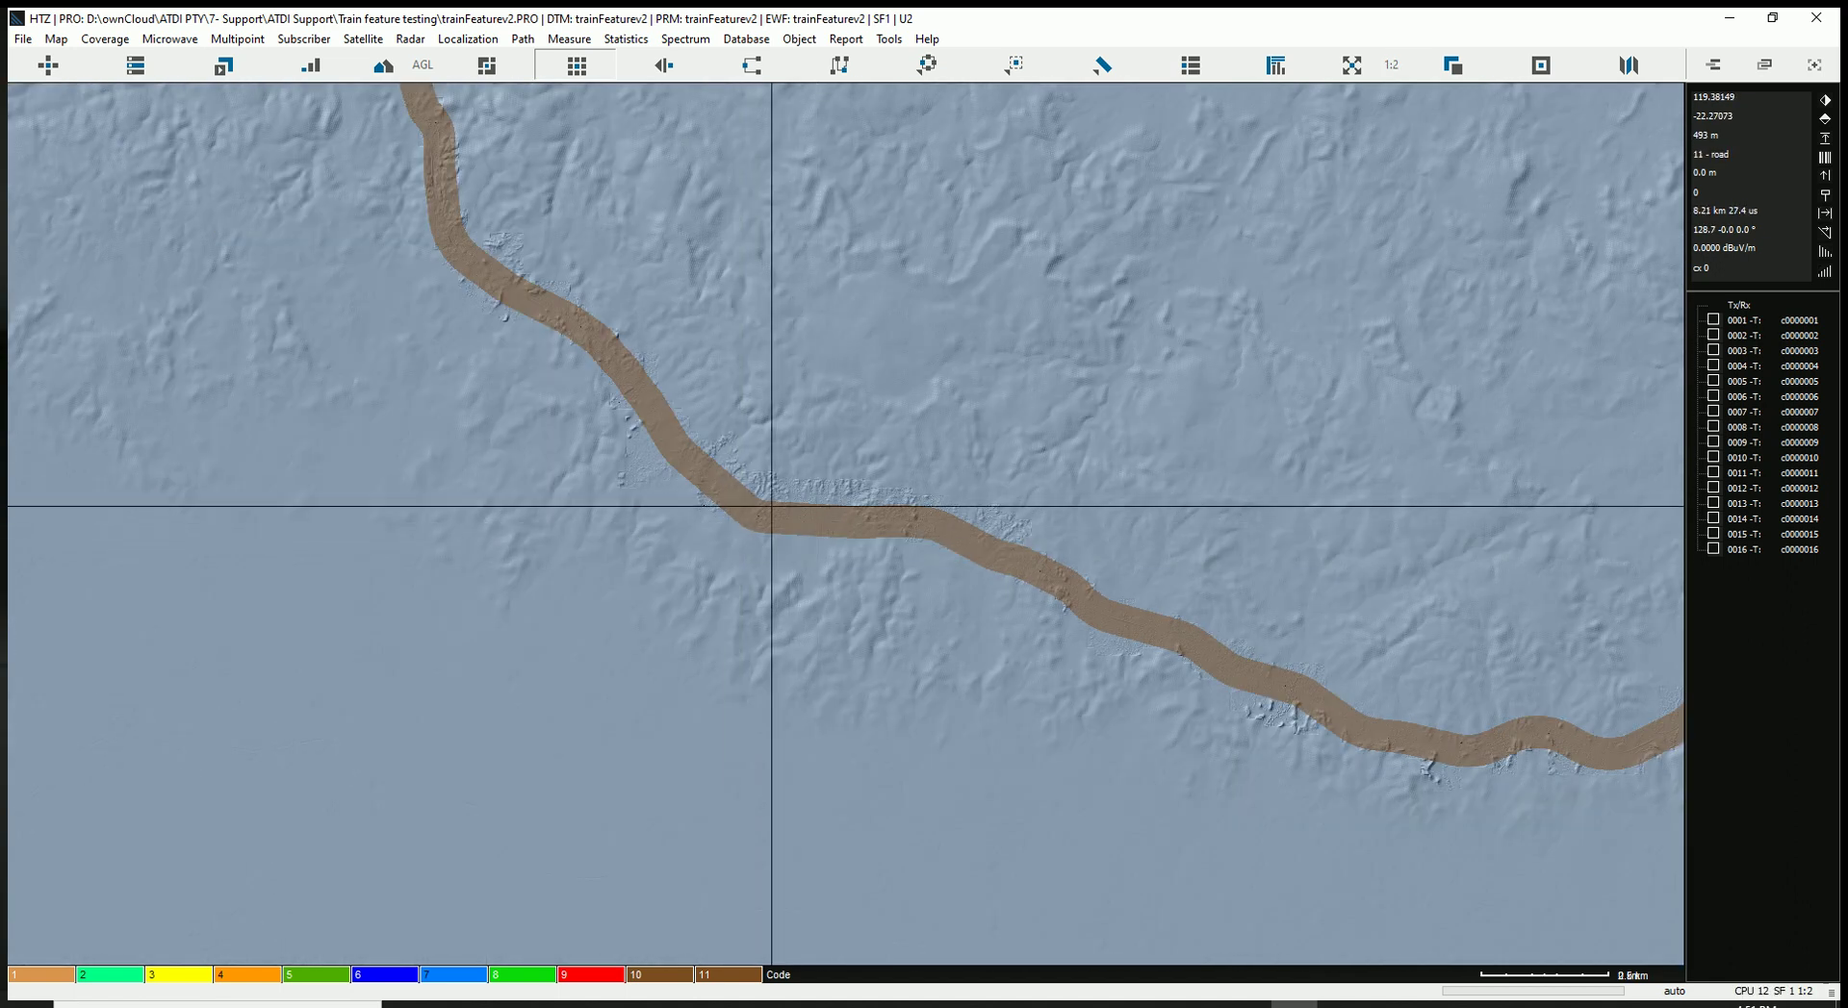
pyautogui.scroll(-2, 789, 494)
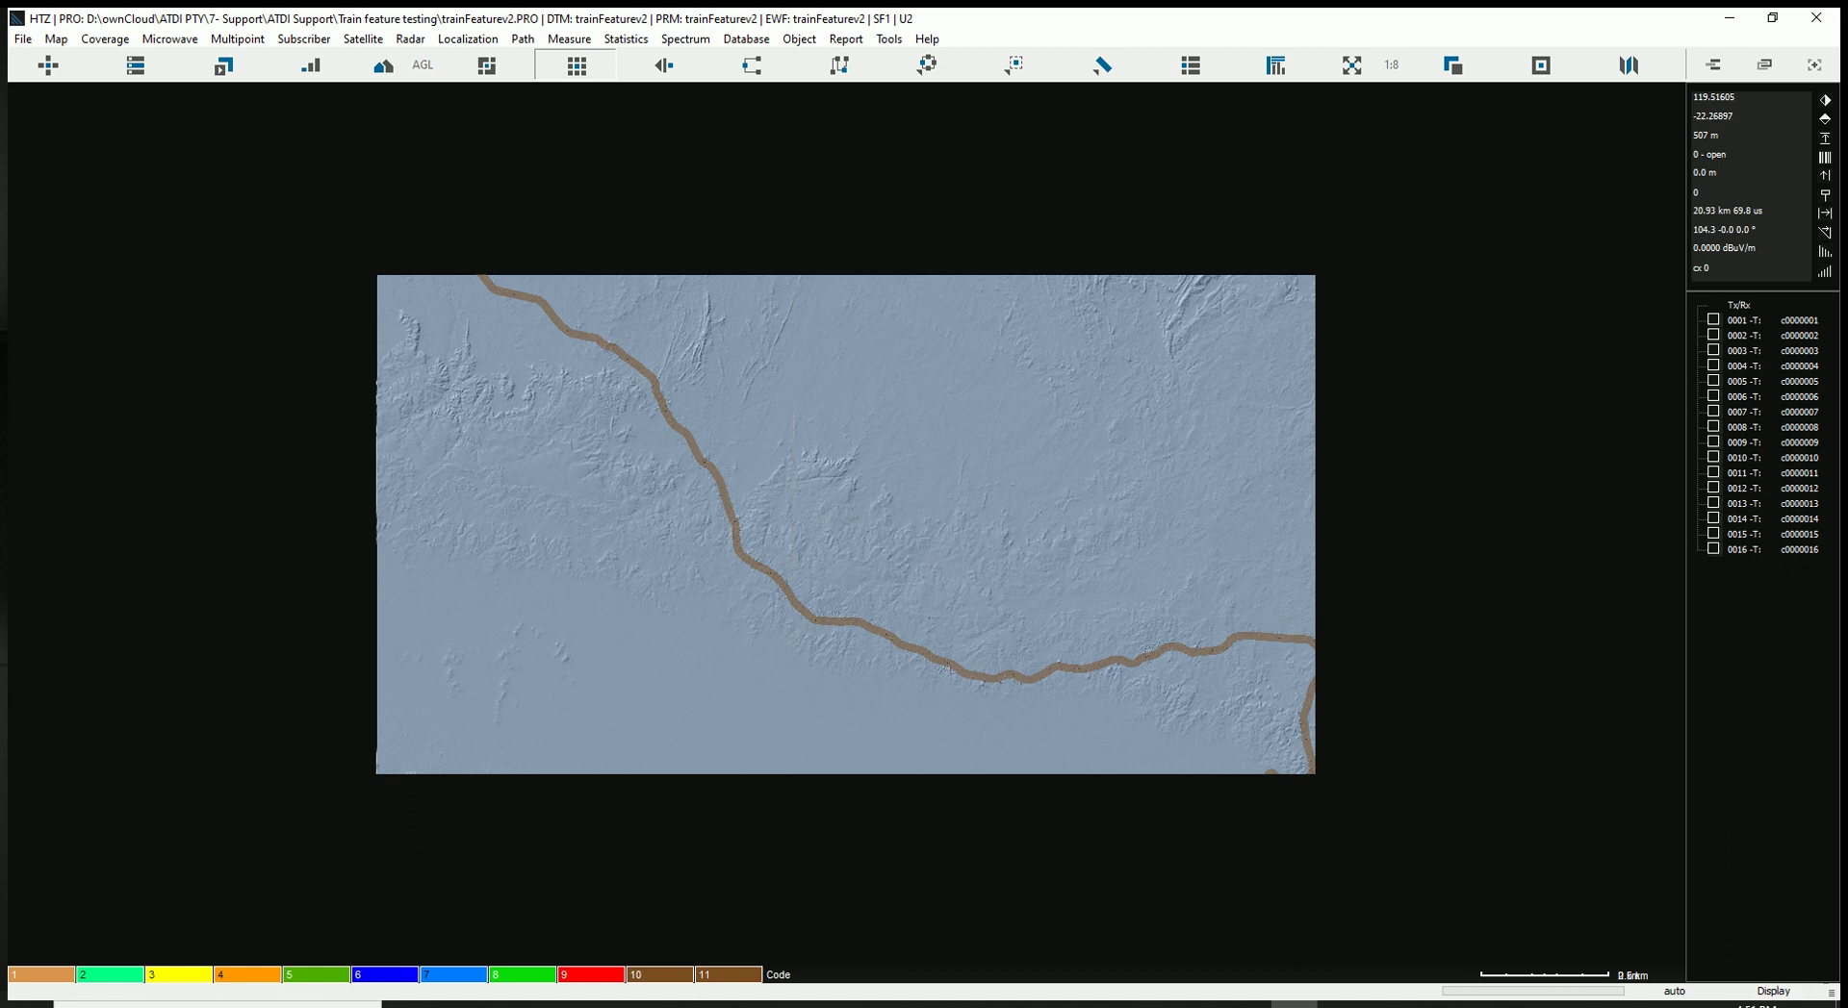
pyautogui.scroll(1, 933, 602)
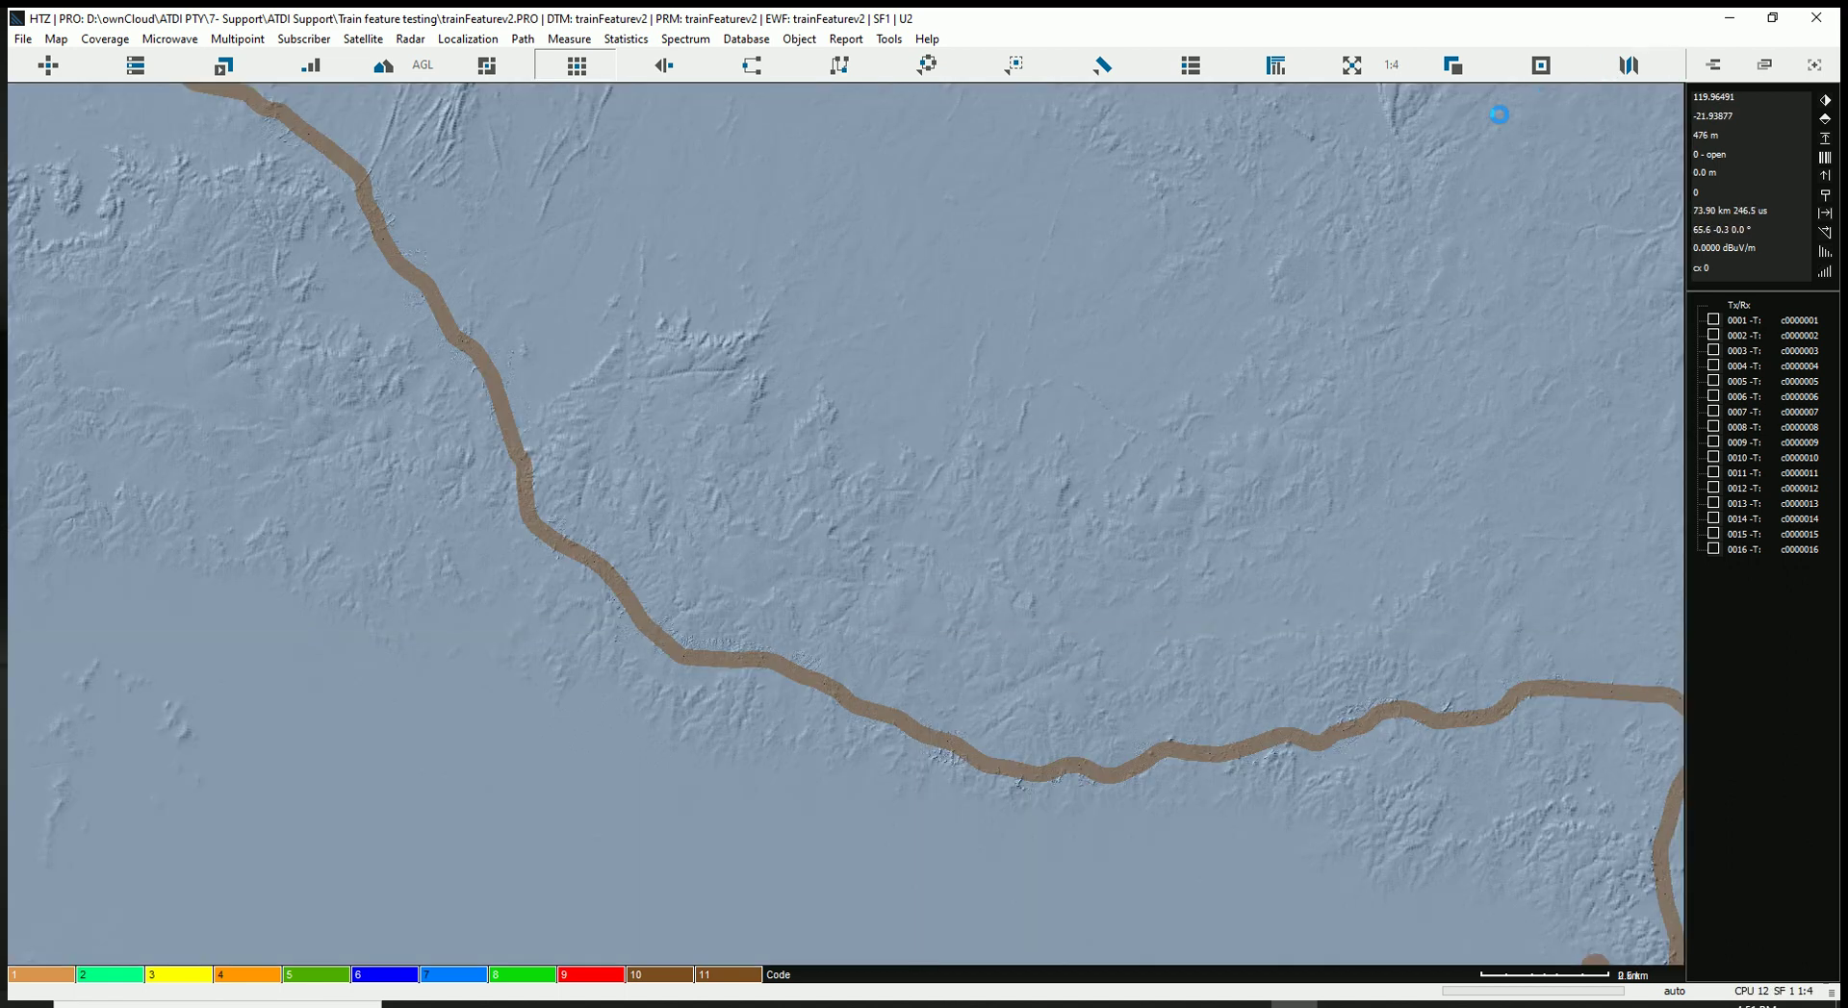
# Set the base map layer to DEM, preview the DEM color rendering, and select DEM shade as the rendering
pyautogui.click(1110, 127)
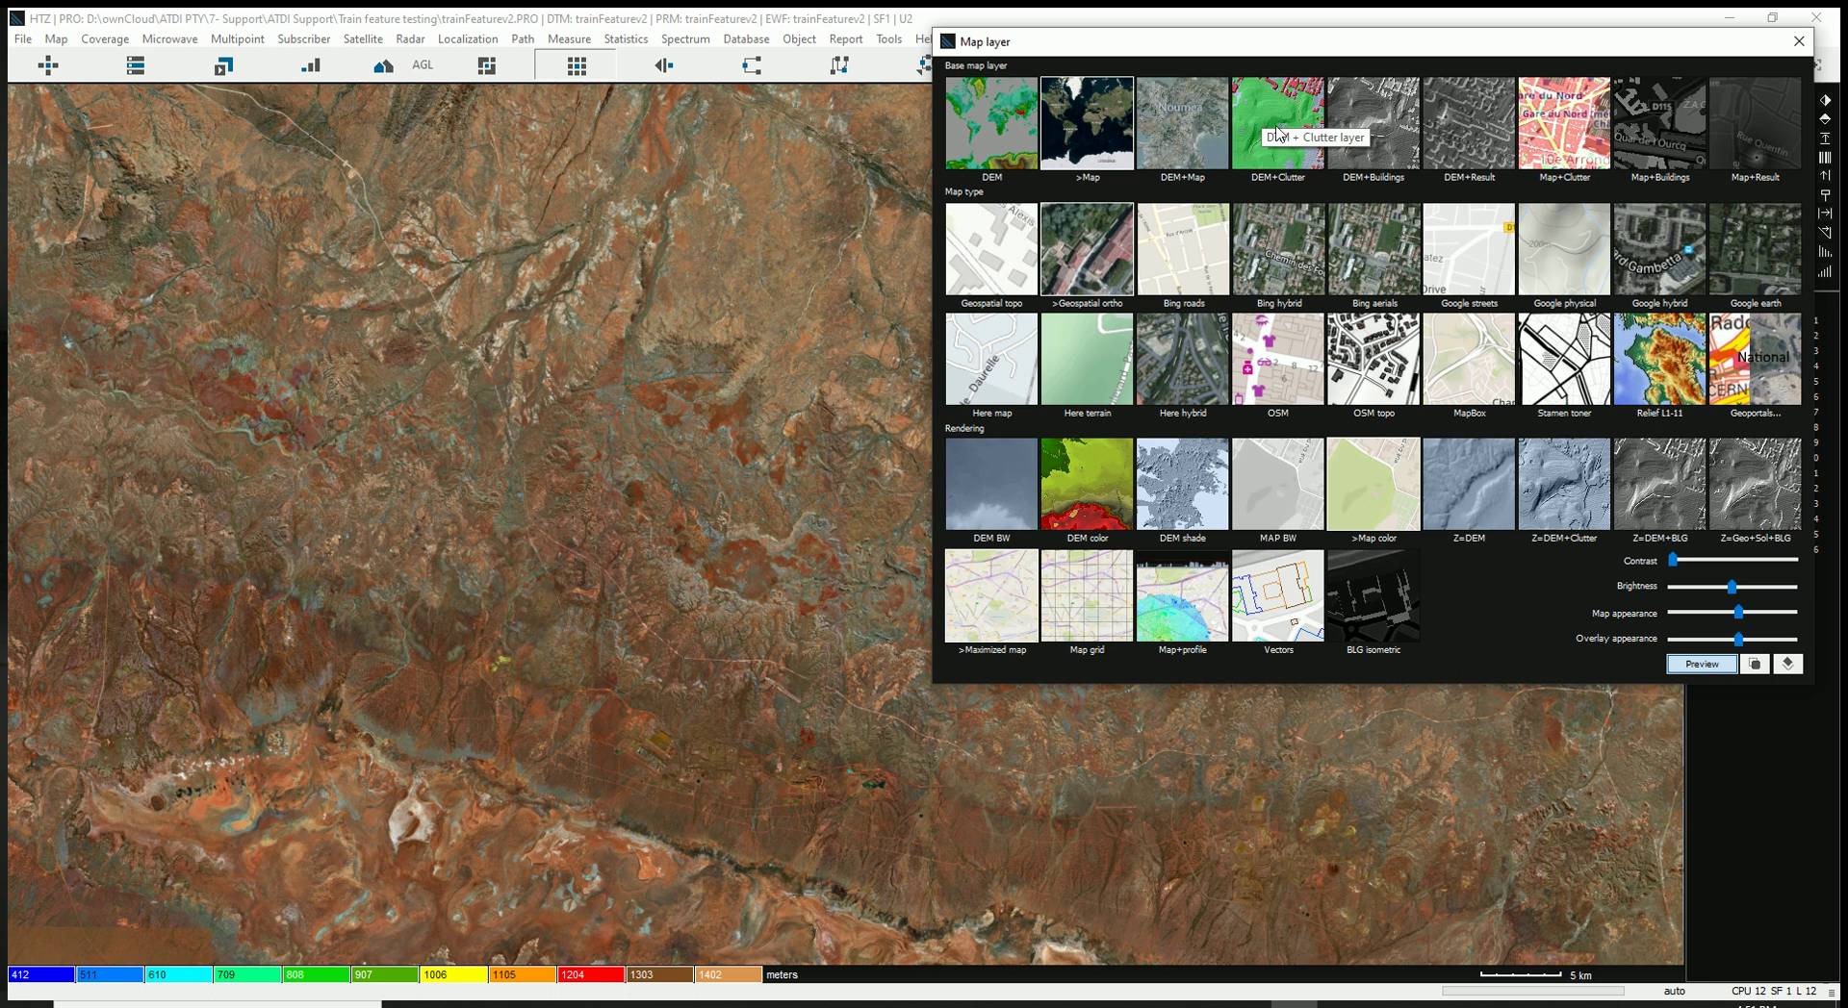
pyautogui.click(996, 132)
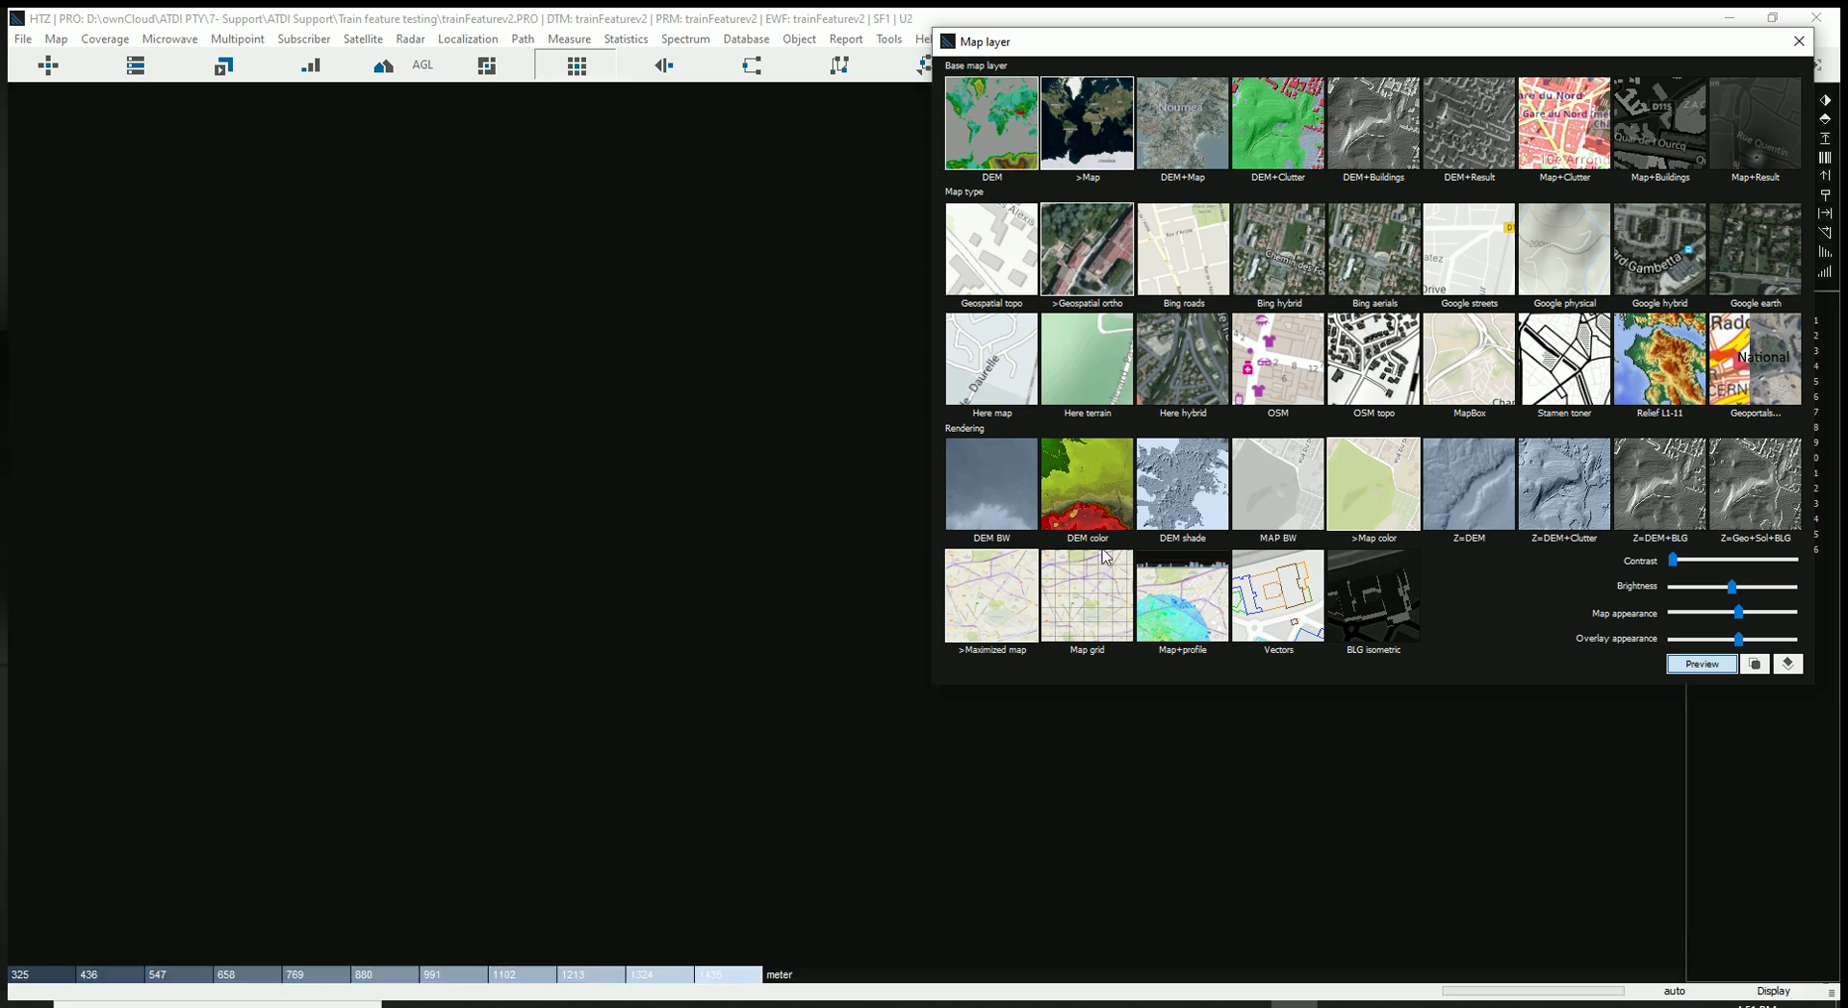
pyautogui.click(1107, 508)
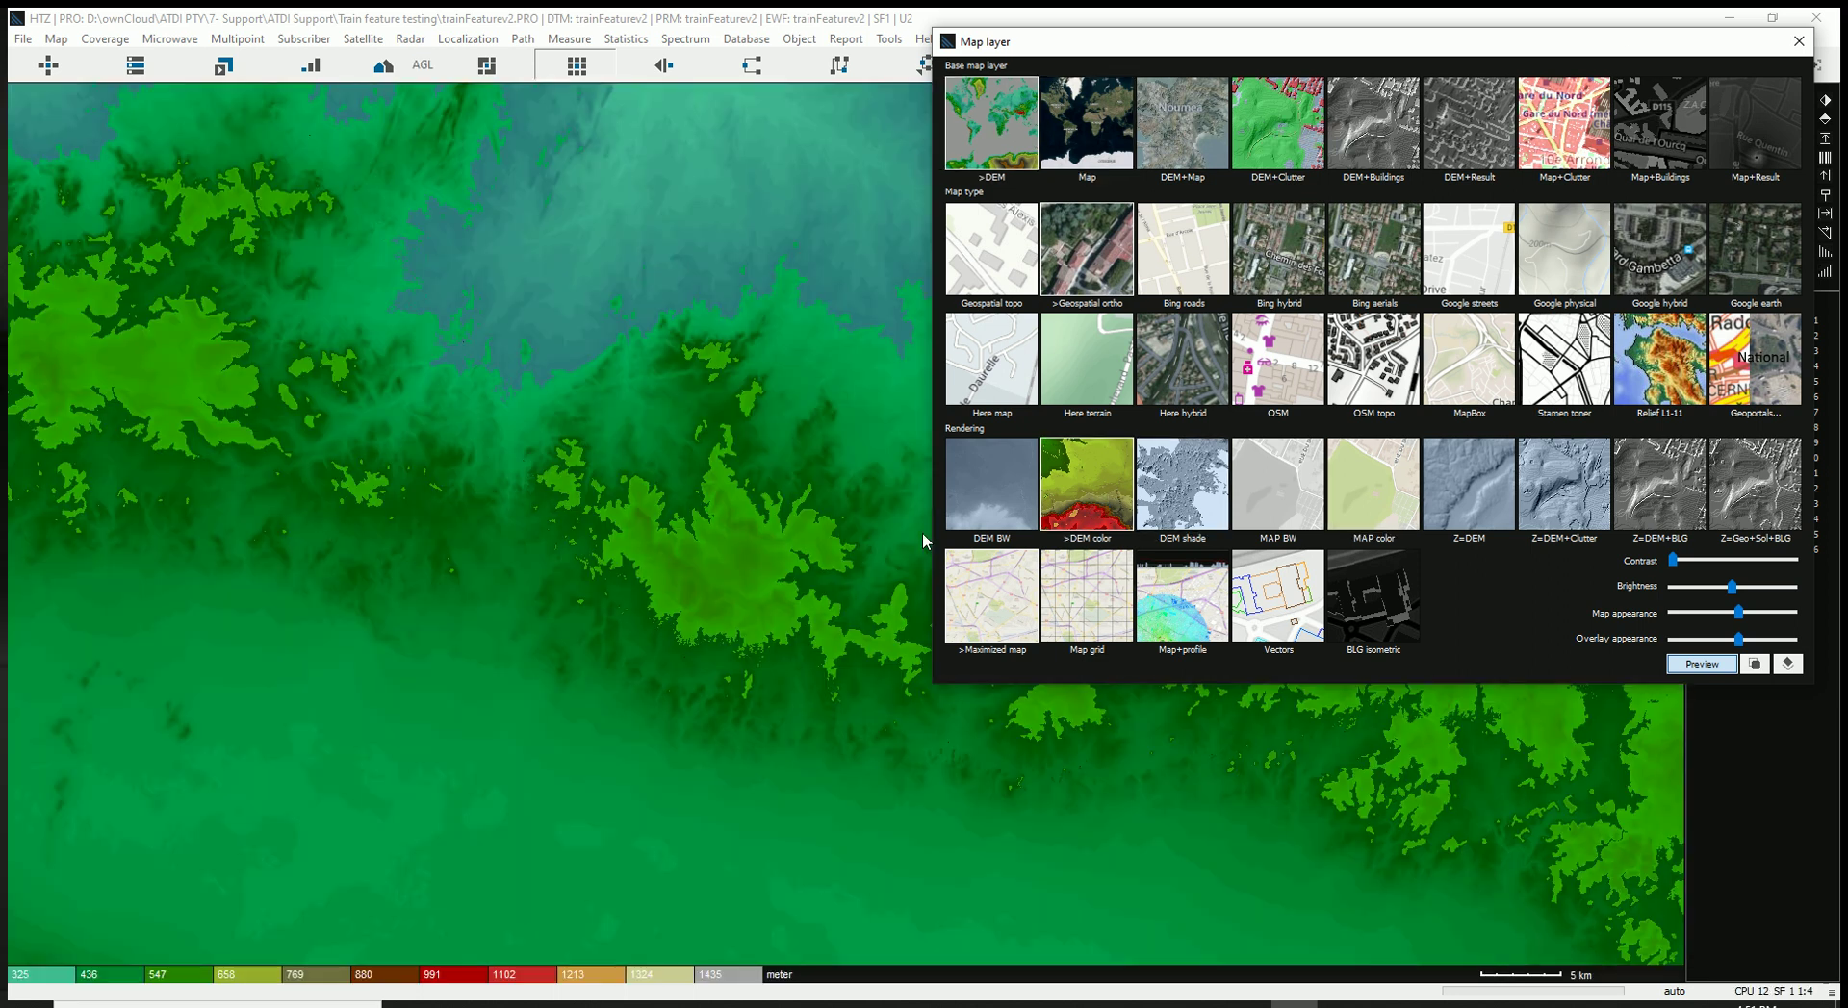
pyautogui.click(968, 483)
pyautogui.click(1120, 478)
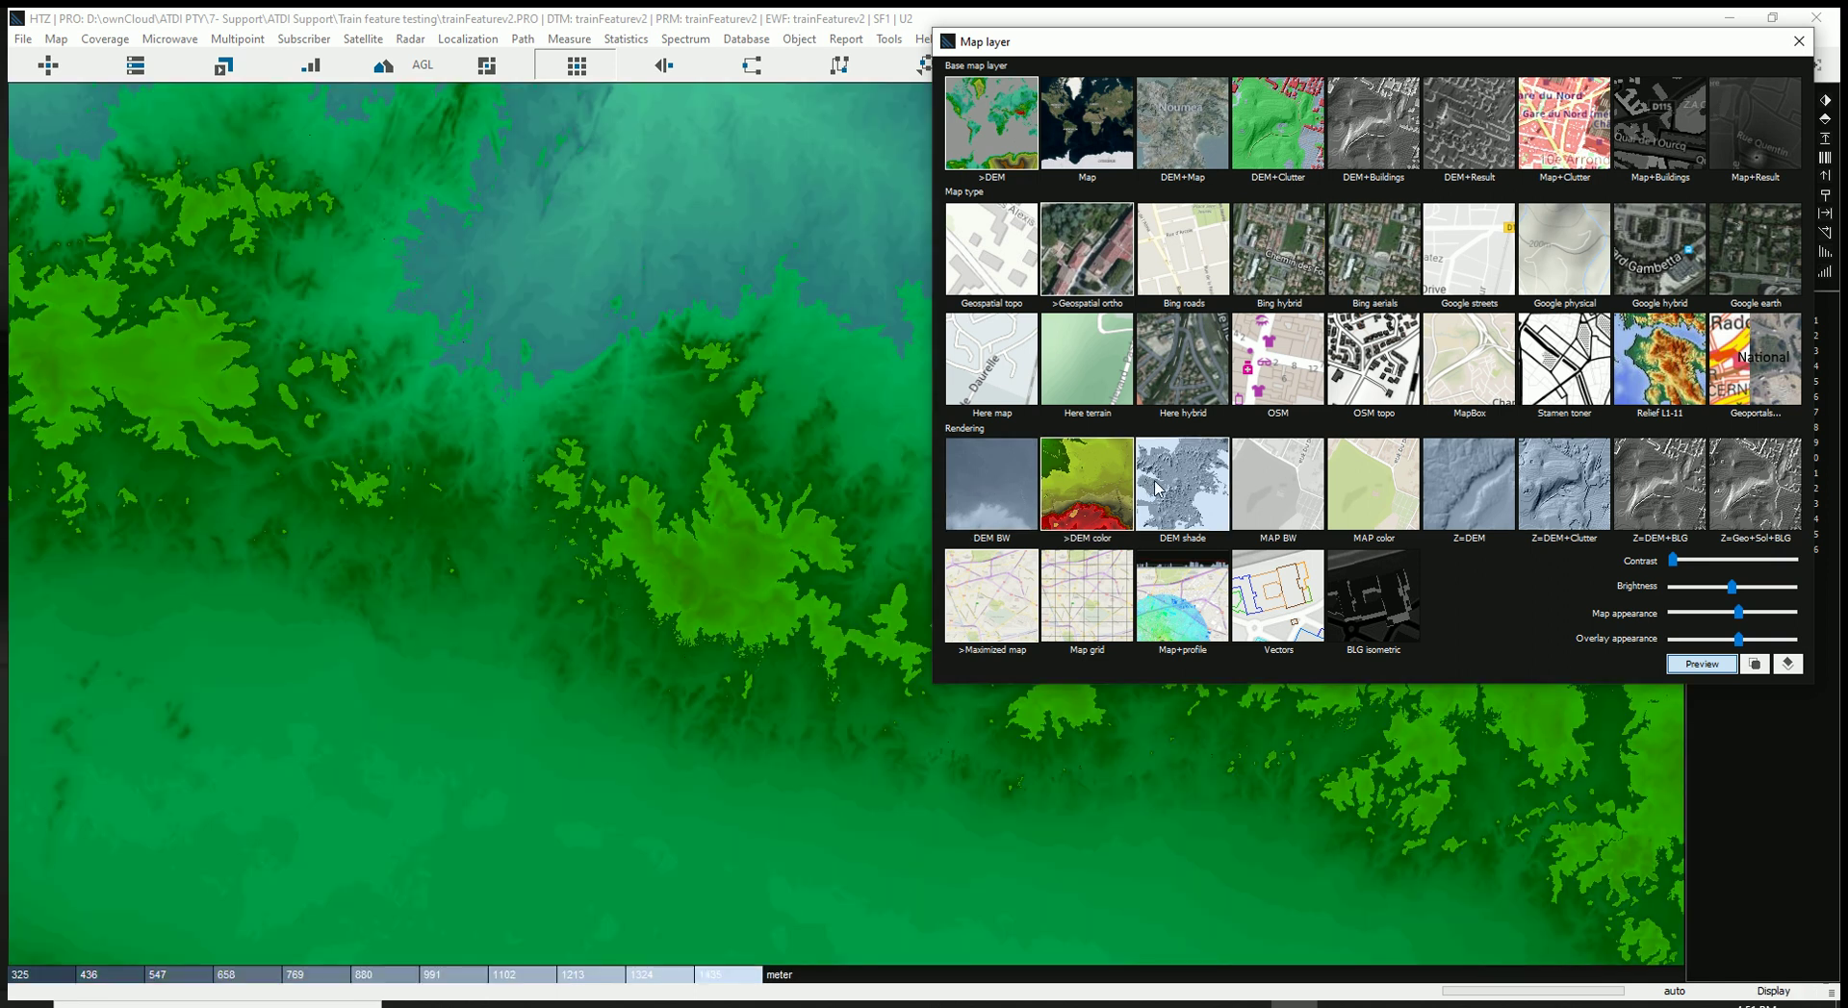
# Preview the DEM shade rendering, restore DEM color, and view the terrain across the whole project extent
pyautogui.click(1198, 495)
pyautogui.click(1105, 487)
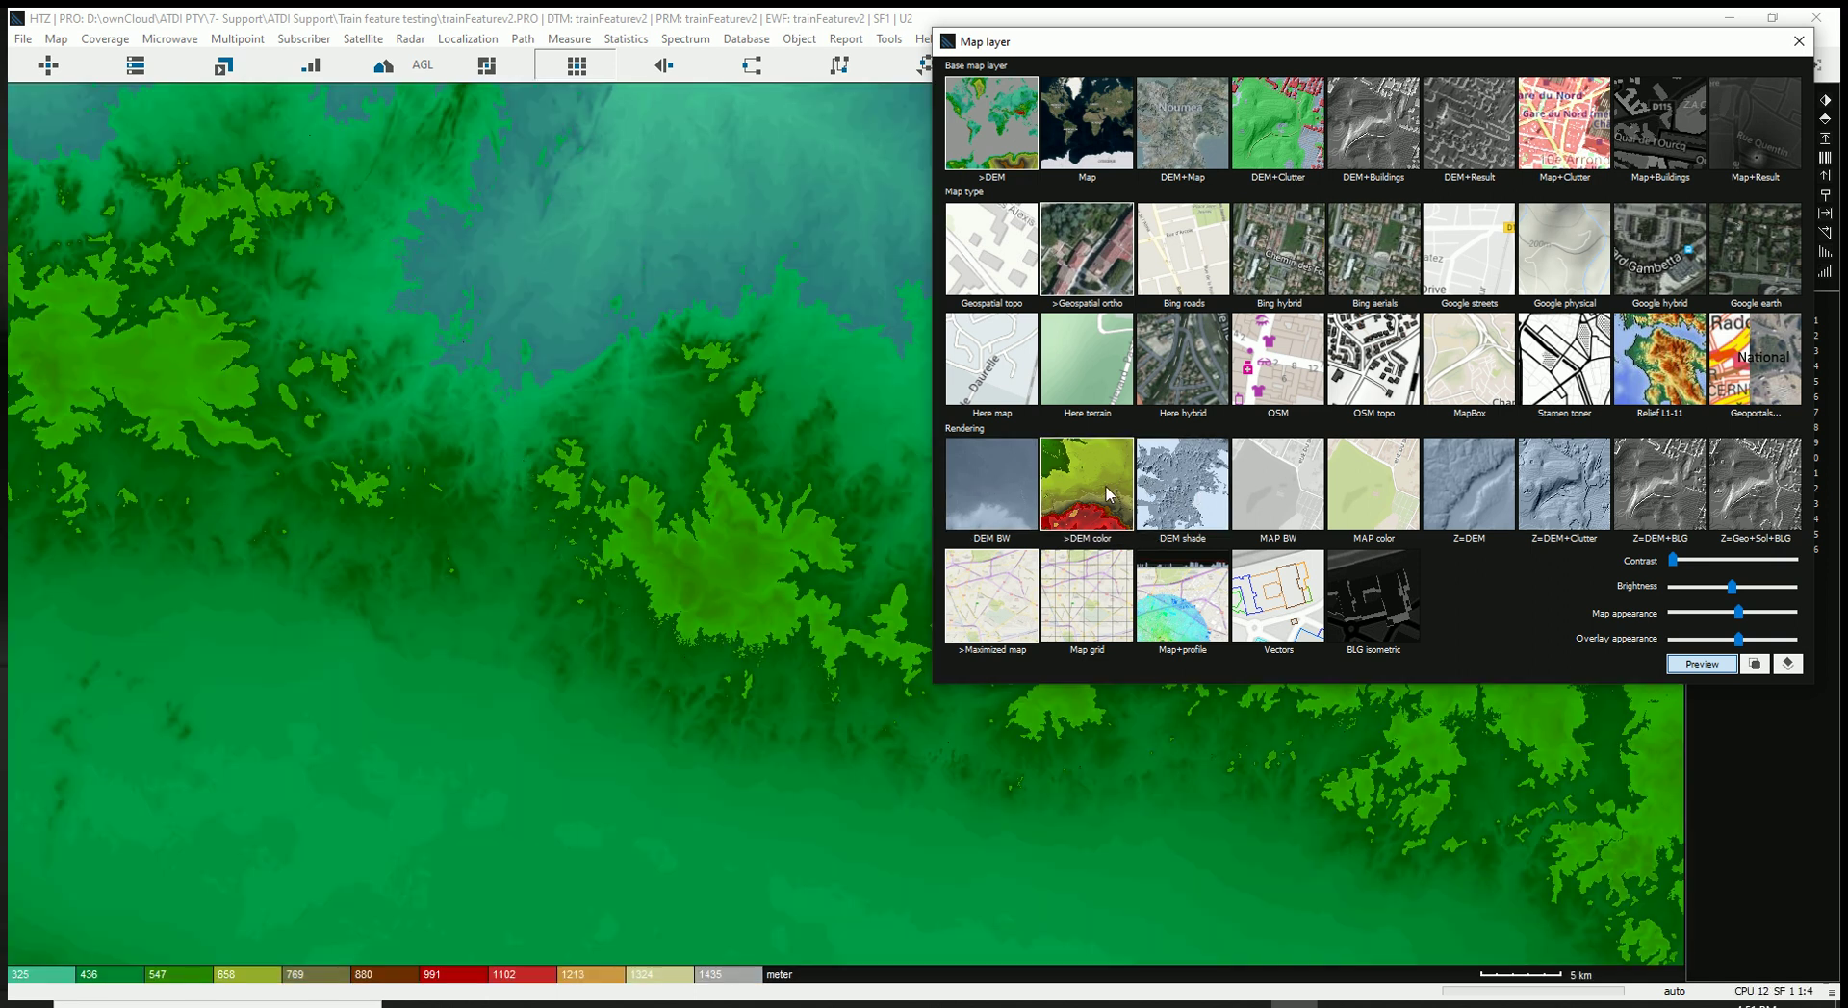
pyautogui.click(1788, 53)
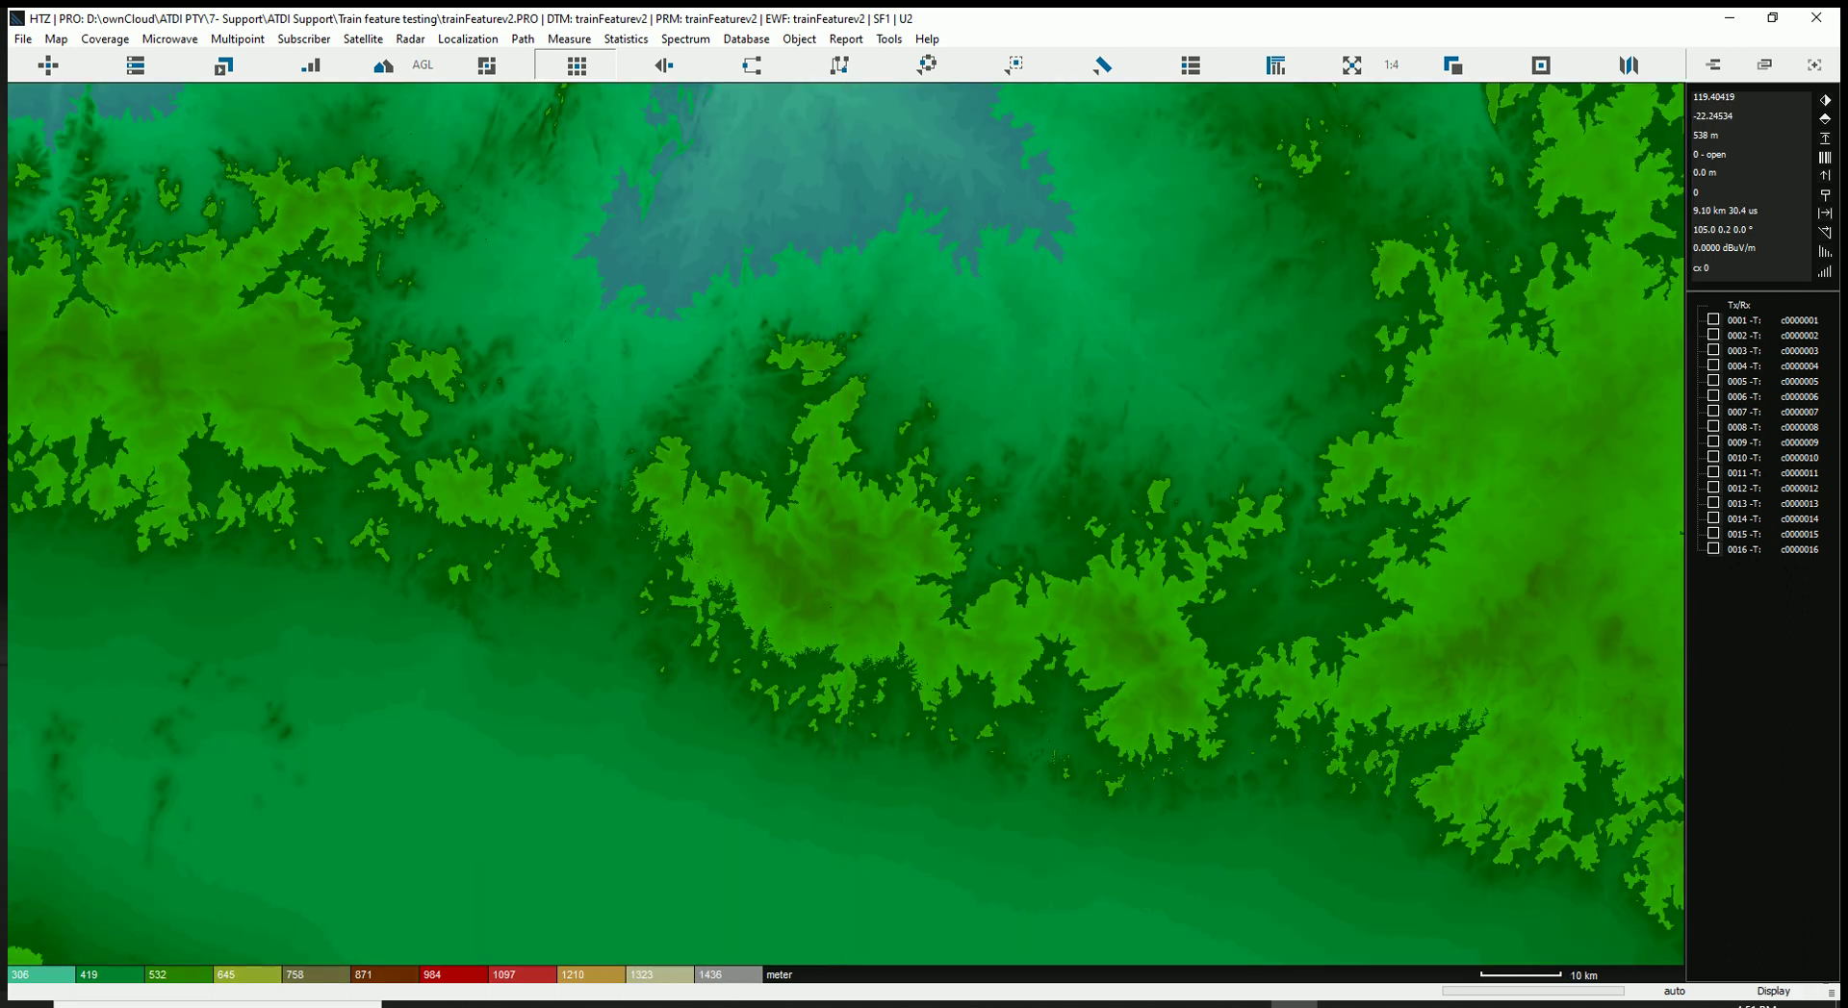
pyautogui.scroll(1, 837, 578)
pyautogui.scroll(-2, 689, 618)
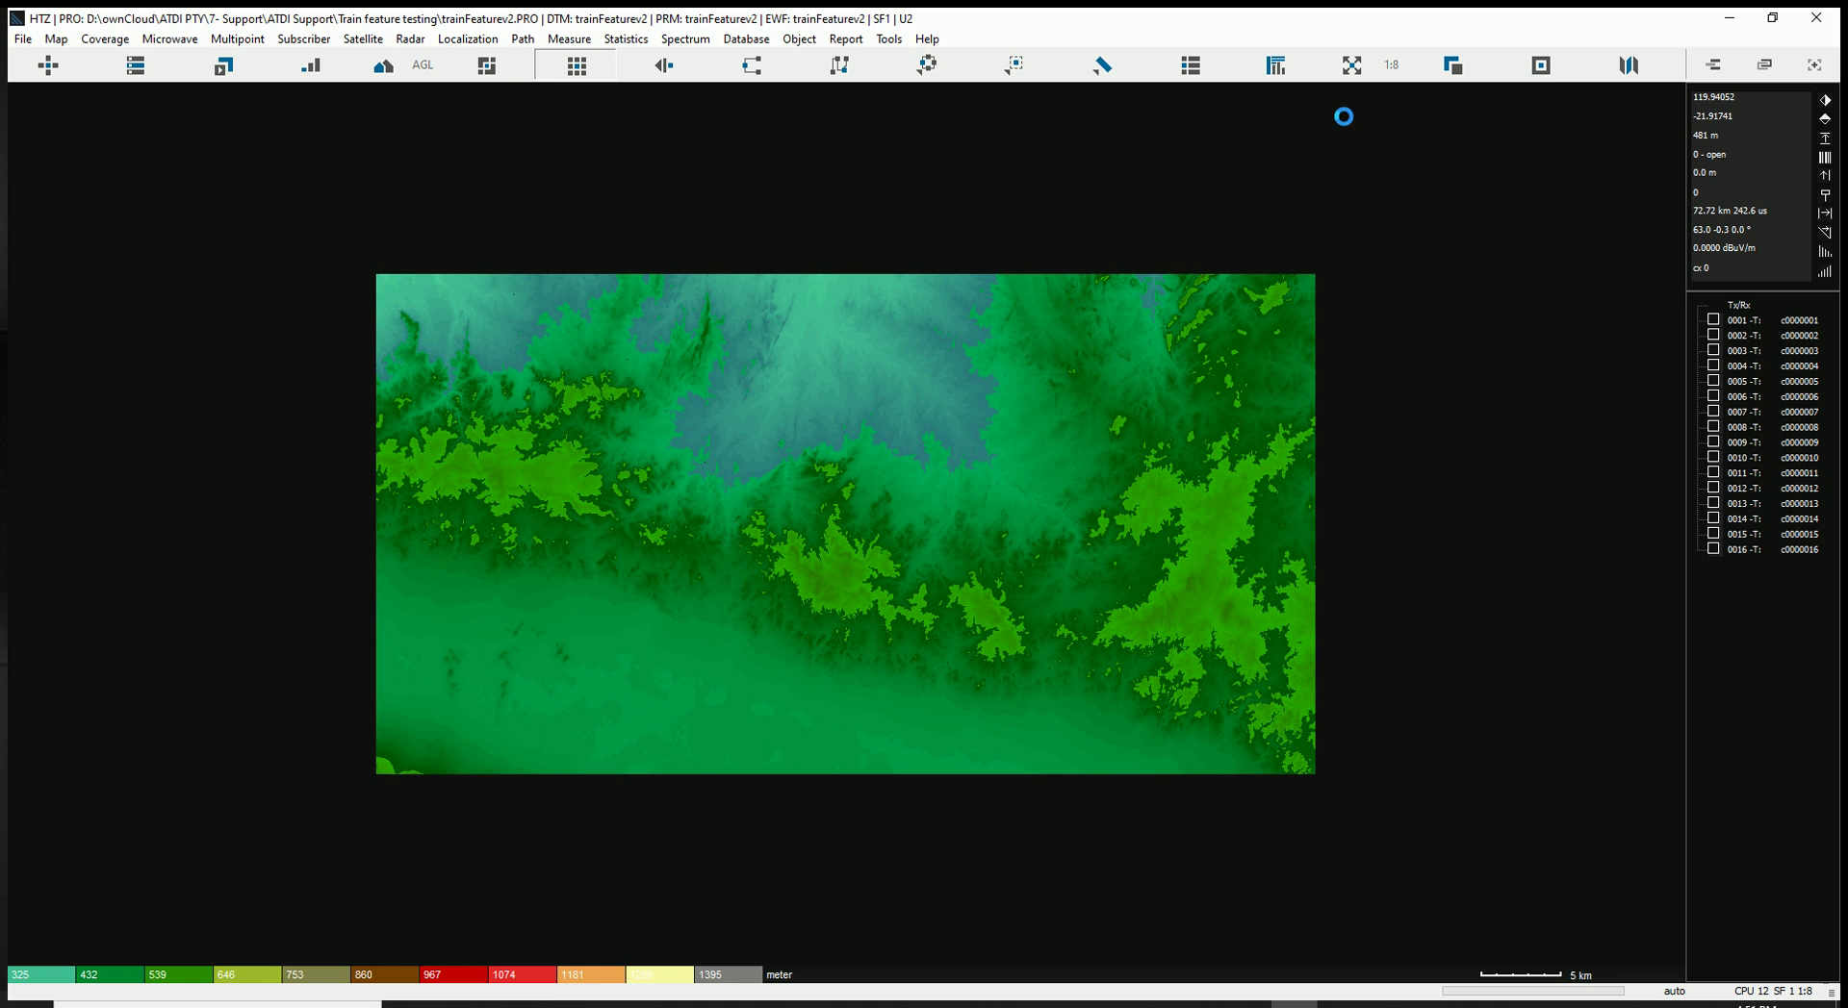
# Set the base map layer to Map to show the Geospatial ortho imagery over the project area
pyautogui.click(1202, 470)
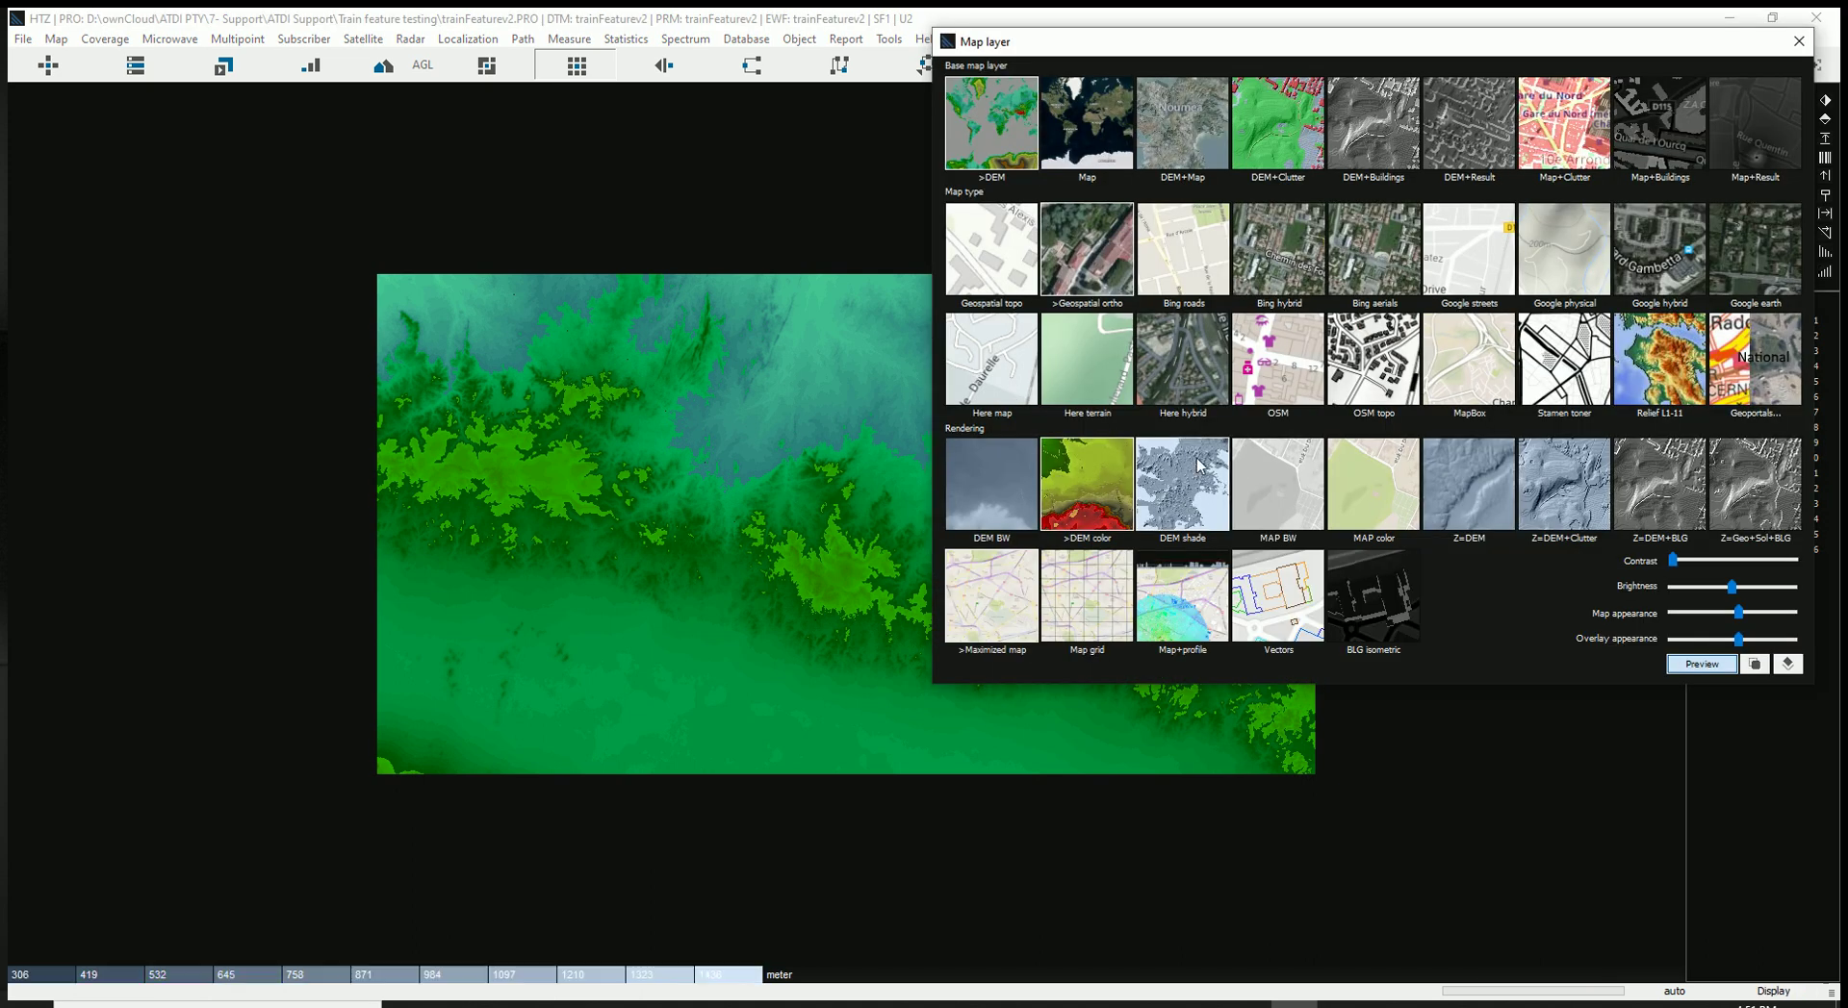
pyautogui.click(1104, 121)
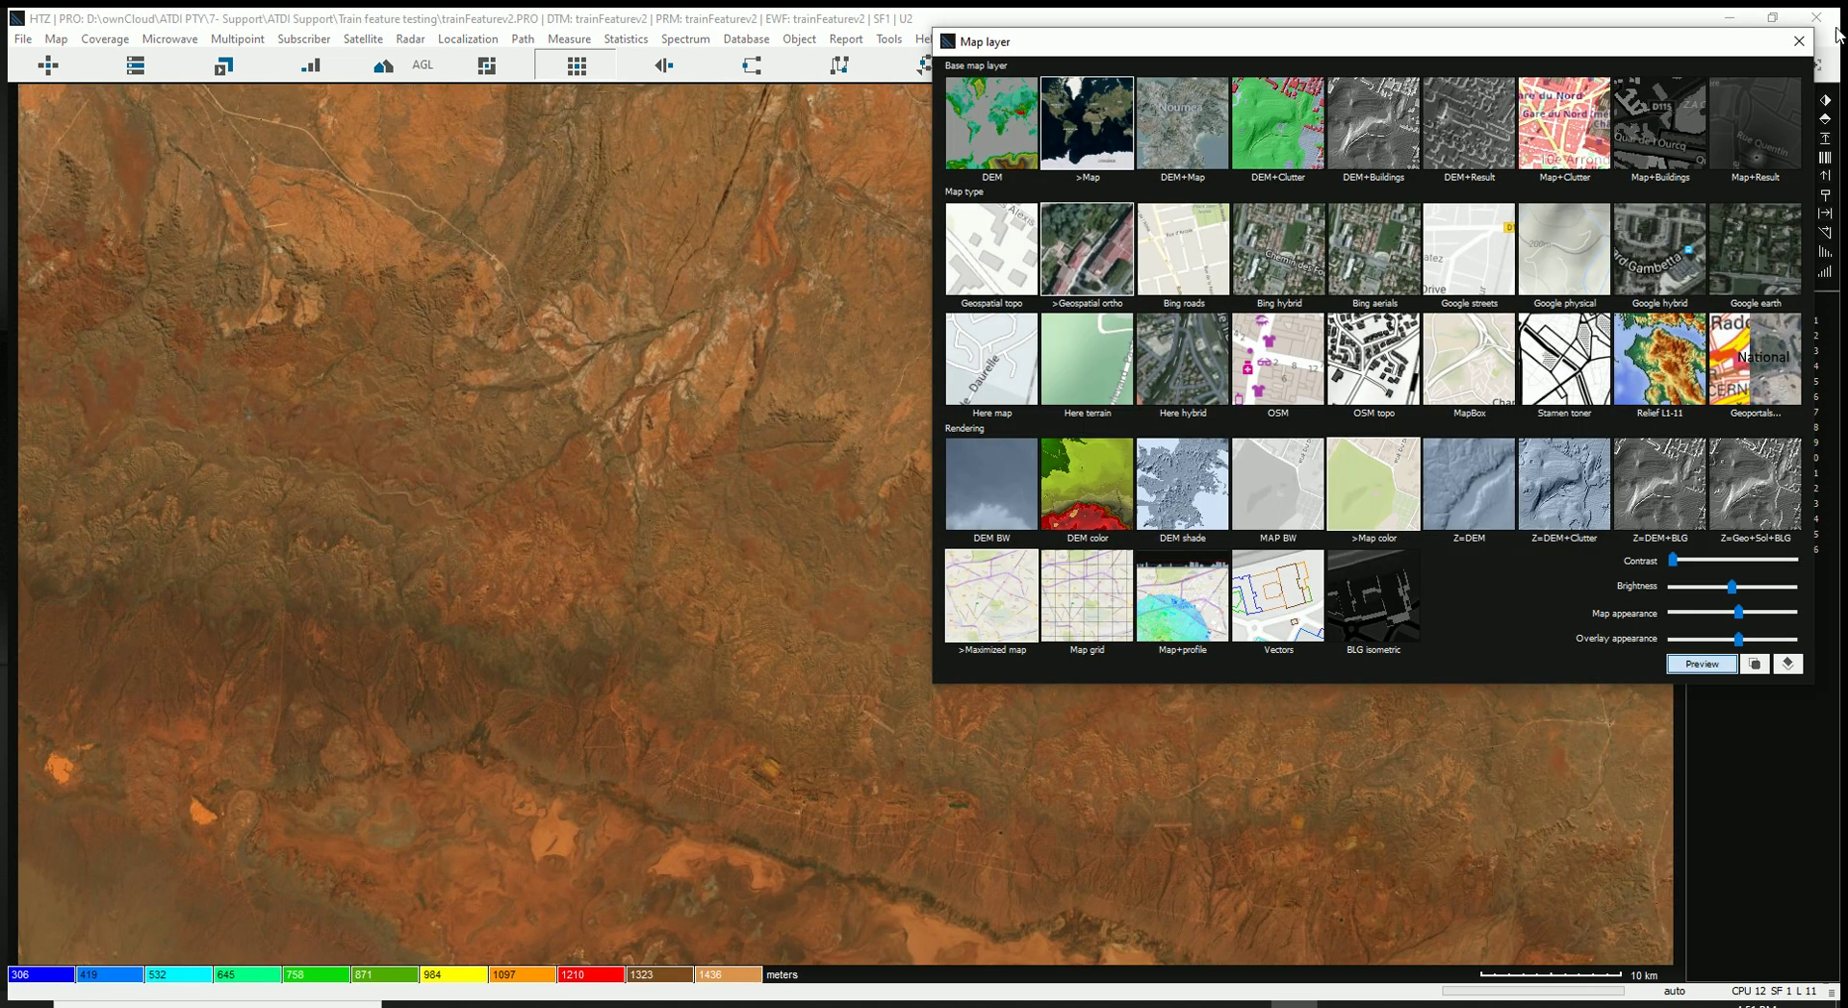
pyautogui.click(1795, 41)
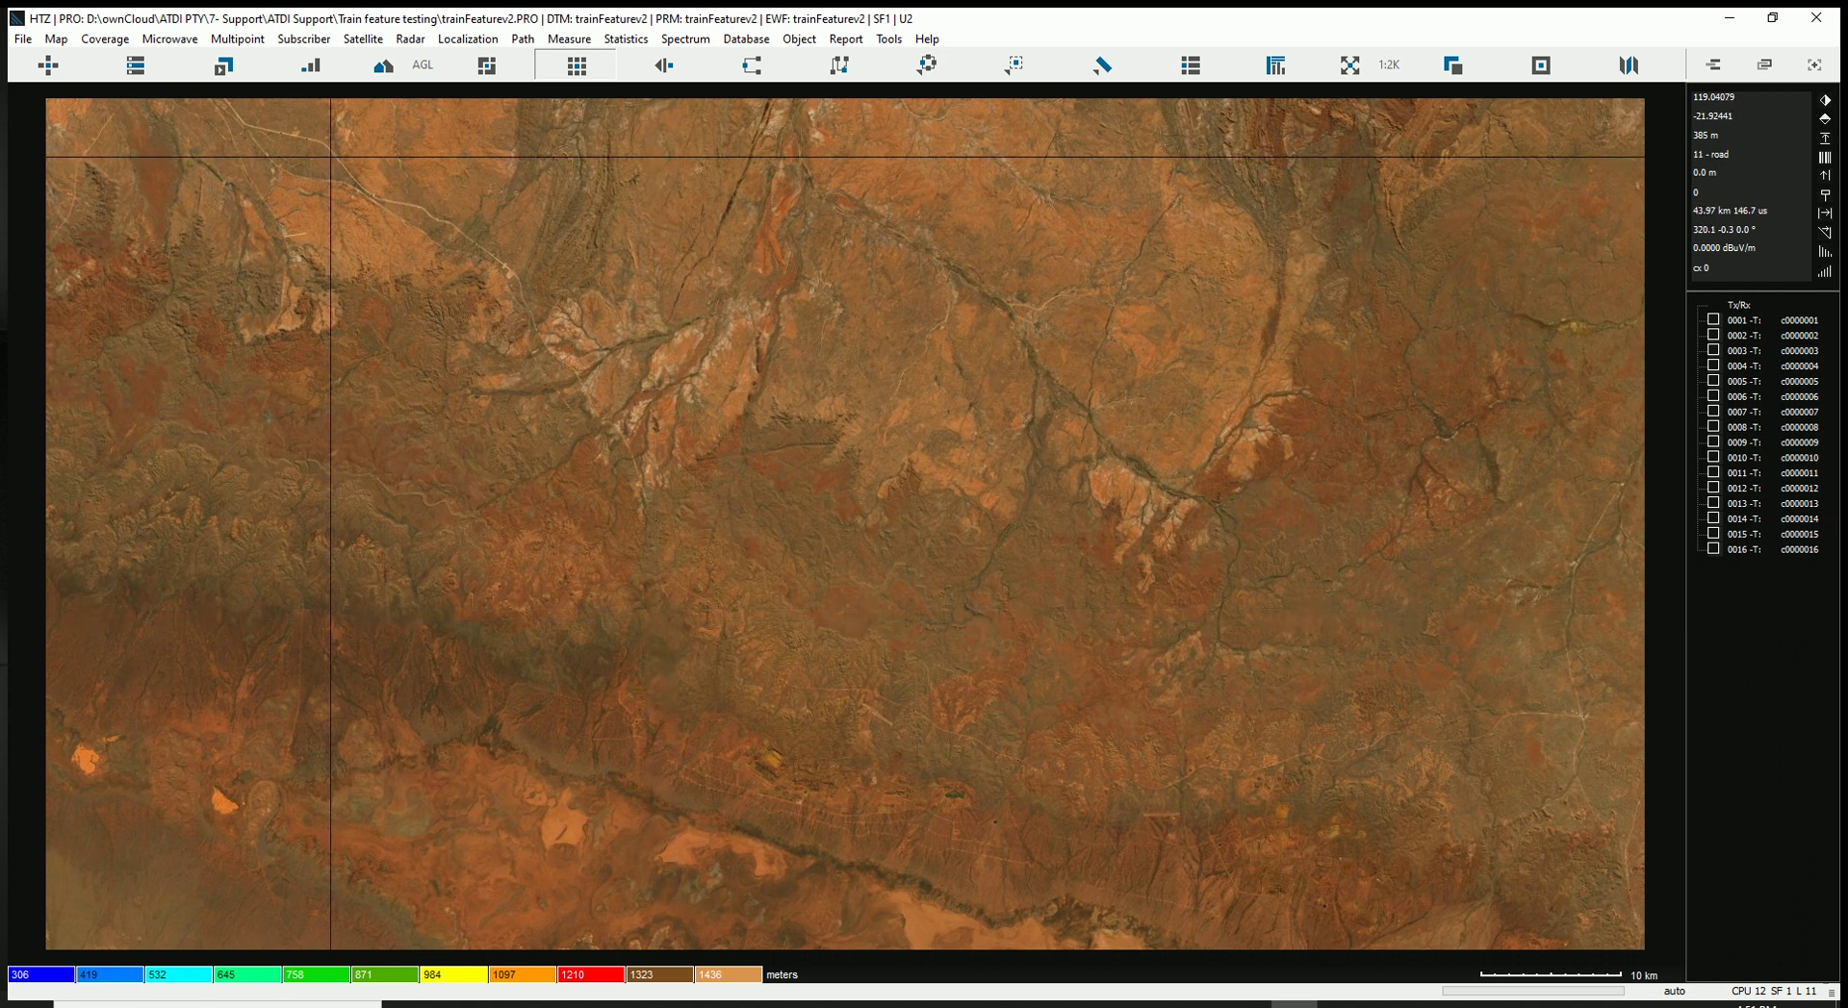
# Look up the vector layer import options, including the import from an SHP line or path
pyautogui.click(26, 41)
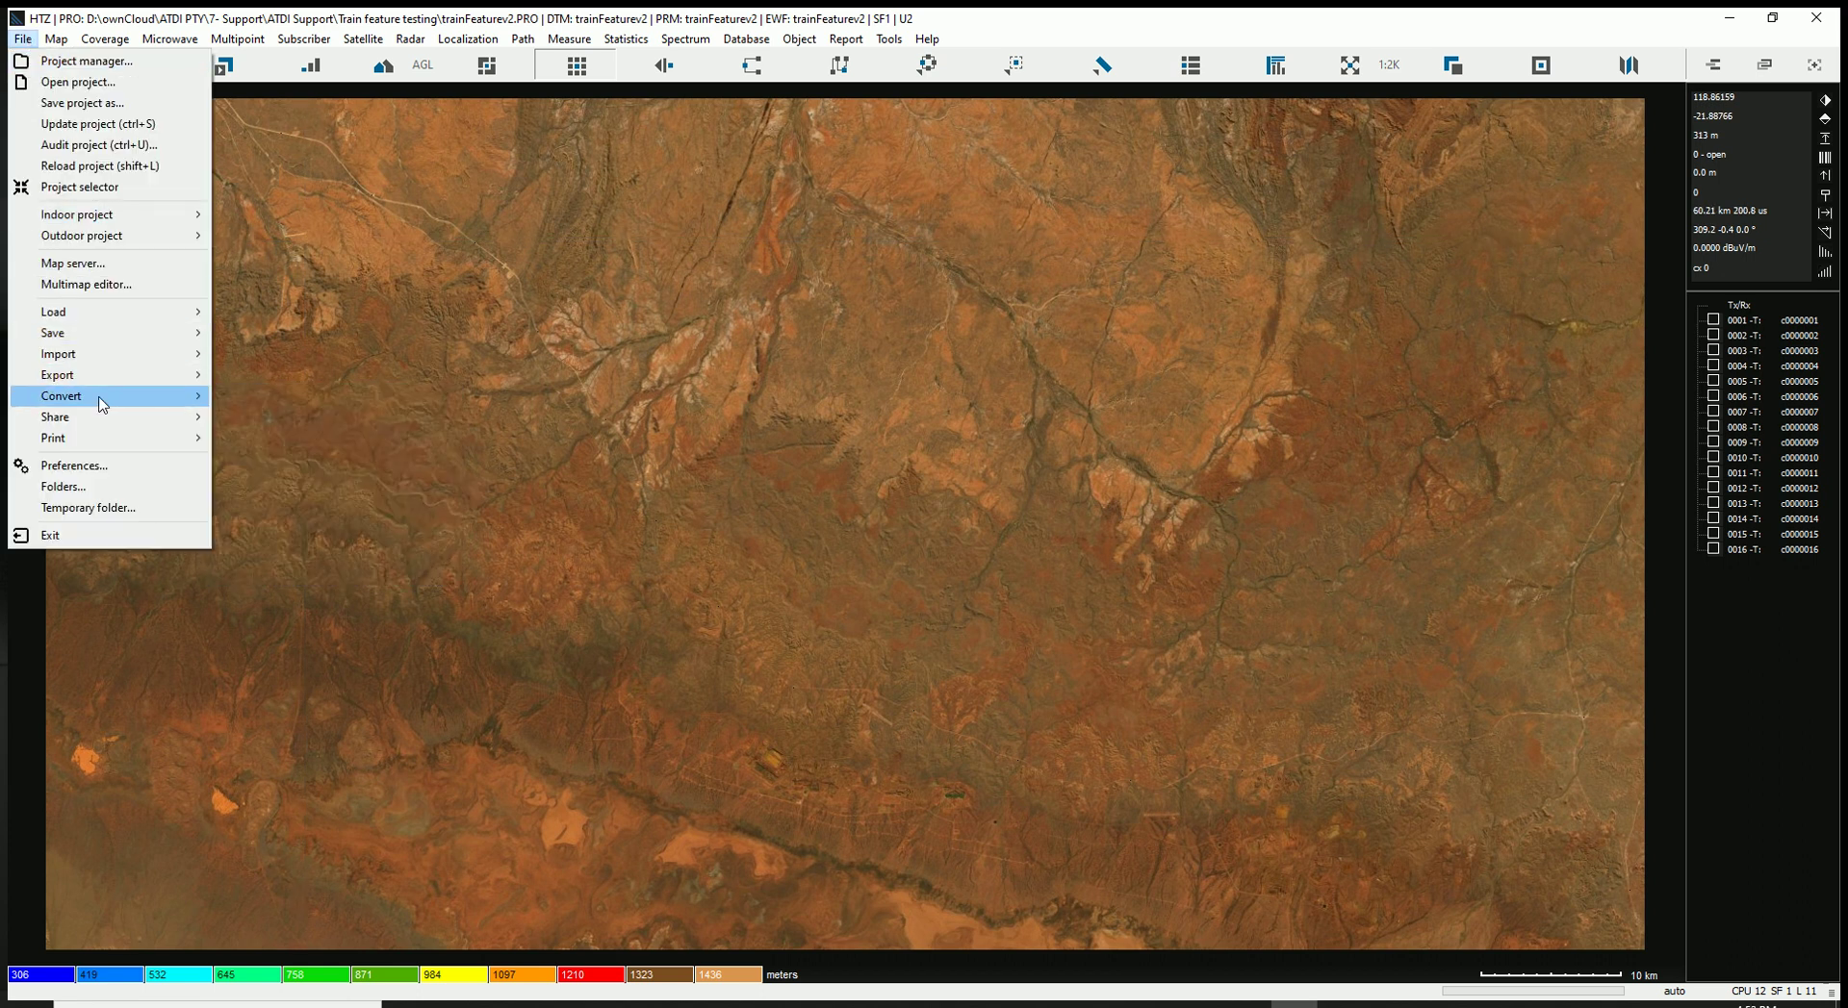
pyautogui.moveTo(114, 358)
pyautogui.moveTo(311, 507)
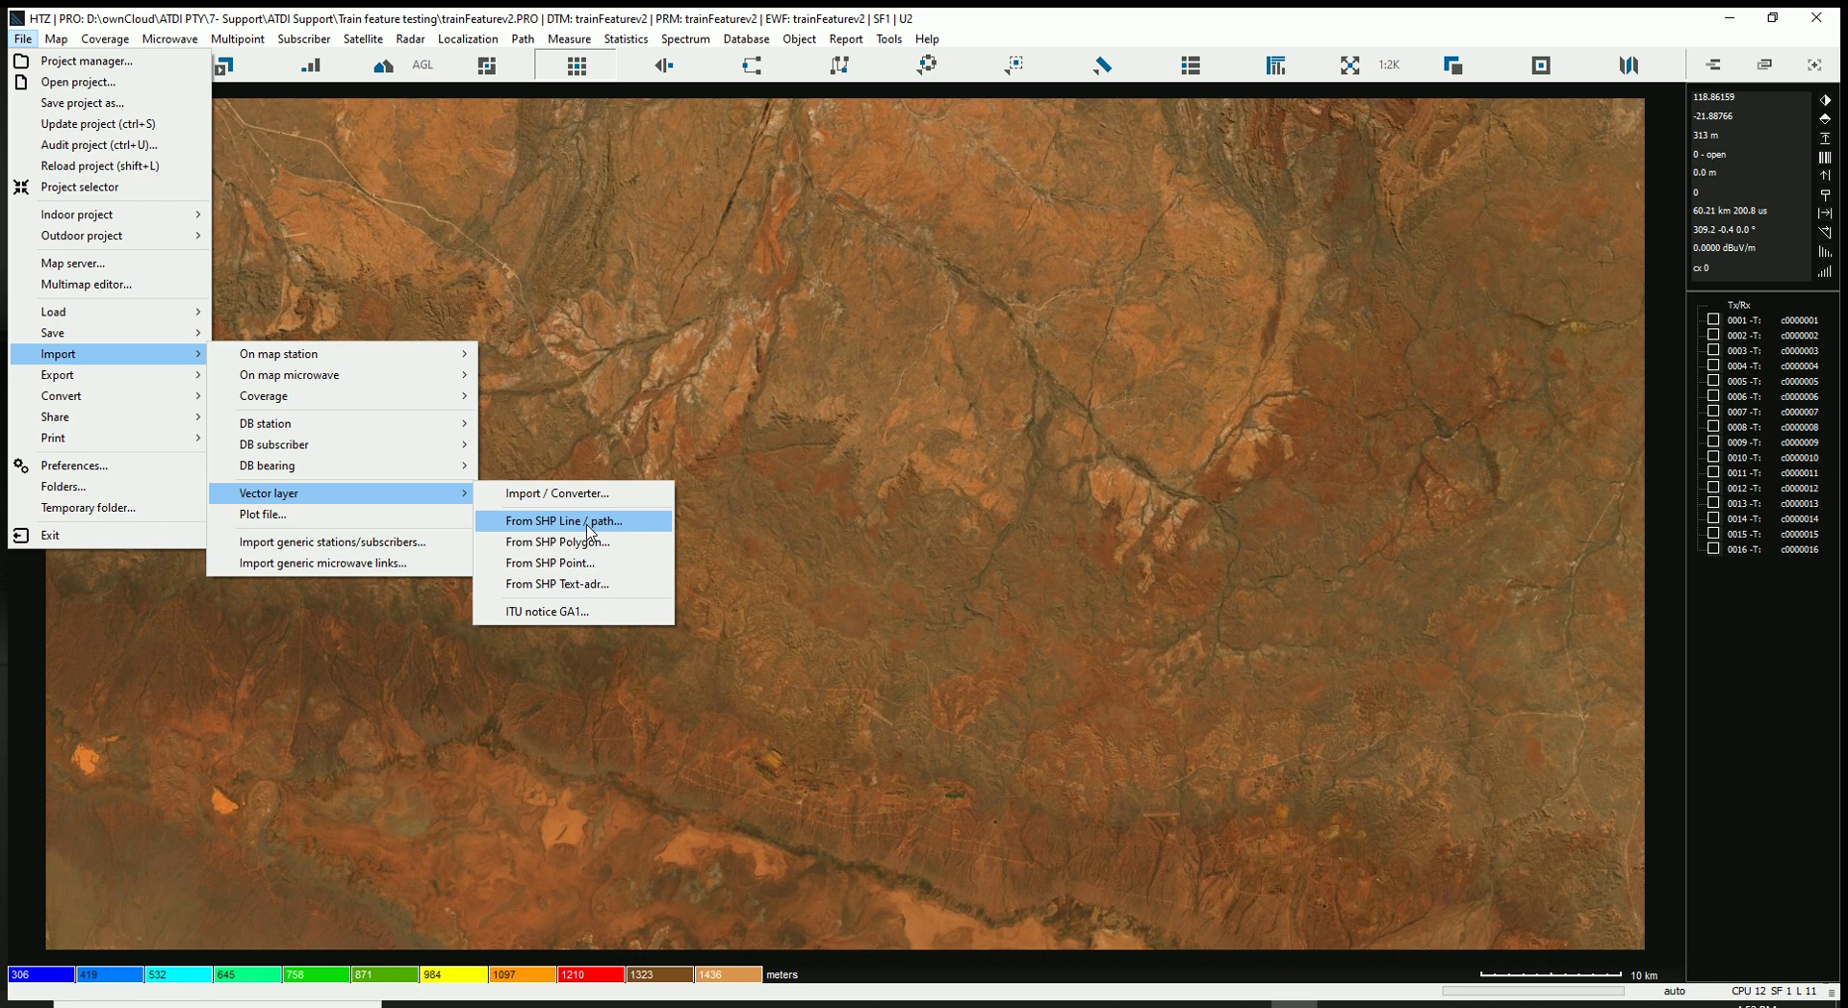
# Turn on the display of vector files in the object properties to show the rail line on the map
pyautogui.click(866, 354)
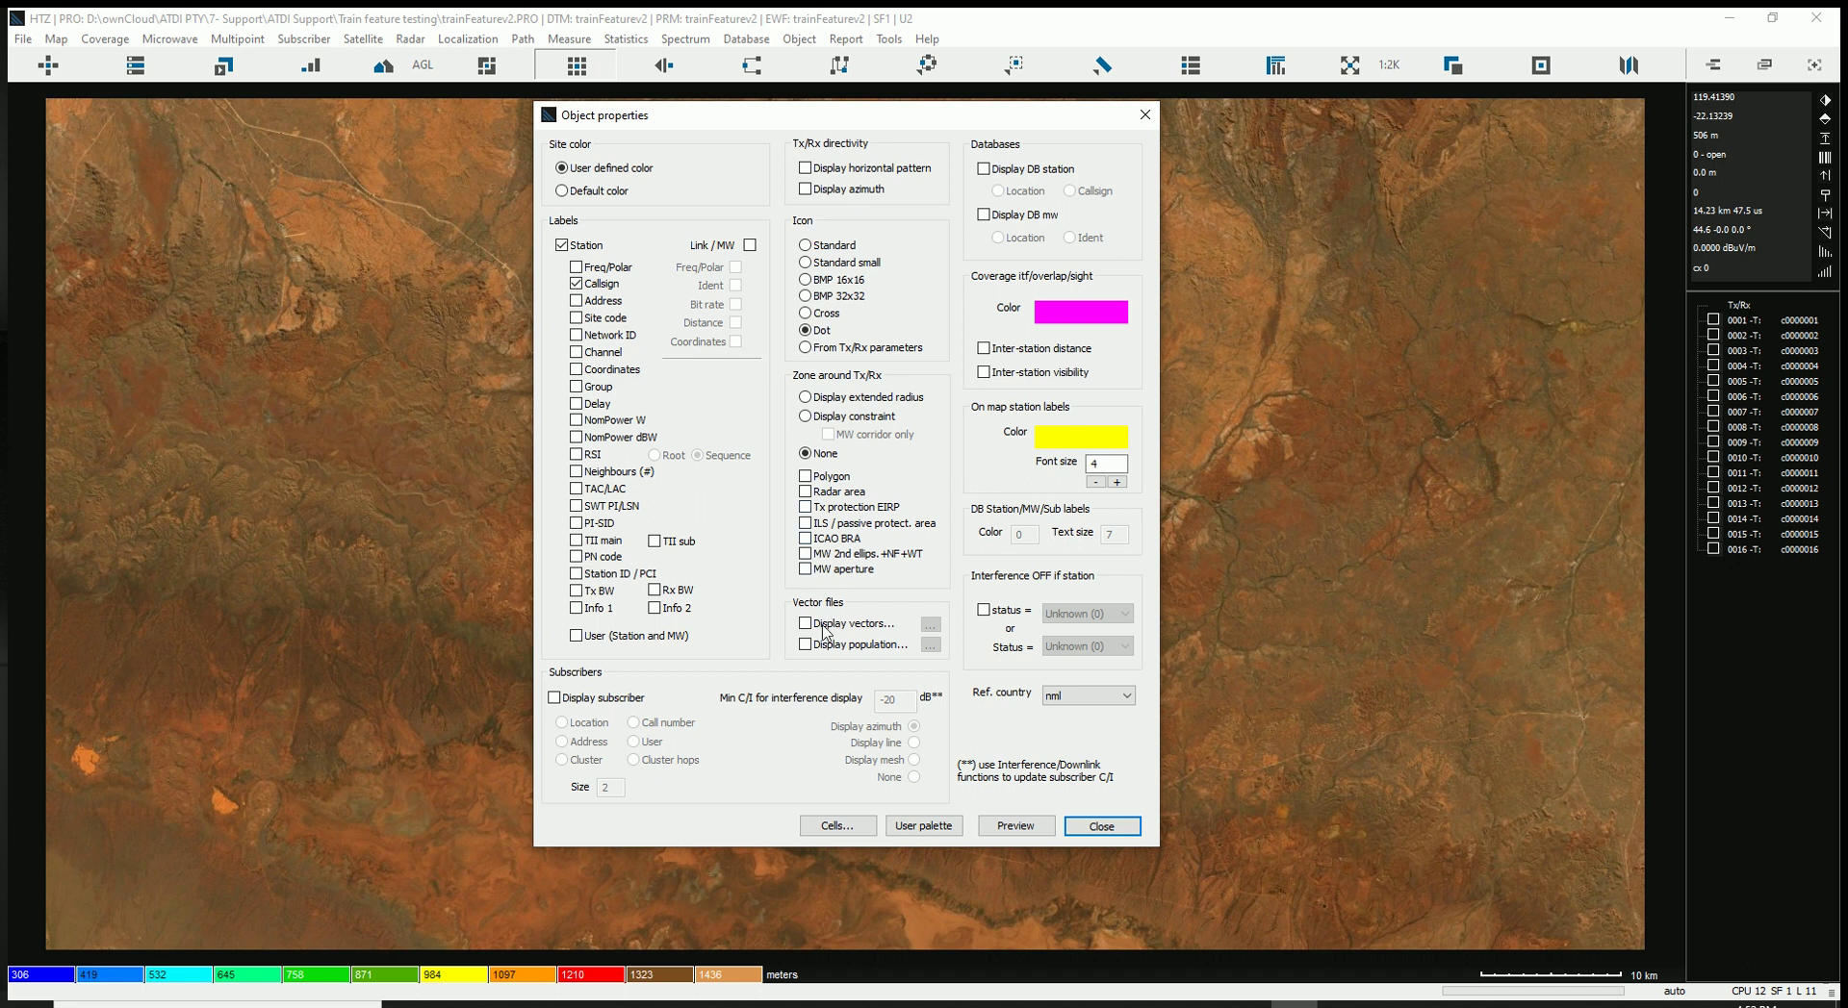
pyautogui.click(823, 625)
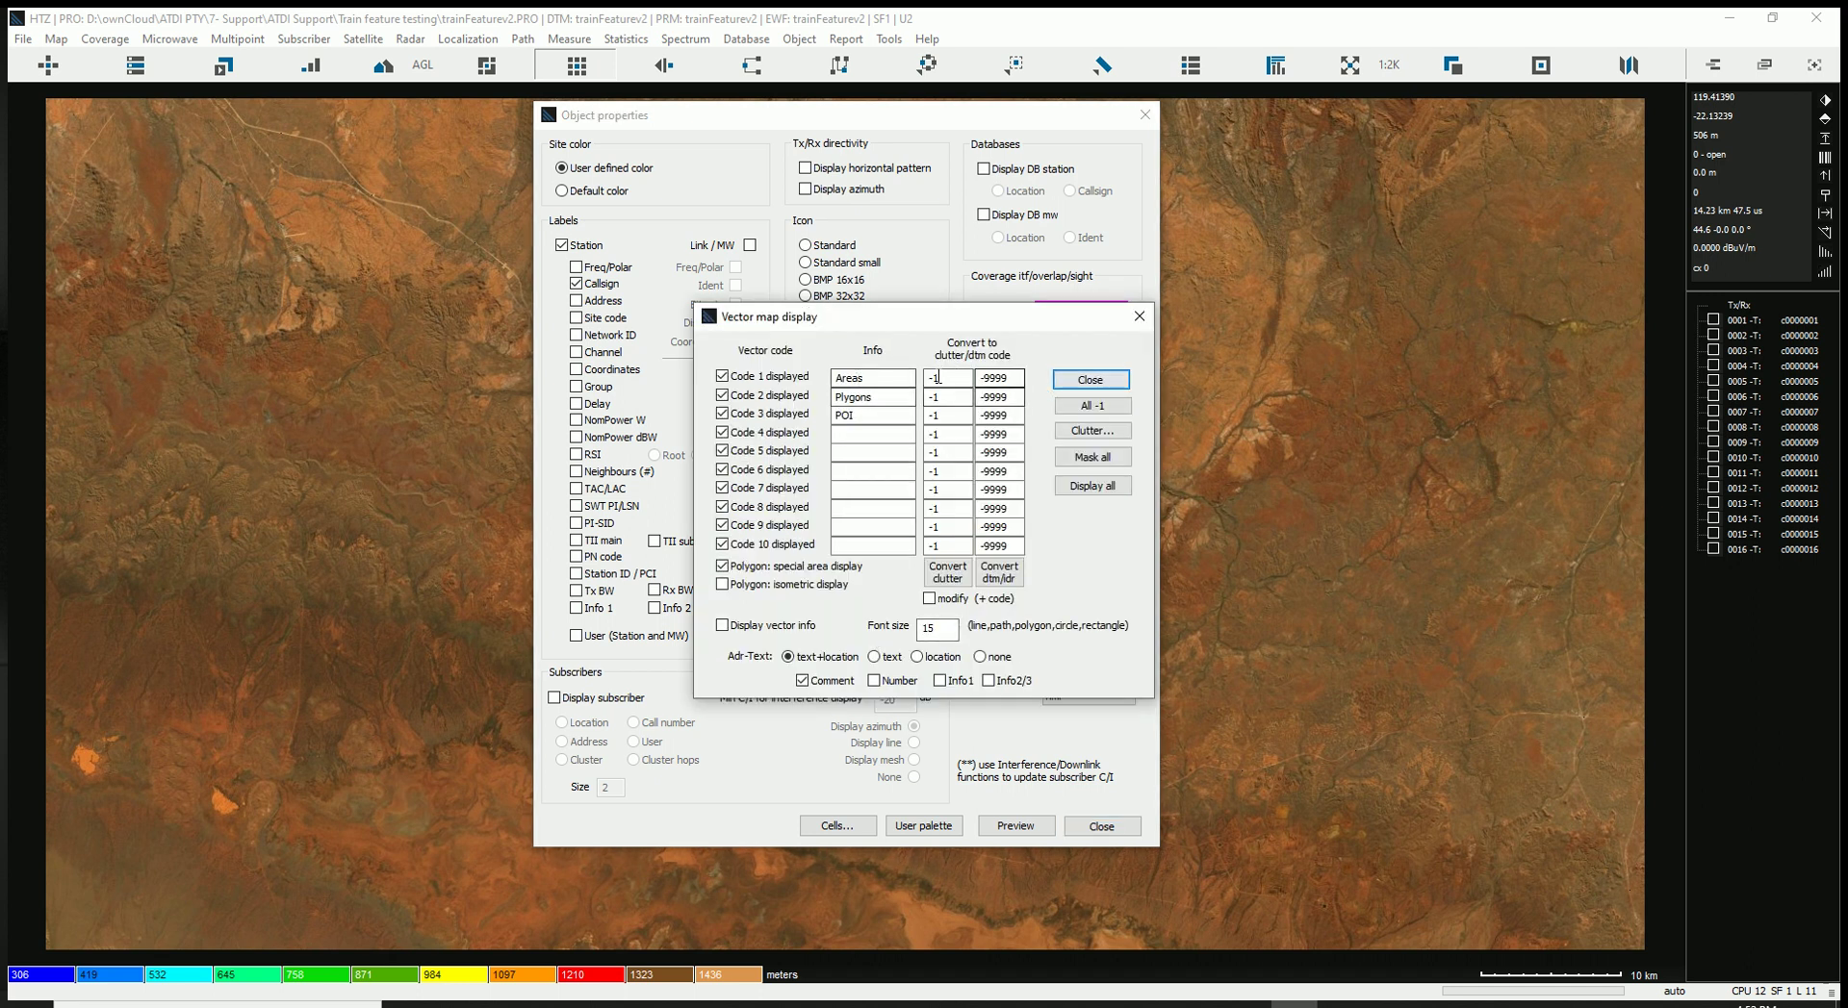
pyautogui.click(1090, 379)
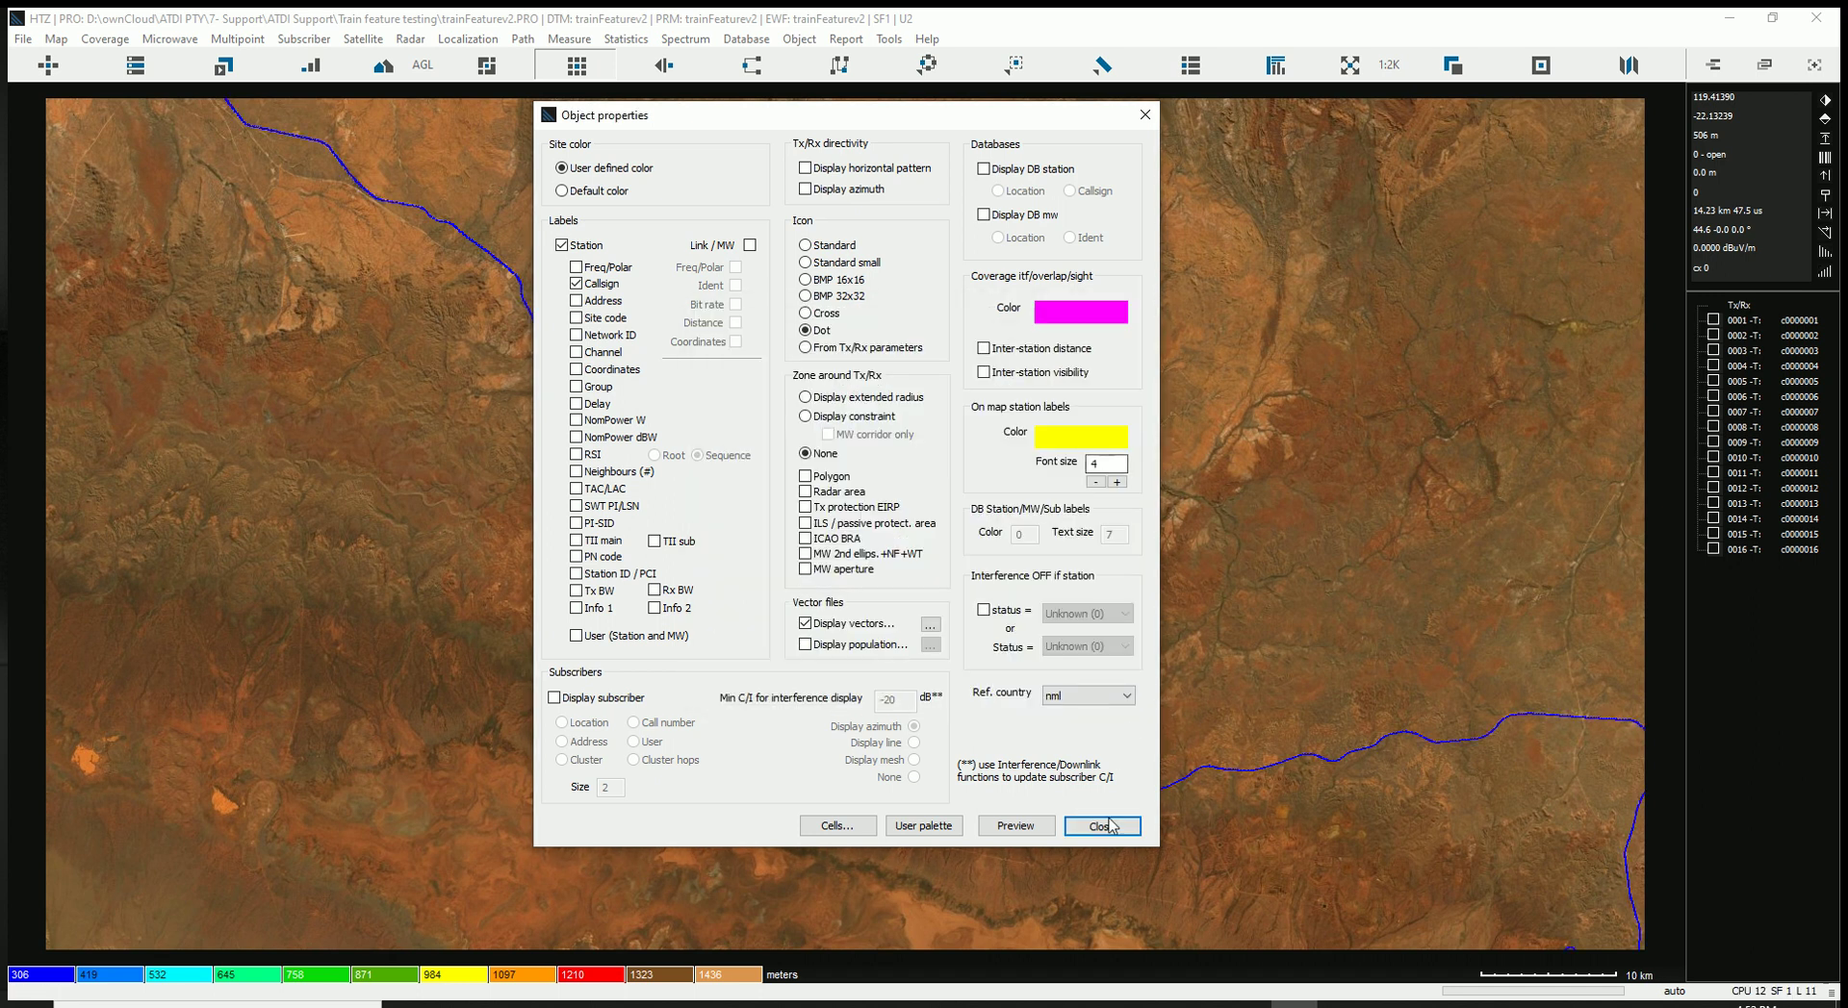
pyautogui.click(1102, 826)
# Set the Tx/Rx icon to Standard small and display the stations along the rail line
pyautogui.scroll(5, 824, 486)
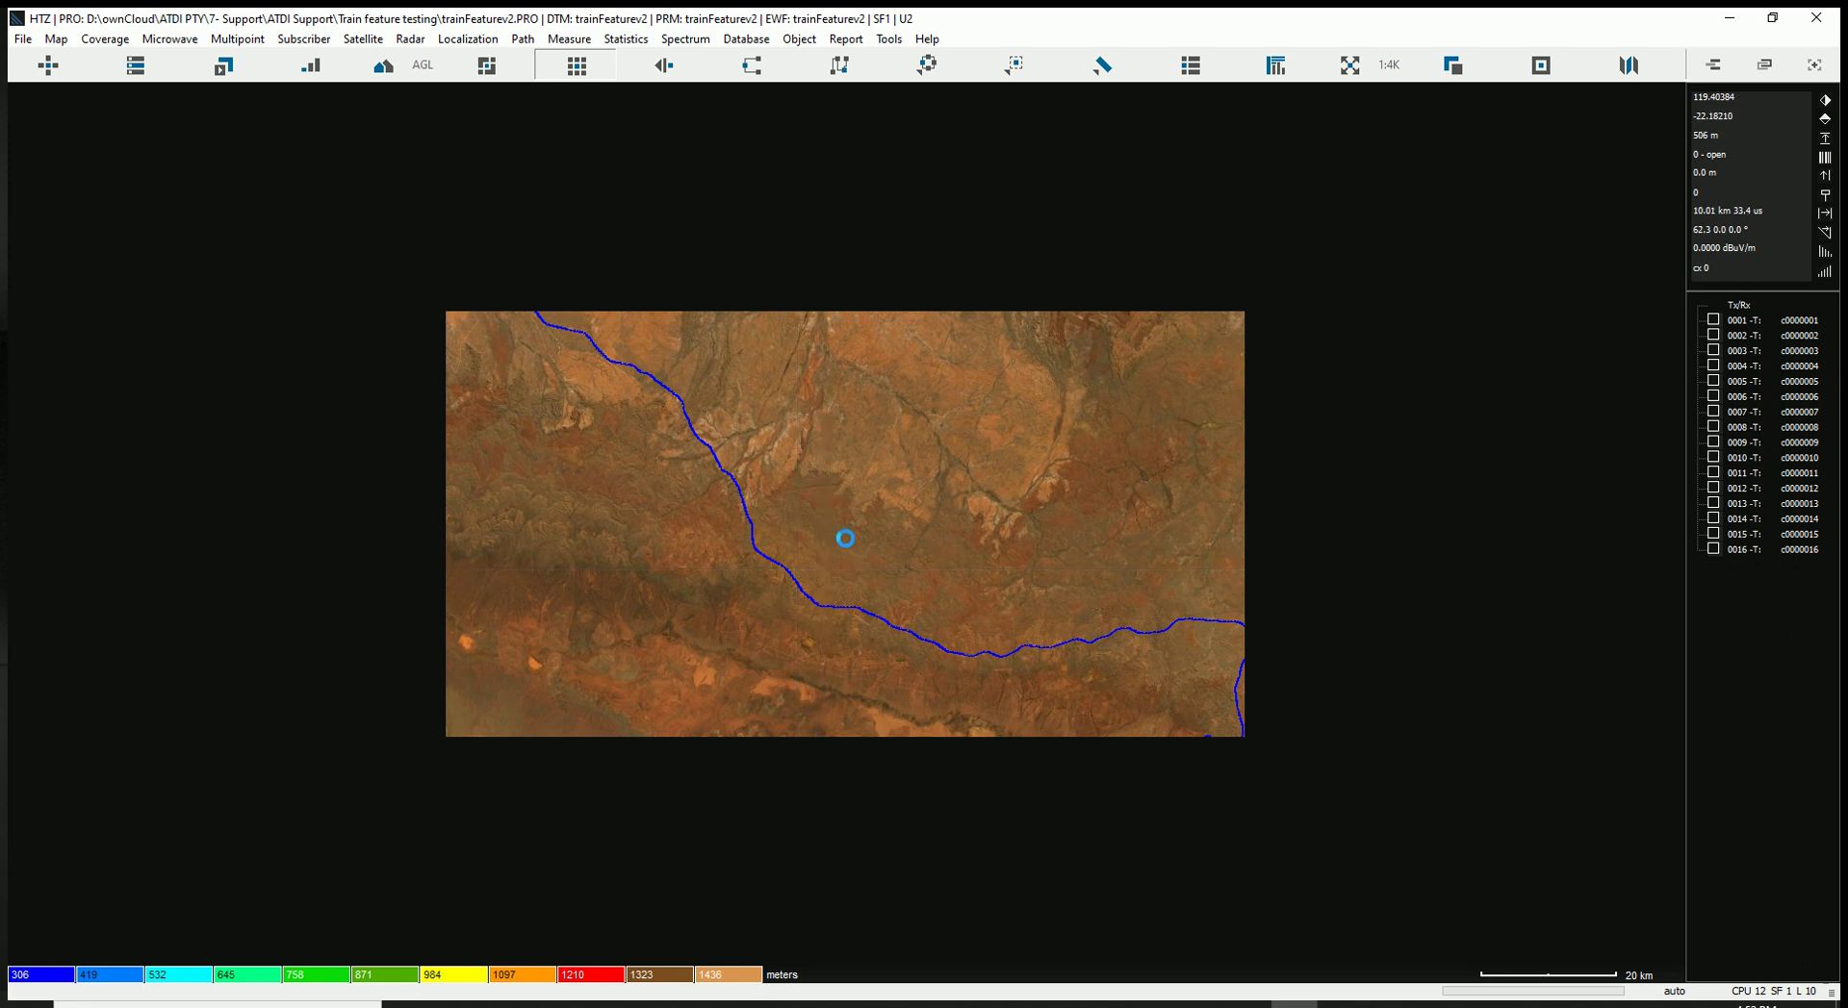
pyautogui.doubleClick(851, 543)
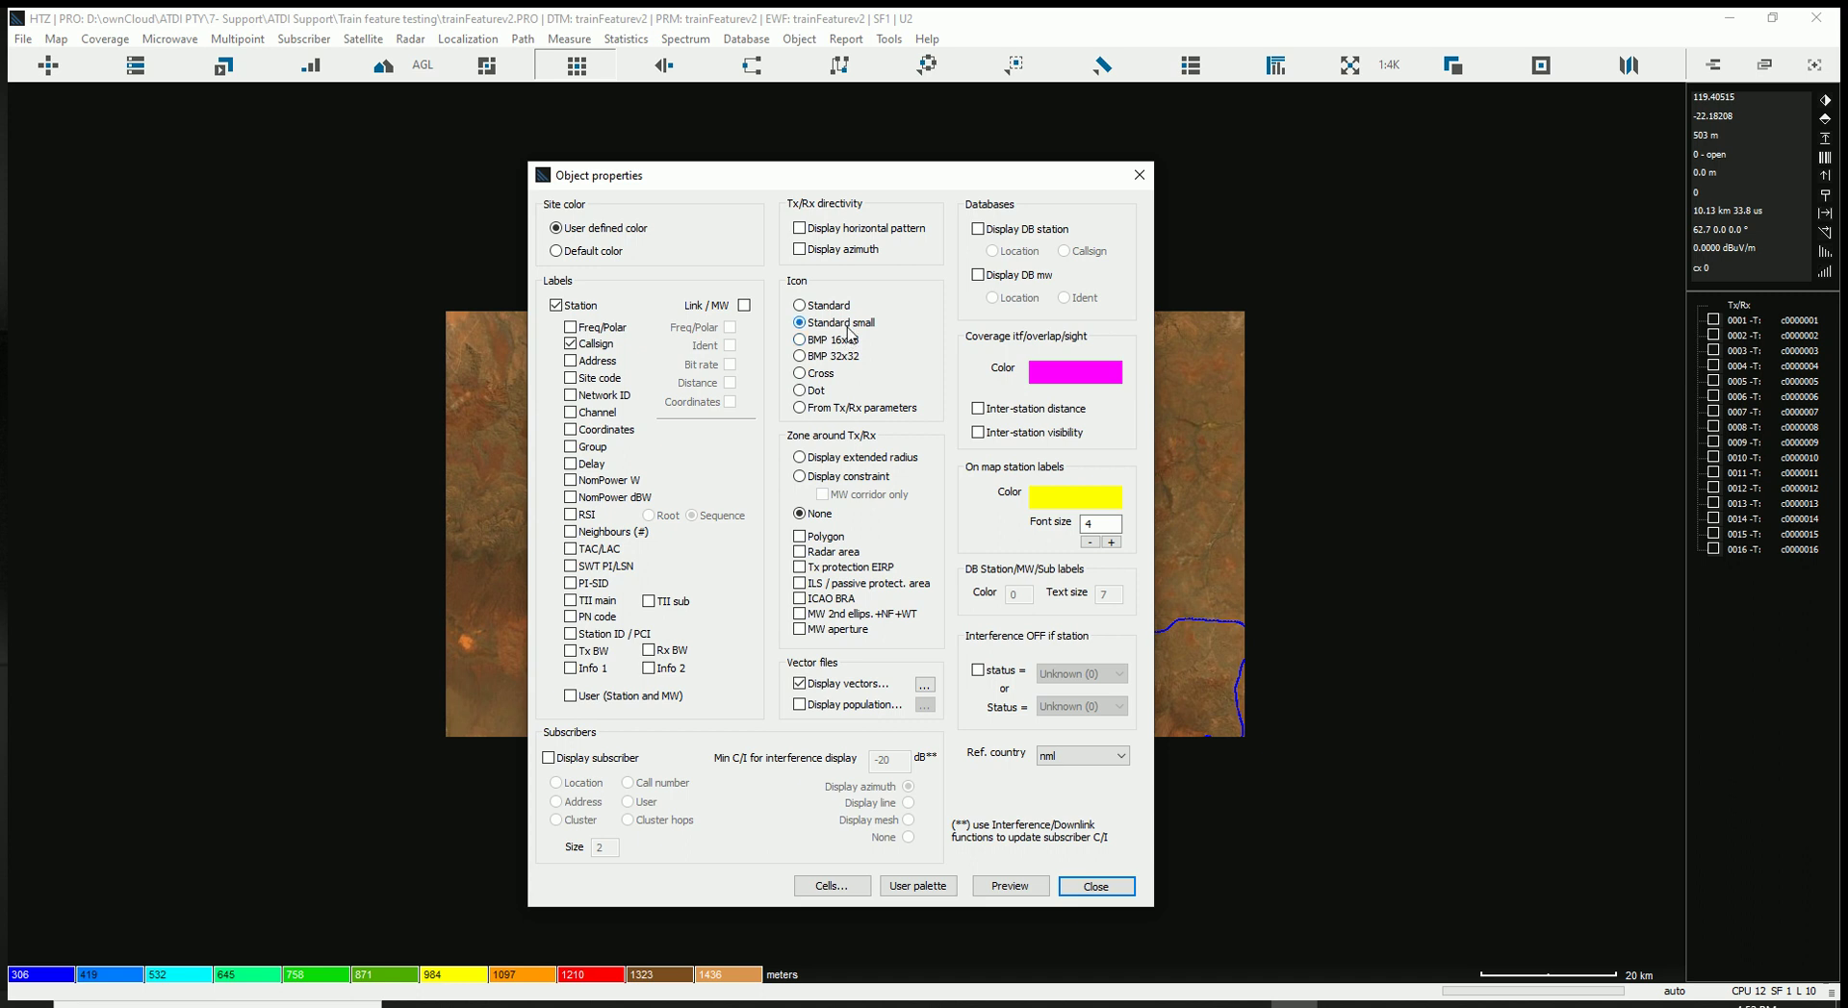
pyautogui.press('Return')
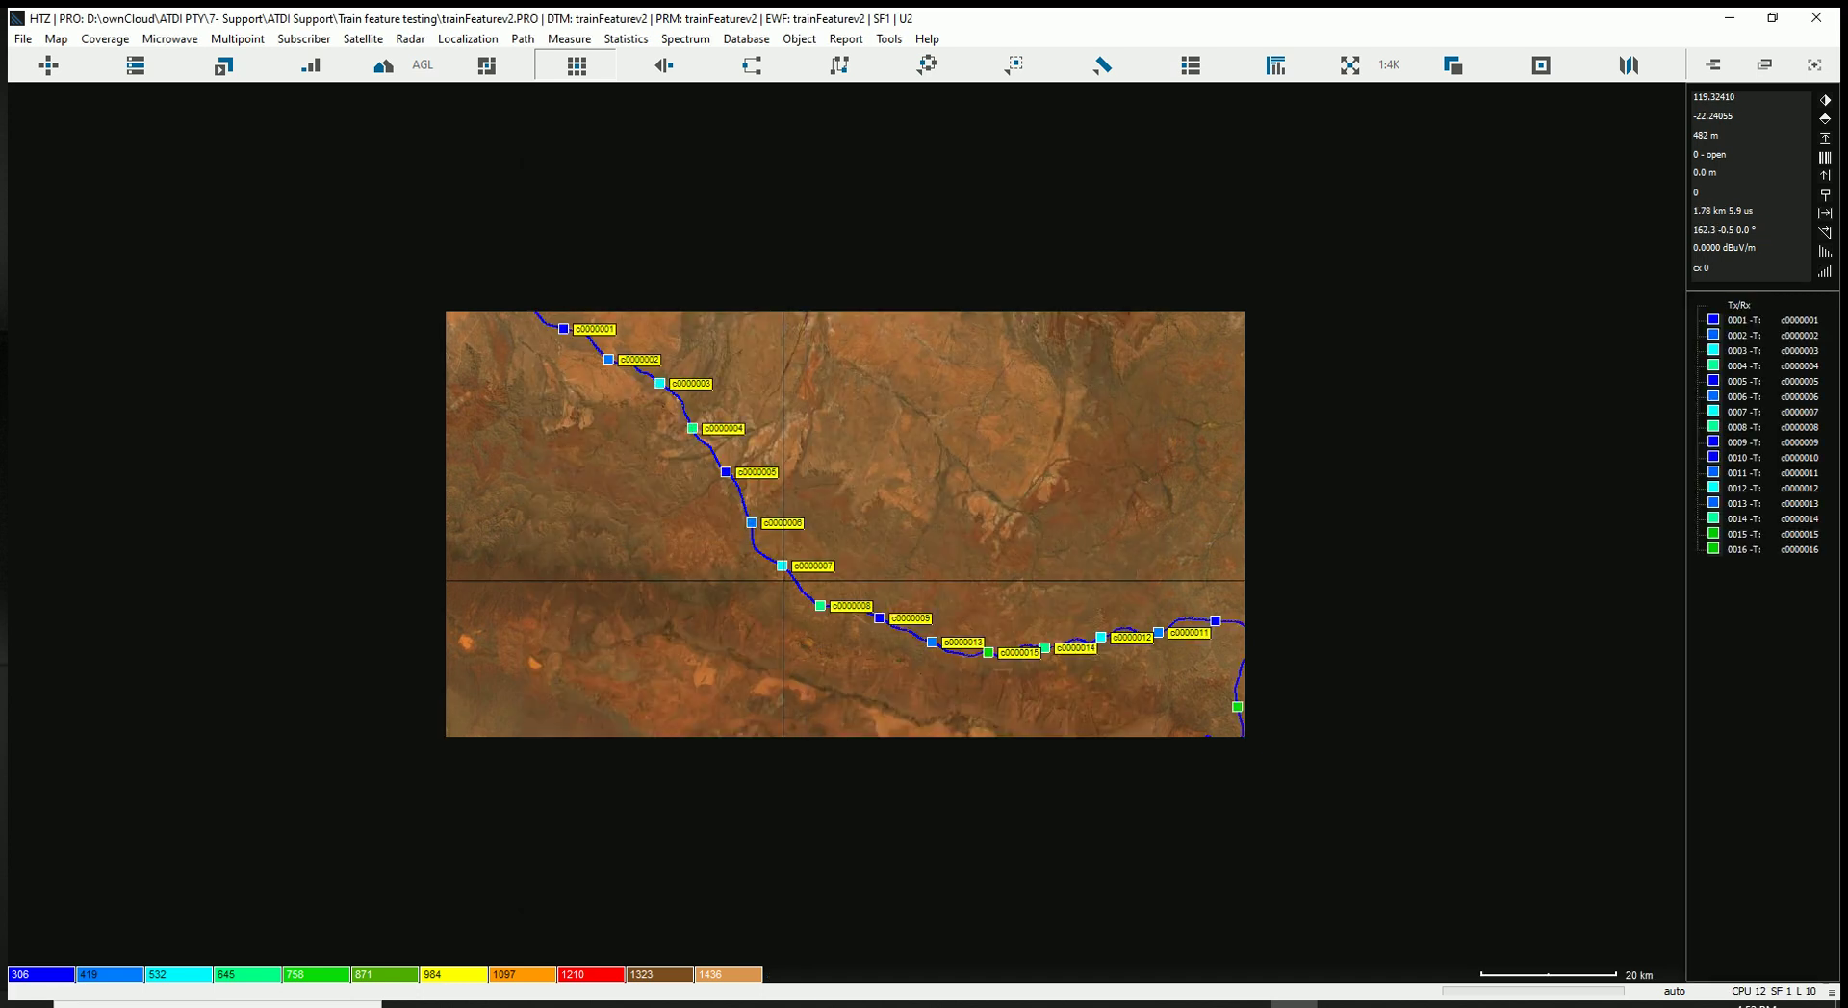
# Select kilometers as the distance unit and check the spacing between stations c0000003 and c0000004
pyautogui.scroll(1, 782, 581)
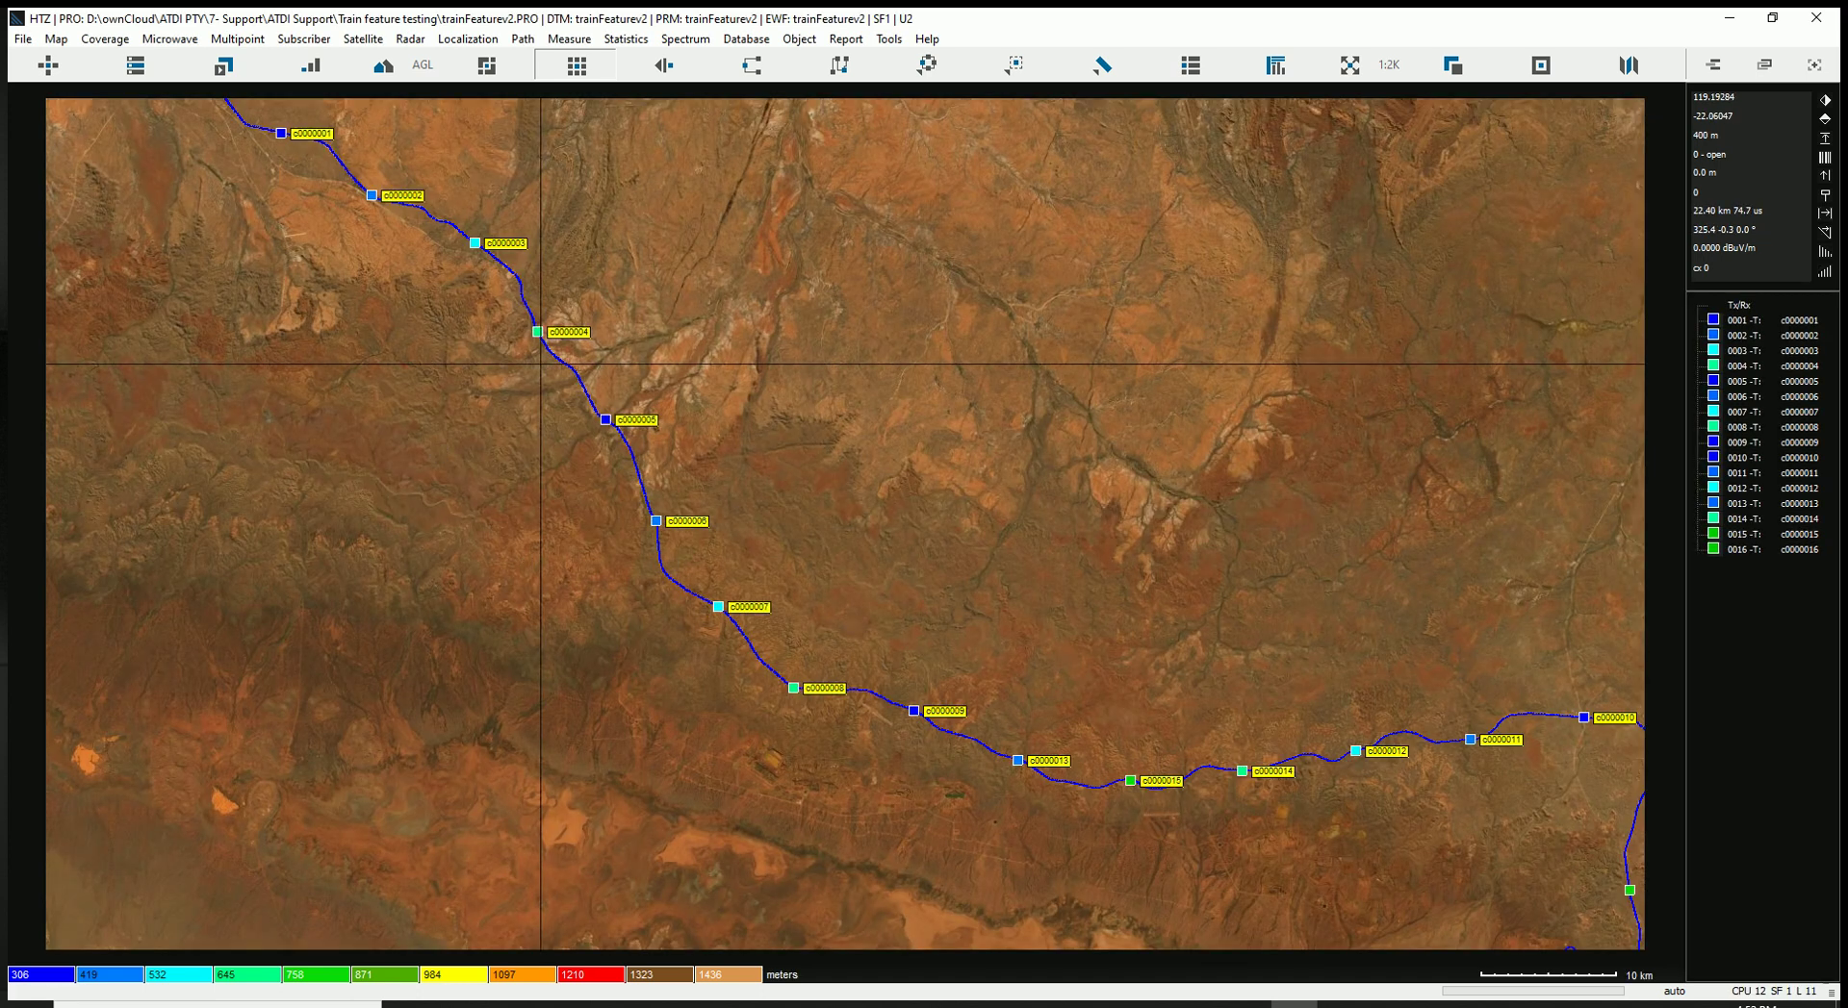
pyautogui.scroll(1, 540, 364)
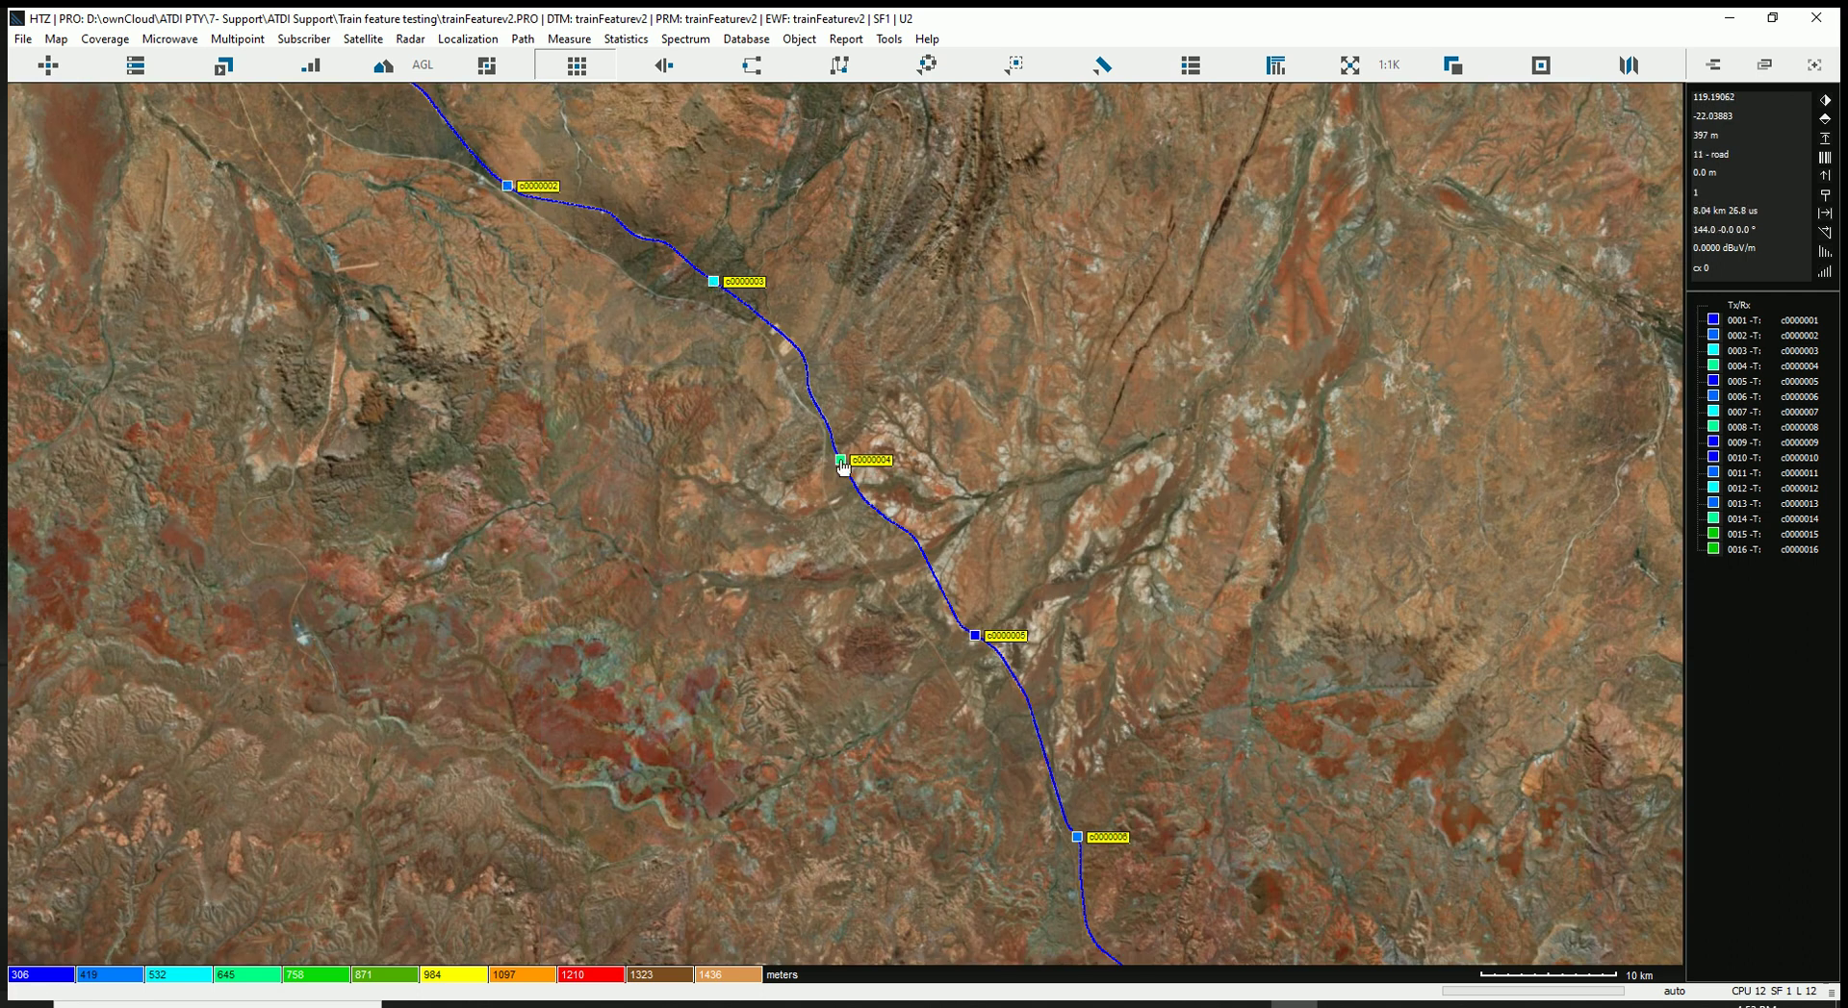
pyautogui.click(1837, 224)
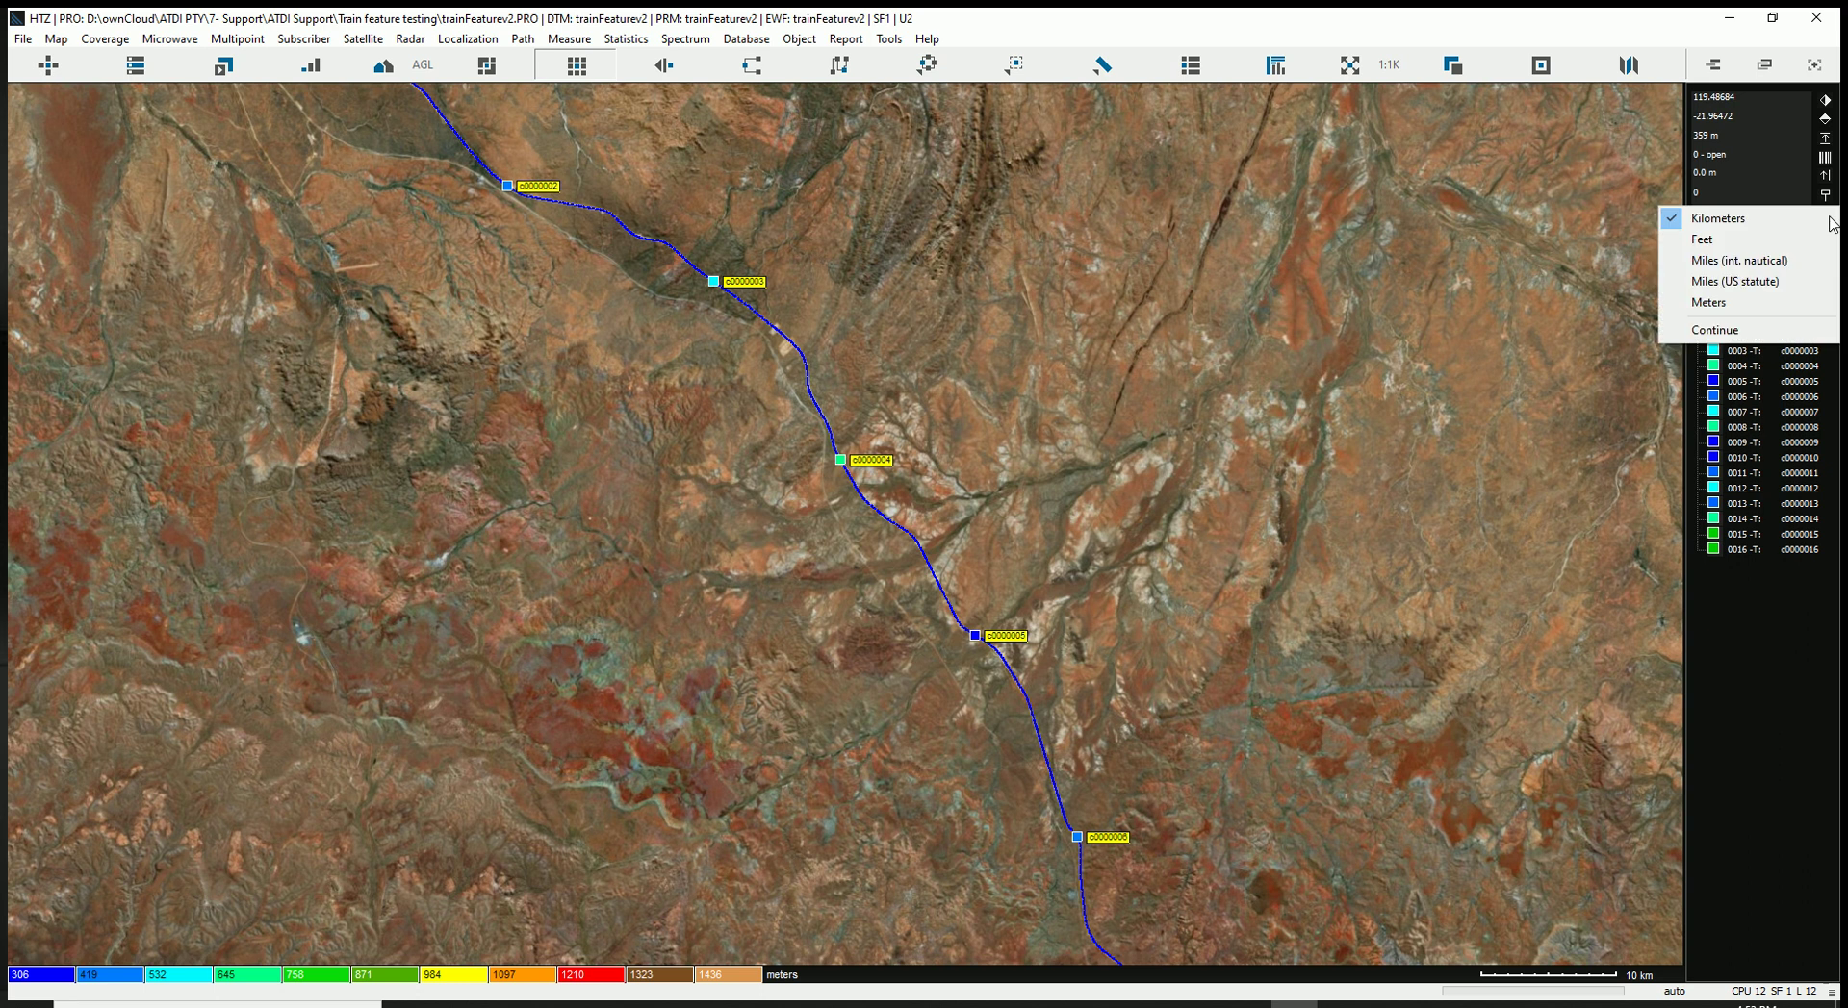
pyautogui.click(1727, 215)
pyautogui.click(715, 284)
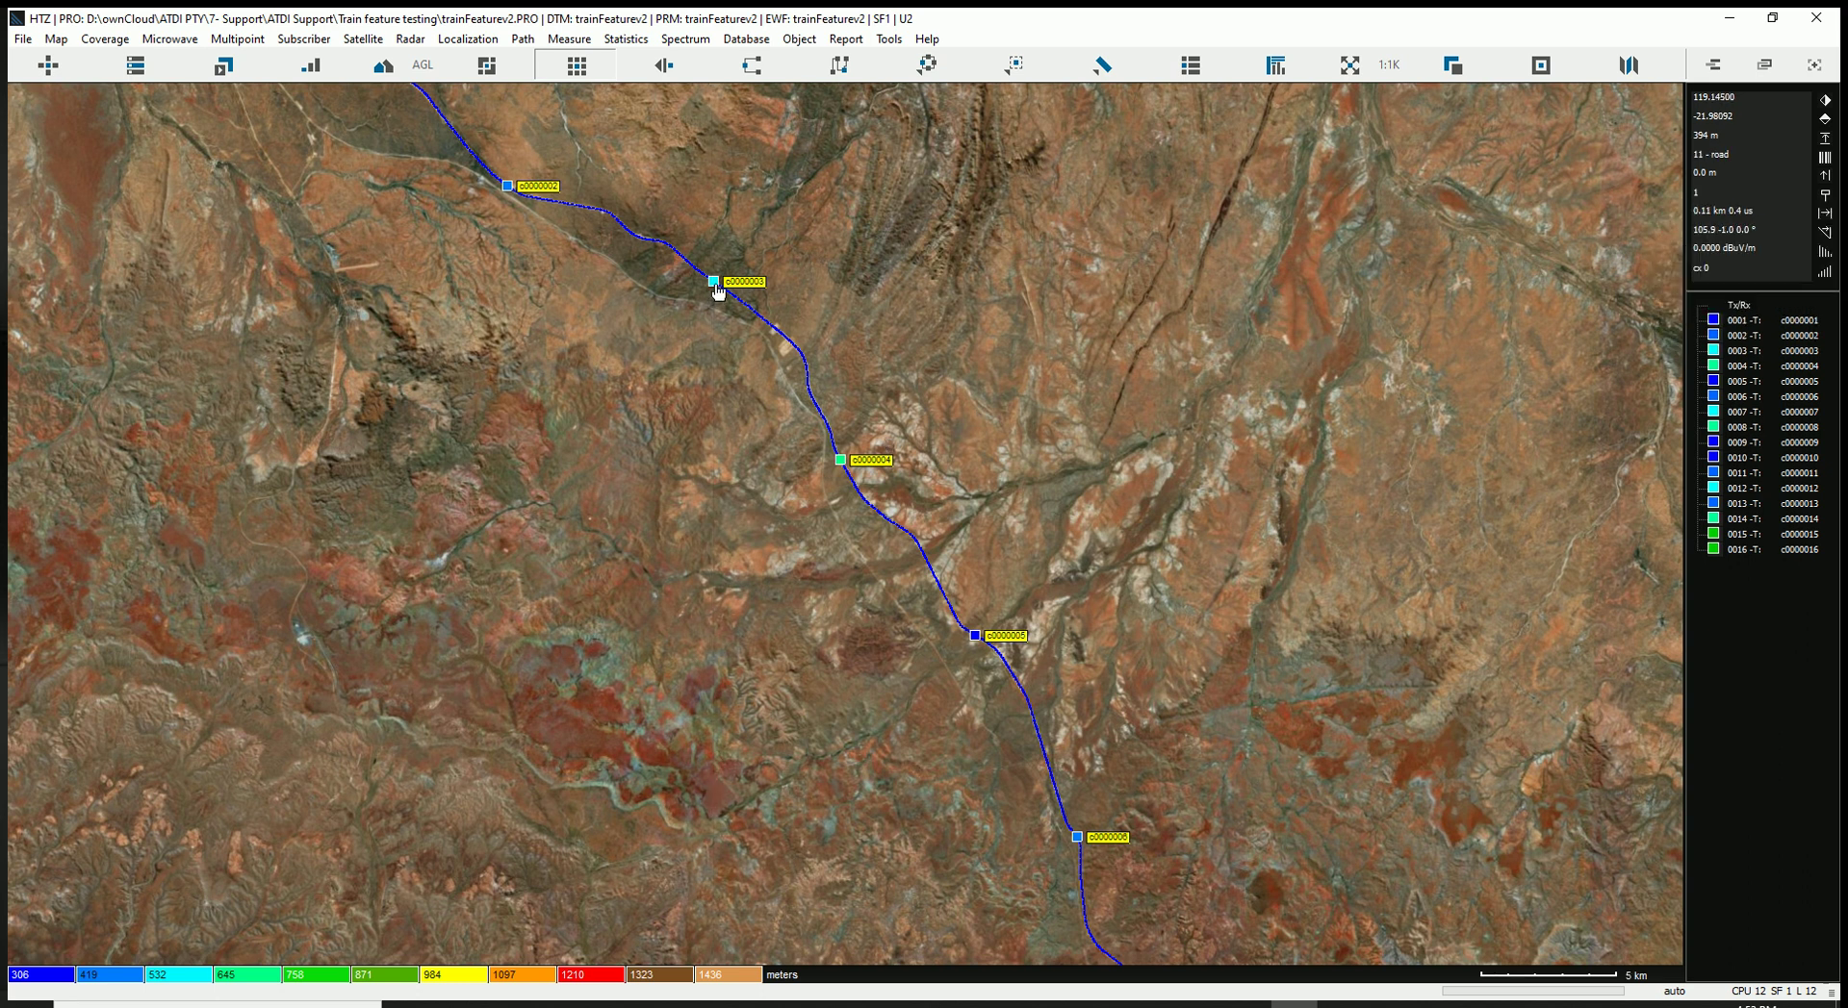
pyautogui.click(841, 464)
# Open the Tx/Rx parameters of station c0000001 and browse the available signal types
pyautogui.scroll(-2, 842, 468)
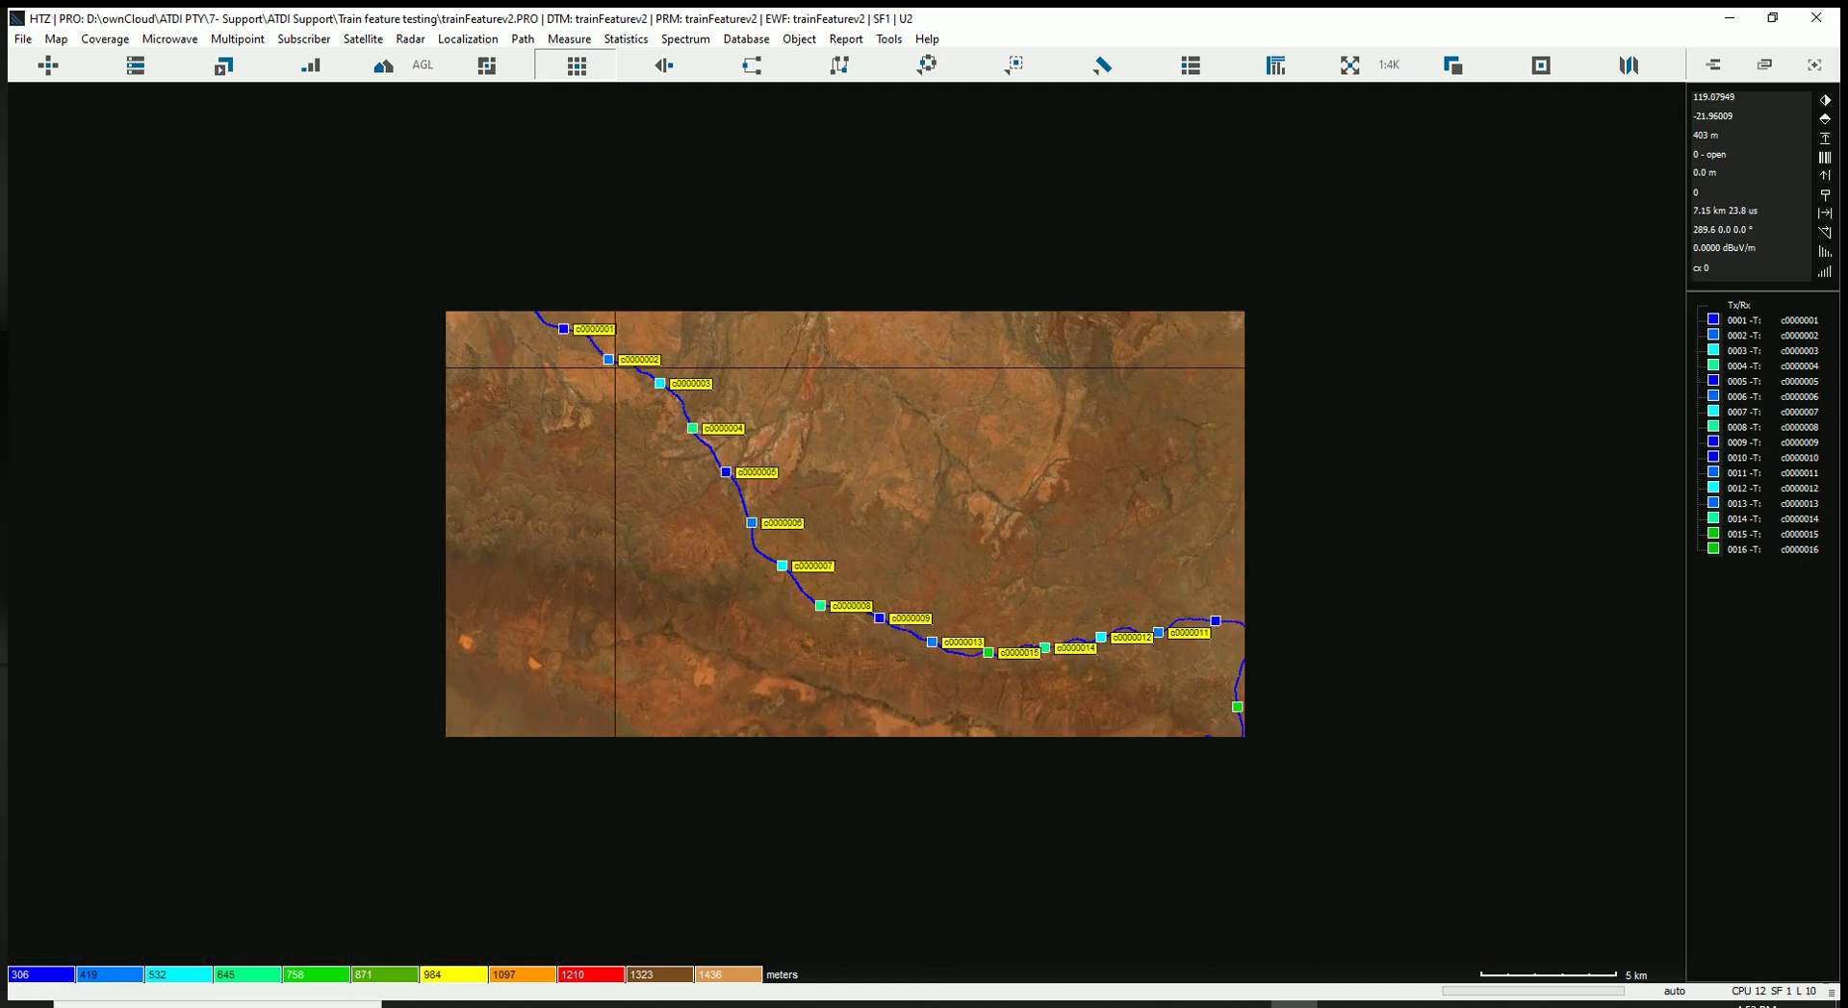
pyautogui.click(564, 328)
pyautogui.click(636, 343)
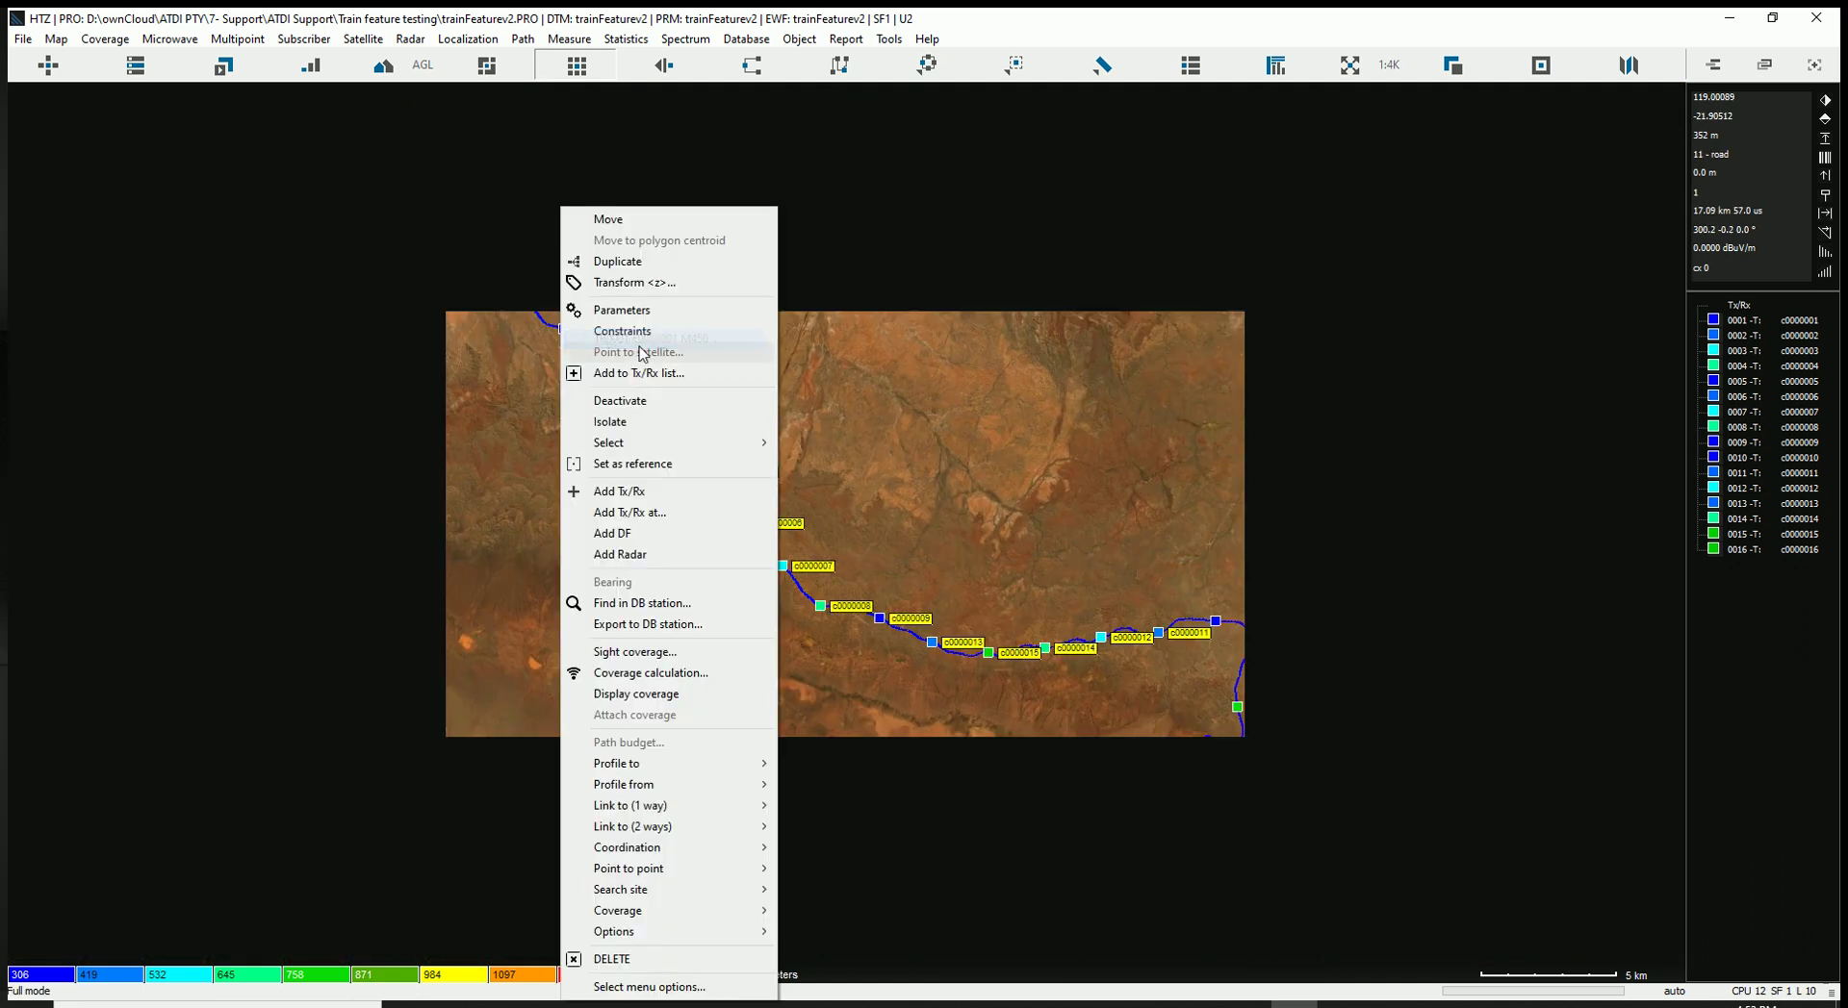
pyautogui.click(637, 310)
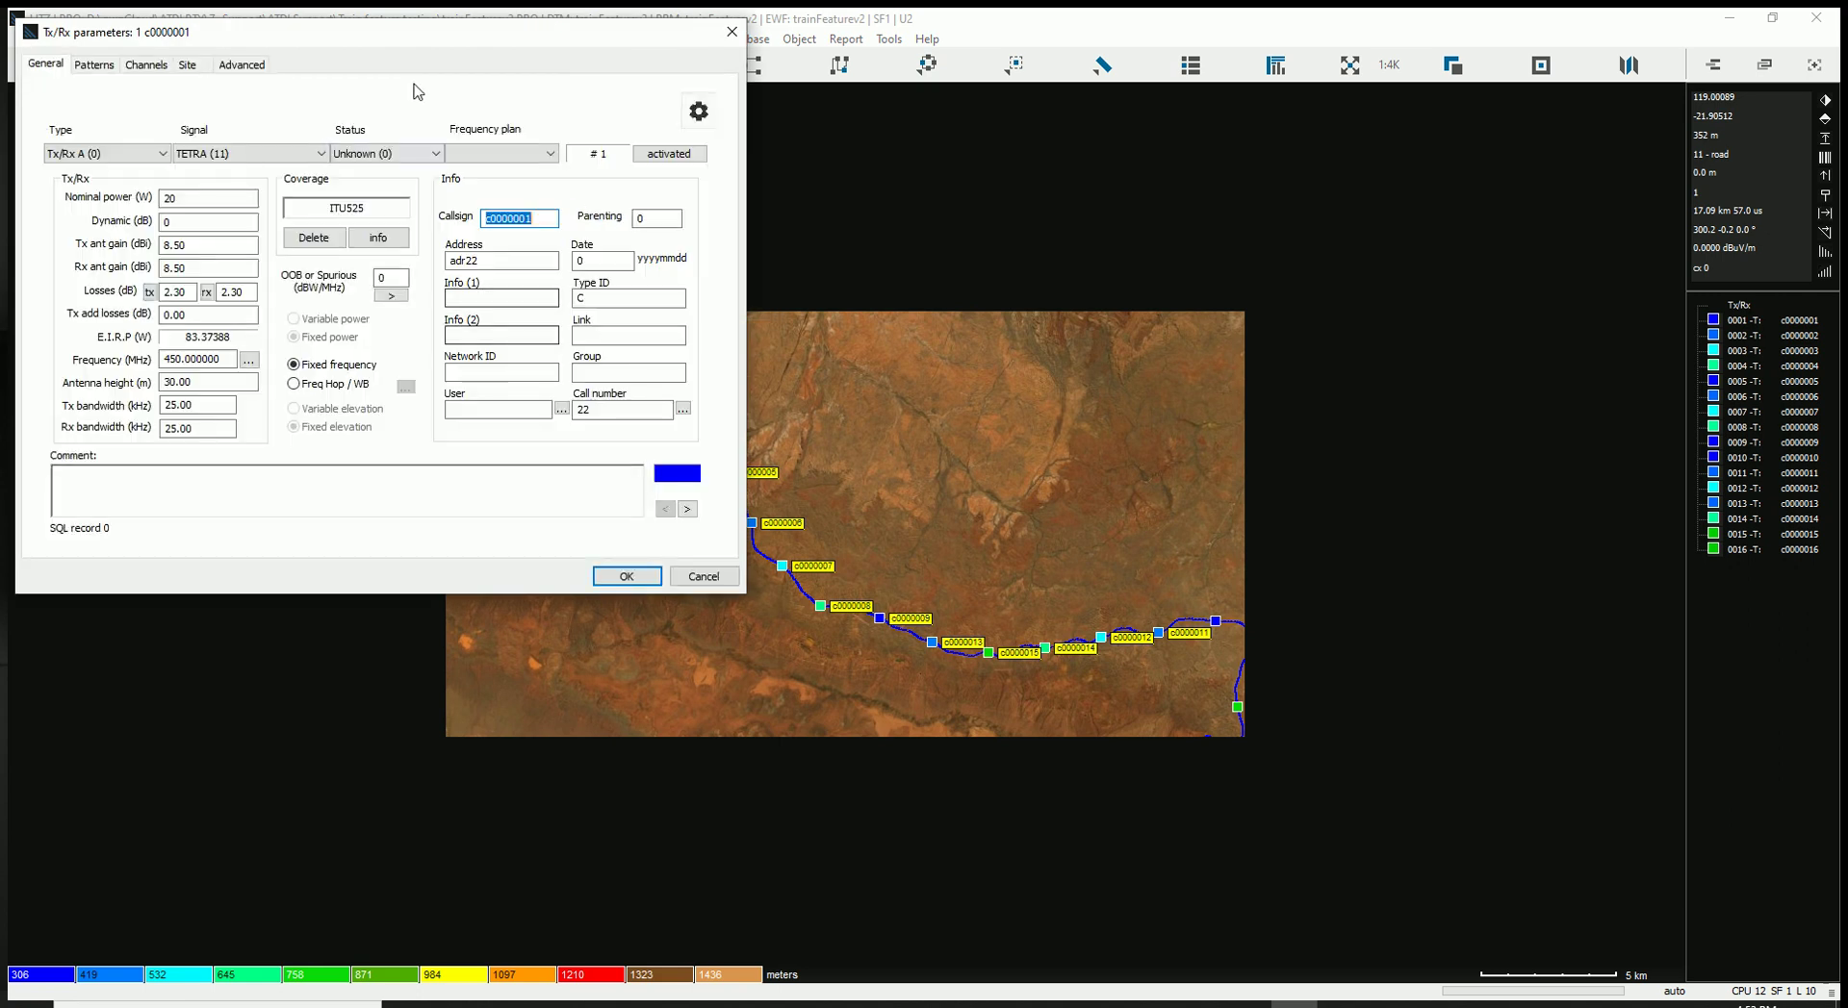
pyautogui.click(590, 338)
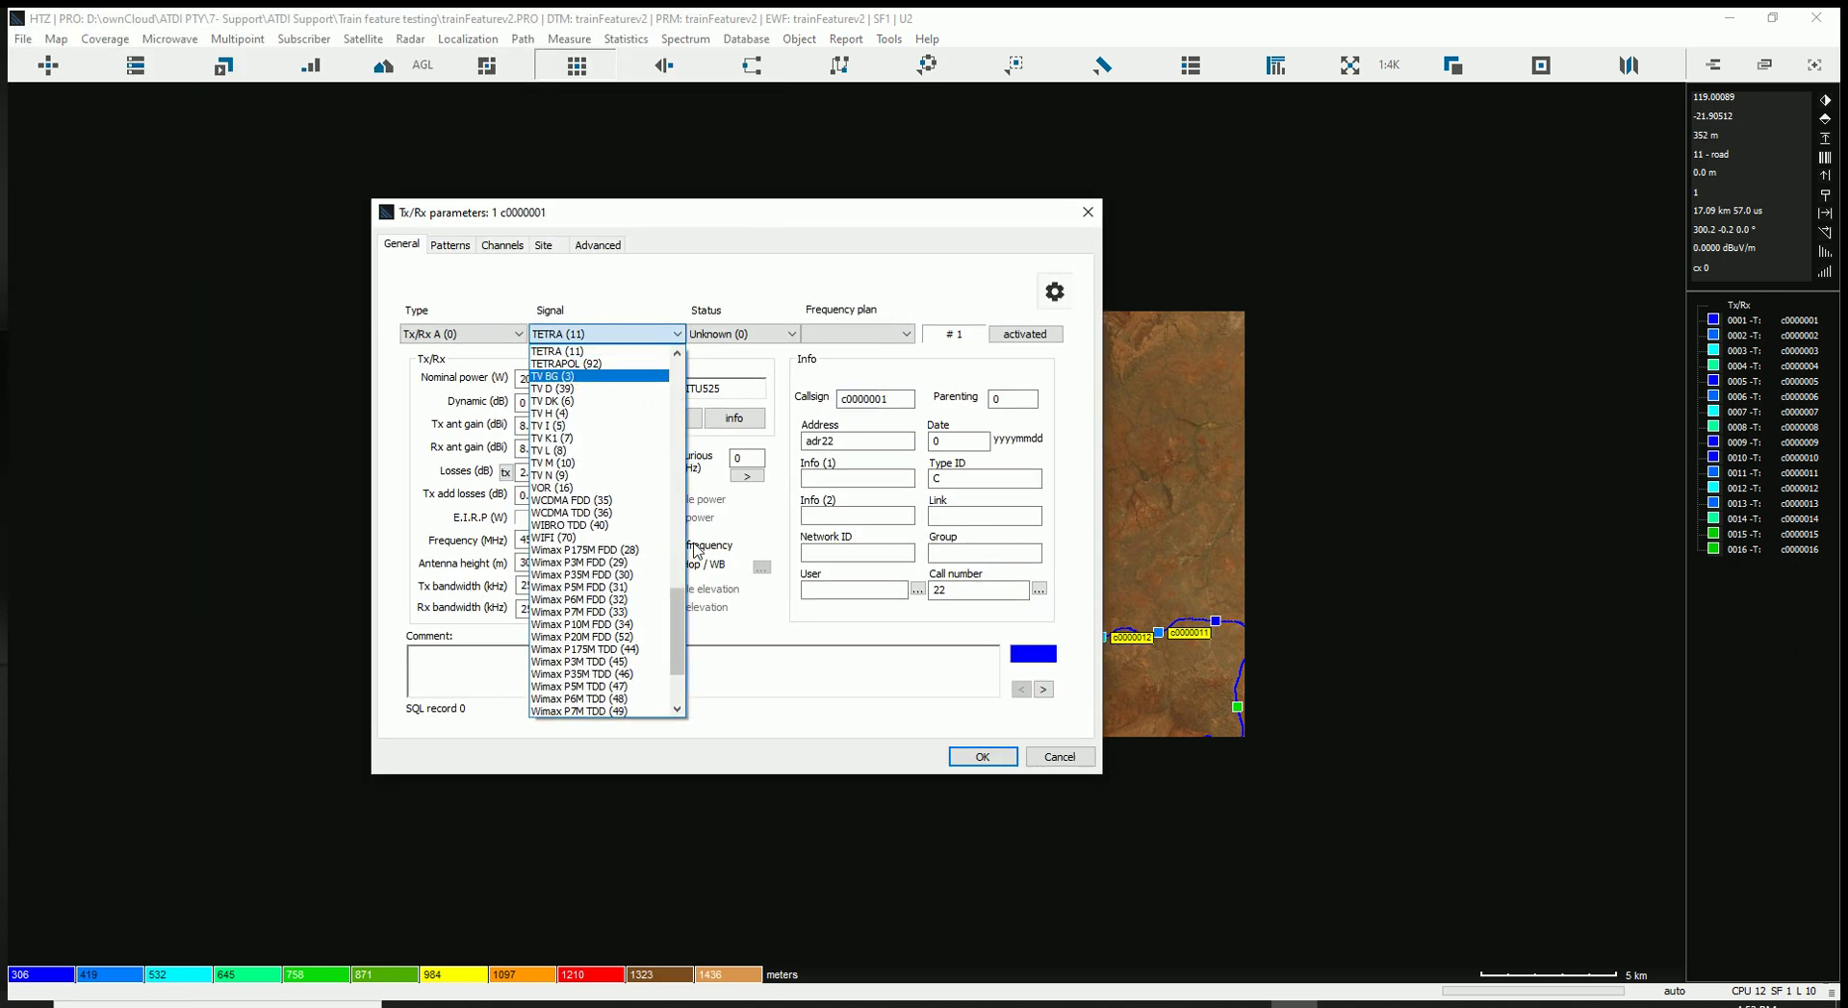
pyautogui.moveTo(682, 613); pyautogui.dragTo(685, 501)
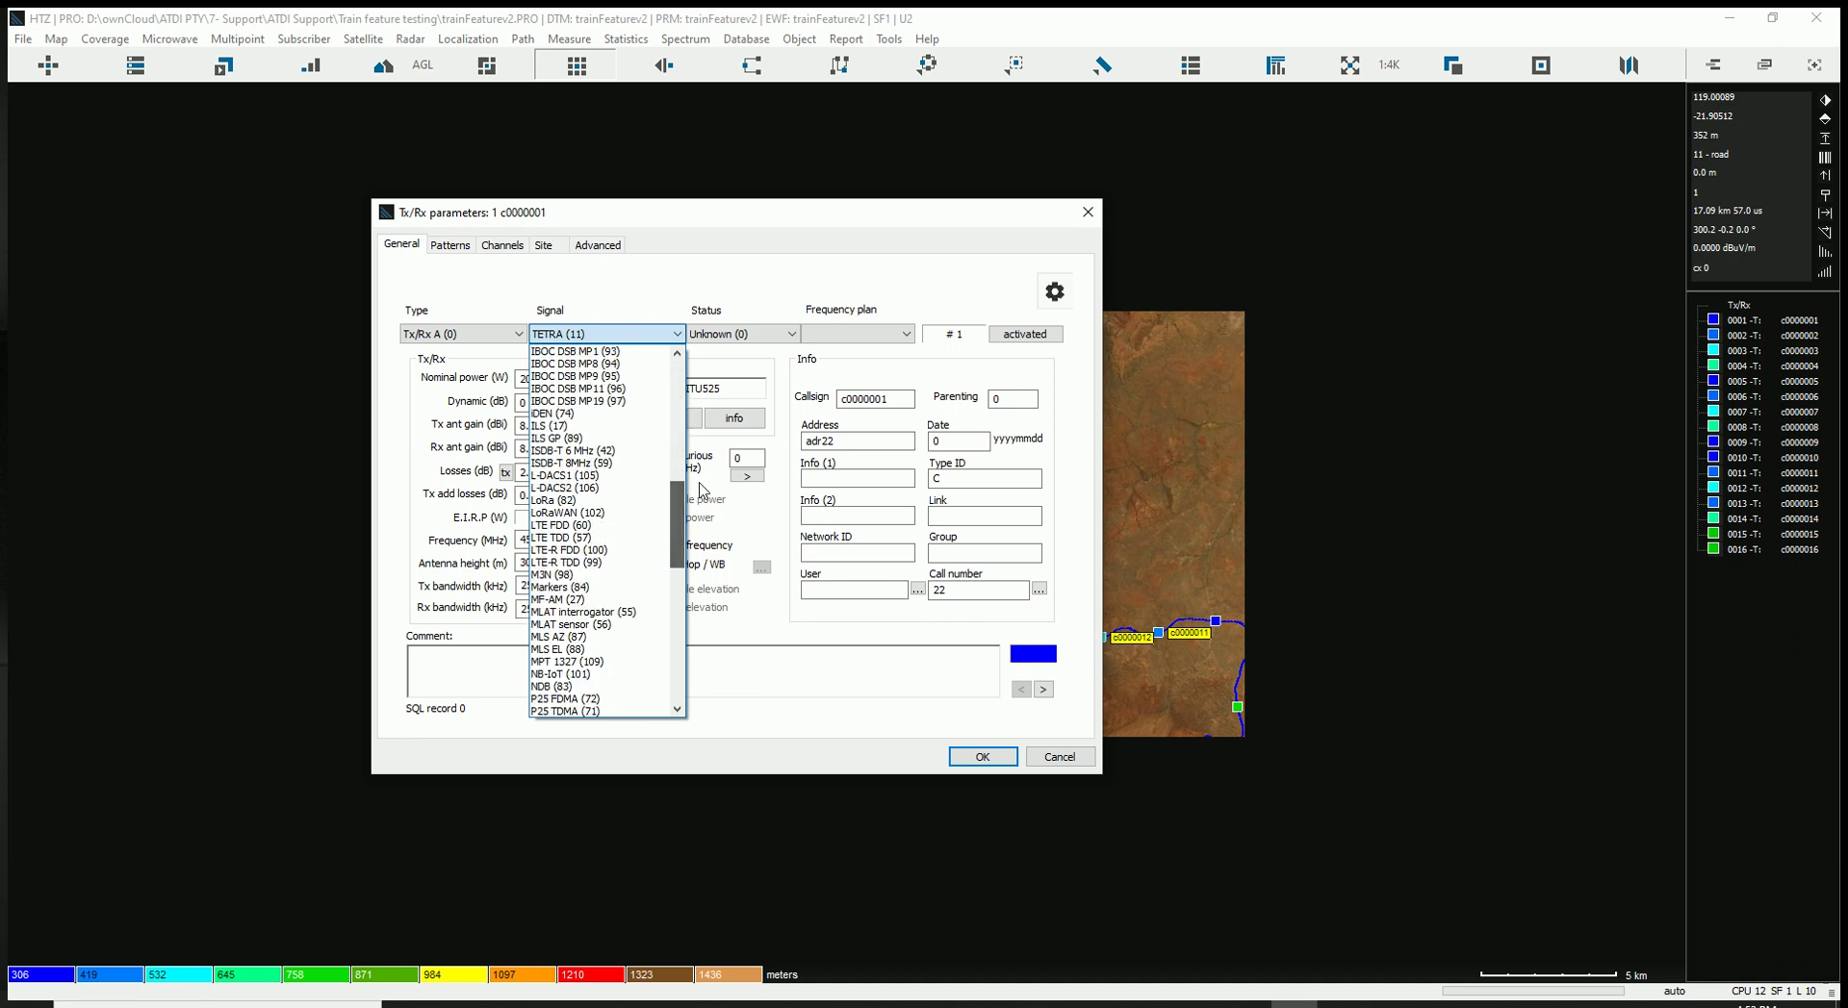
pyautogui.click(626, 290)
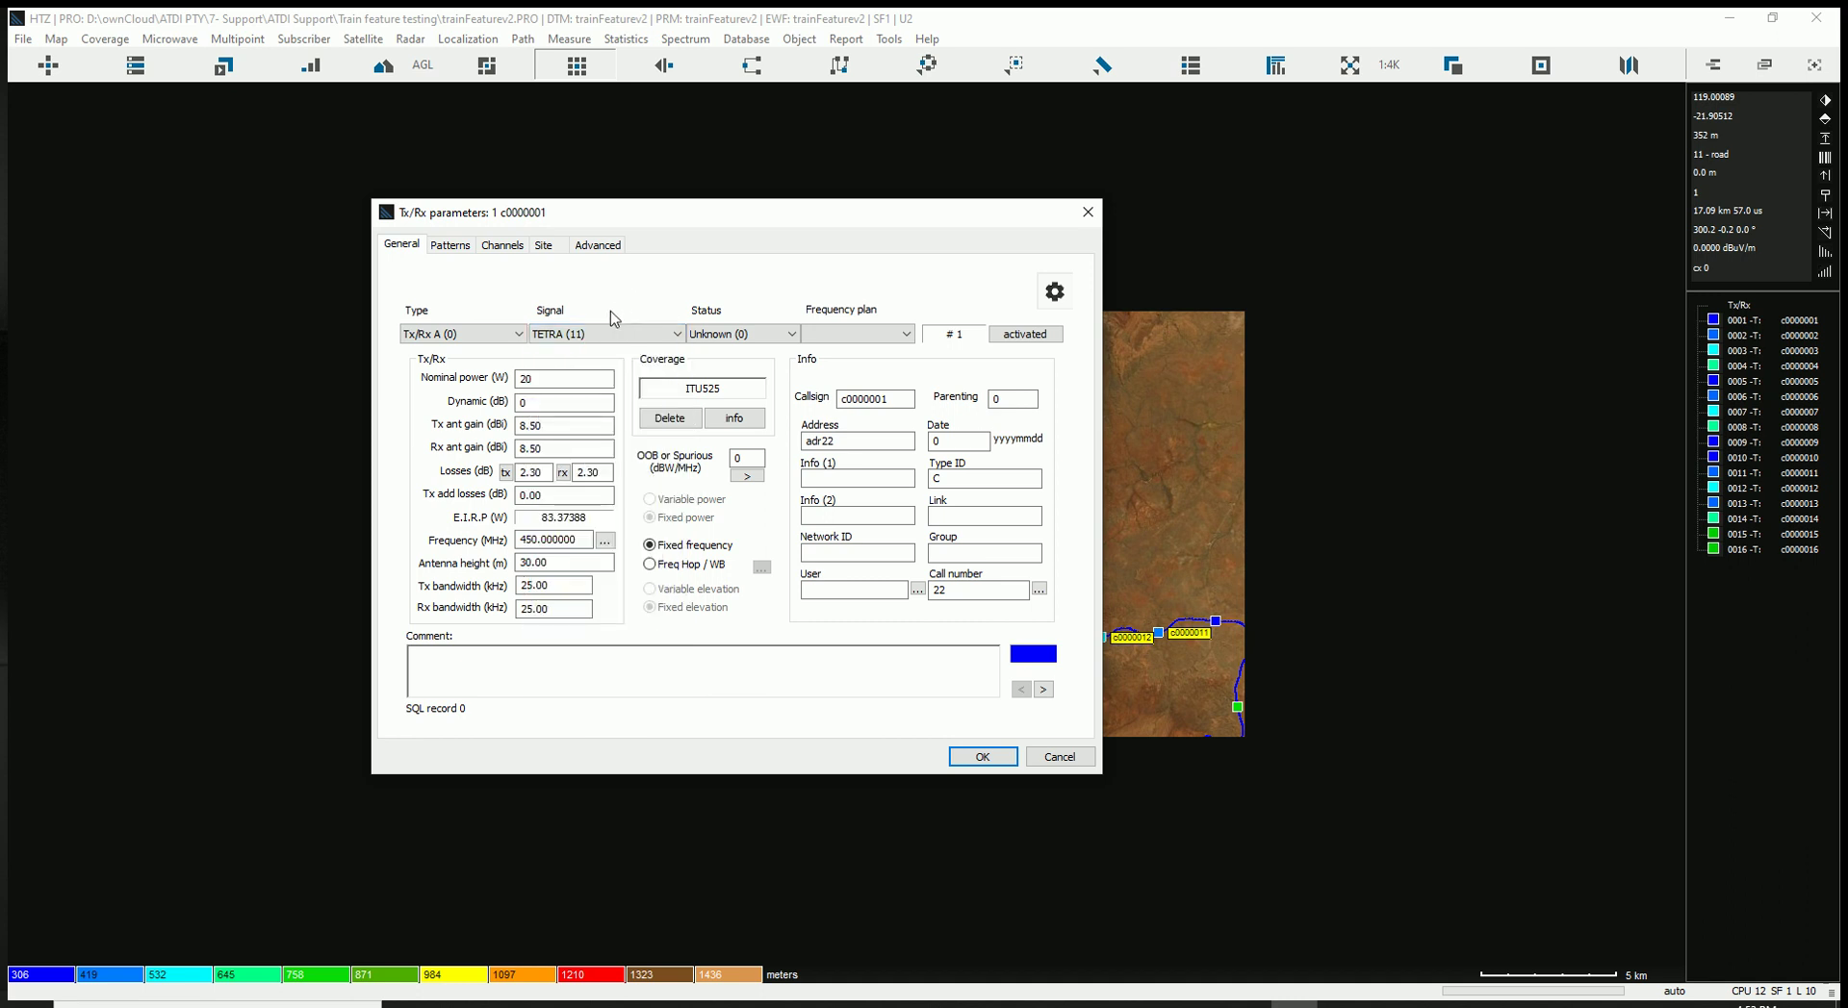
# Review the station's nominal power, dynamic value, and Tx and Rx antenna gains
pyautogui.click(560, 378)
pyautogui.press('Tab')
pyautogui.press('Tab')
pyautogui.press('Tab')
pyautogui.press('Tab')
# Calculate the Tx feeder loss for 50 m of 1-1/4inch foam cable at 450 MHz, and close the calculator without applying it
pyautogui.click(505, 471)
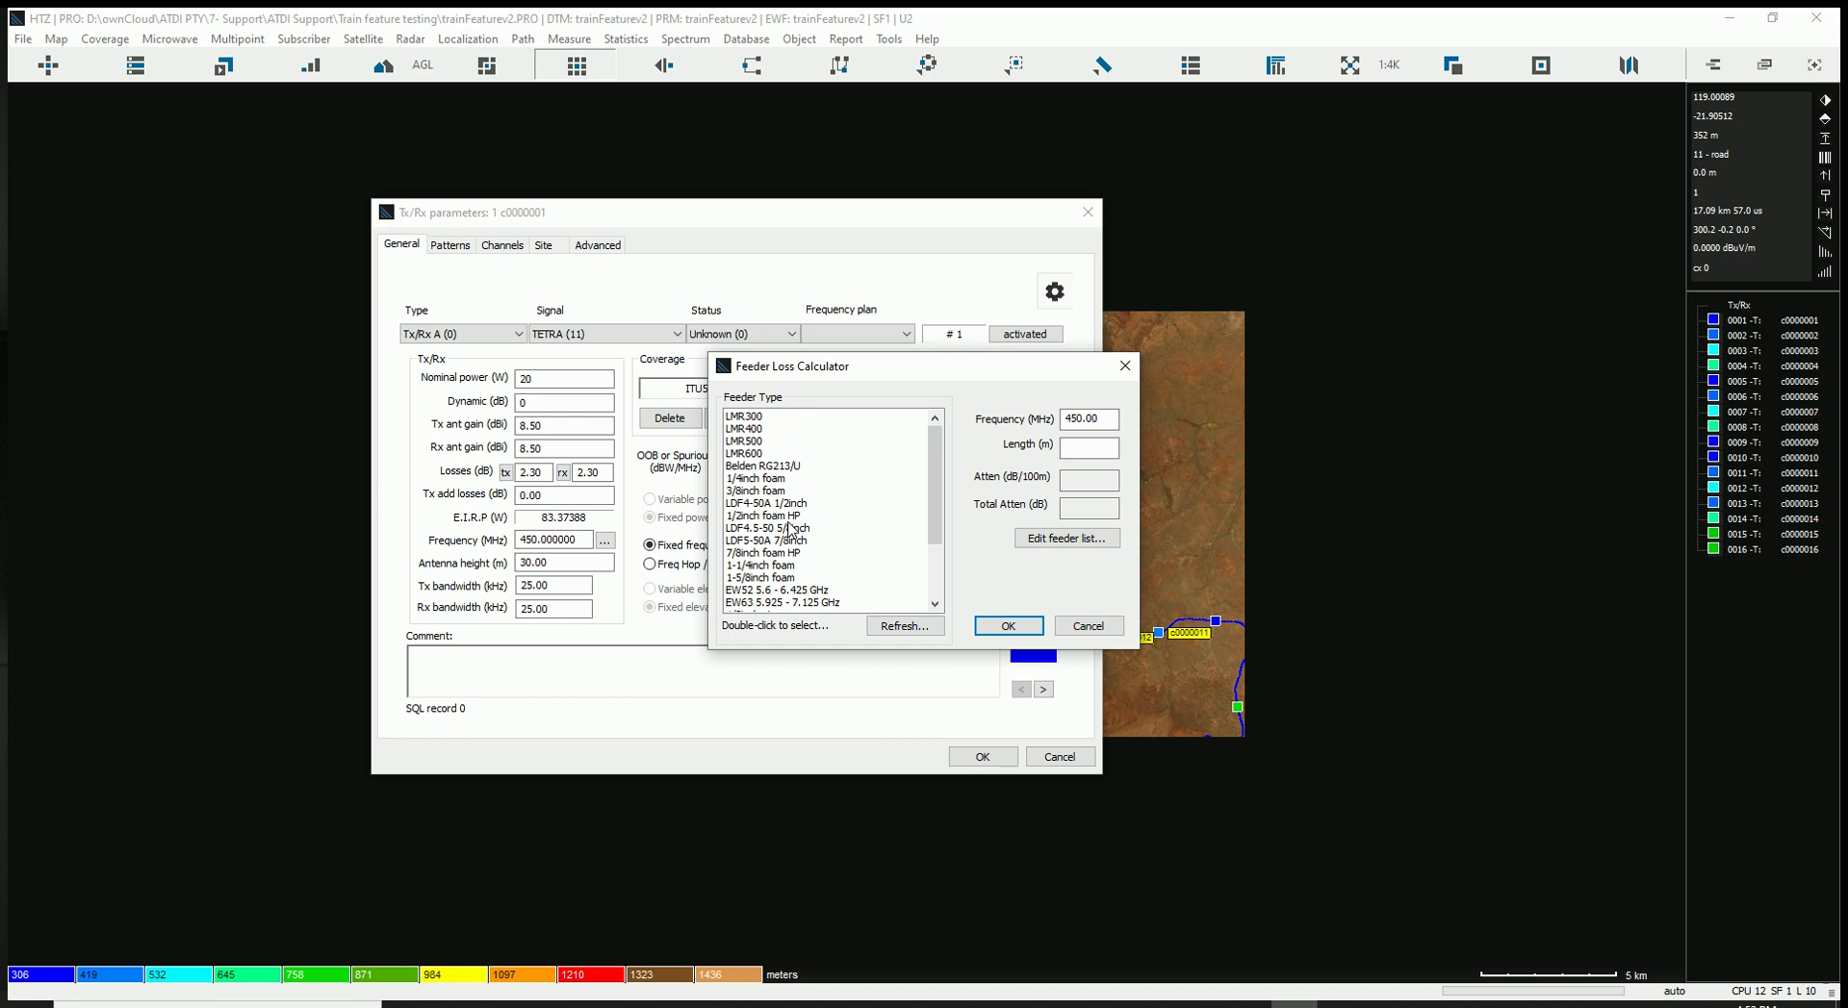
pyautogui.click(1088, 418)
pyautogui.doubleClick(762, 566)
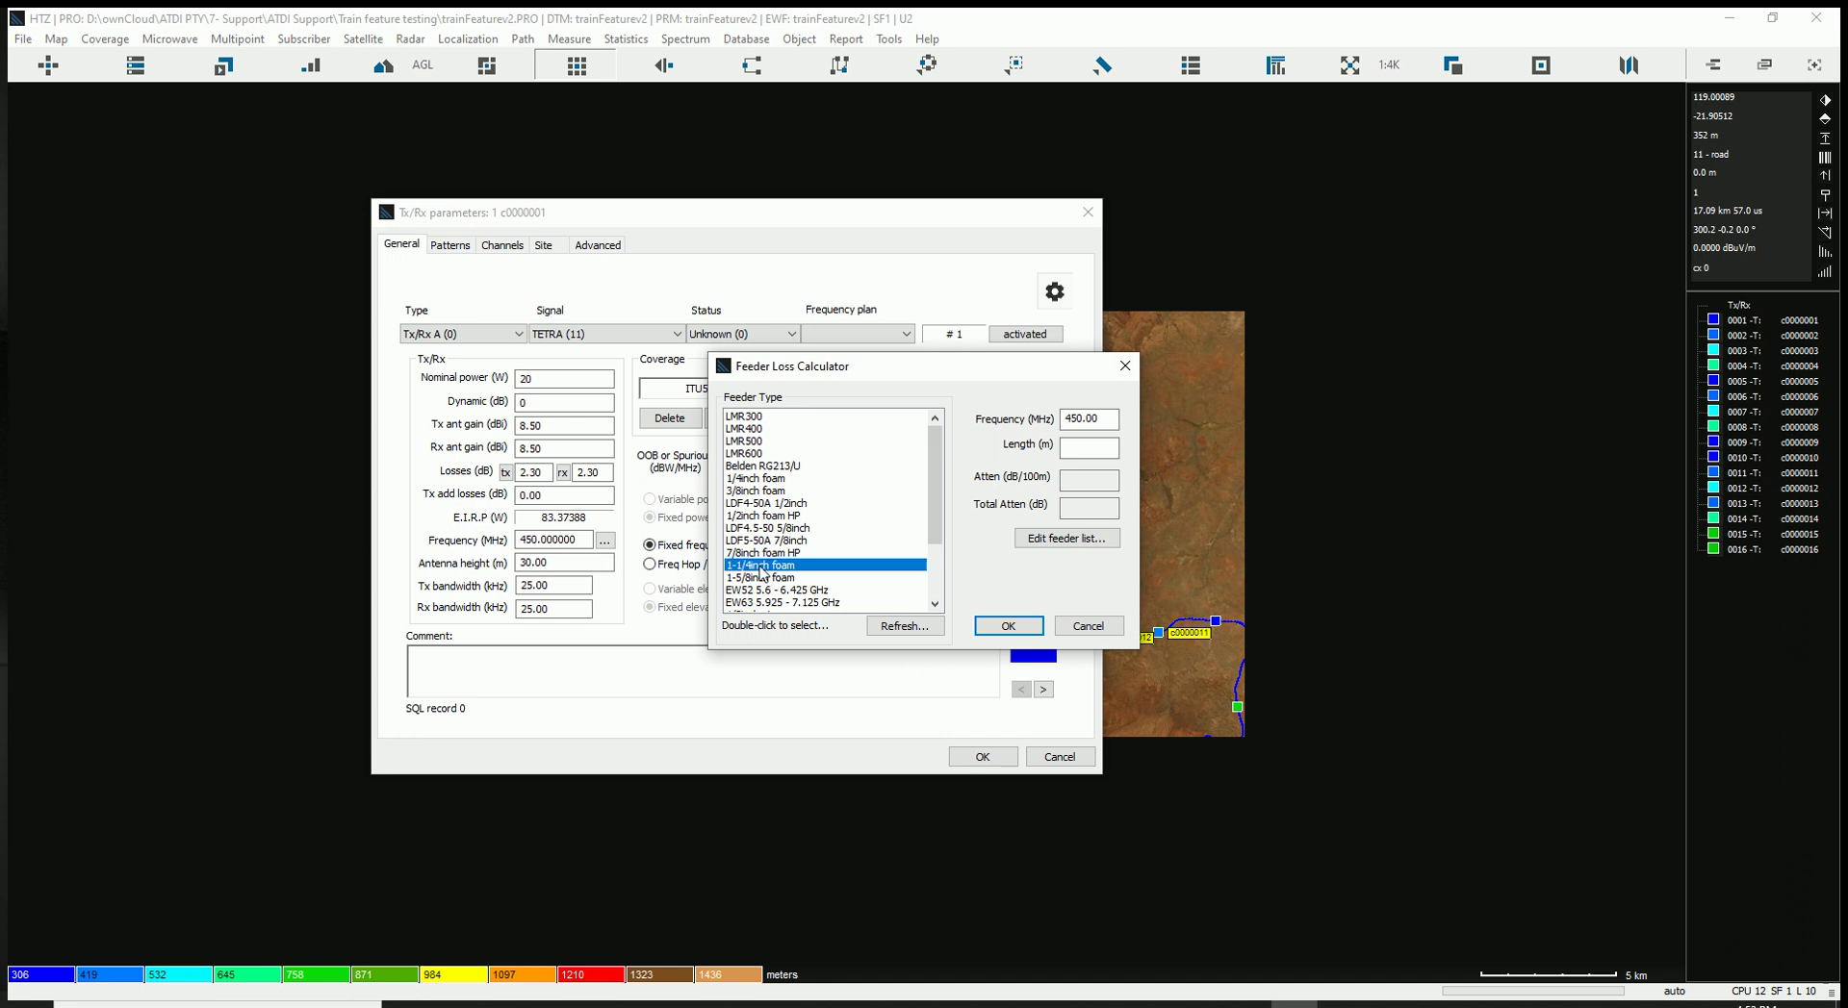
pyautogui.click(1082, 449)
pyautogui.doubleClick(782, 567)
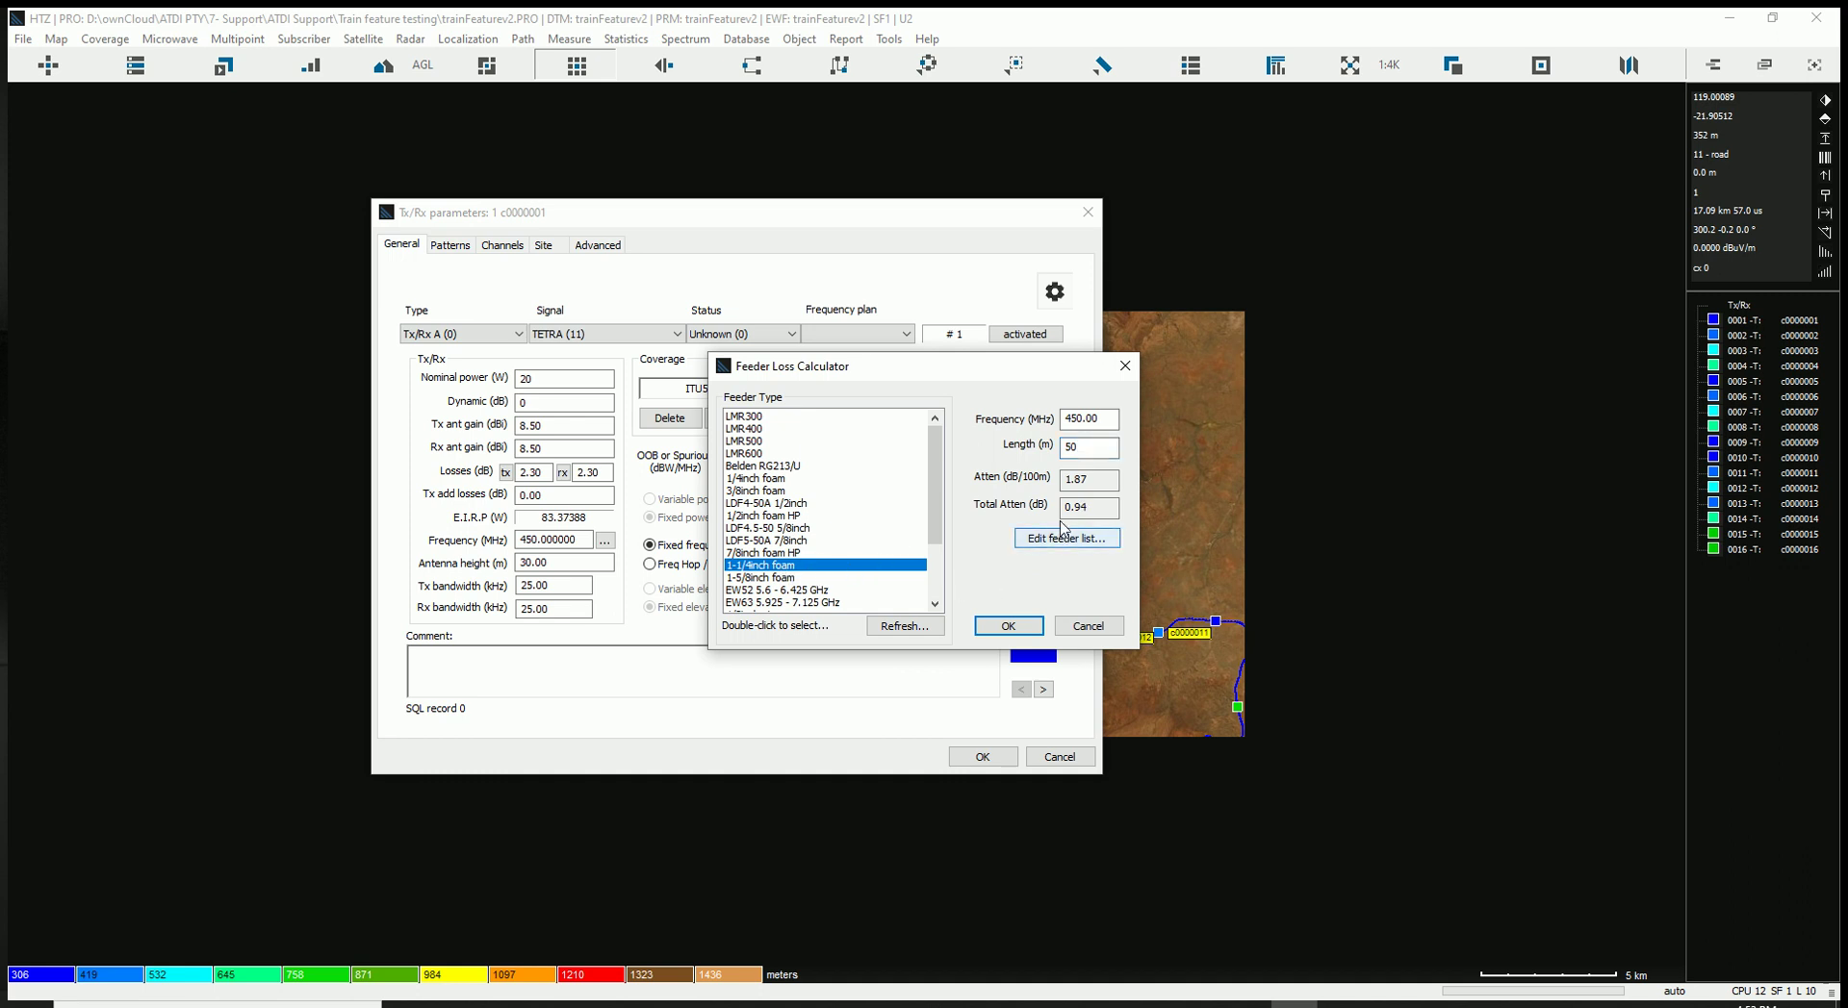
pyautogui.click(1098, 507)
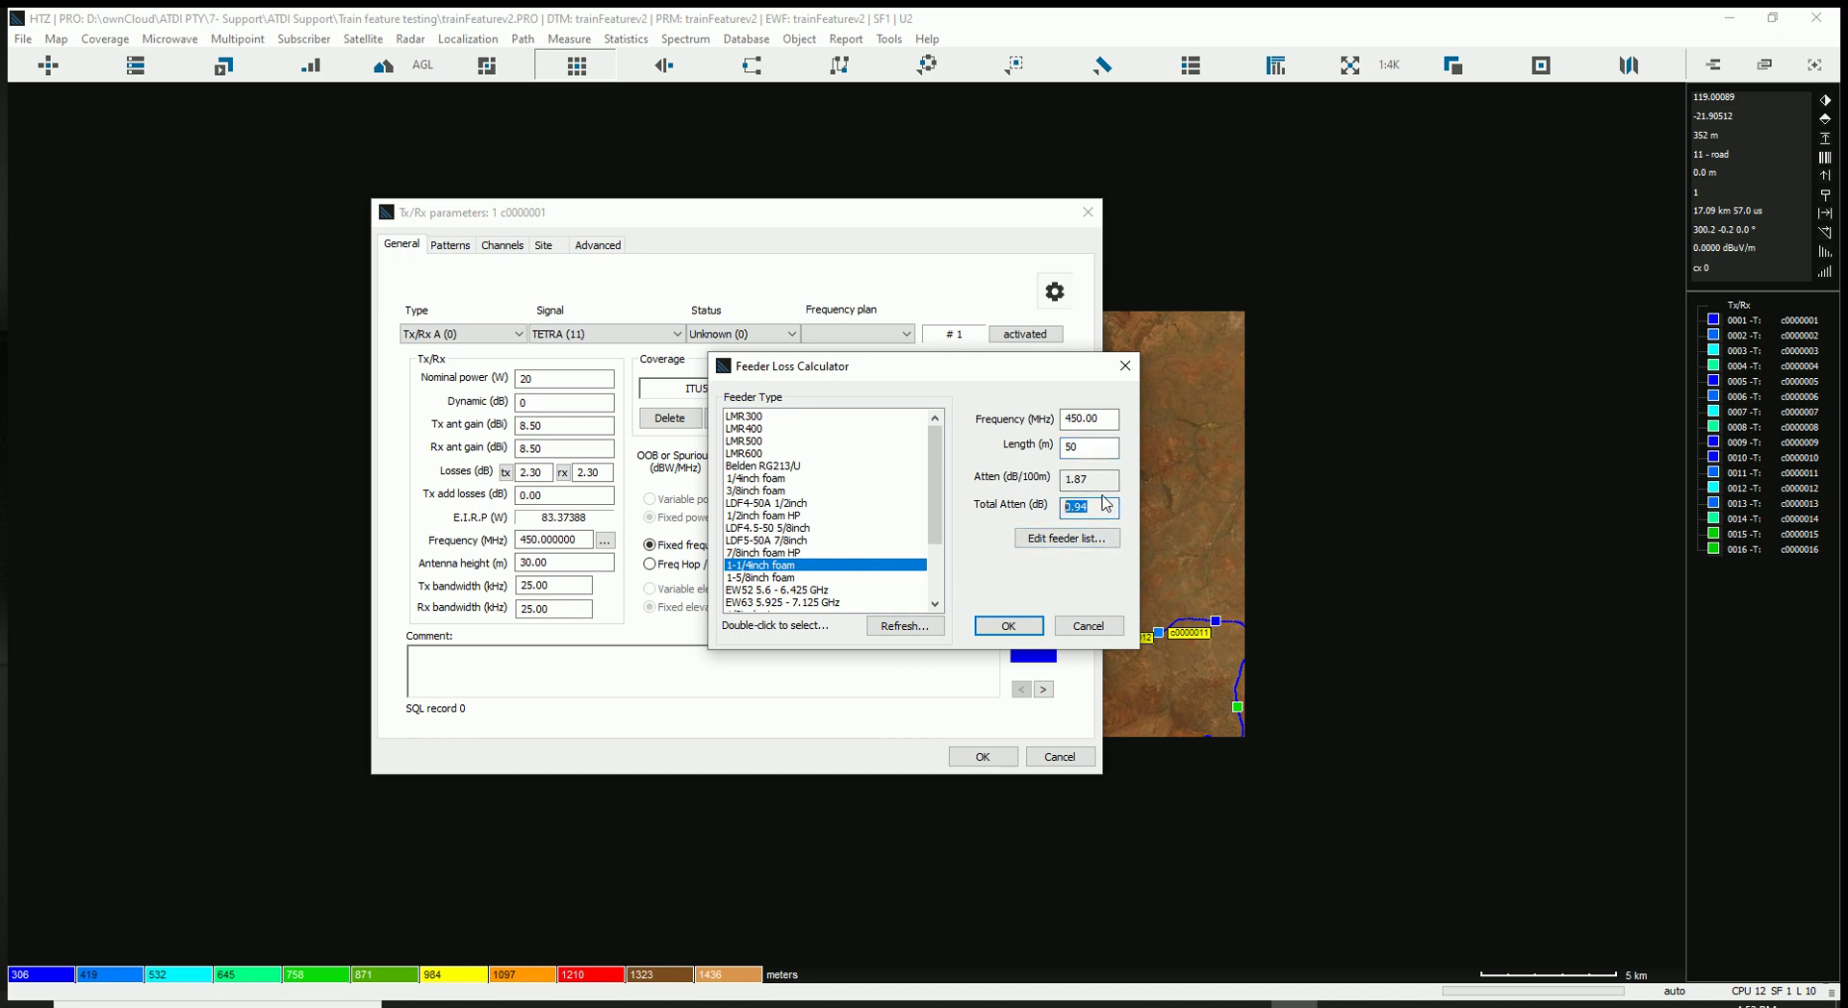
pyautogui.click(1086, 627)
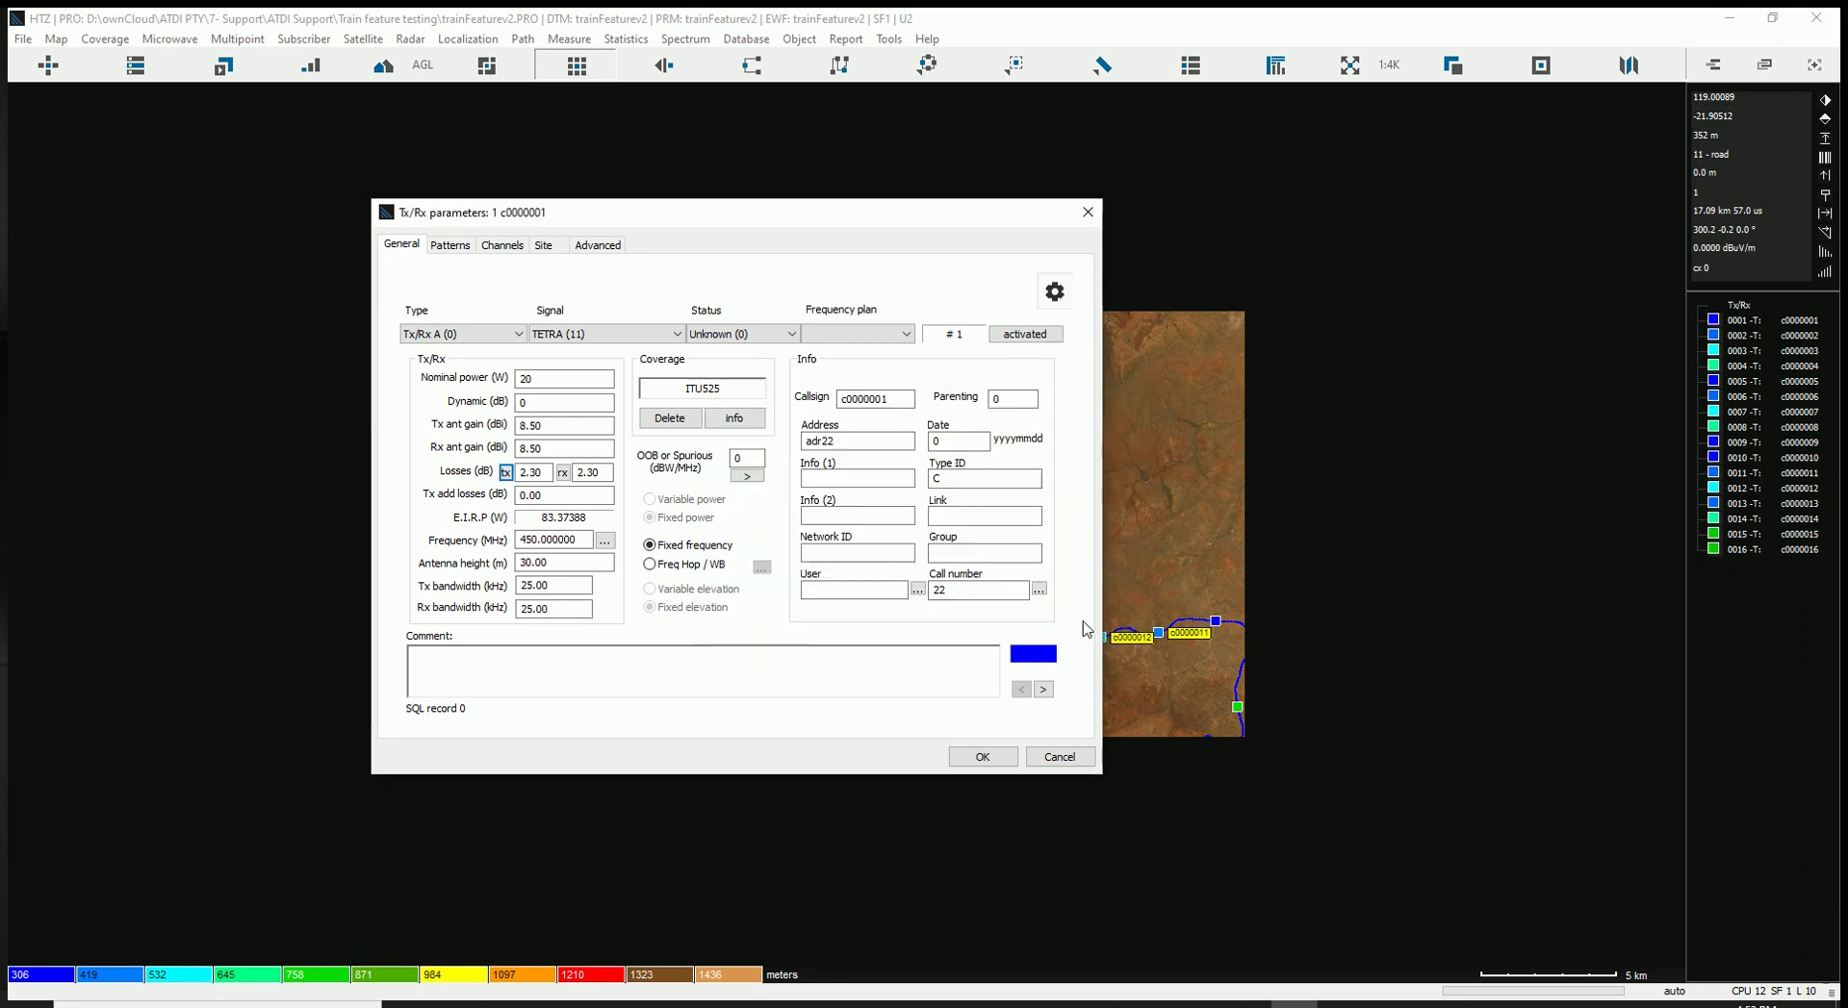
# Review the station's Tx and Rx losses, frequency, antenna height and Tx bandwidth
pyautogui.click(535, 472)
pyautogui.click(594, 472)
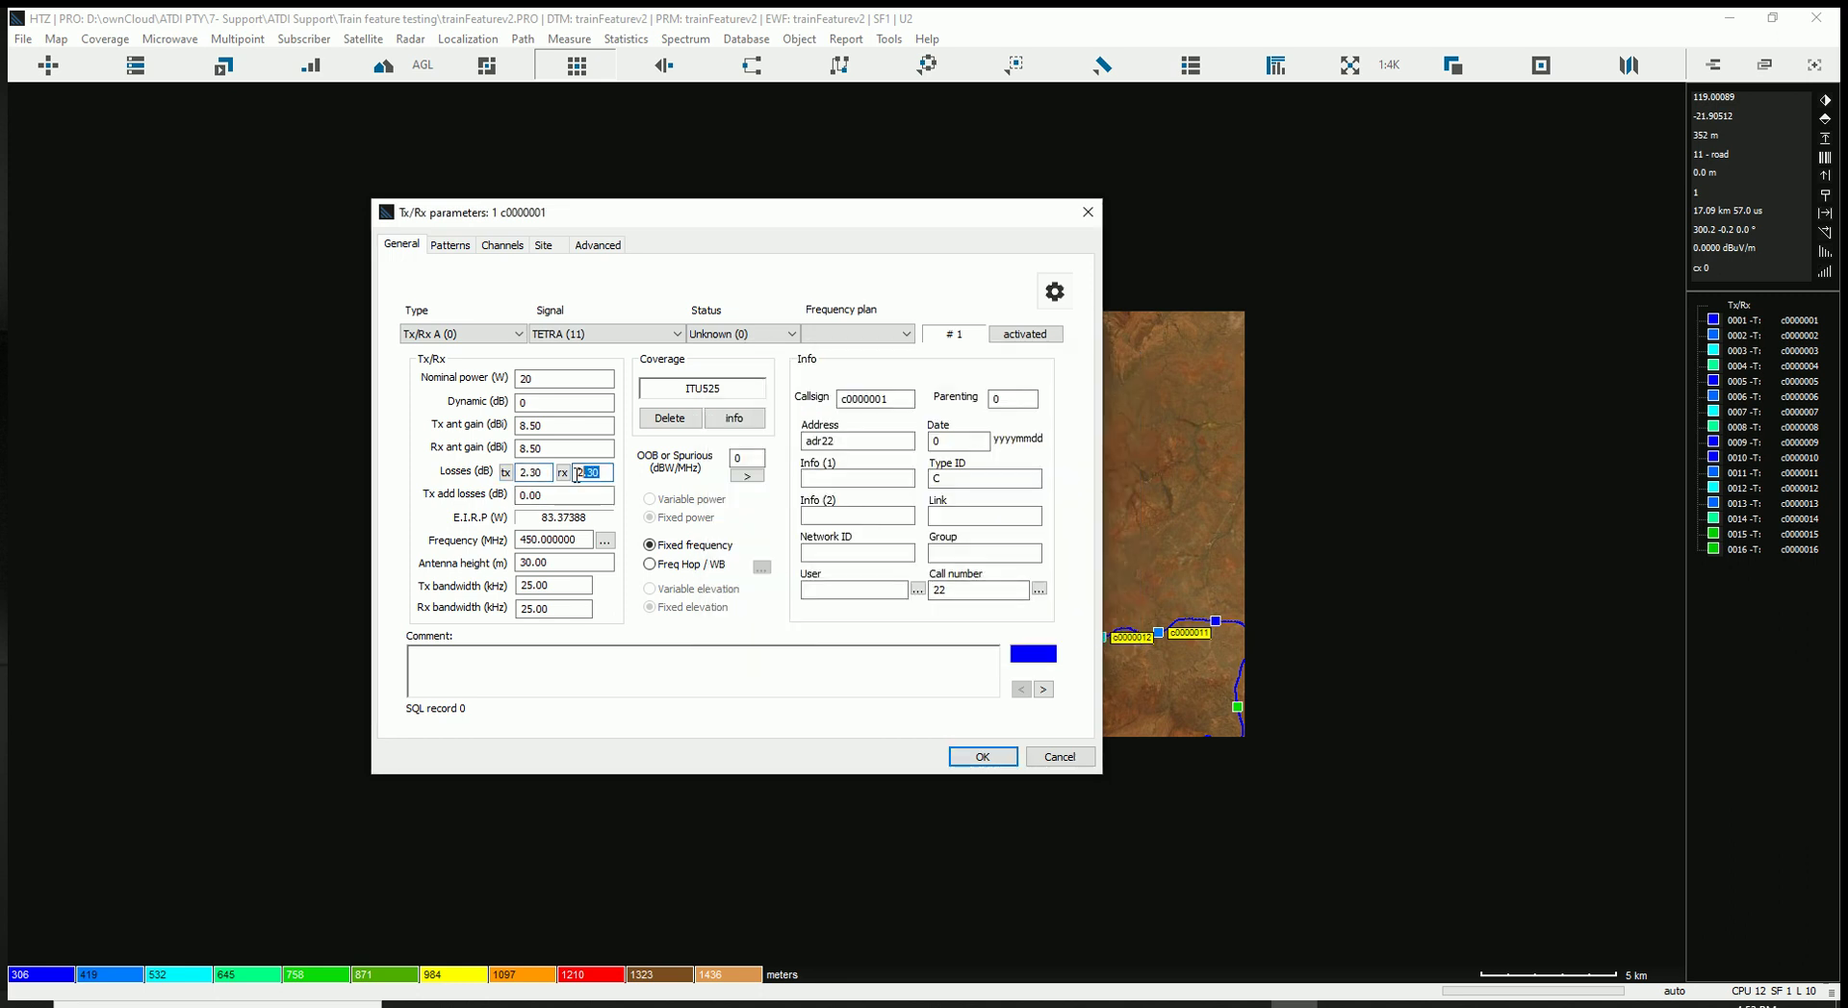
pyautogui.doubleClick(586, 538)
pyautogui.click(560, 565)
pyautogui.click(565, 586)
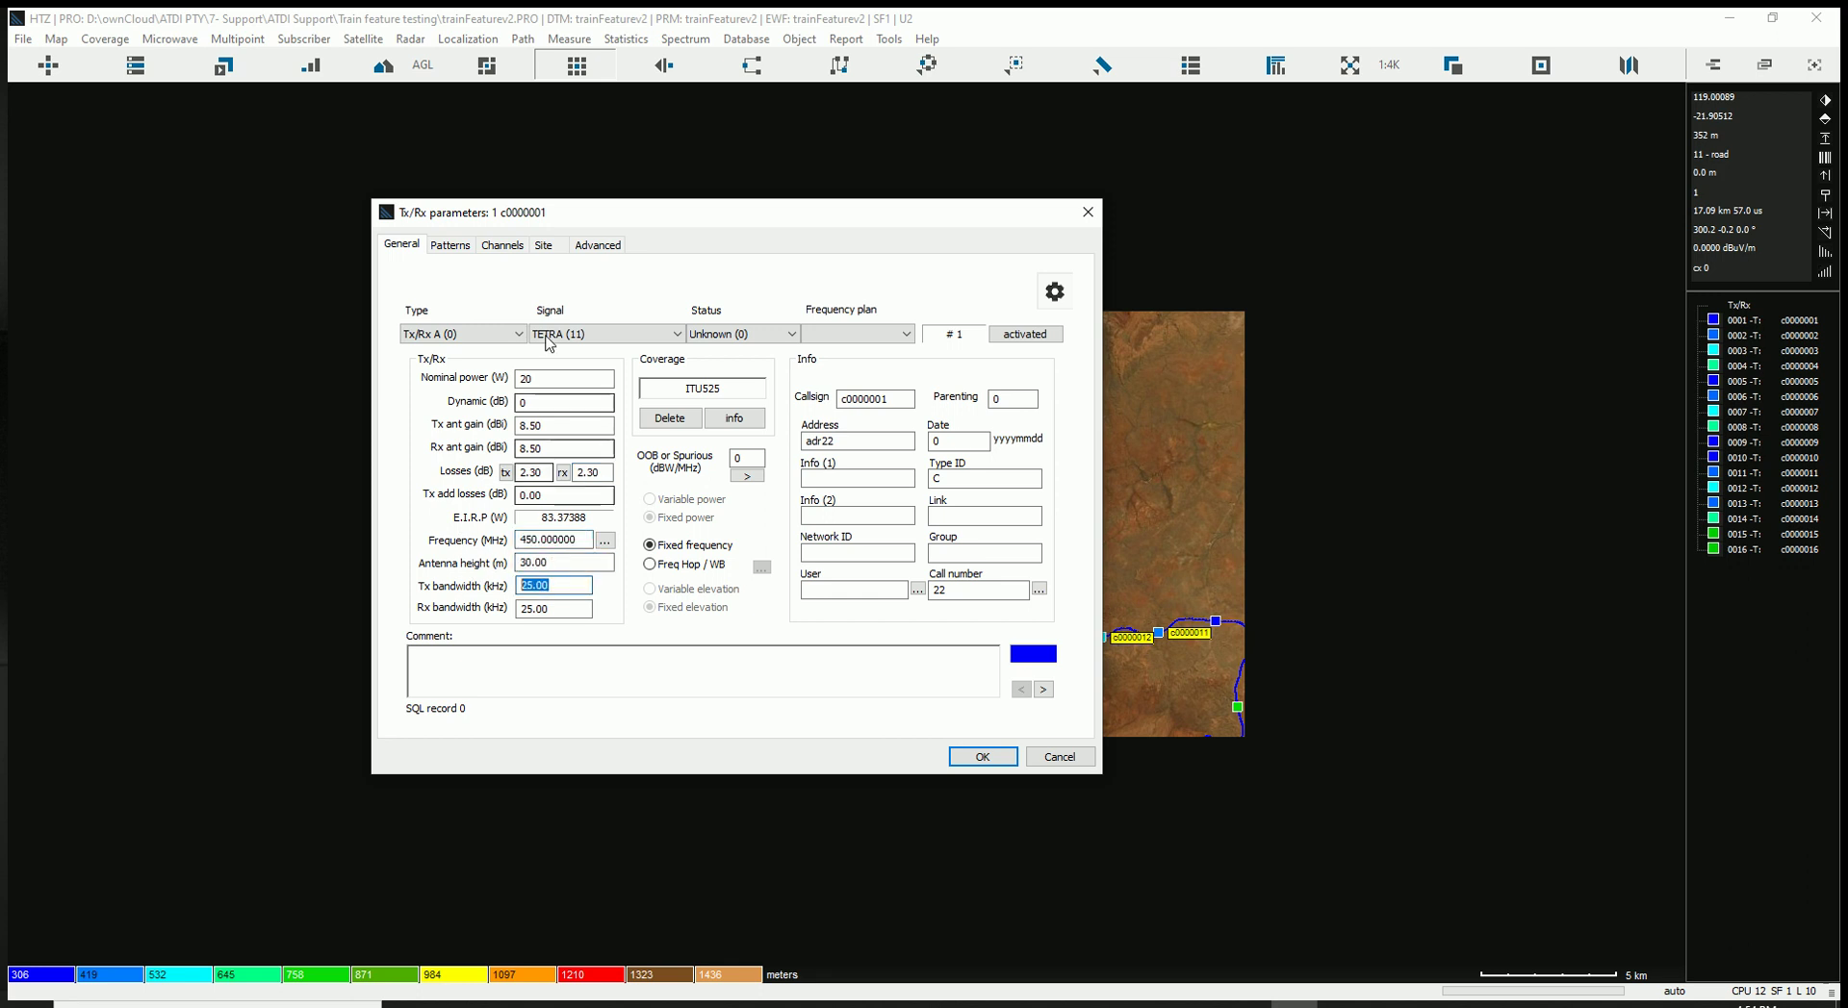
# Select SC229-SFXSNM(D06-F15) from the antenna database for the station's patterns and check the pattern editing and import options
pyautogui.click(448, 246)
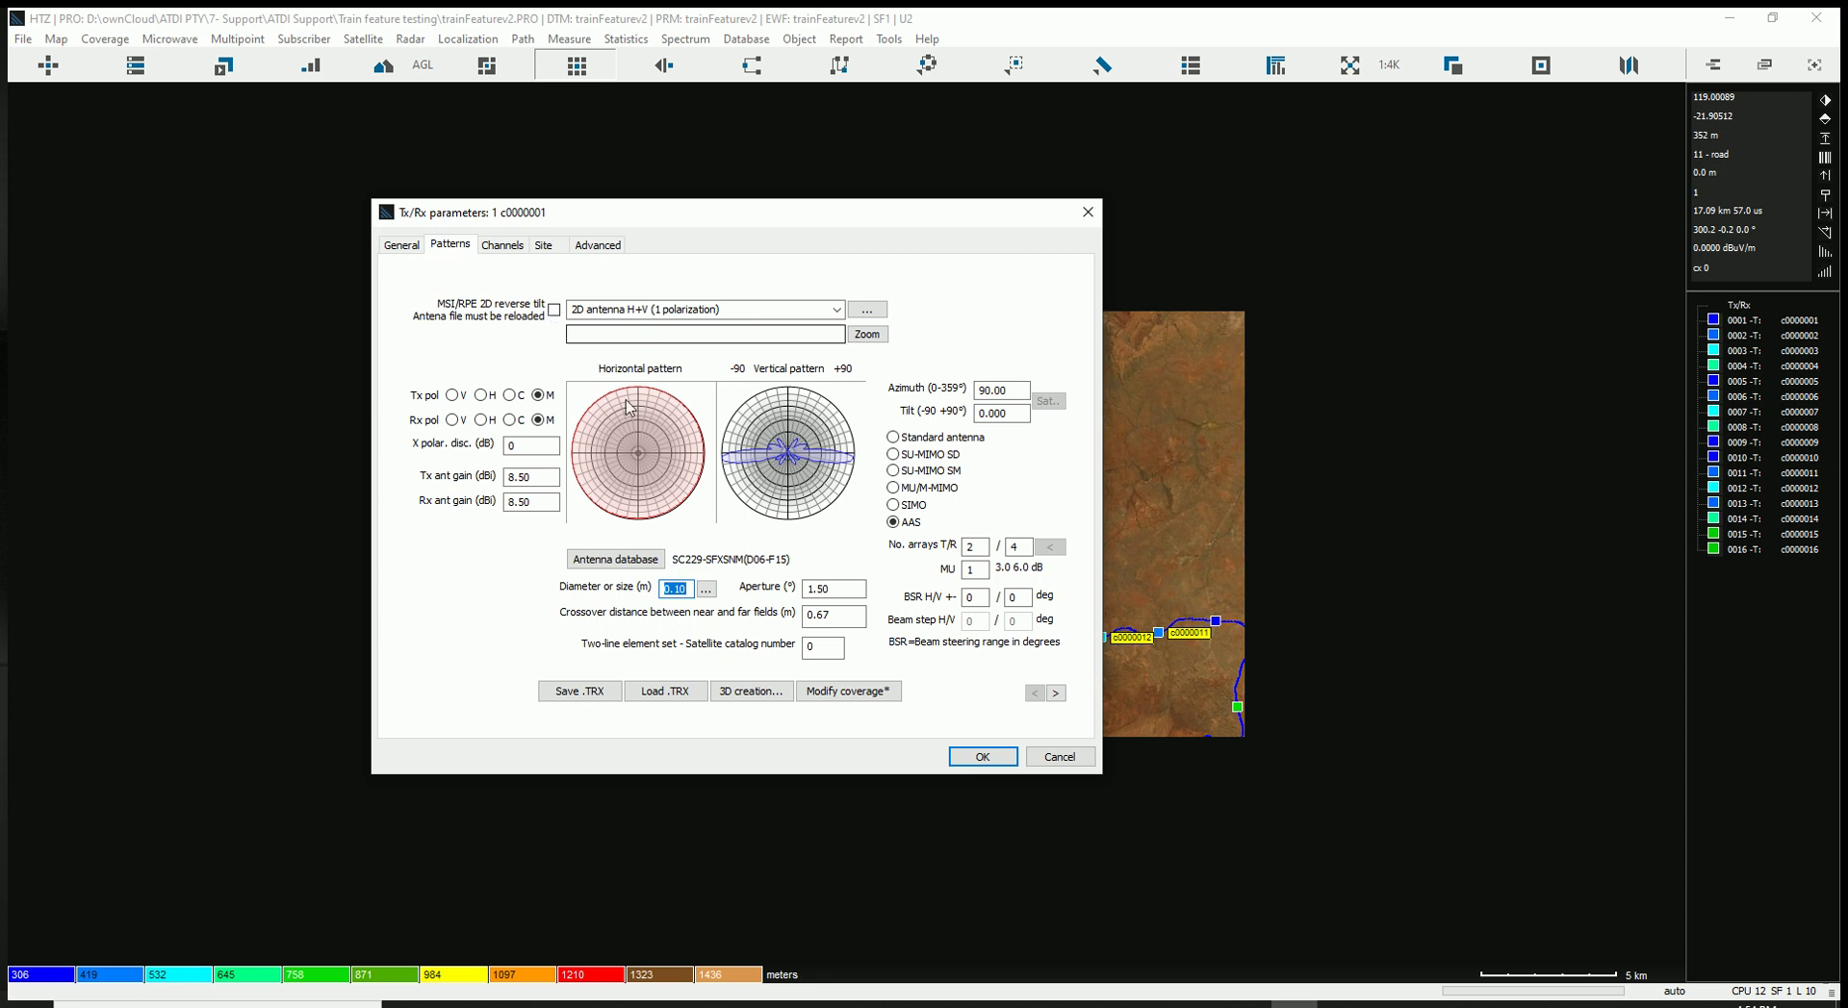
pyautogui.click(615, 559)
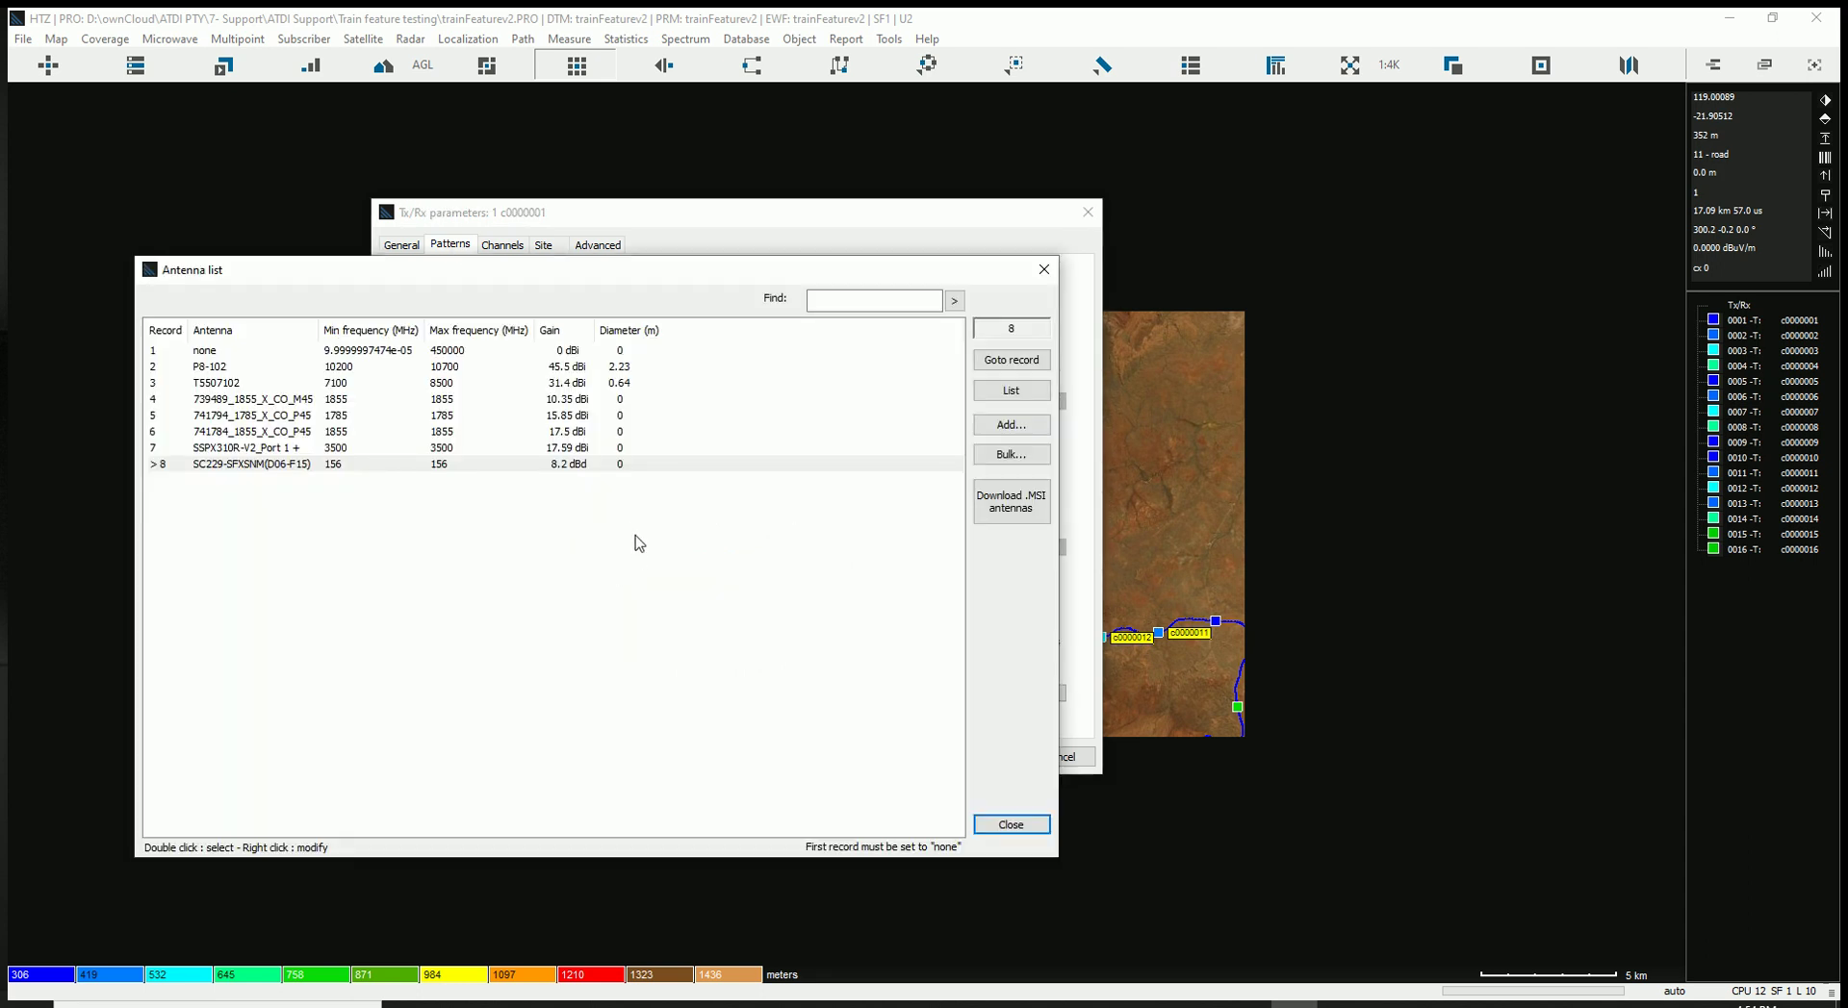
pyautogui.doubleClick(857, 473)
pyautogui.click(866, 310)
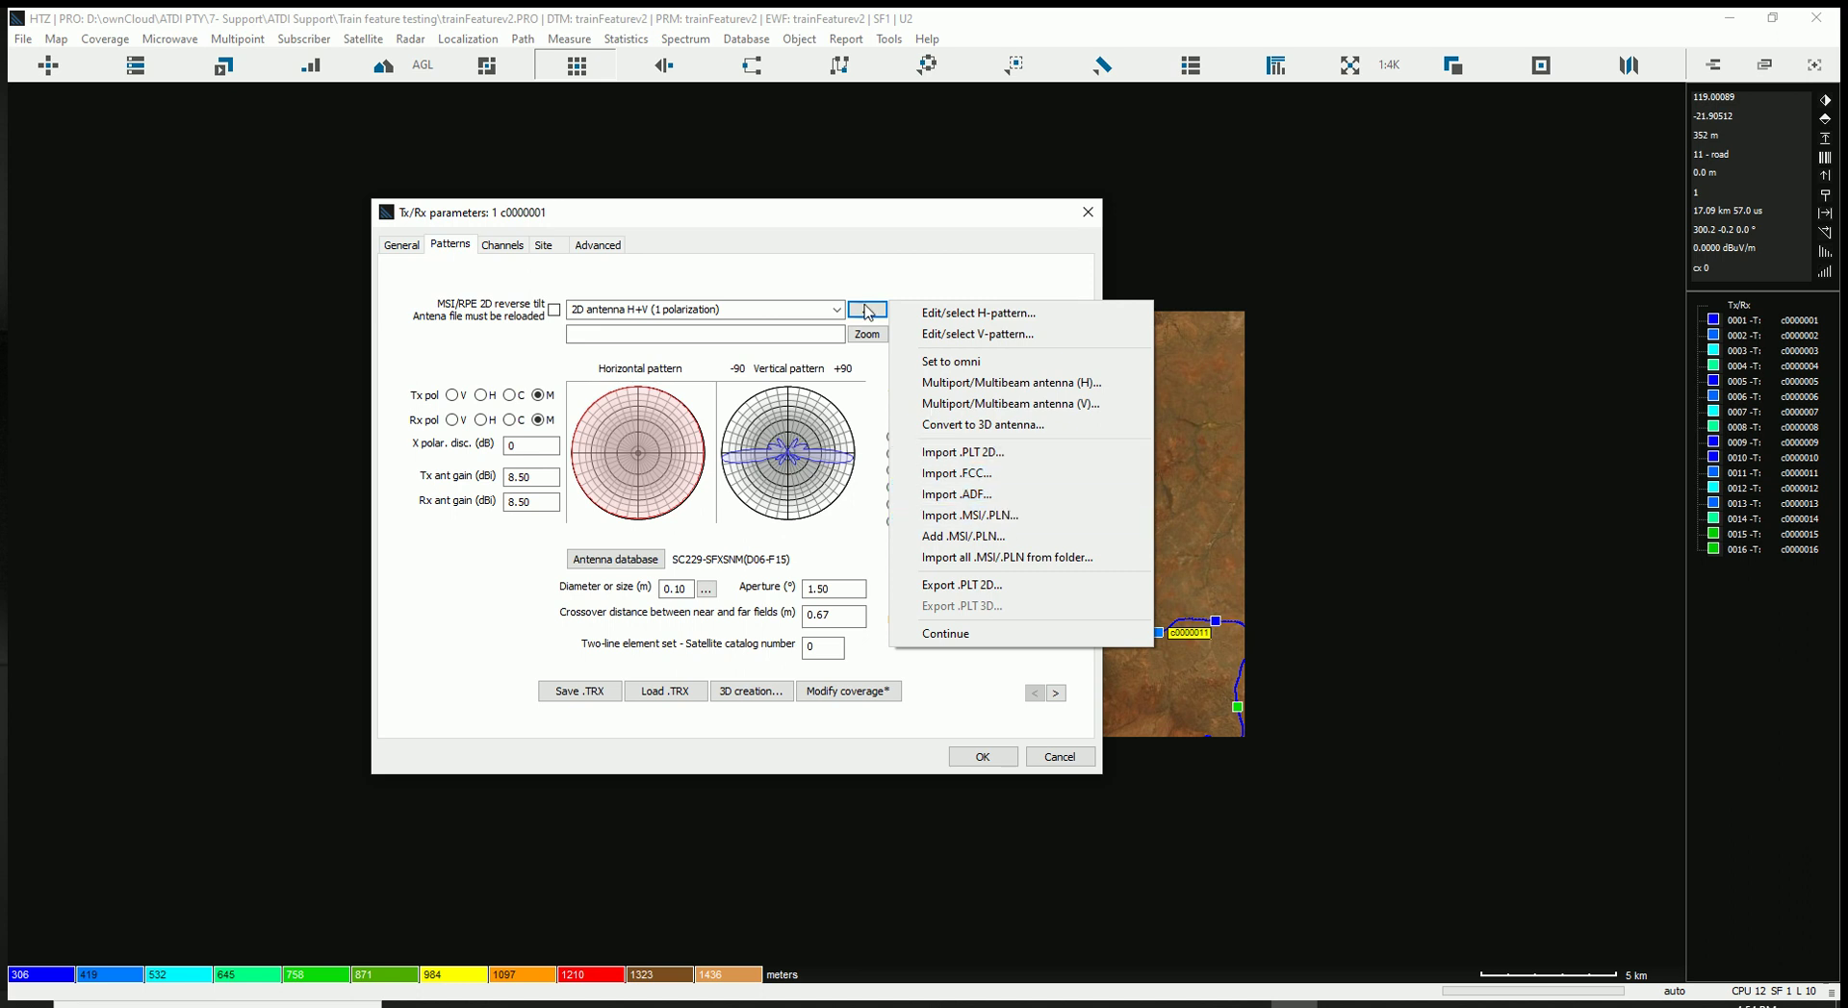
pyautogui.click(830, 334)
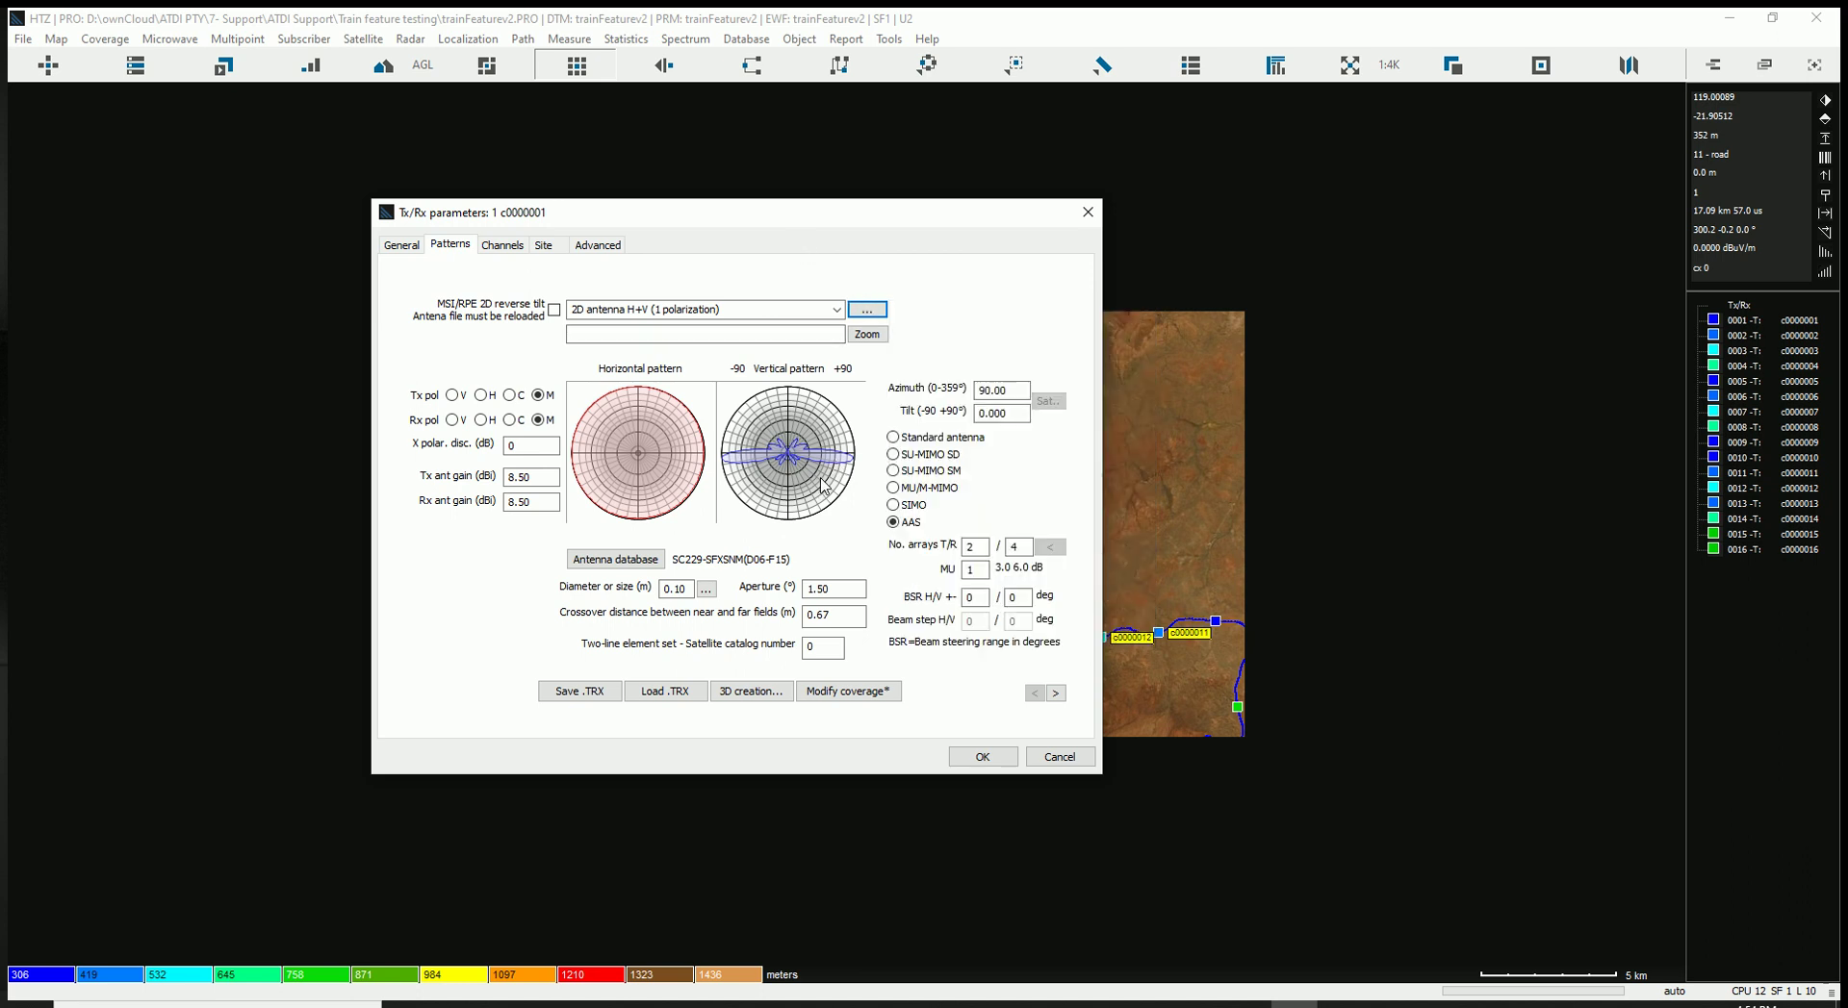
# Review the station's channel frequencies and advanced threshold and traffic parameters, and accept the Tx/Rx parameters
pyautogui.click(502, 246)
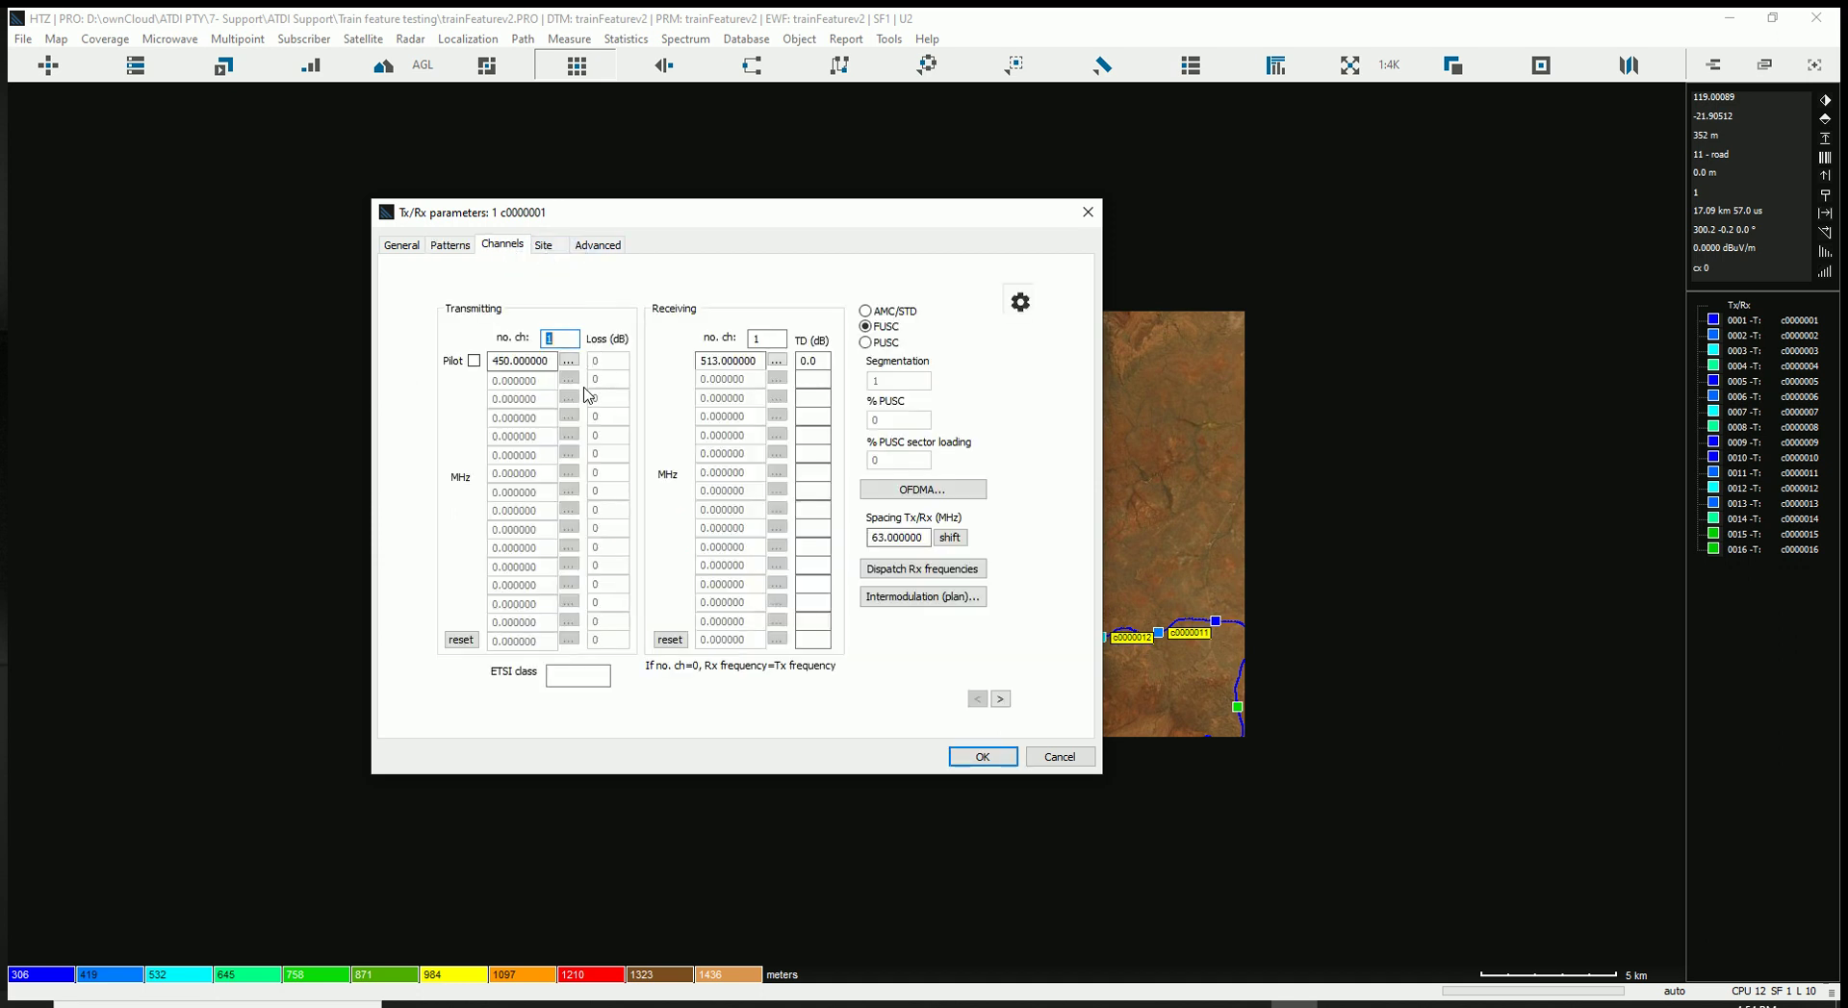
pyautogui.click(598, 246)
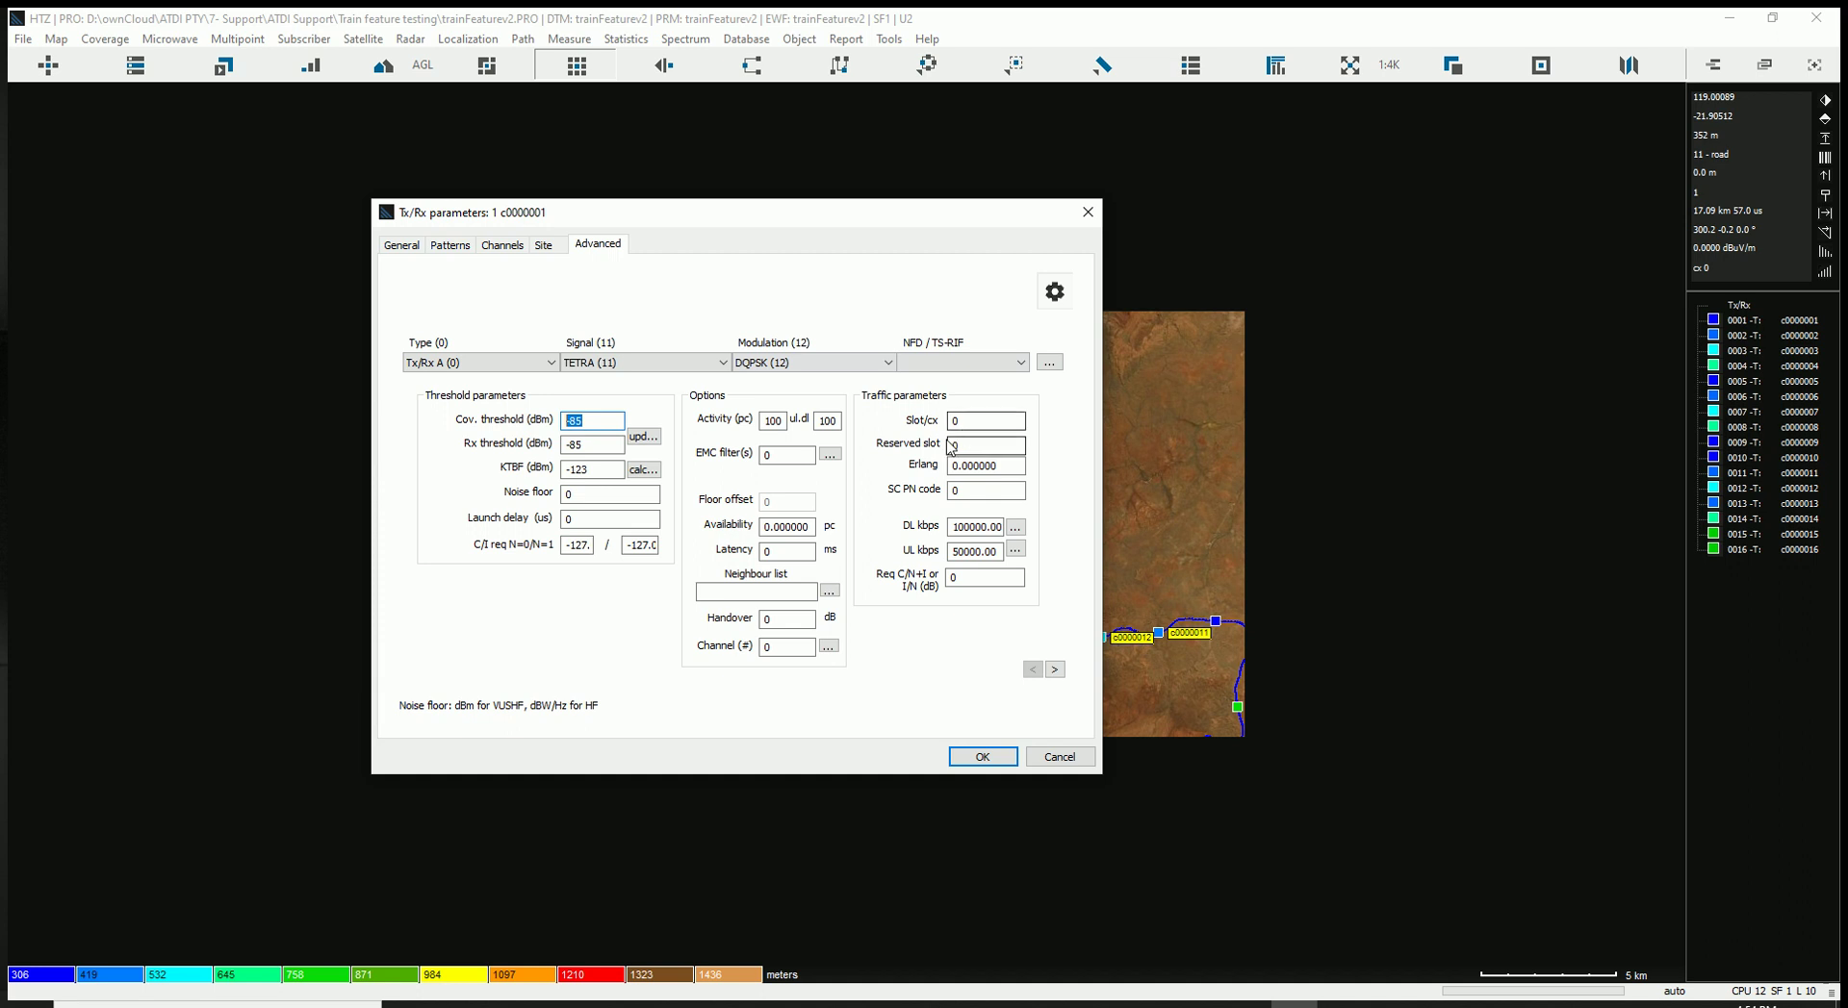
pyautogui.click(992, 421)
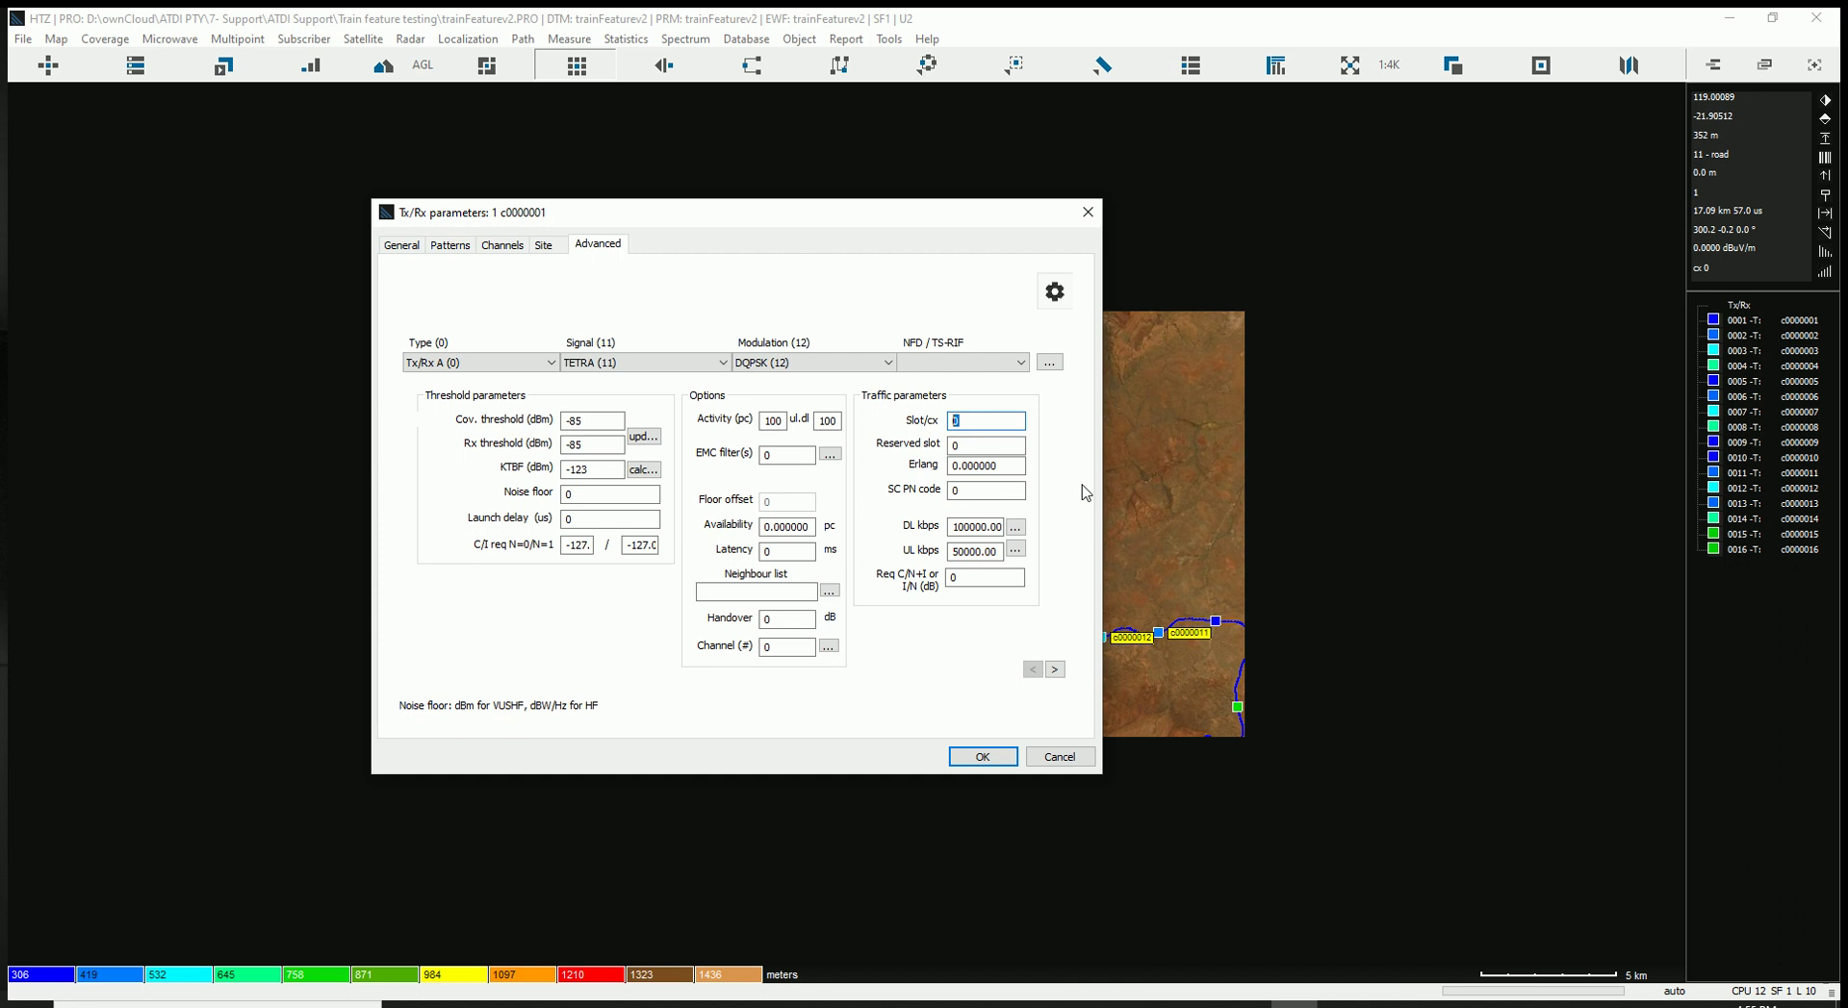
pyautogui.click(978, 755)
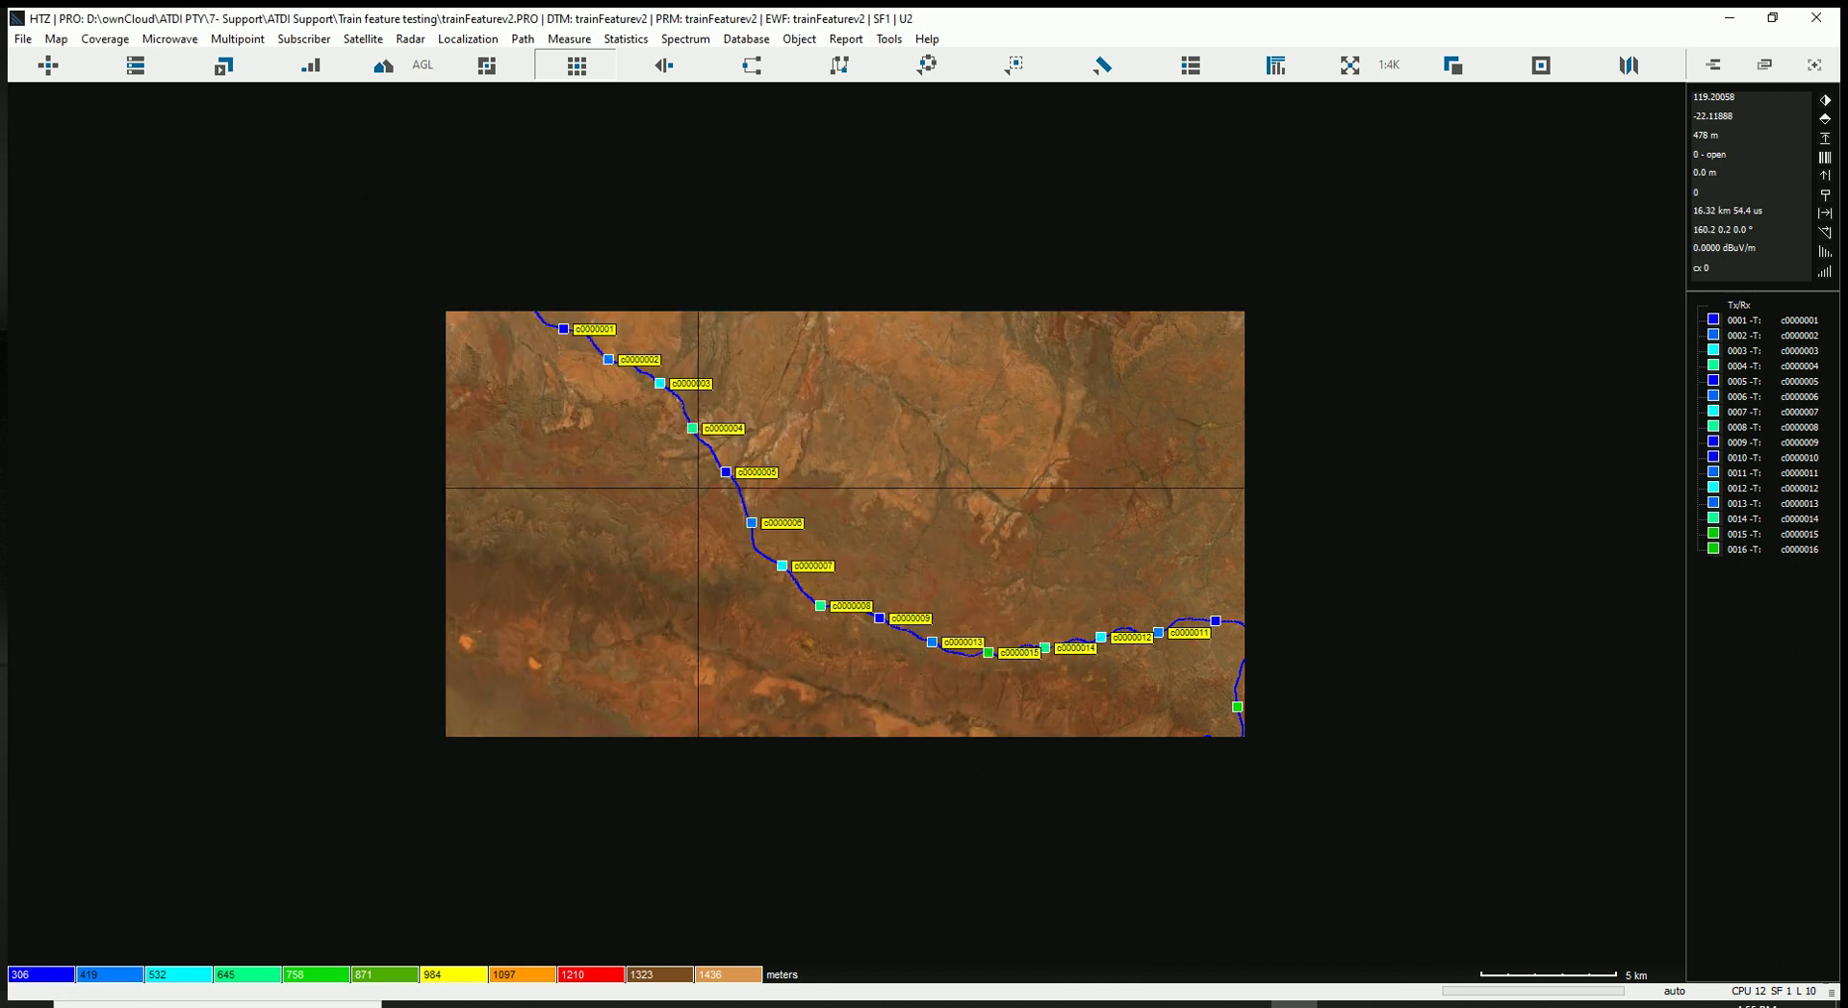
# Display the stations' horizontal antenna patterns on the map and inspect them along the rail line
pyautogui.doubleClick(946, 430)
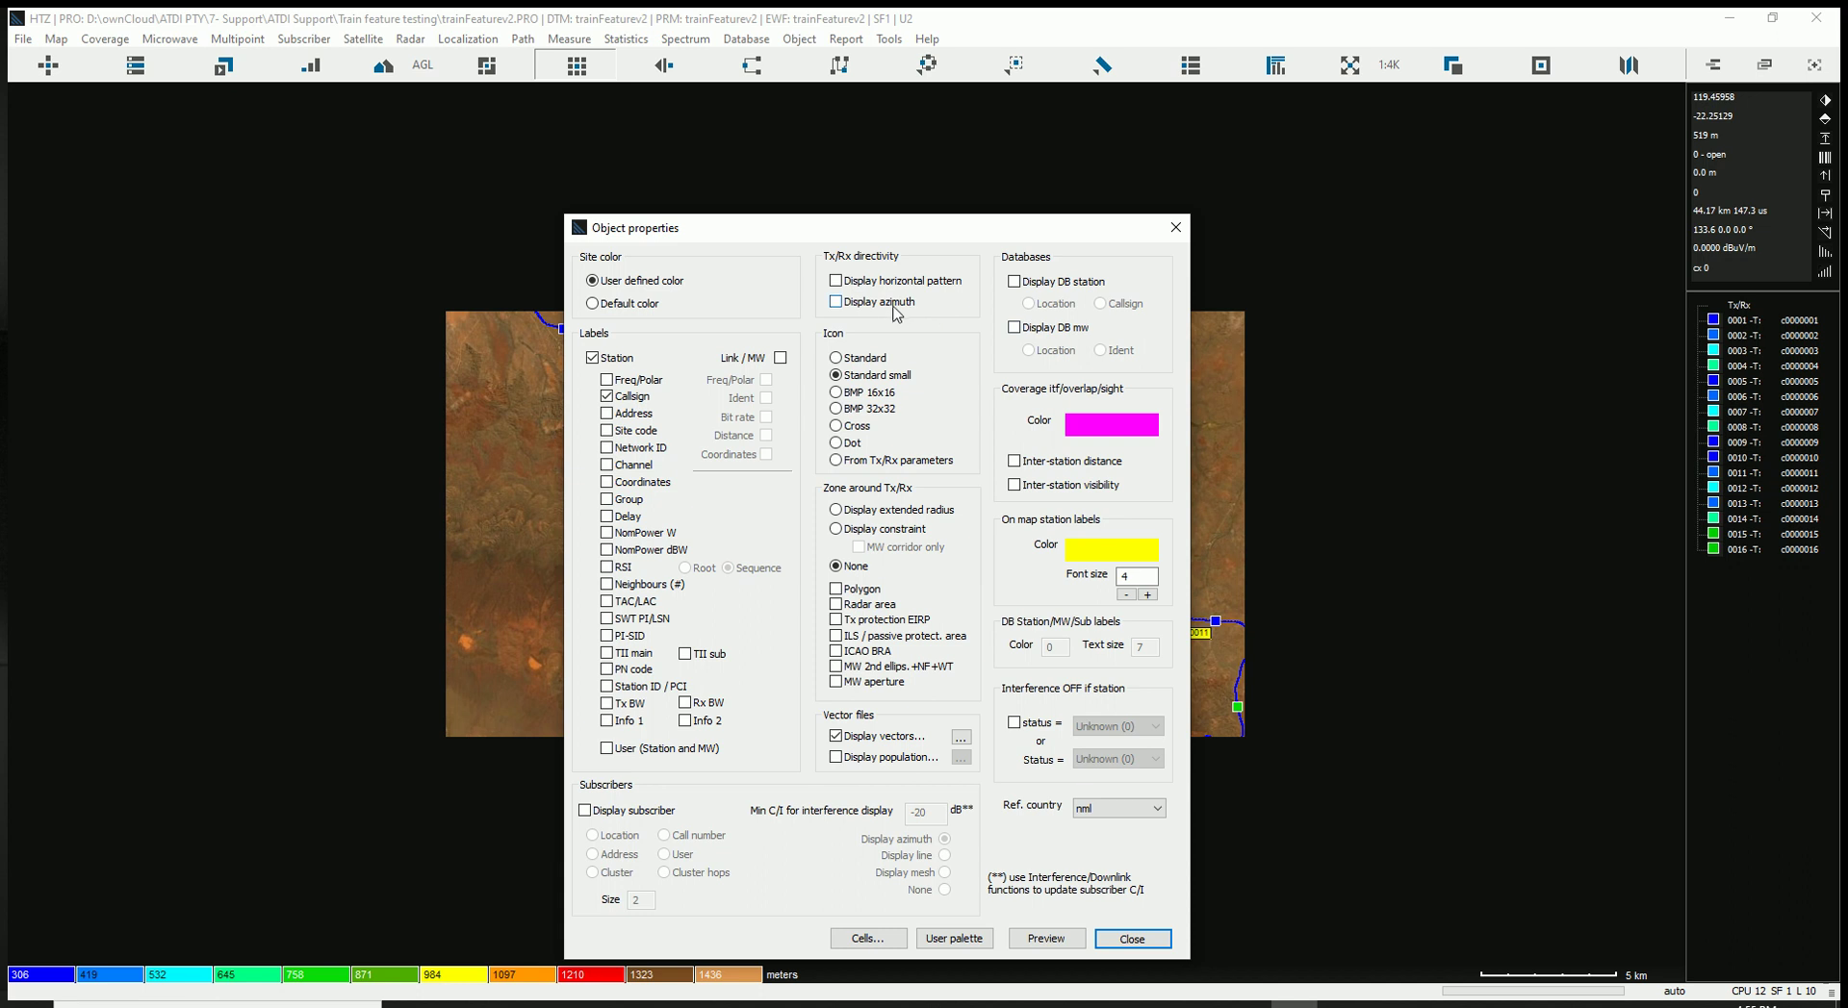
pyautogui.press('Return')
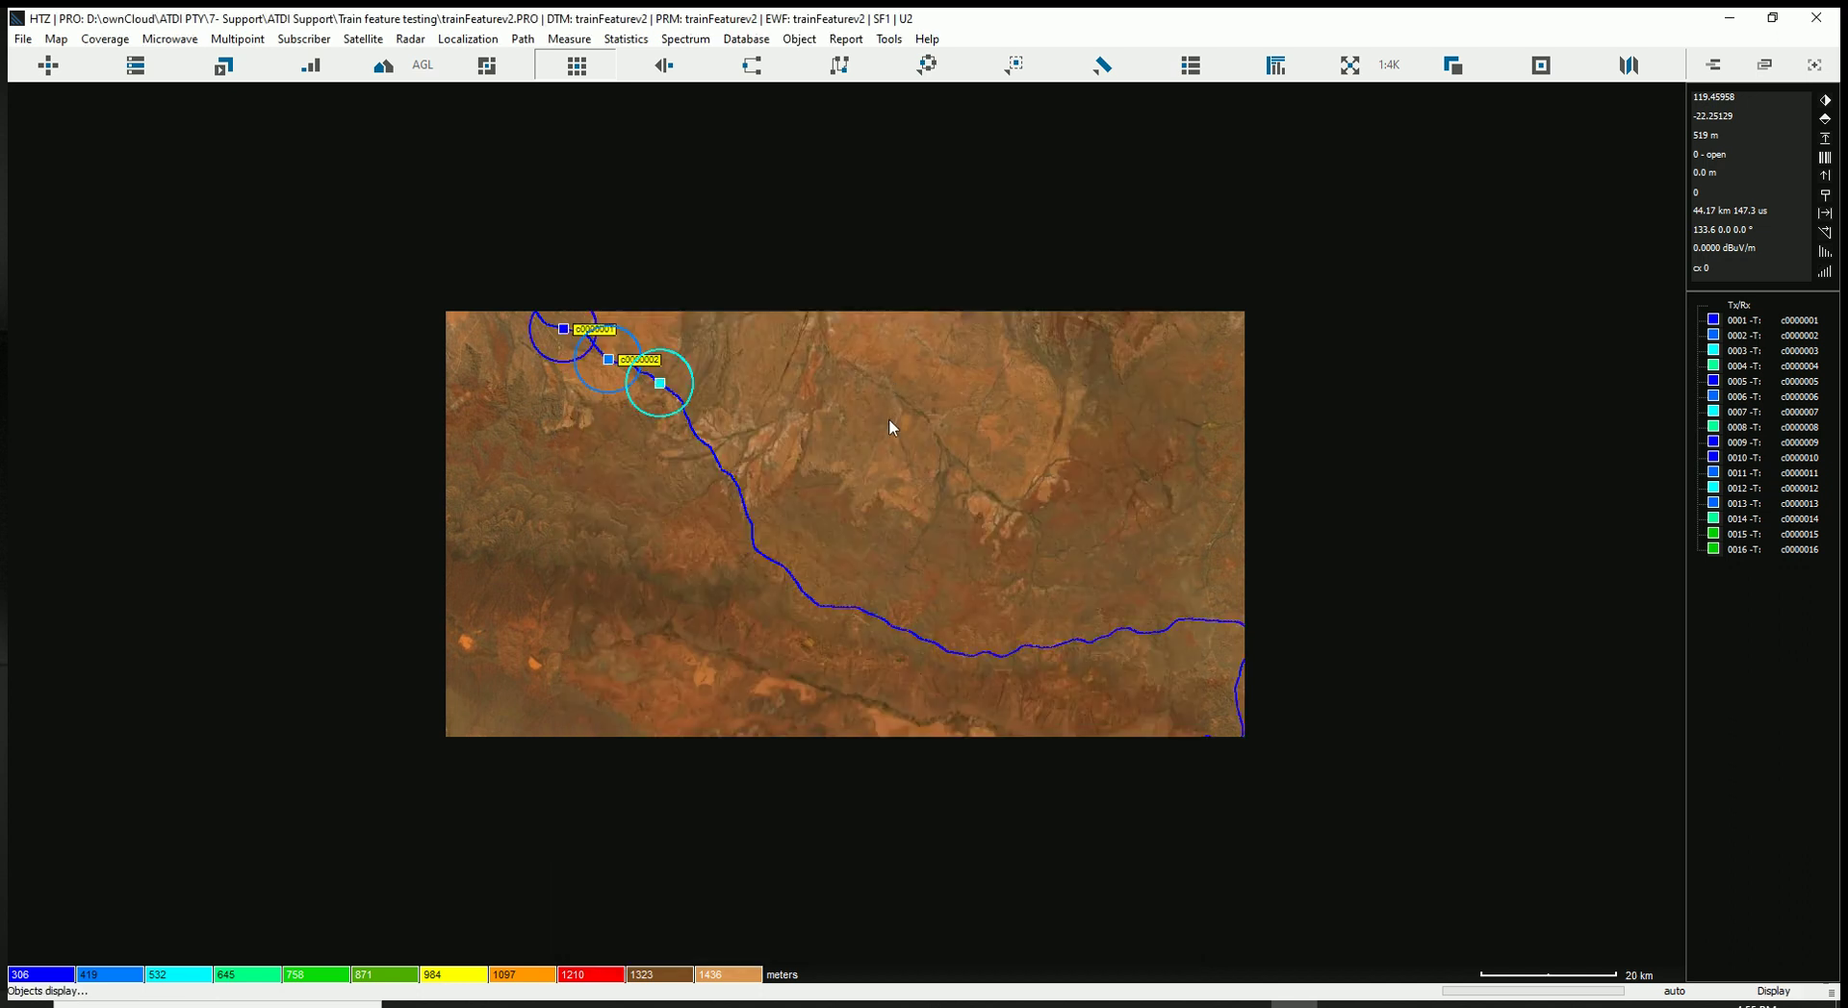
pyautogui.scroll(1, 788, 555)
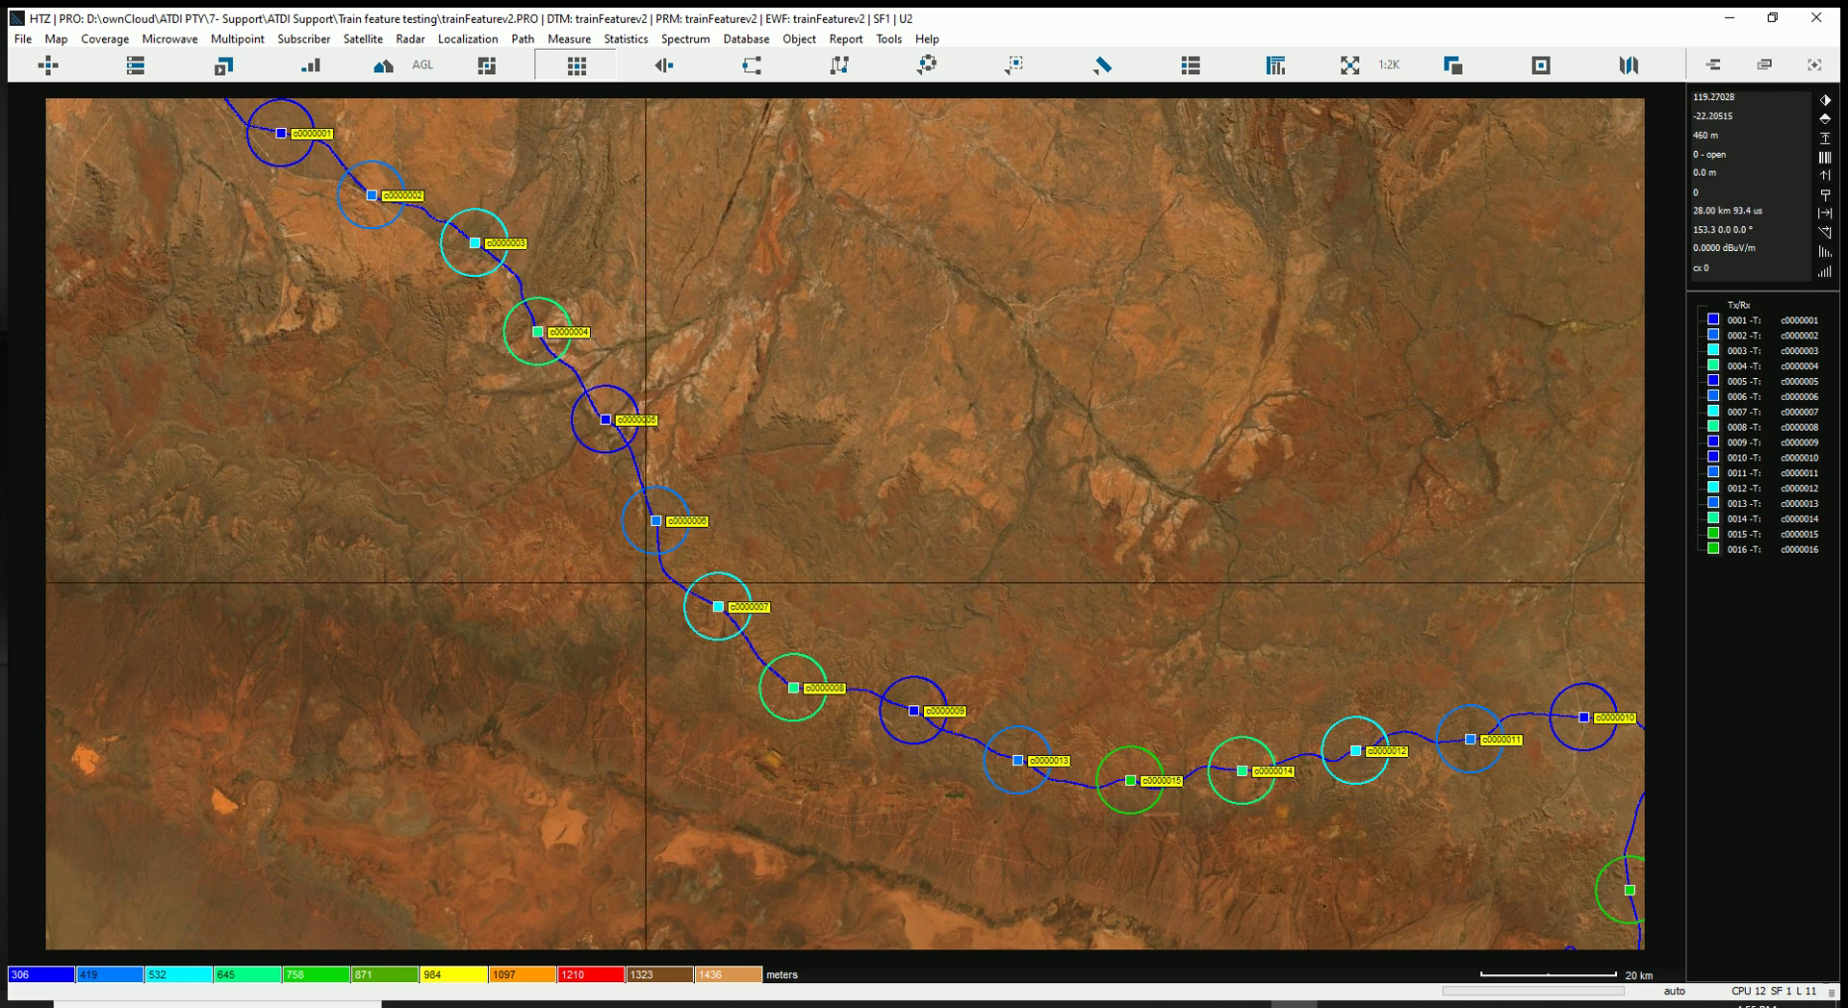
pyautogui.scroll(-1, 991, 754)
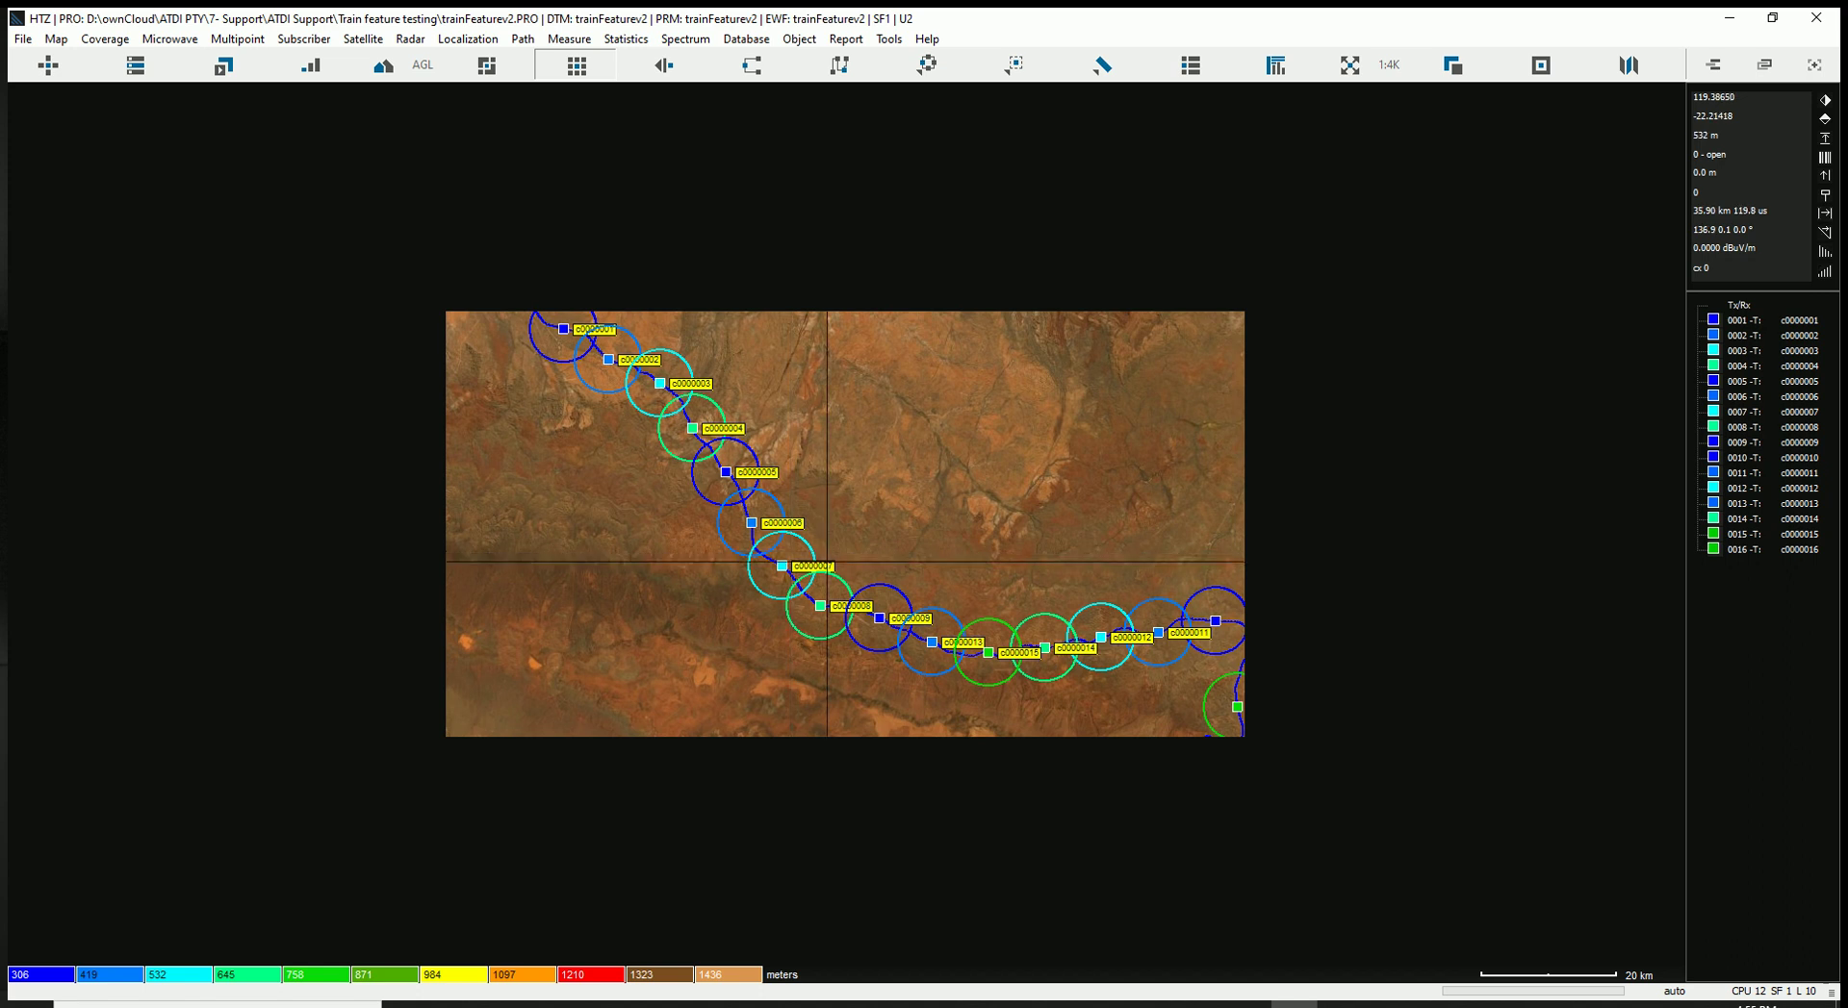
pyautogui.scroll(1, 829, 566)
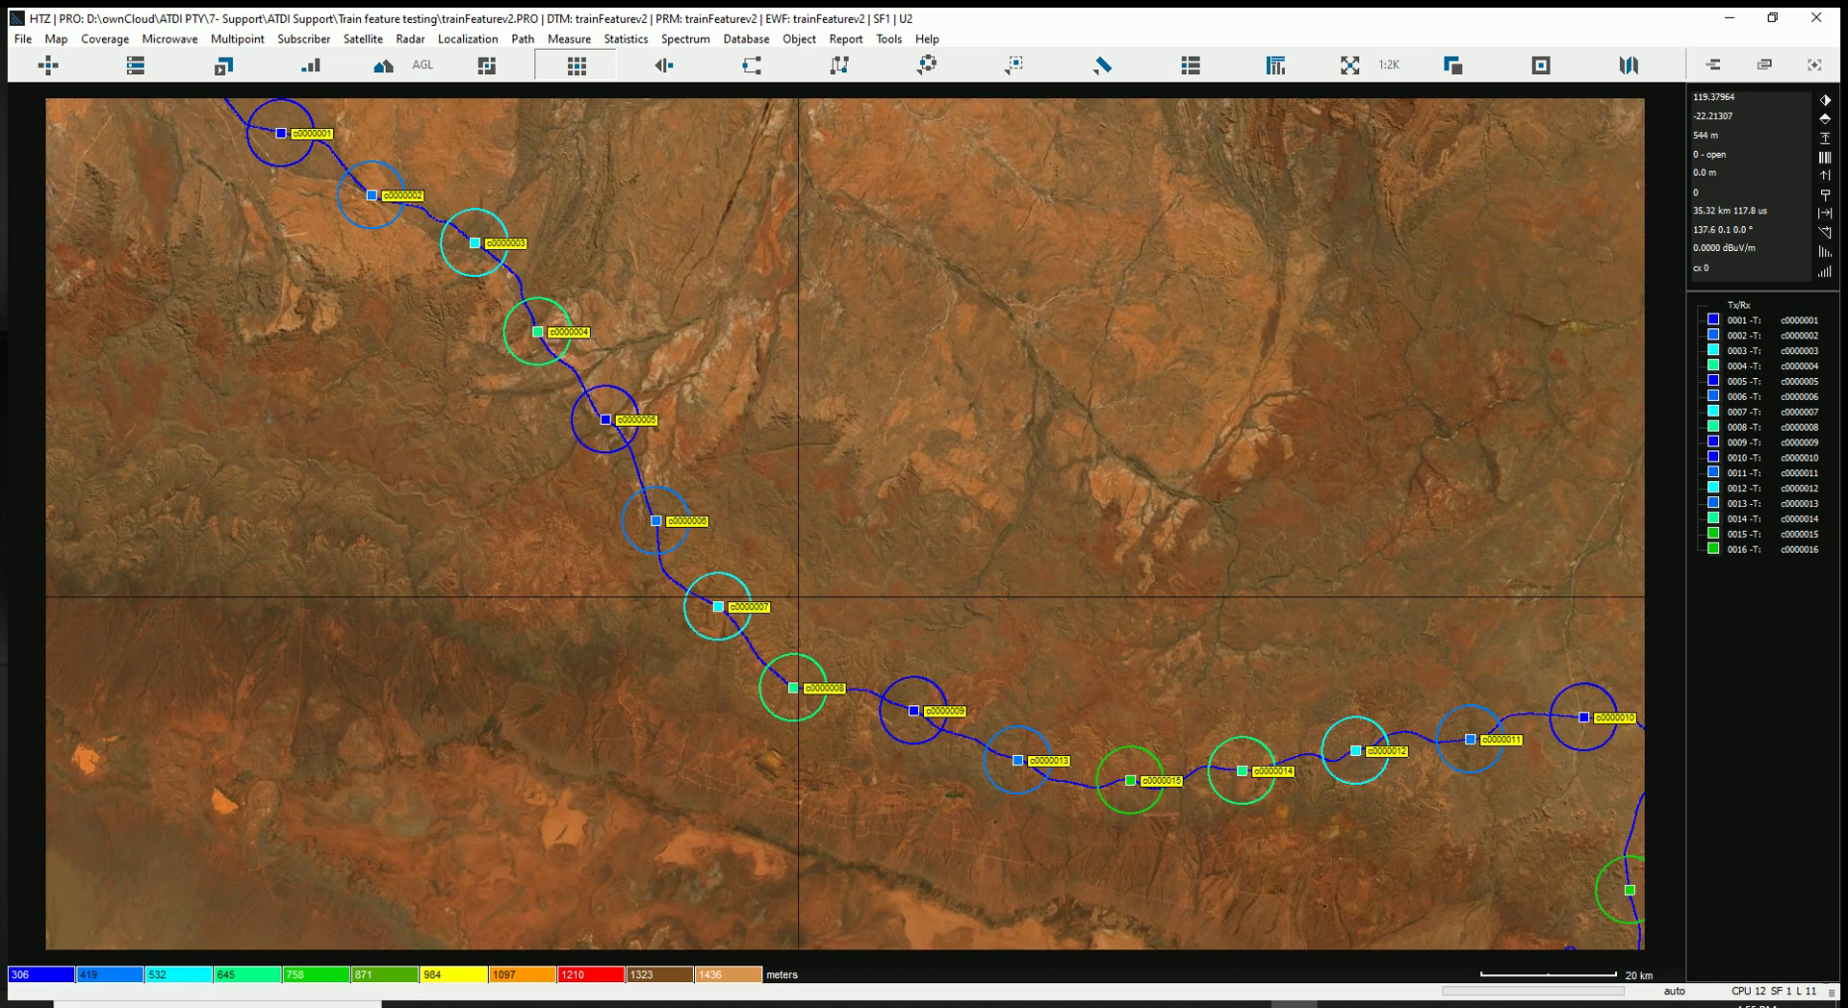
pyautogui.scroll(-1, 808, 600)
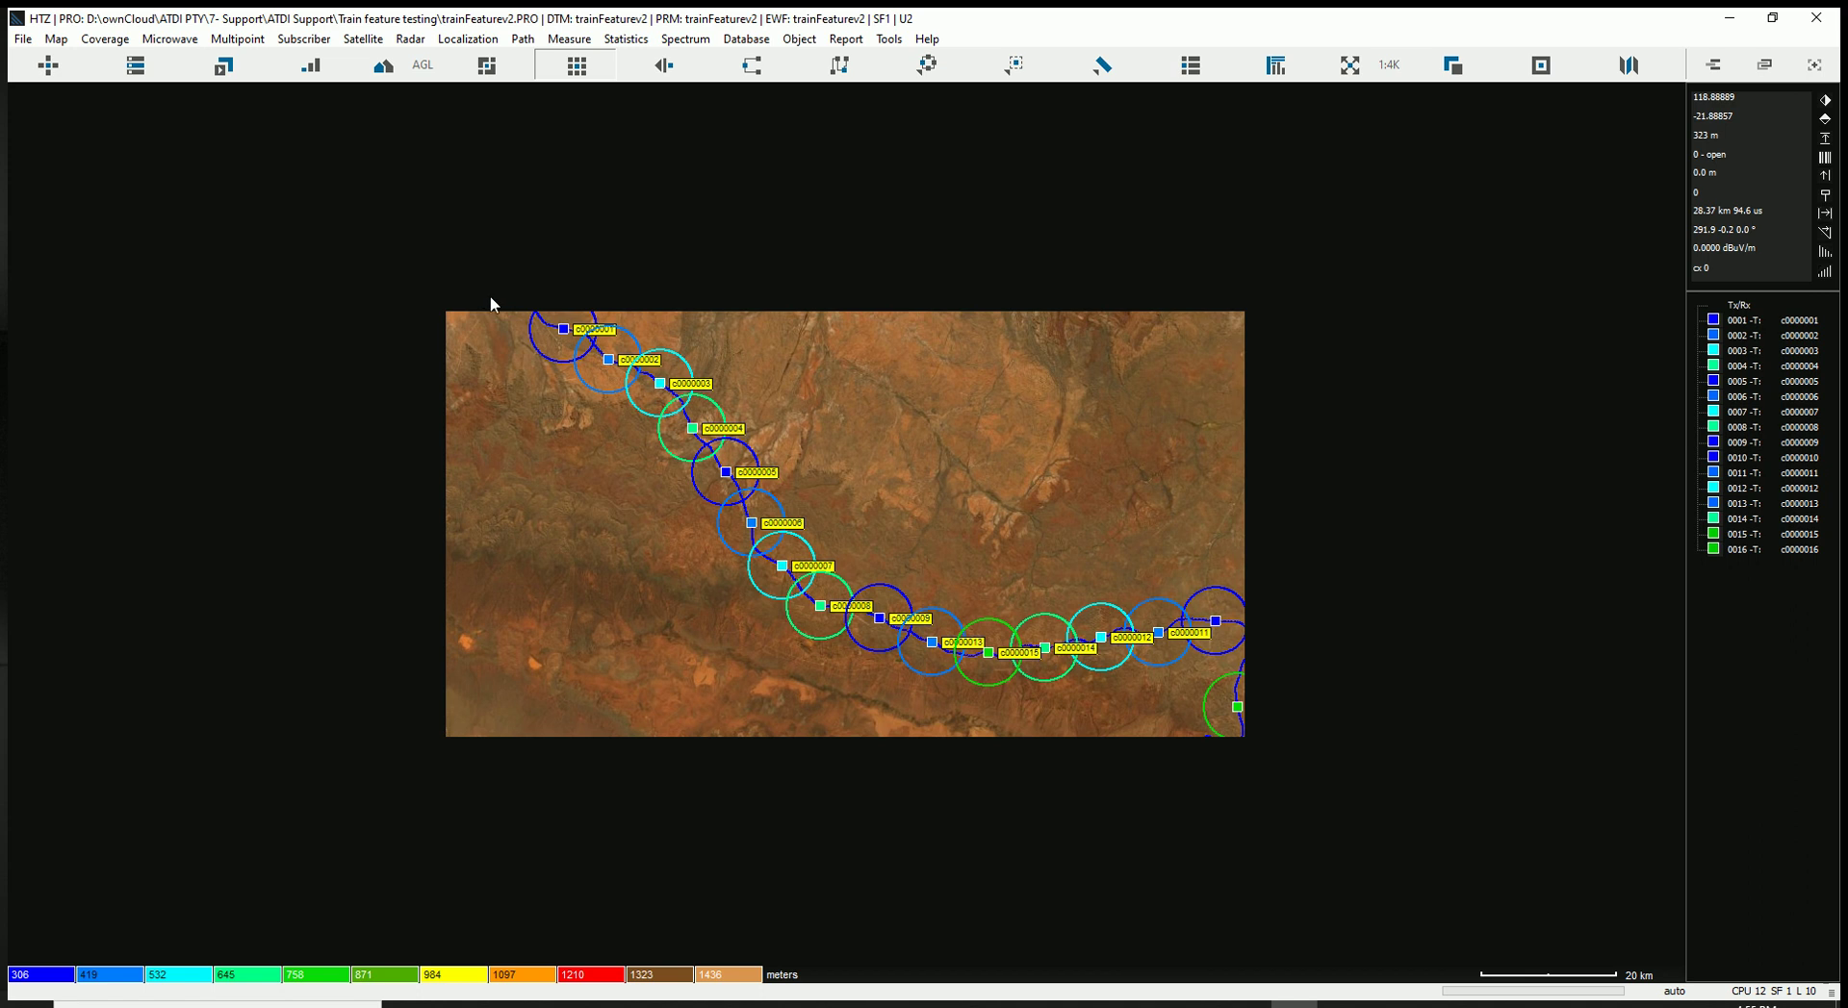
pyautogui.scroll(1, 520, 327)
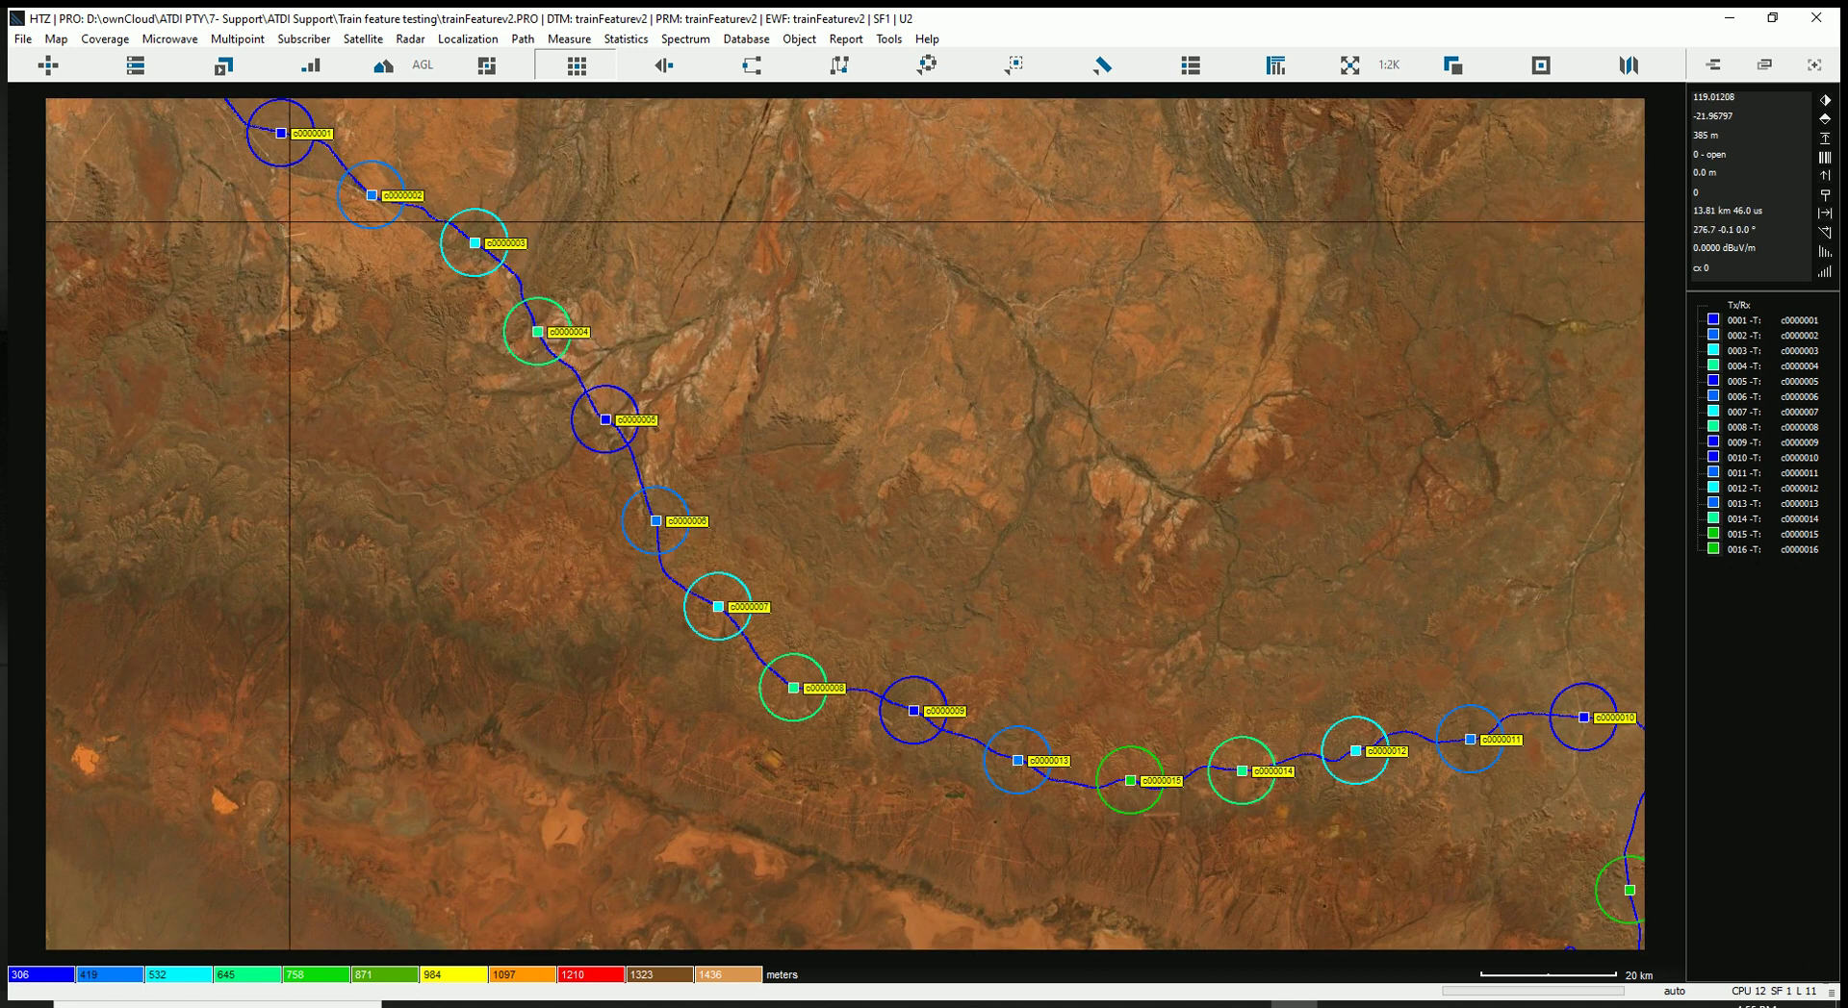
pyautogui.scroll(-1, 261, 188)
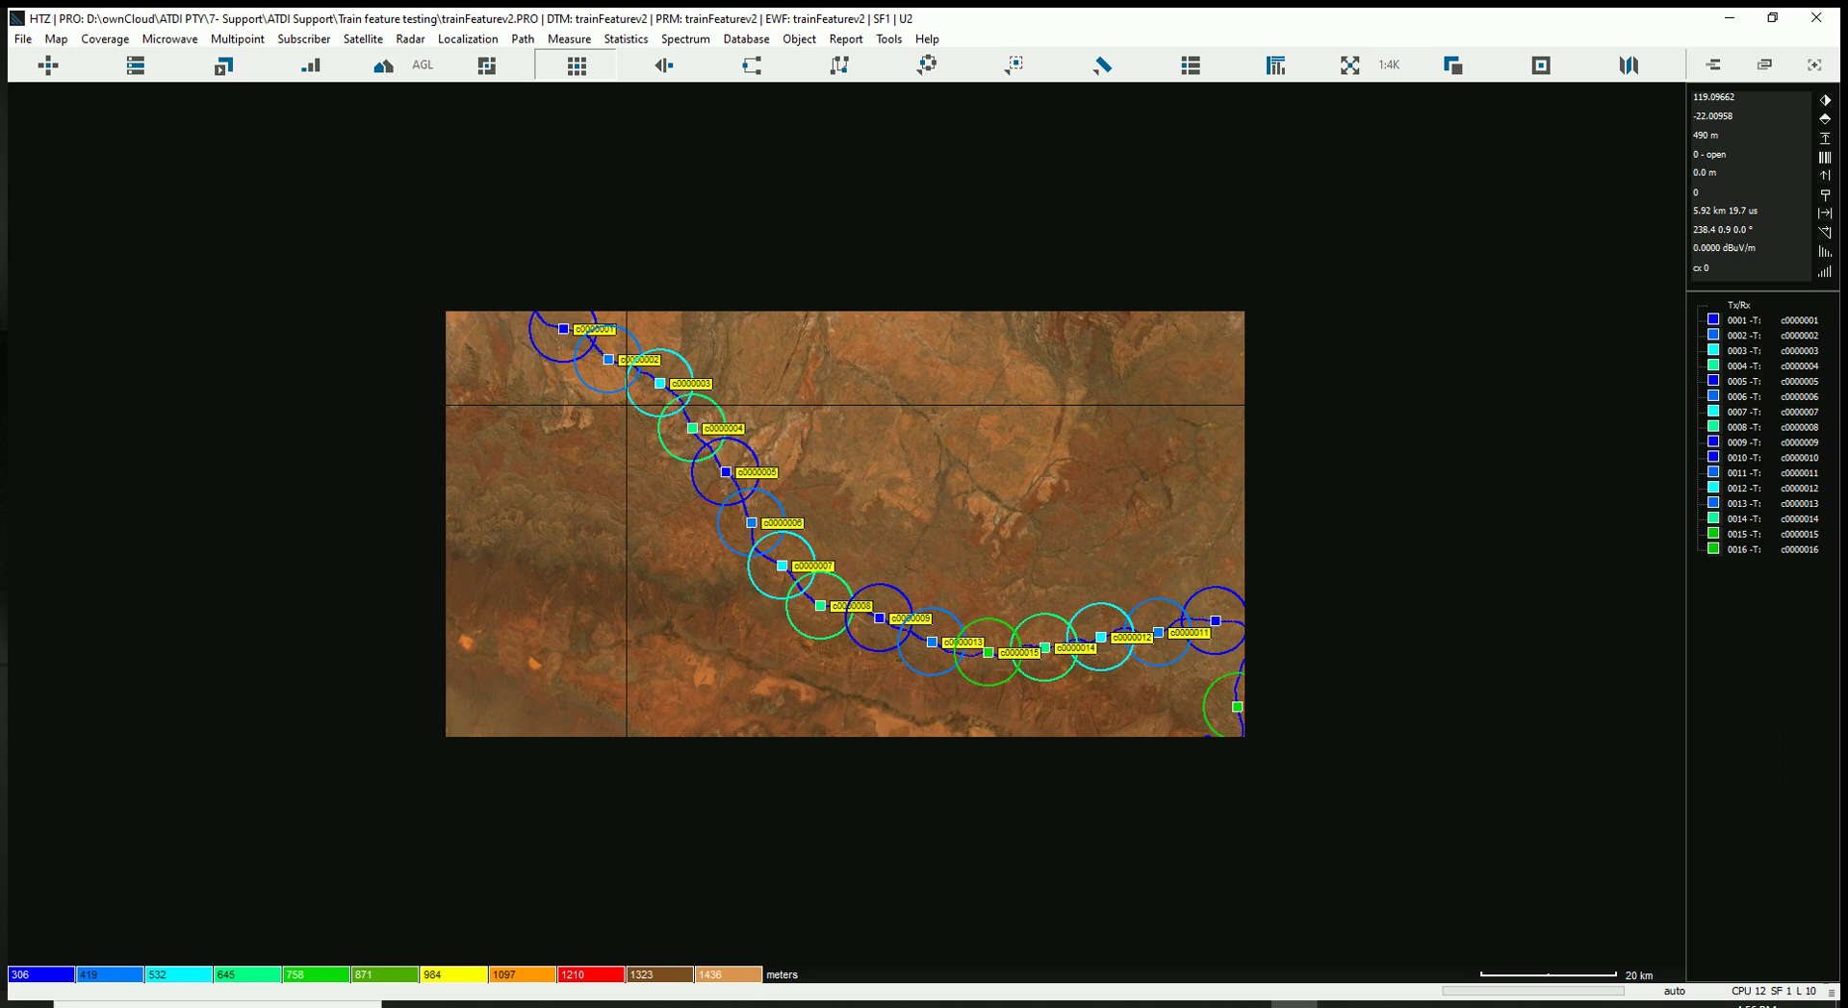
# Set up a vector line mobile to fixed stations P2P calculation and review its nearest clutter code and pixel step options
pyautogui.click(248, 42)
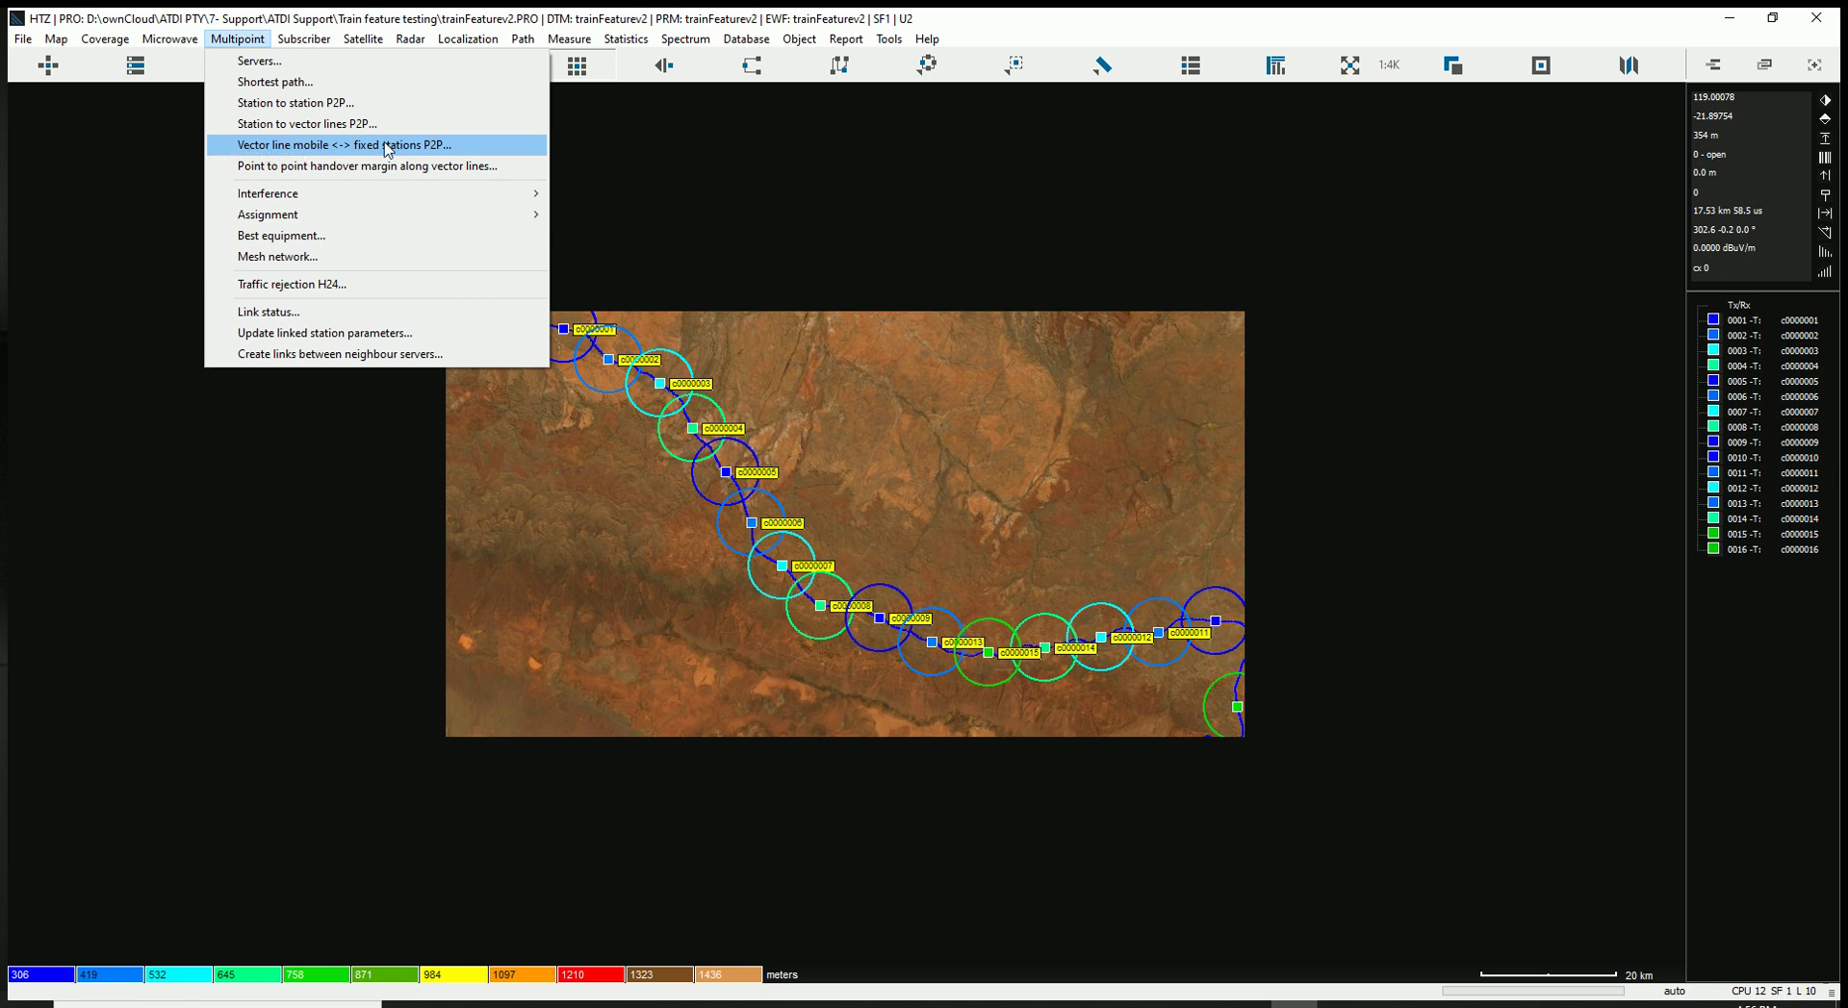
pyautogui.click(388, 146)
pyautogui.moveTo(385, 29); pyautogui.dragTo(549, 268)
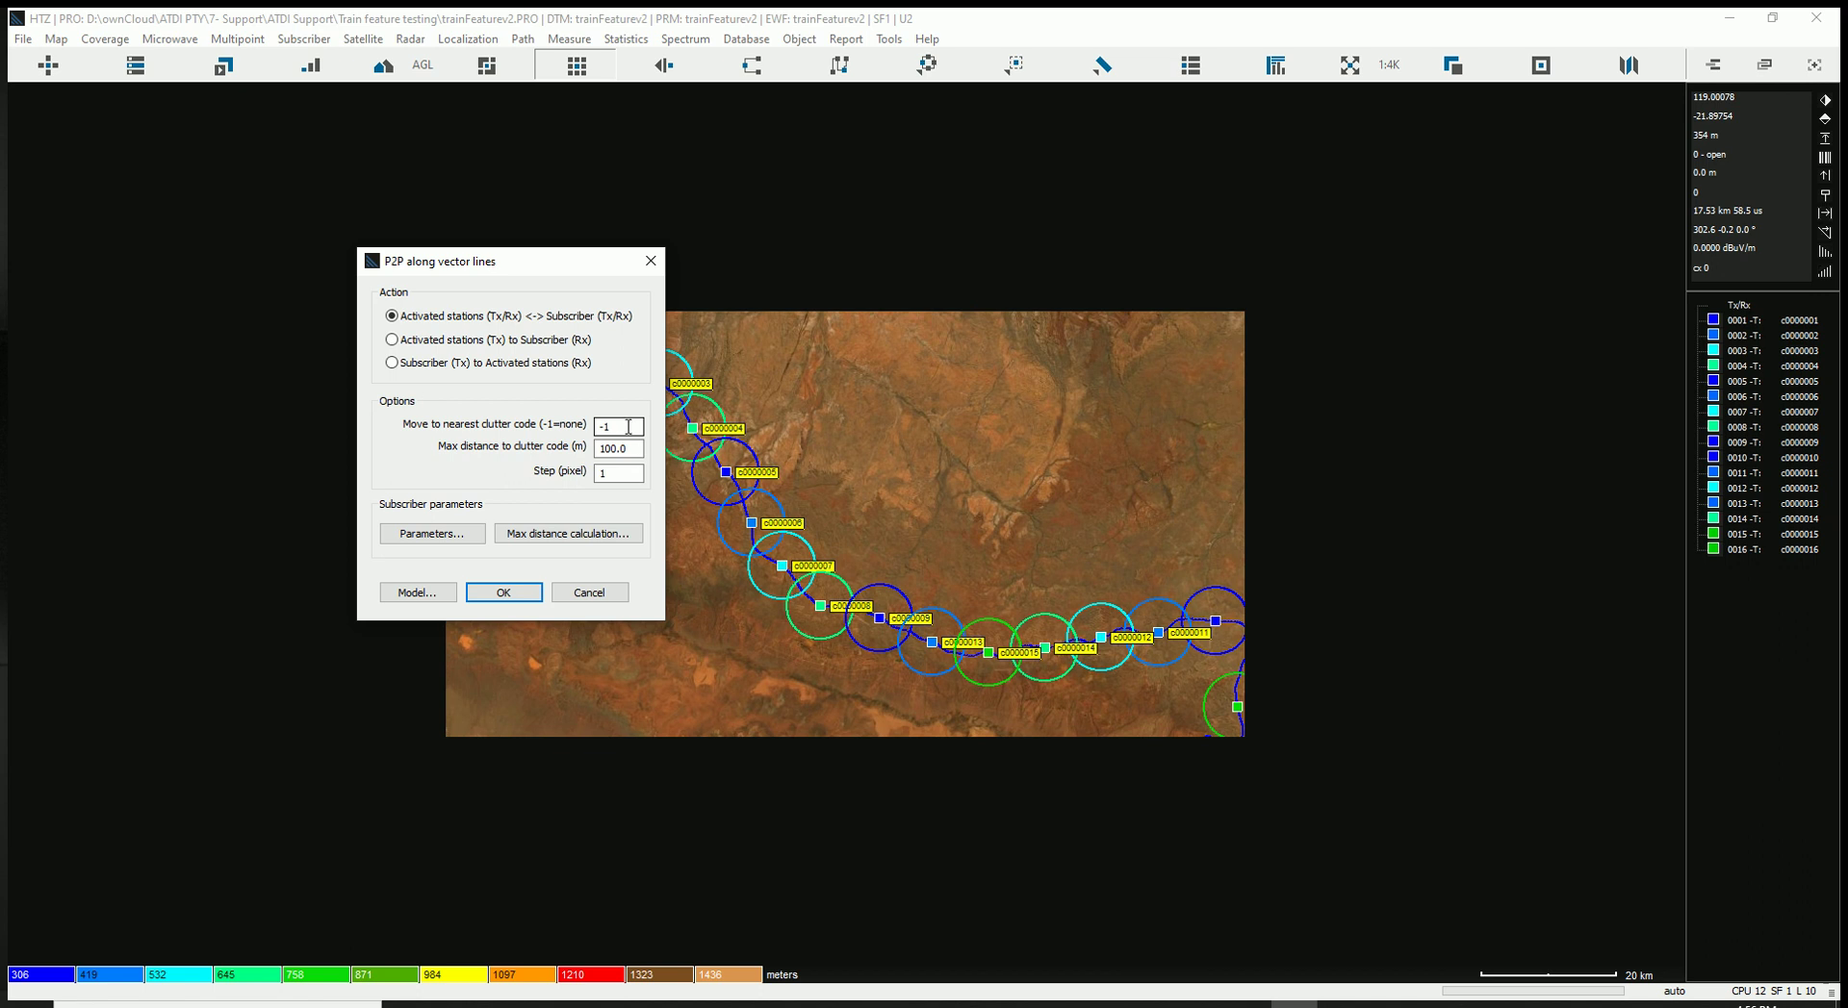
pyautogui.doubleClick(627, 426)
pyautogui.click(621, 474)
pyautogui.doubleClick(621, 473)
# Load MS.TRX as the subscriber parameters for the P2P calculation along vector lines
pyautogui.click(453, 535)
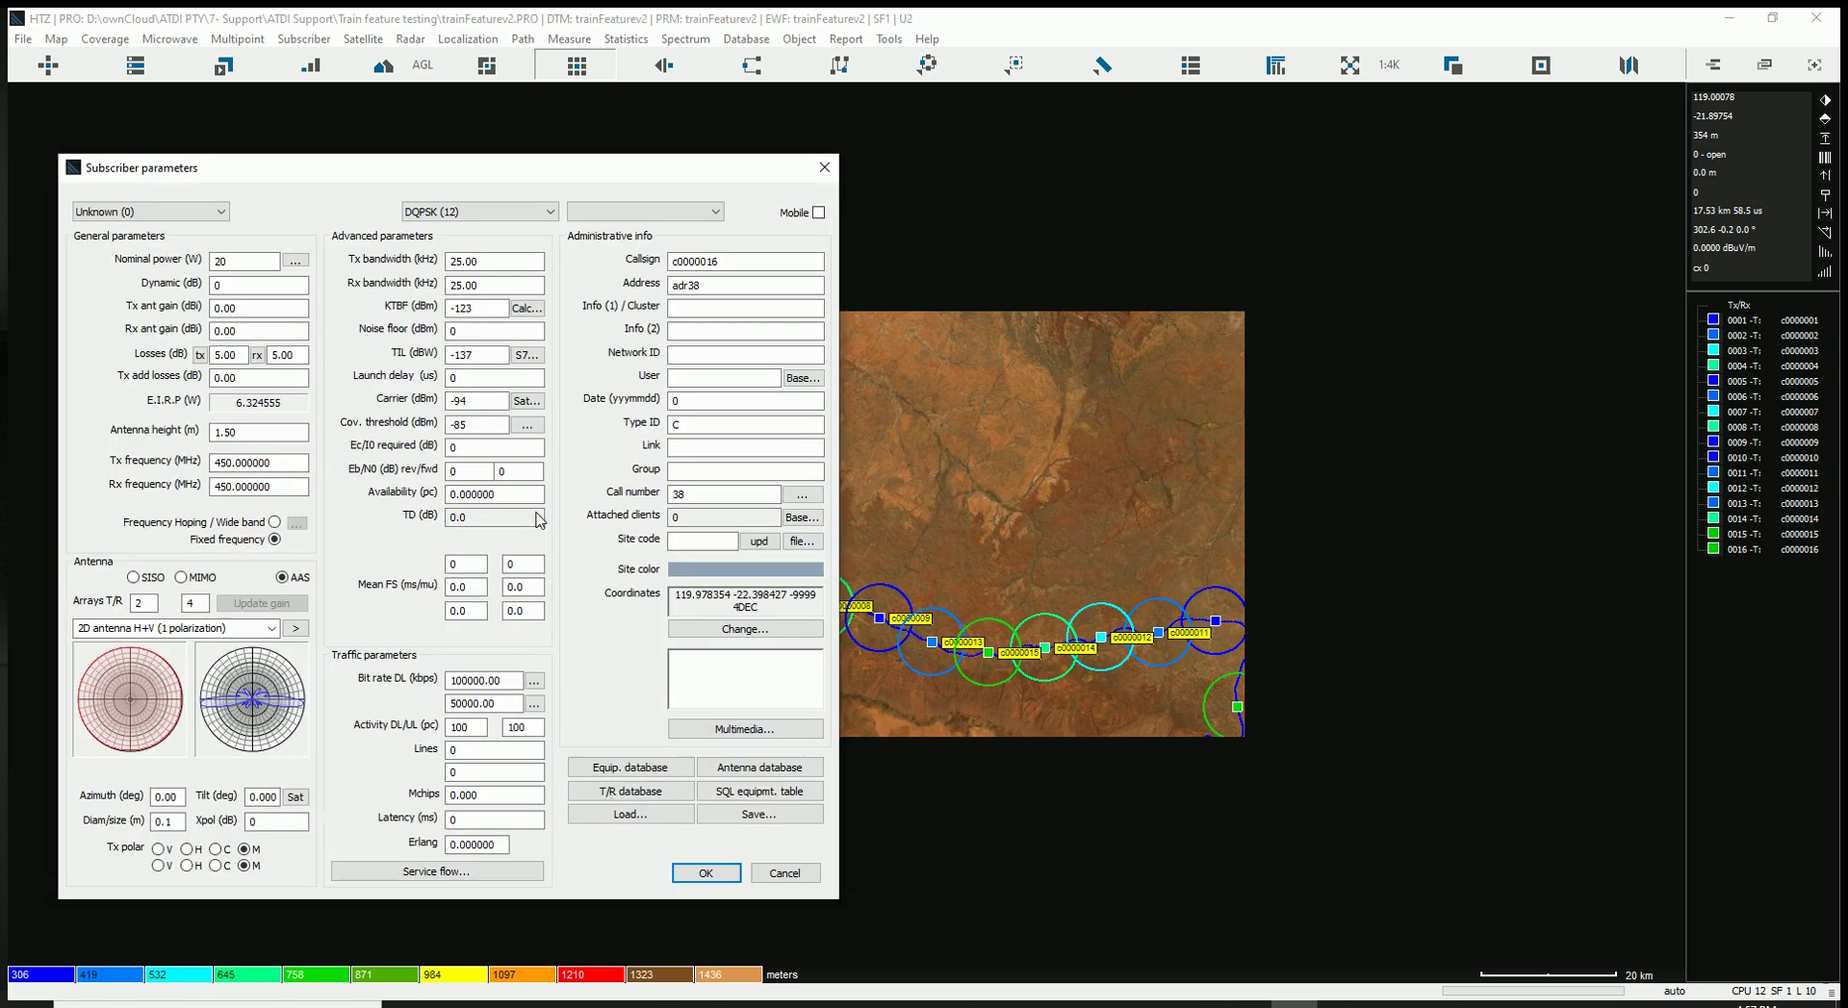
pyautogui.moveTo(447, 173); pyautogui.dragTo(1003, 171)
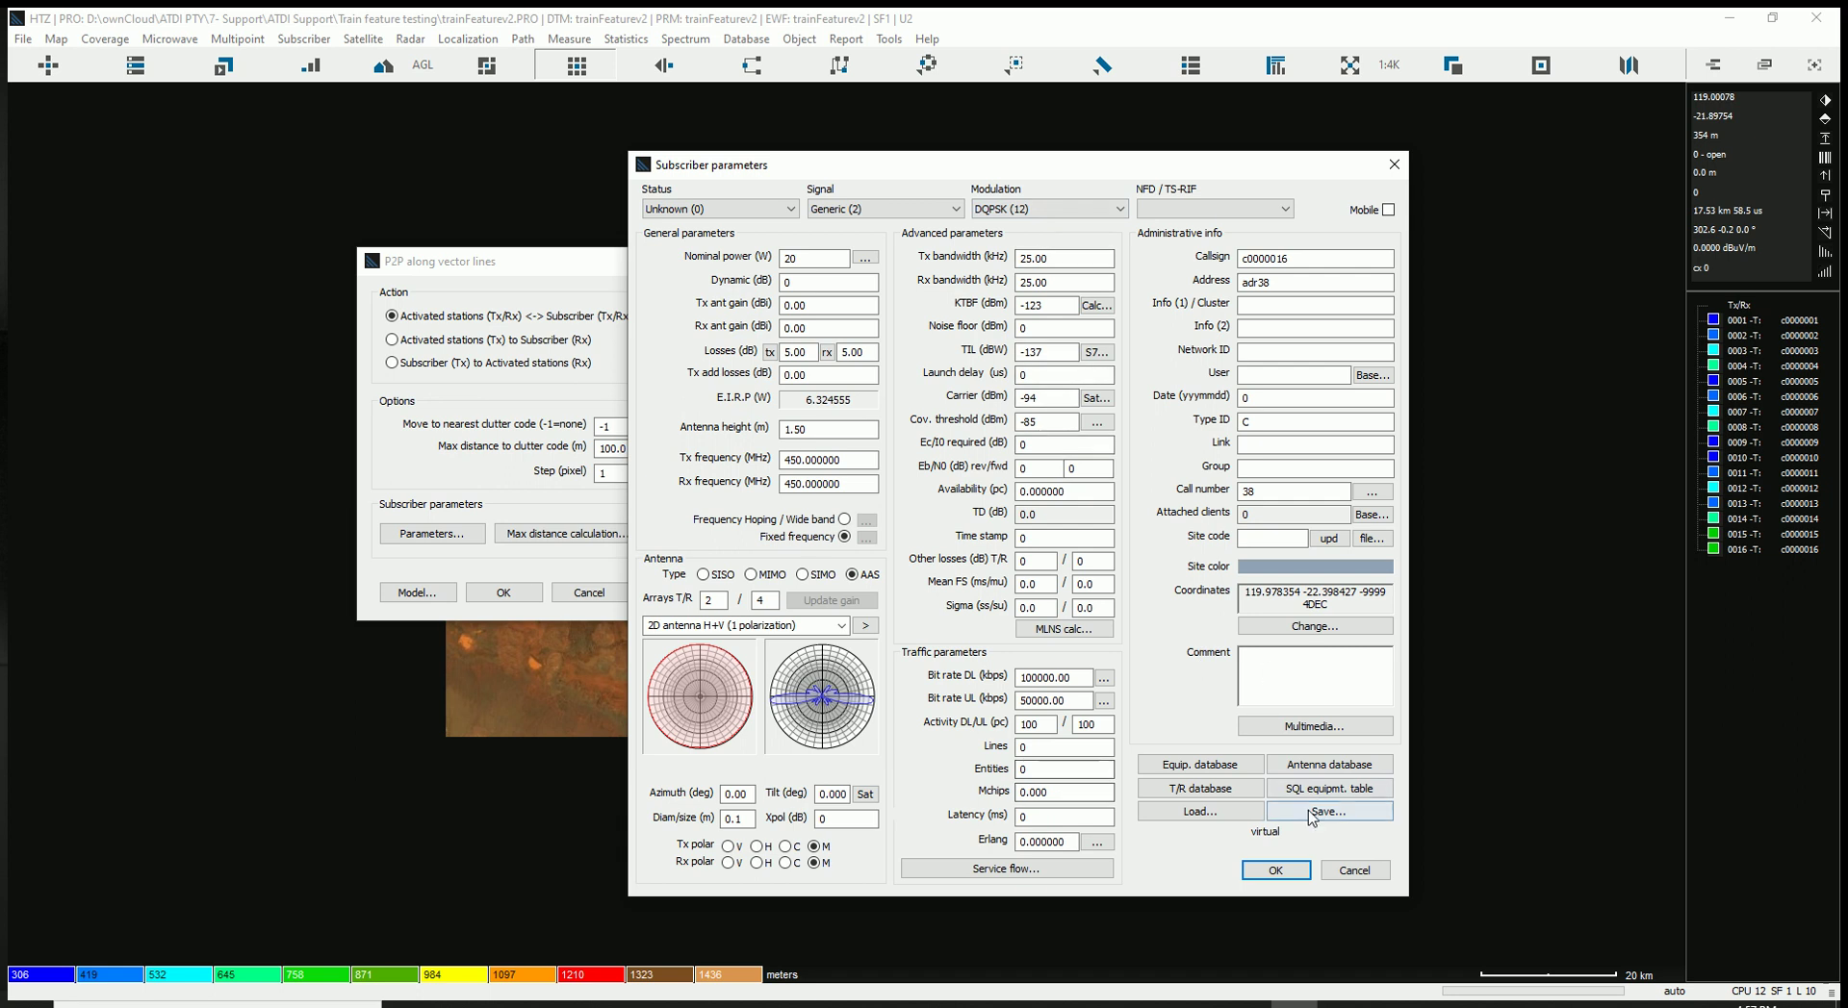
pyautogui.click(1199, 811)
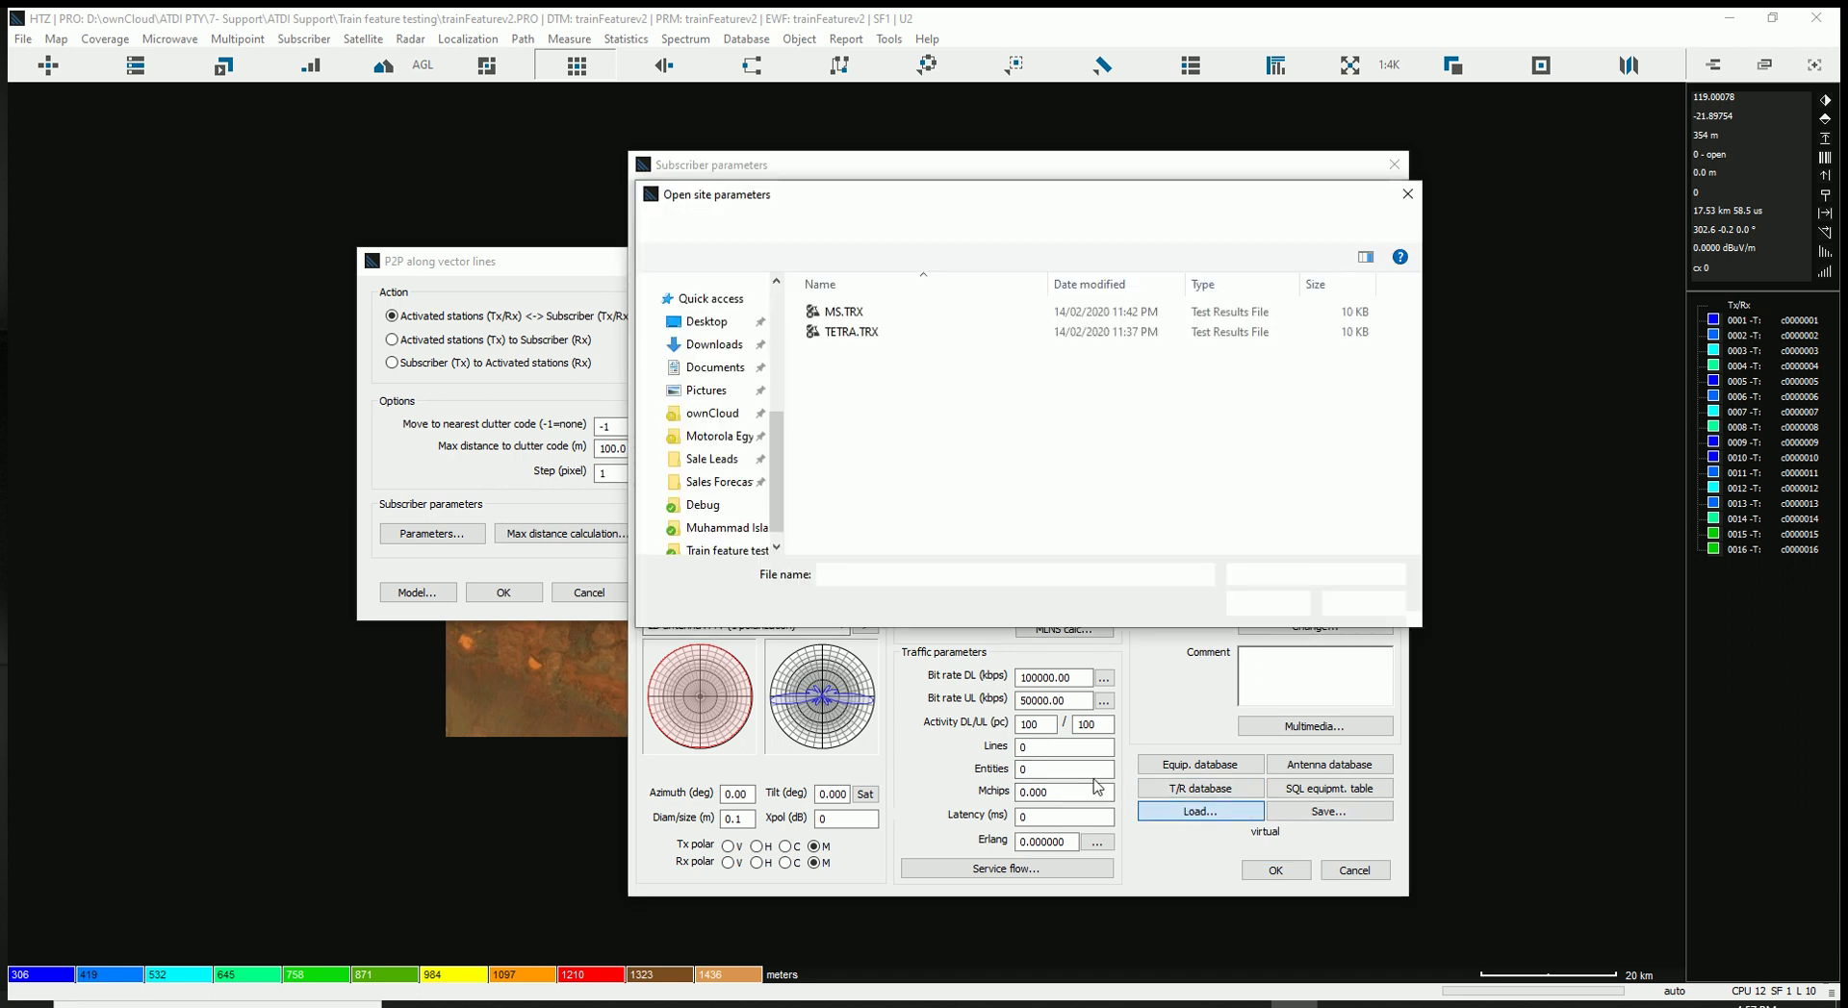
pyautogui.click(836, 312)
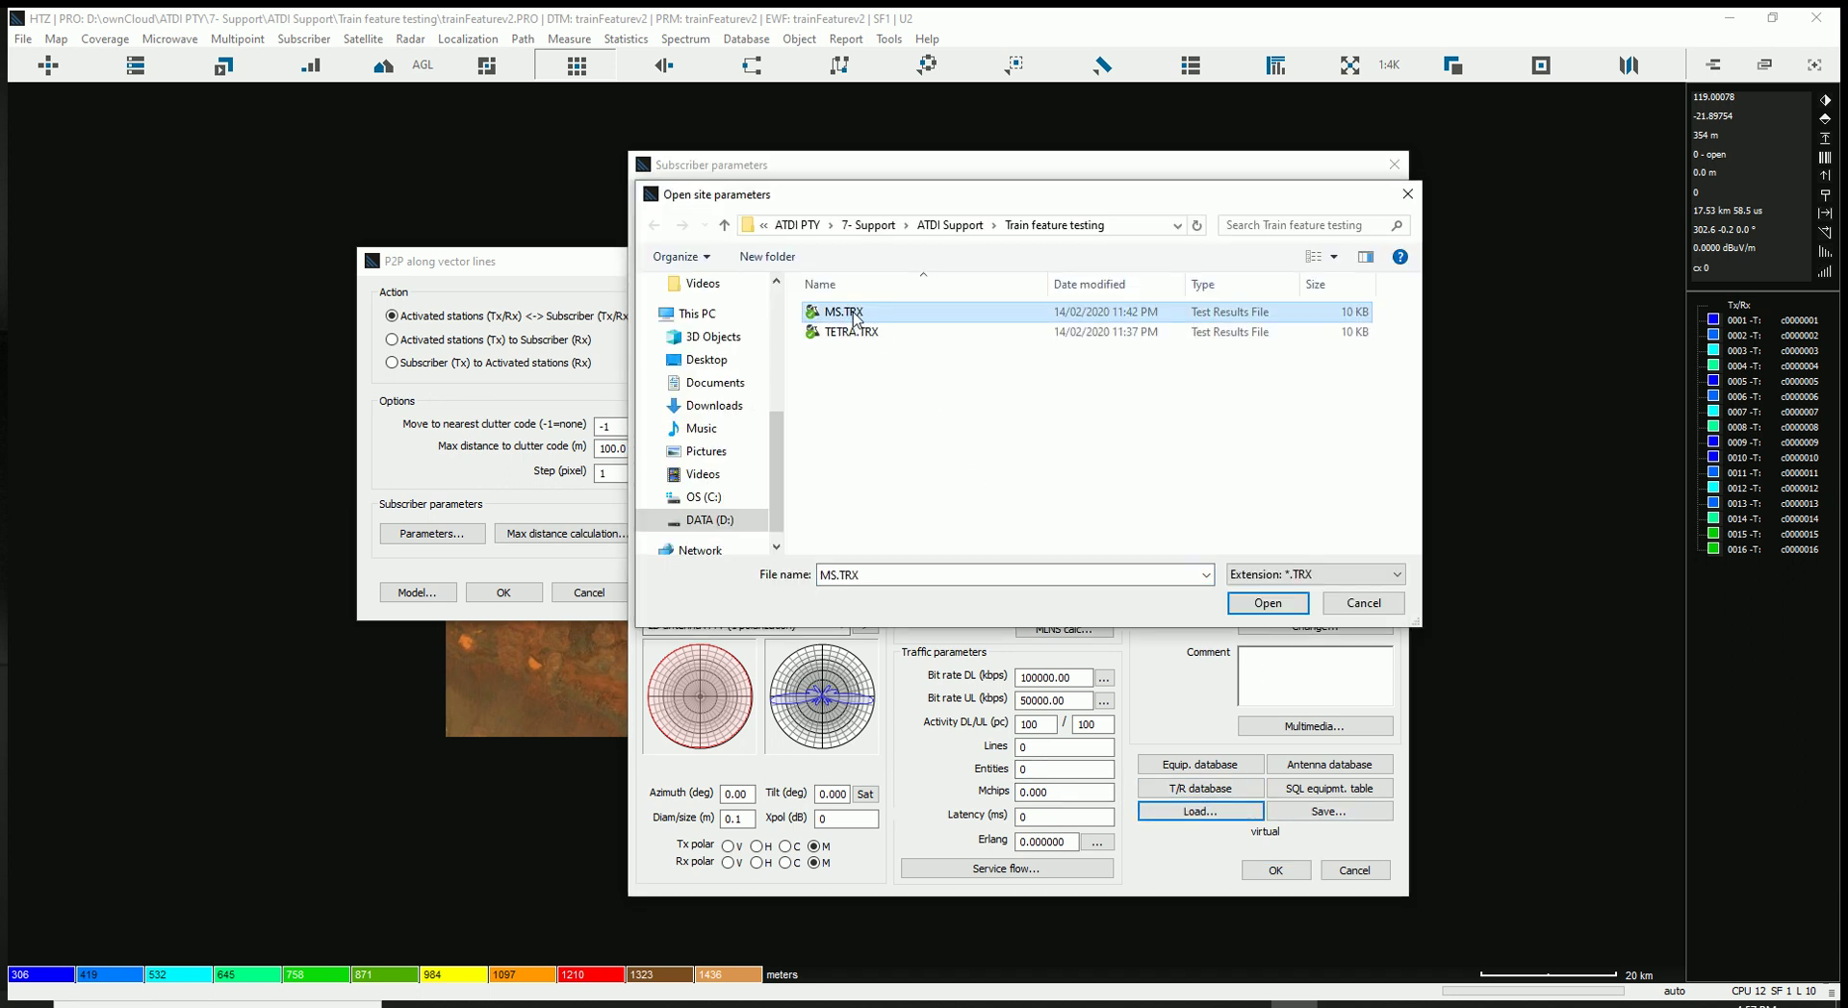
pyautogui.doubleClick(835, 312)
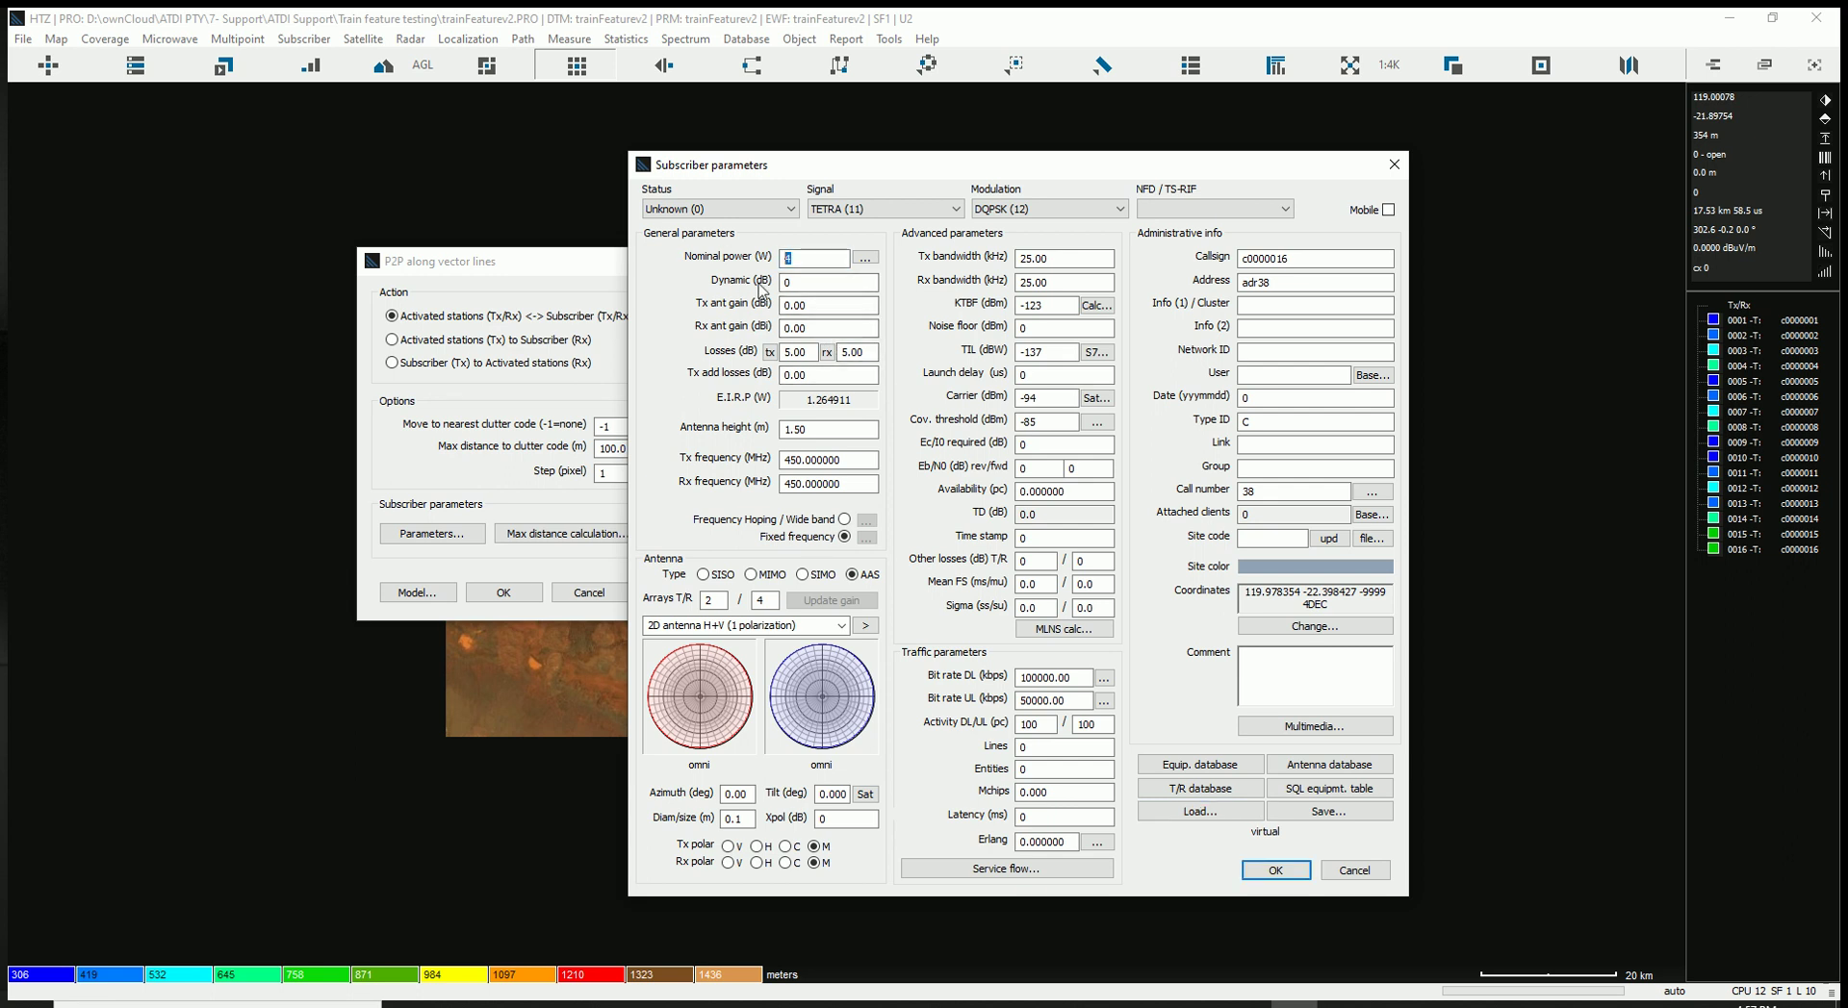
# Review the subscriber's antenna gain, losses, antenna height, Tx frequency and coverage threshold, and accept the subscriber parameters
pyautogui.click(823, 306)
pyautogui.click(814, 350)
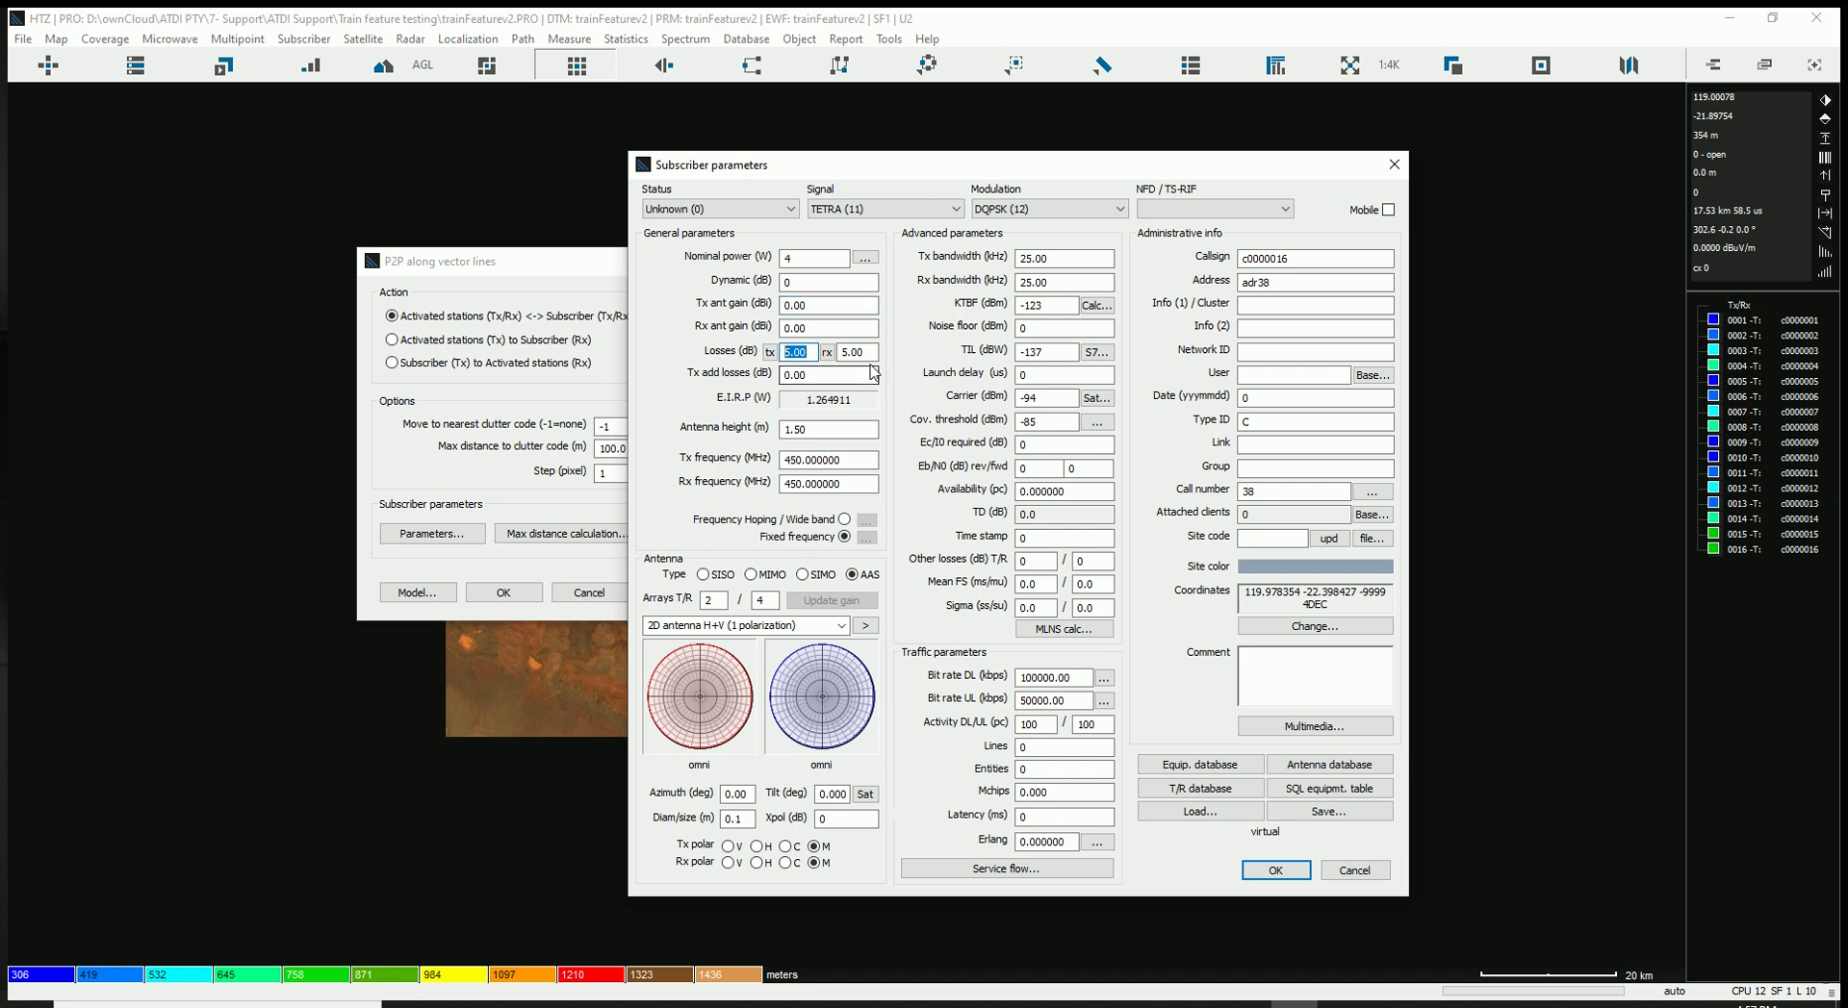
pyautogui.click(814, 429)
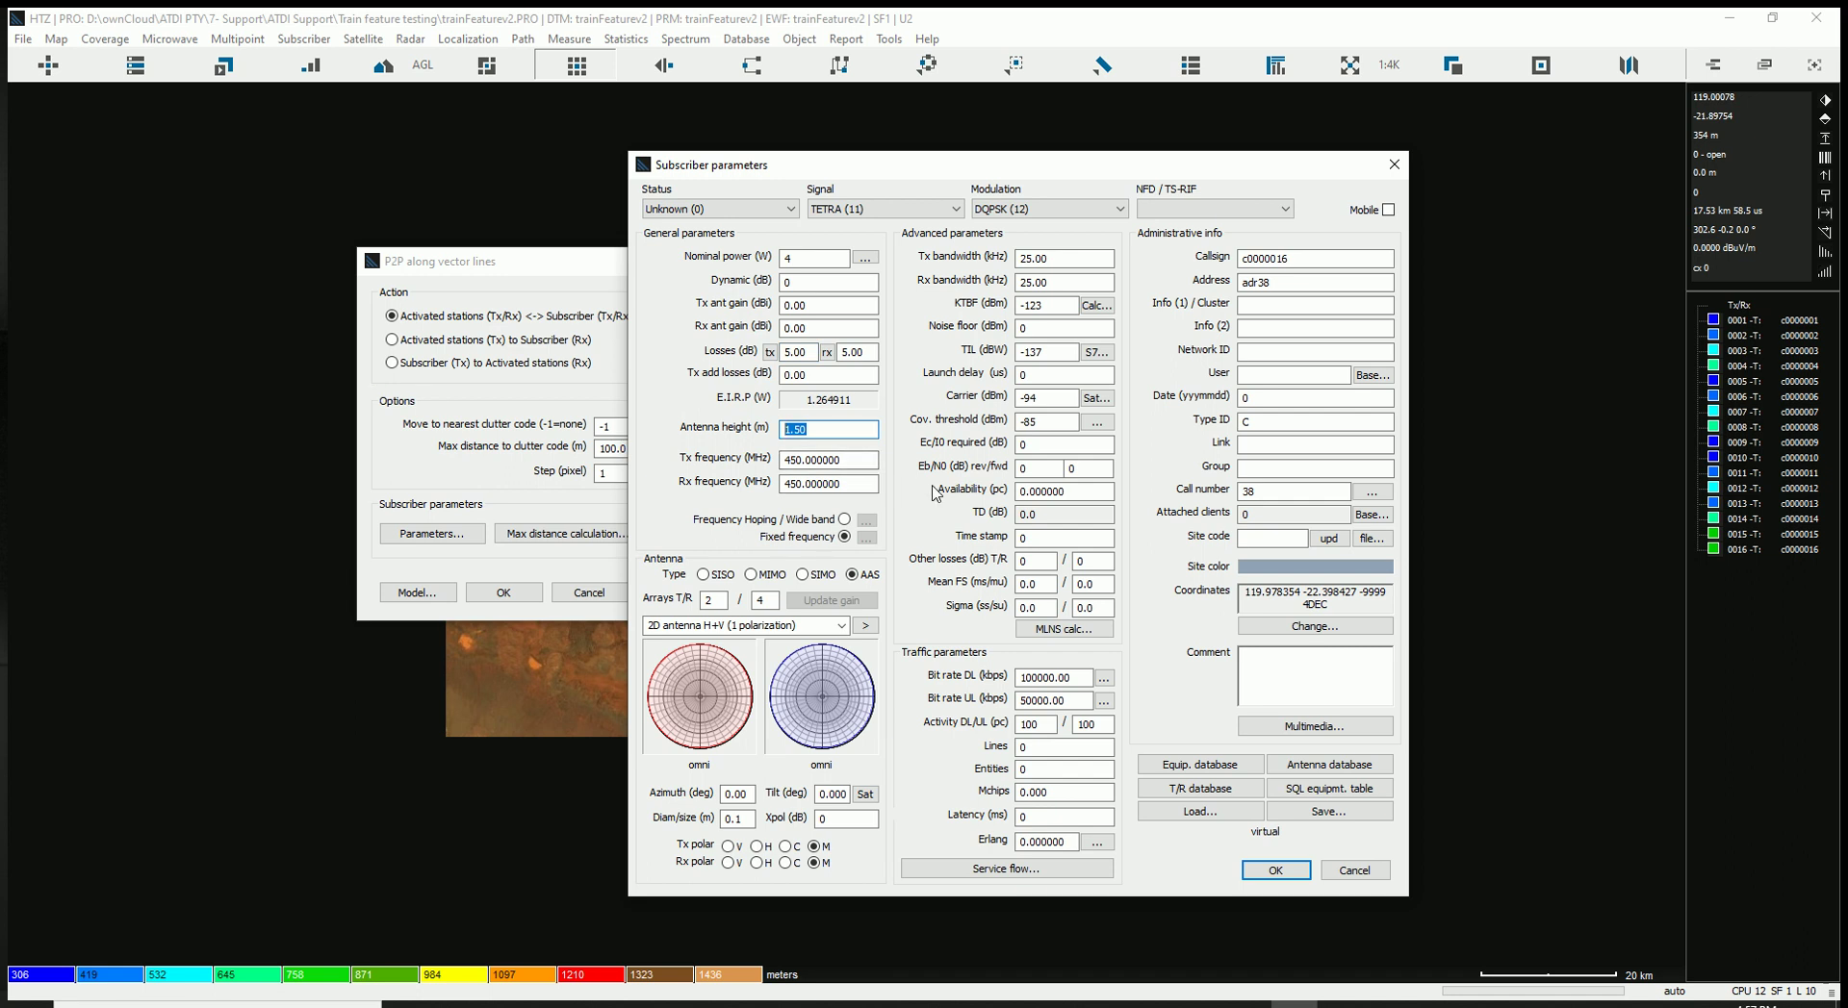
pyautogui.click(808, 462)
pyautogui.doubleClick(809, 461)
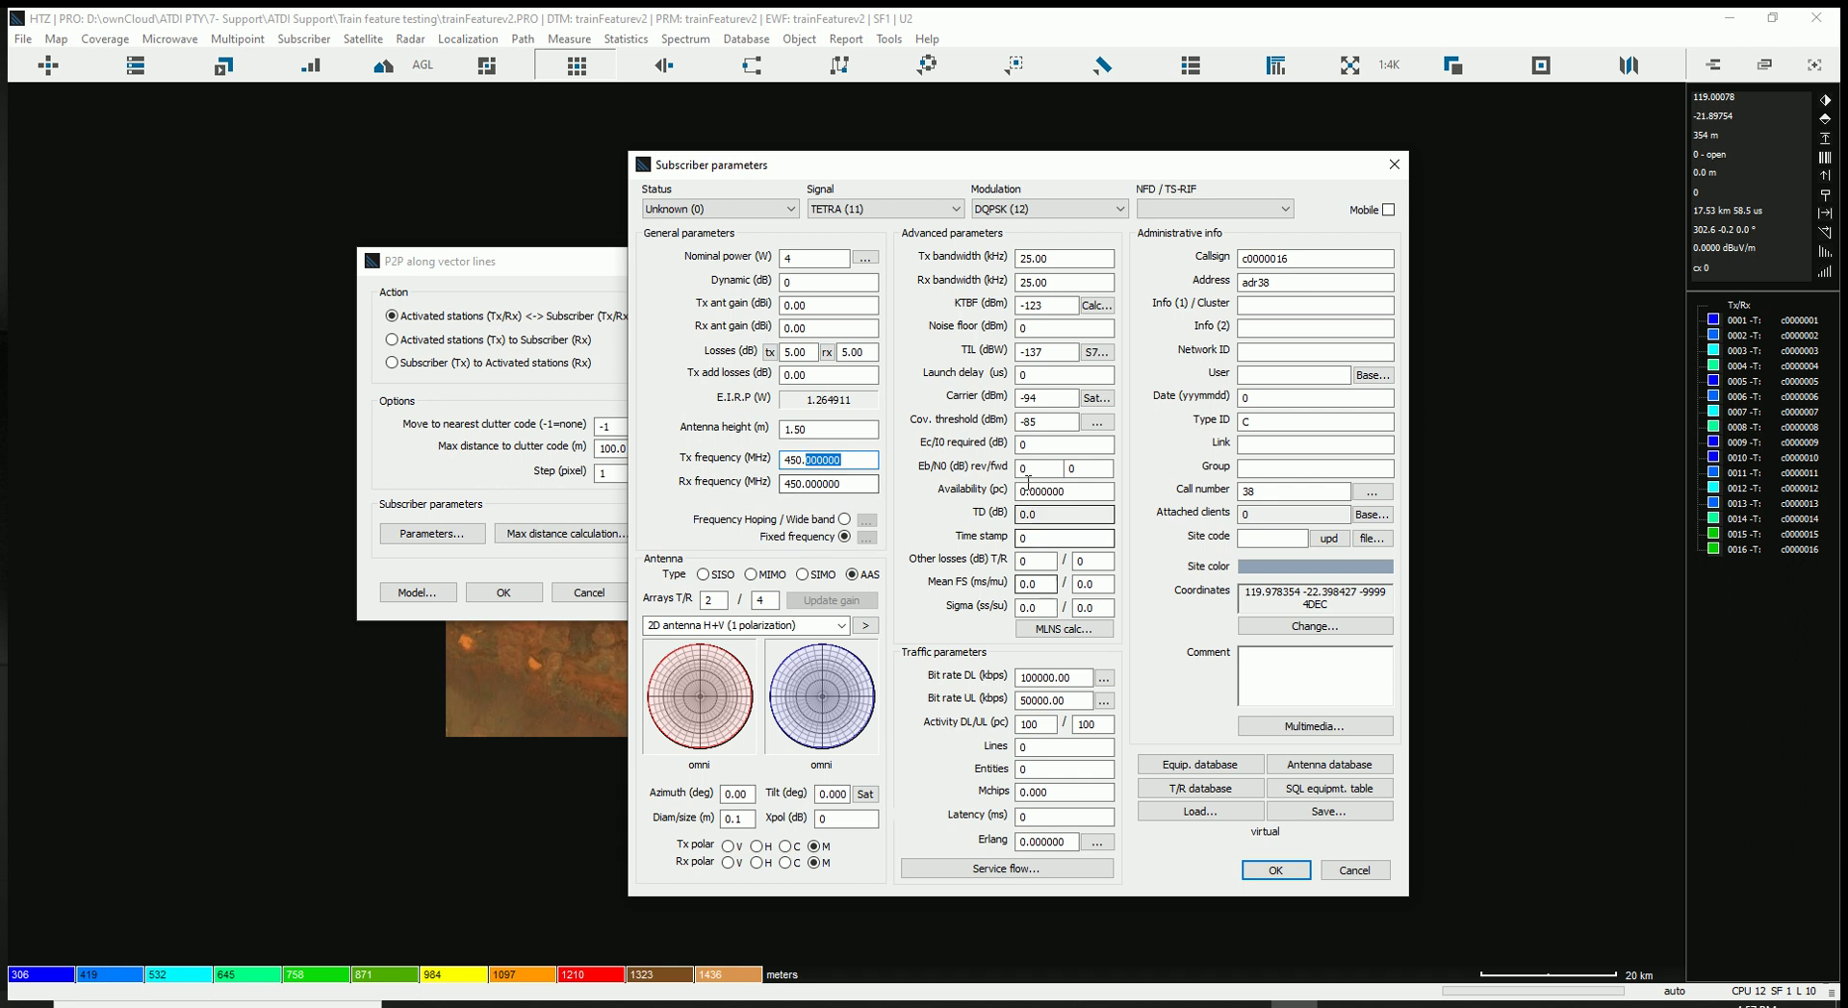
pyautogui.doubleClick(1039, 422)
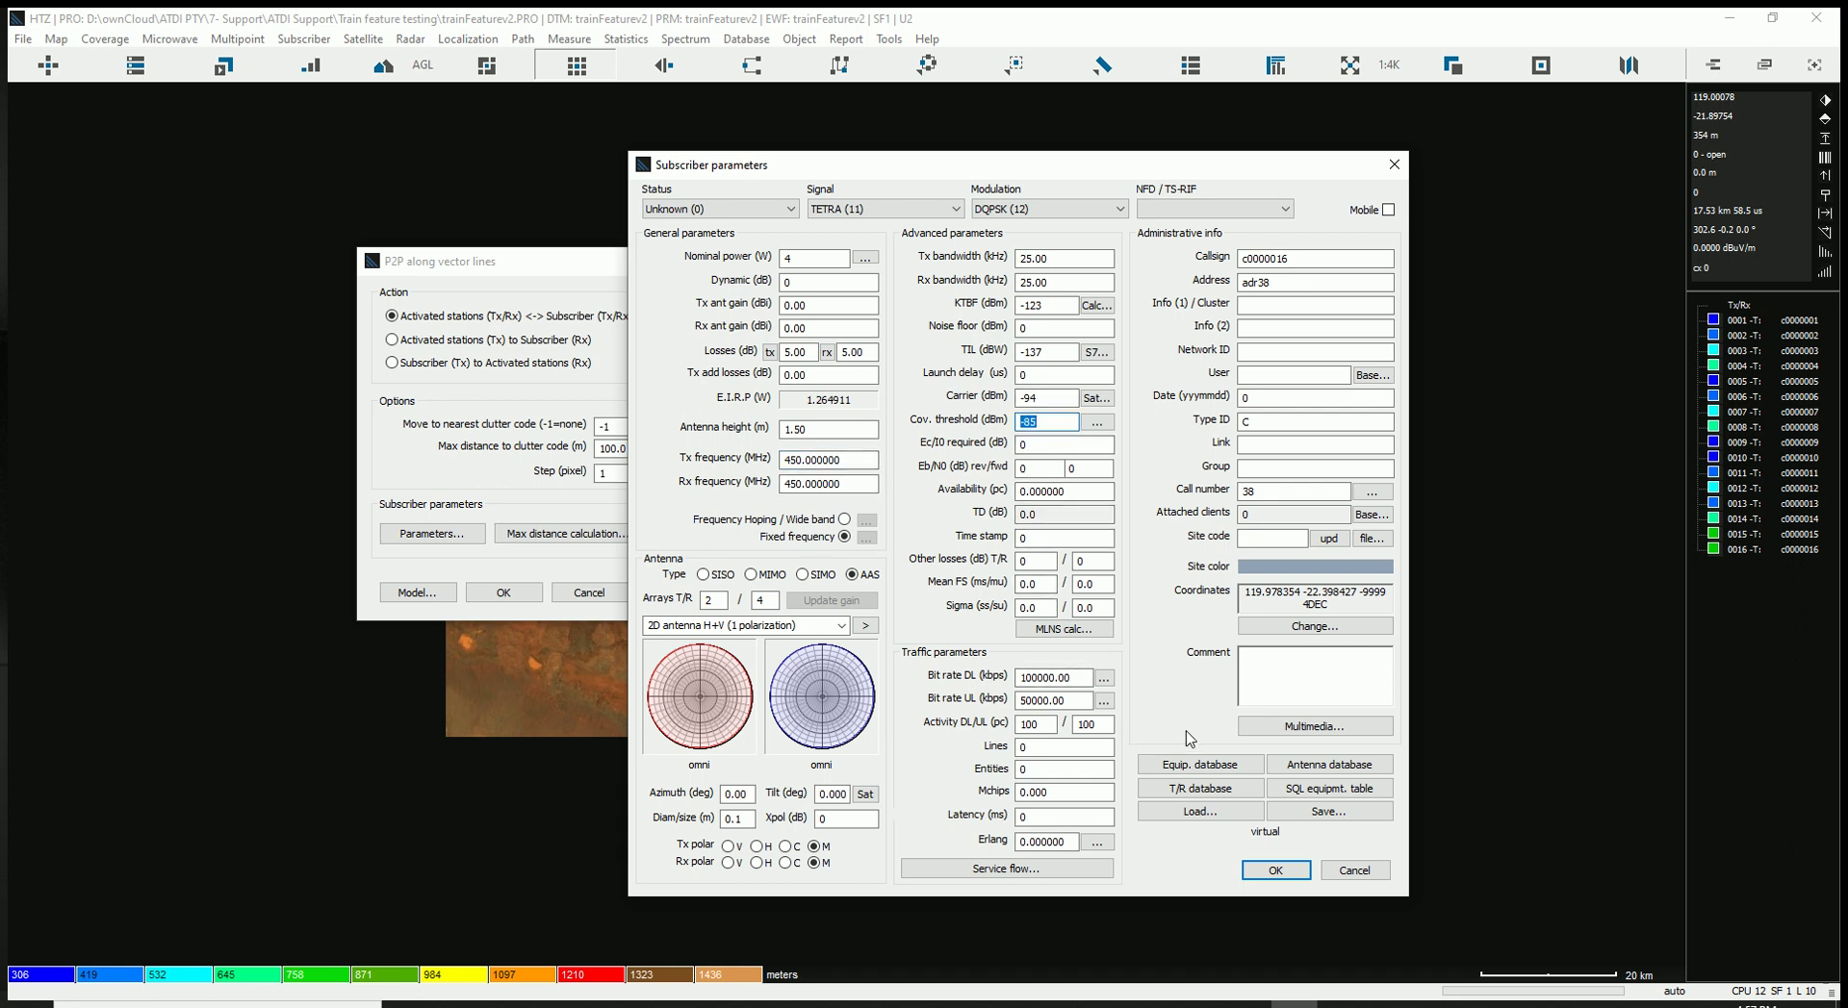
pyautogui.click(1279, 876)
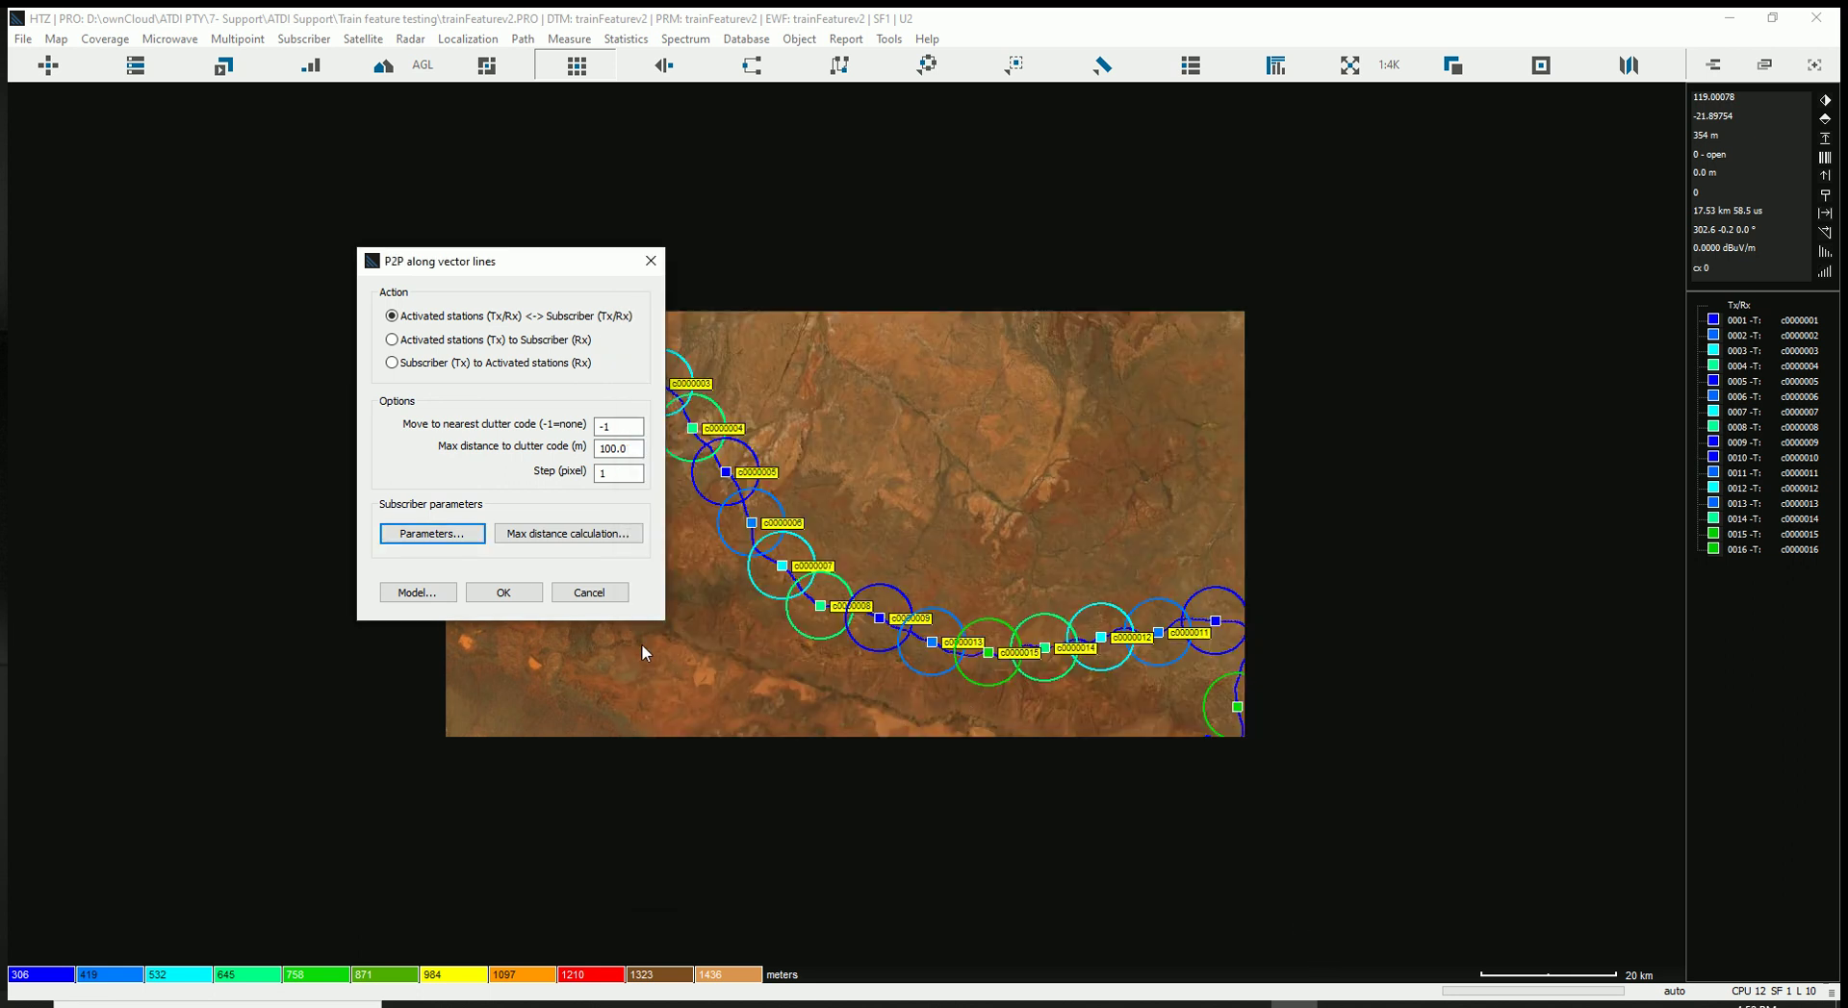
# Accept 10 km as the limit distance for the P2P calculation and check the stations along the line
pyautogui.click(560, 535)
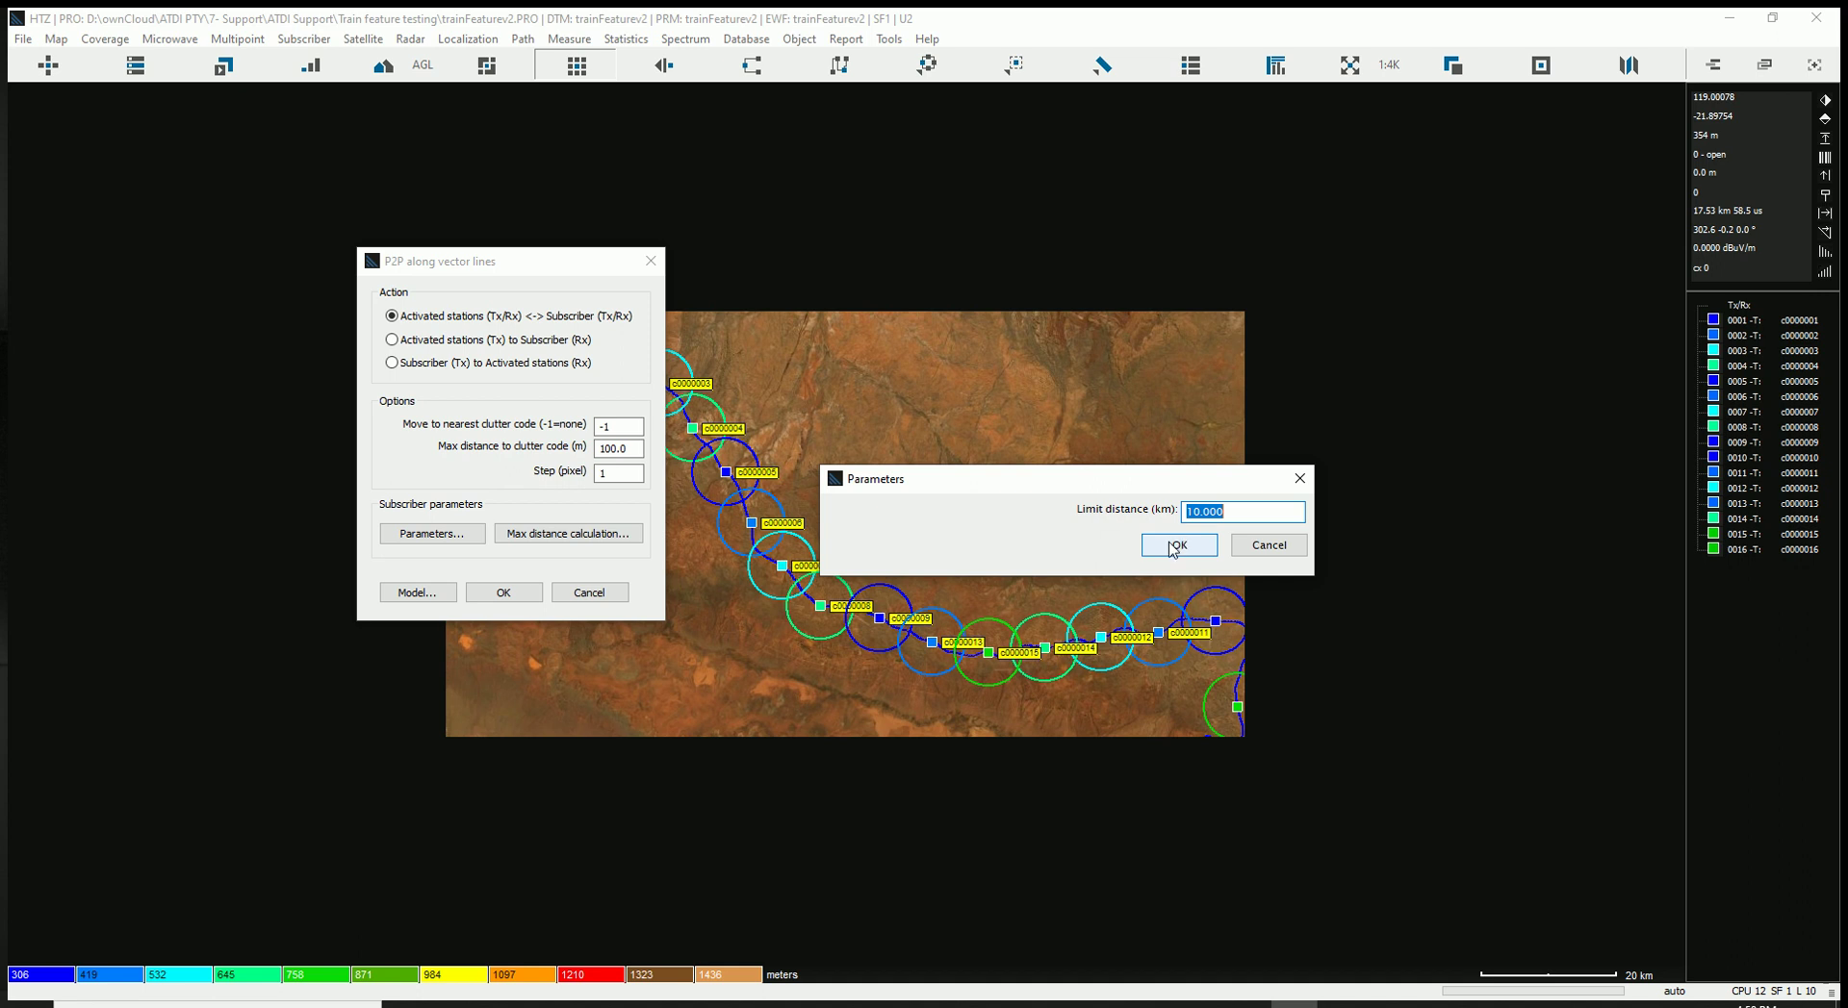
pyautogui.click(1176, 545)
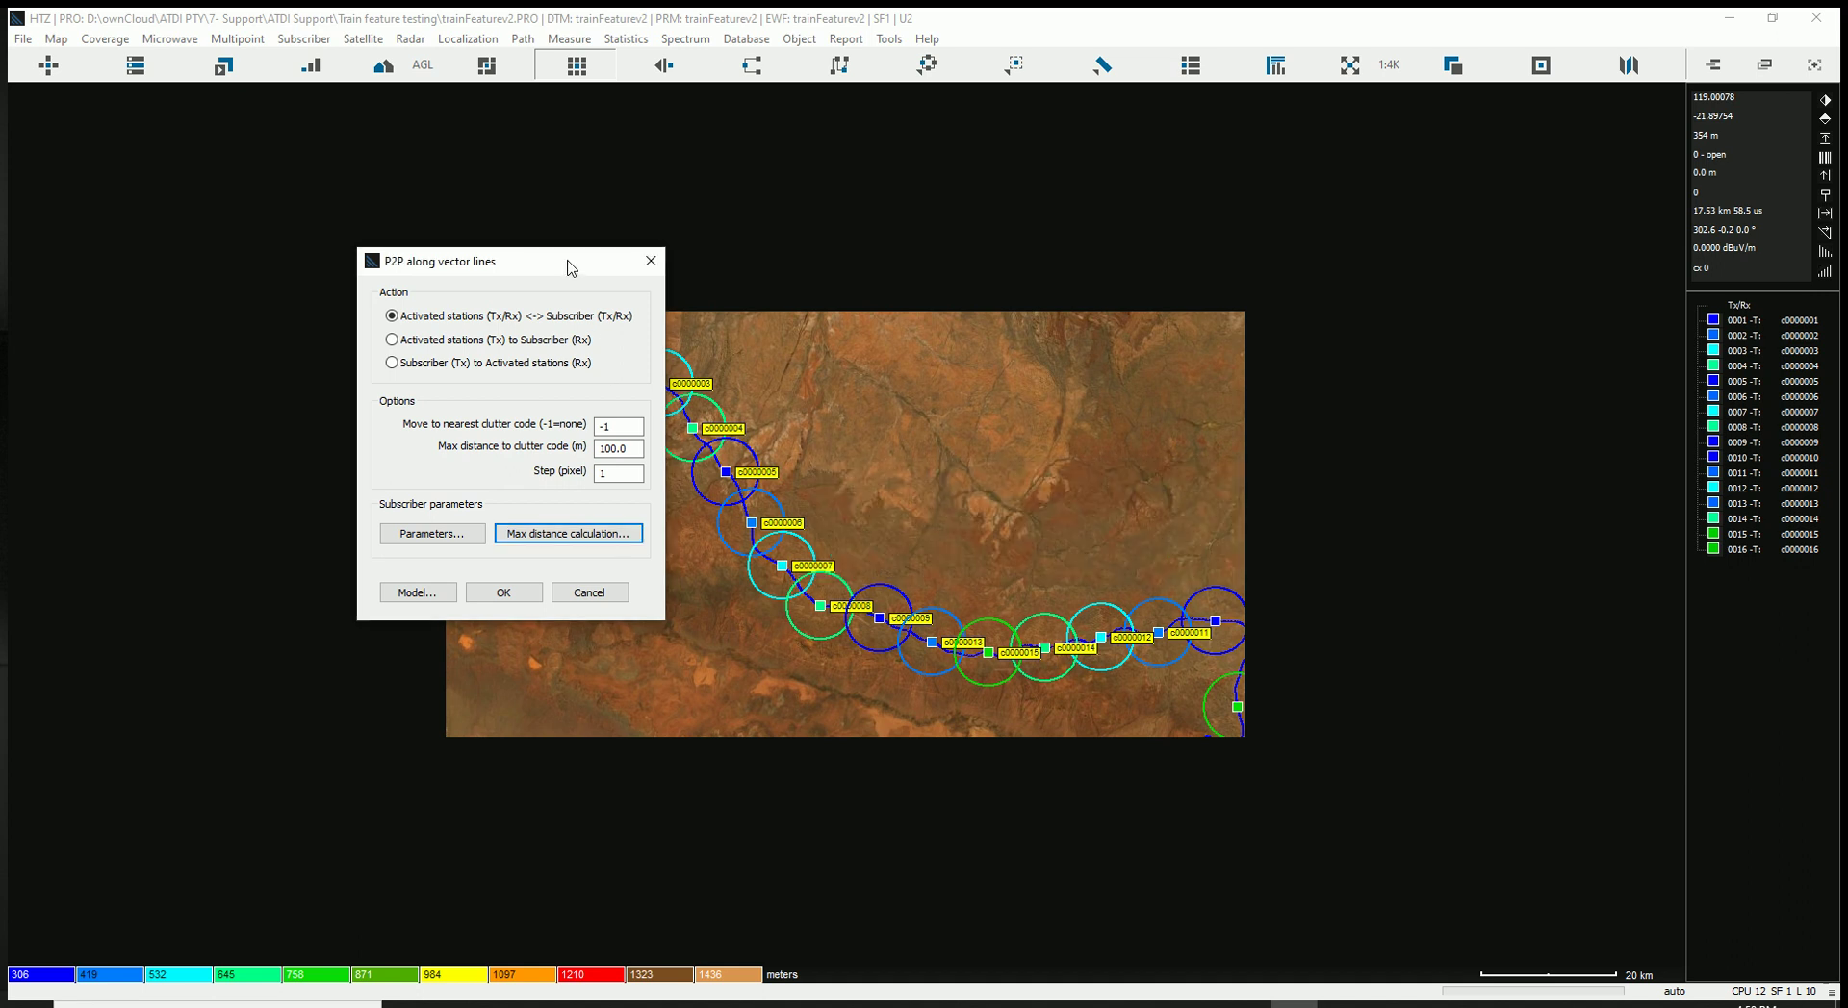
pyautogui.moveTo(566, 261); pyautogui.dragTo(297, 290)
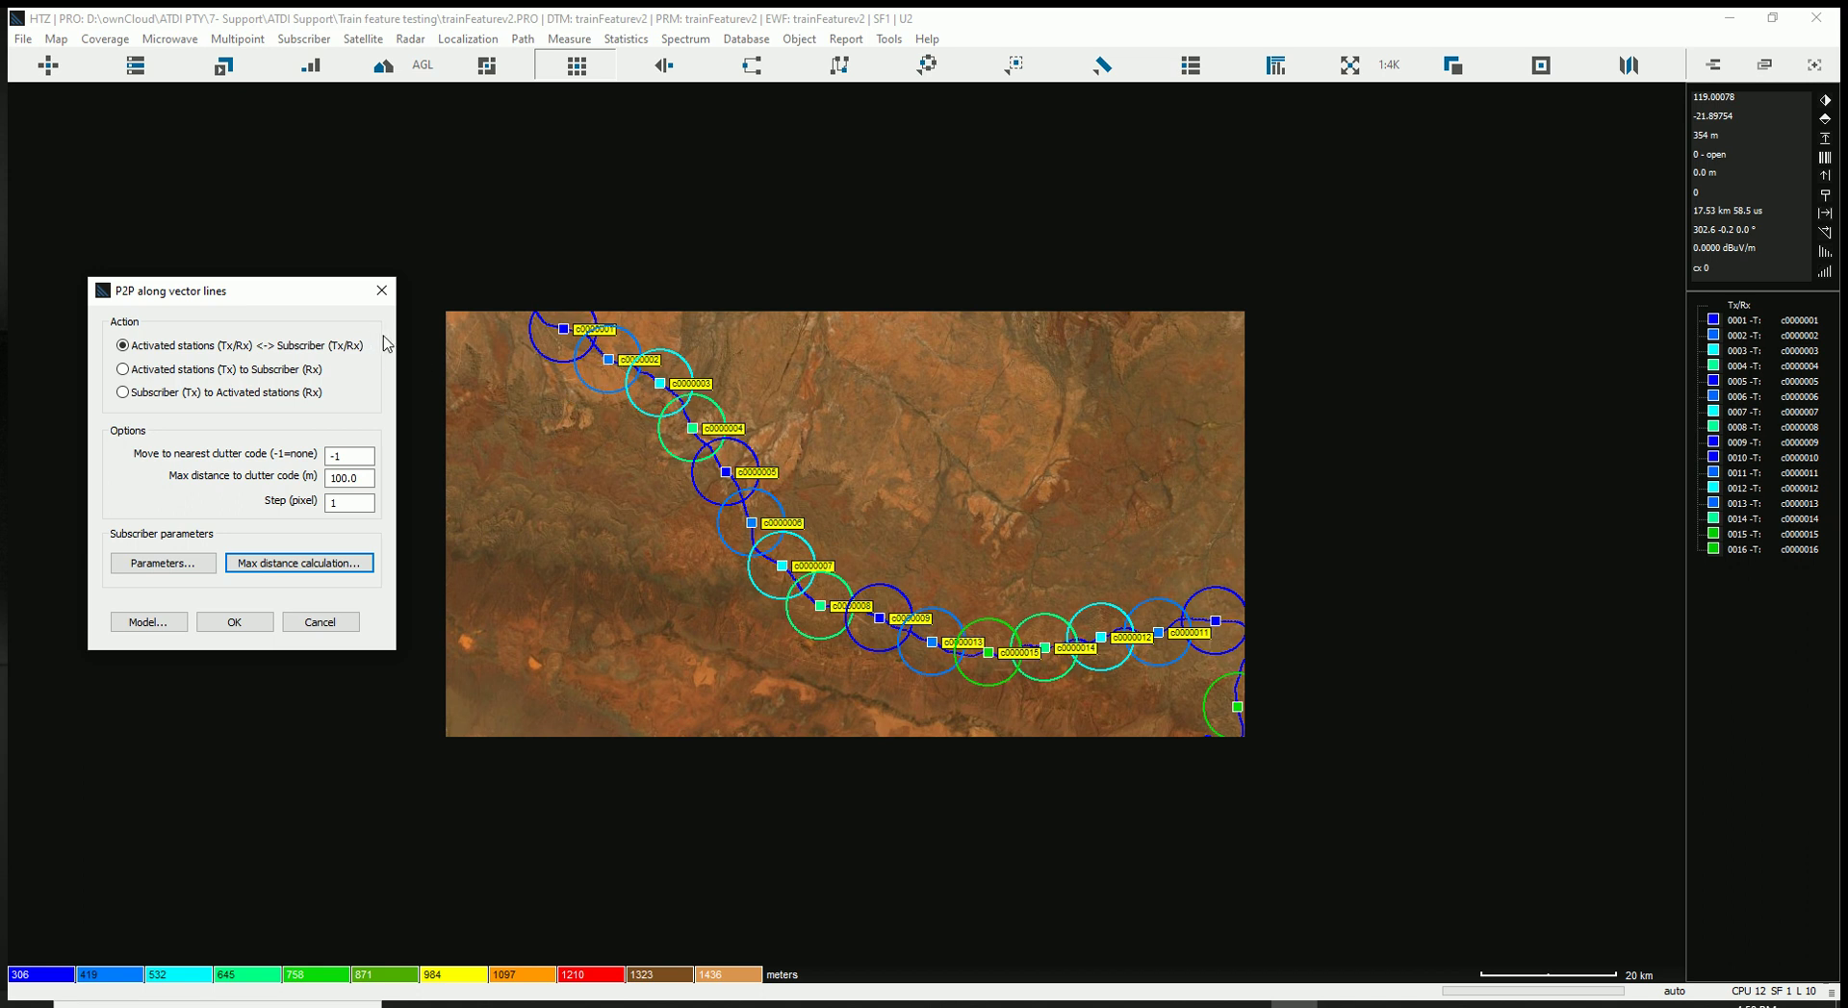
pyautogui.moveTo(279, 293); pyautogui.dragTo(528, 326)
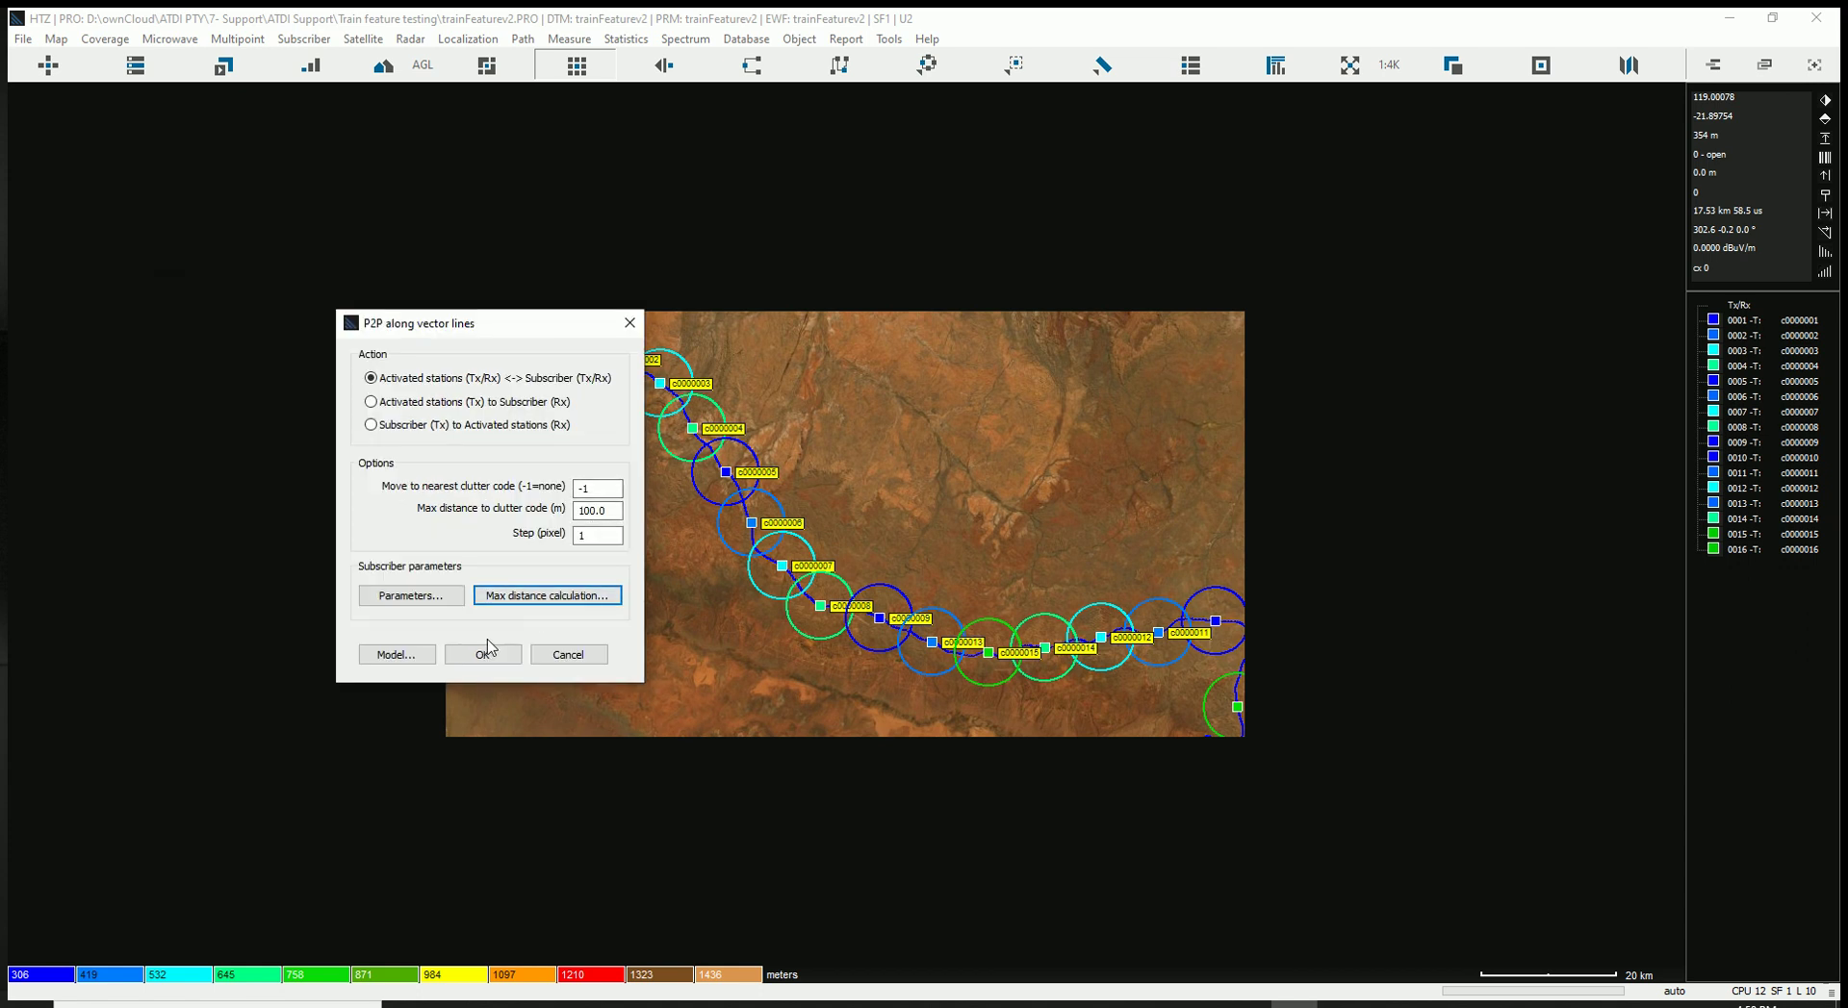
# Review the current propagation model's settings, including its propagation losses and subpath attenuation methods, and close the model selector
pyautogui.click(409, 655)
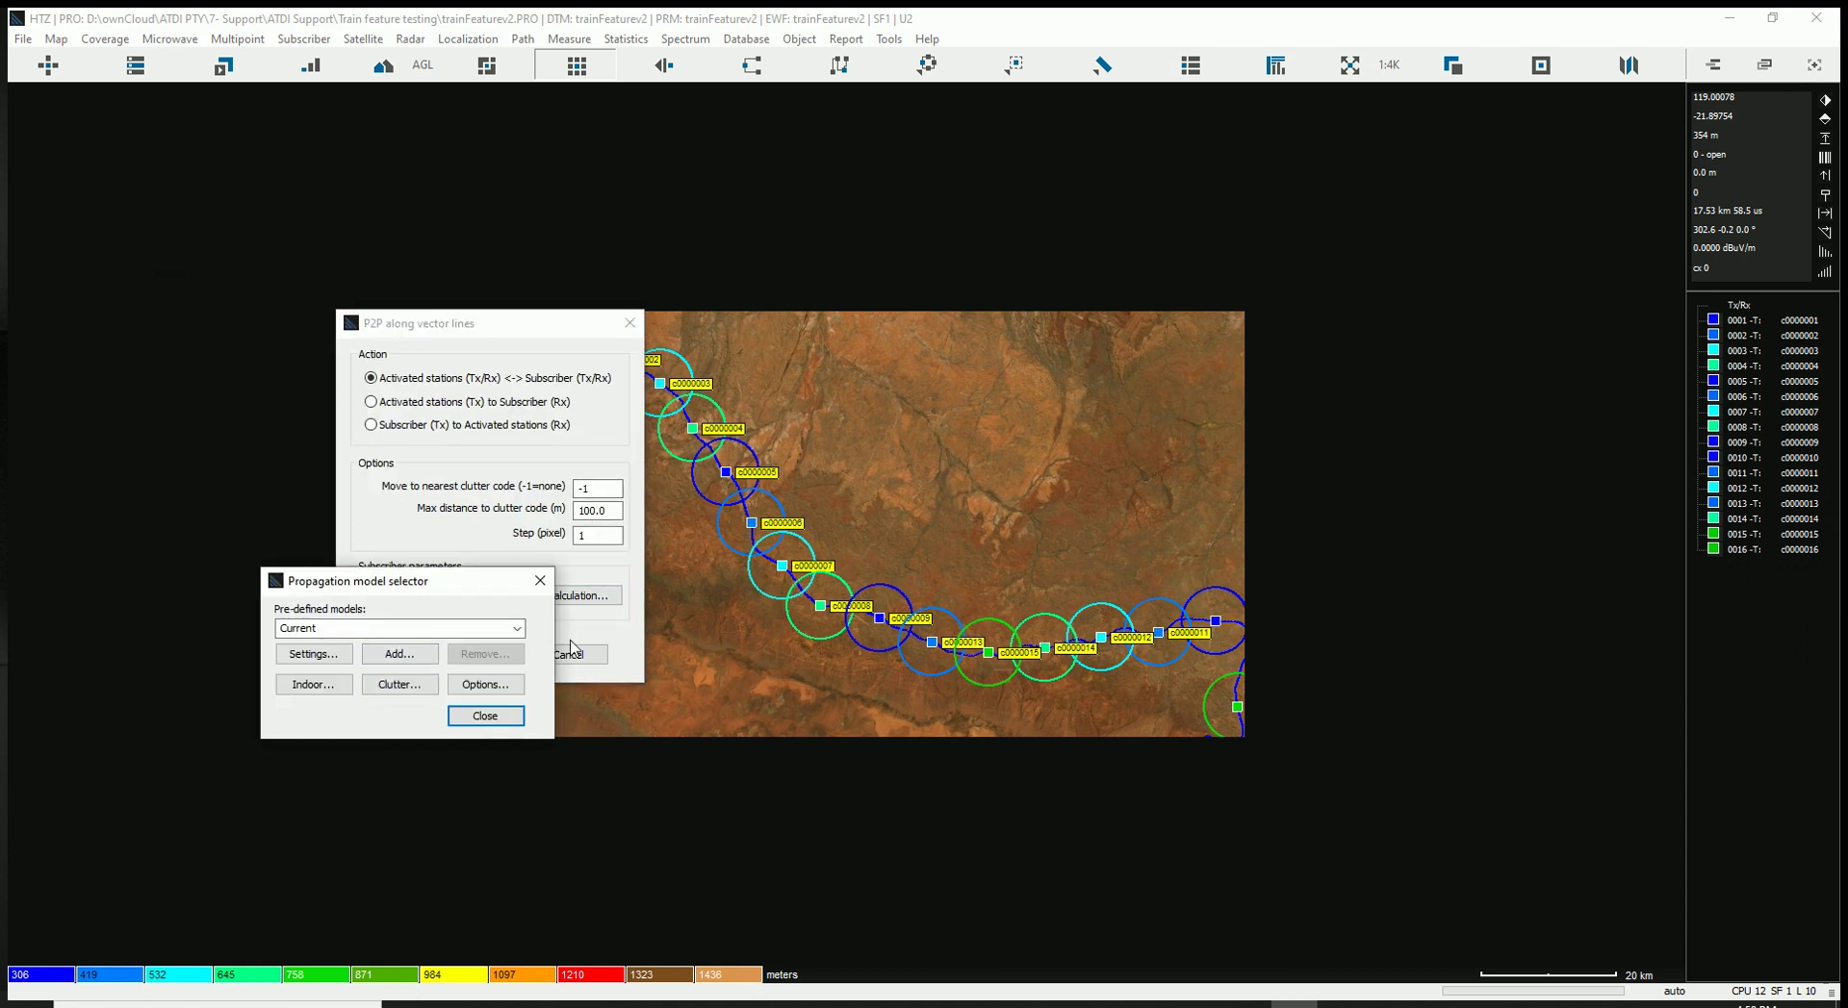
pyautogui.click(313, 652)
pyautogui.moveTo(597, 324); pyautogui.dragTo(1115, 191)
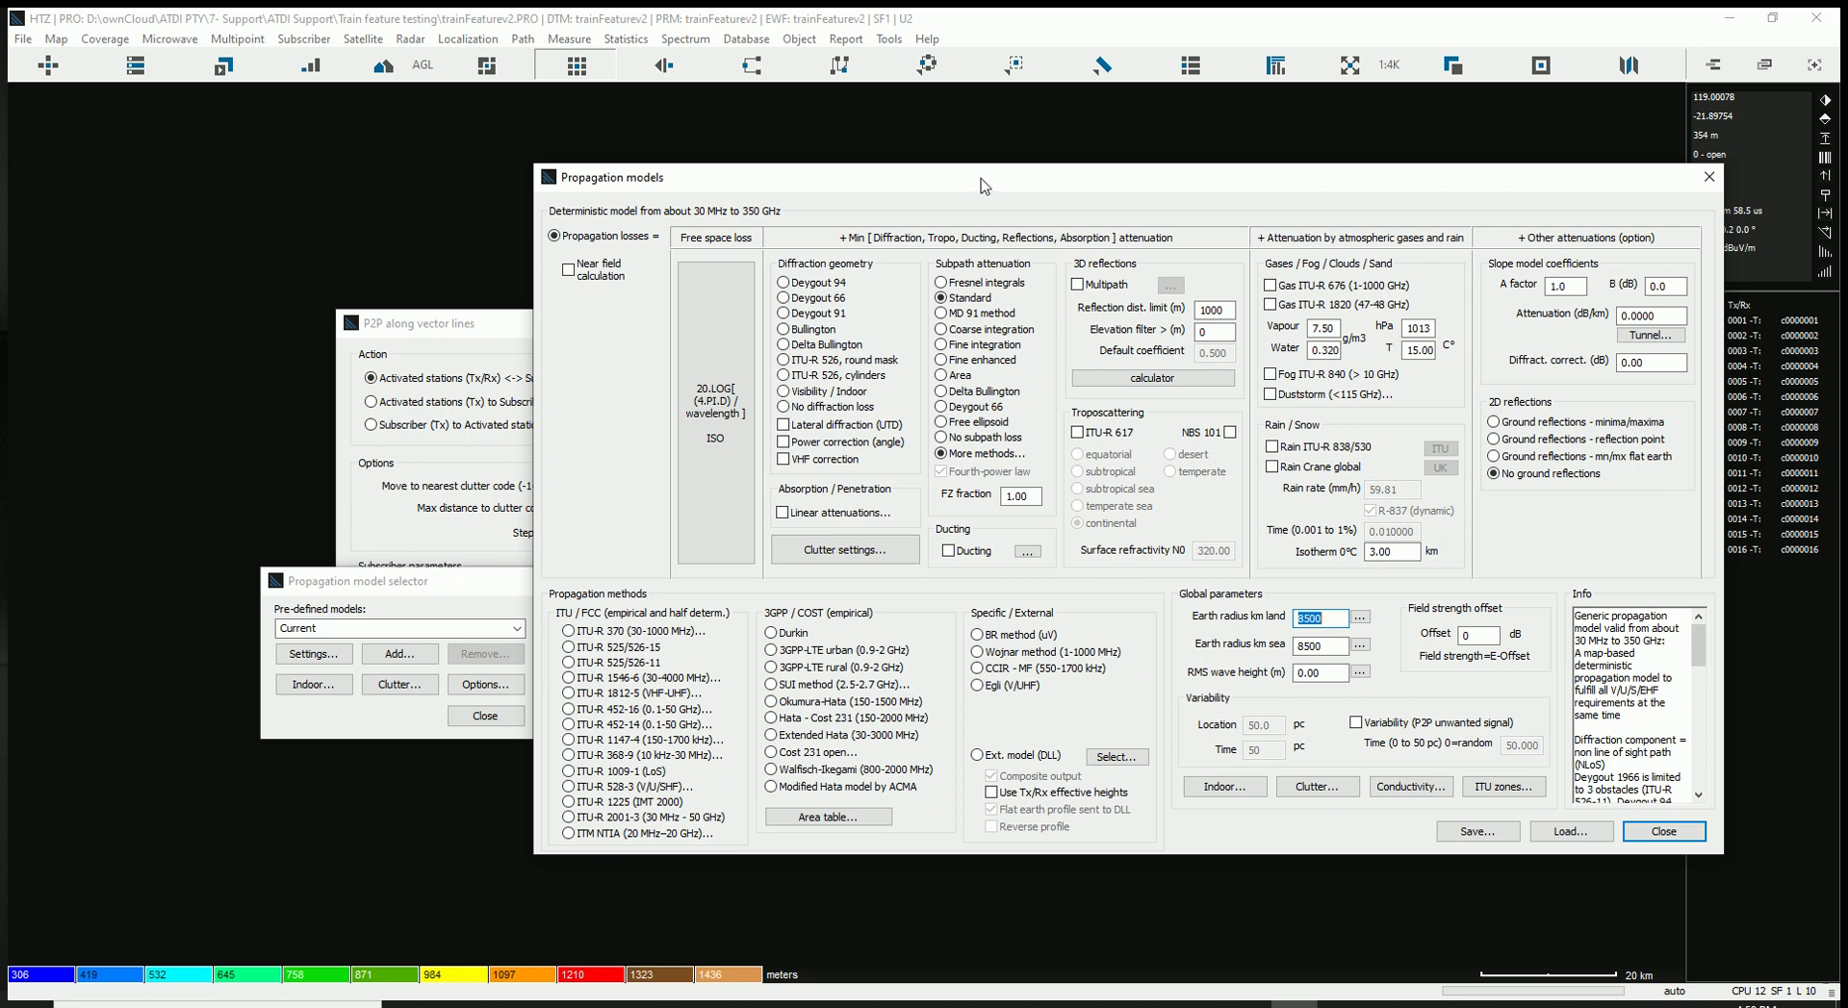
pyautogui.moveTo(984, 187); pyautogui.dragTo(878, 168)
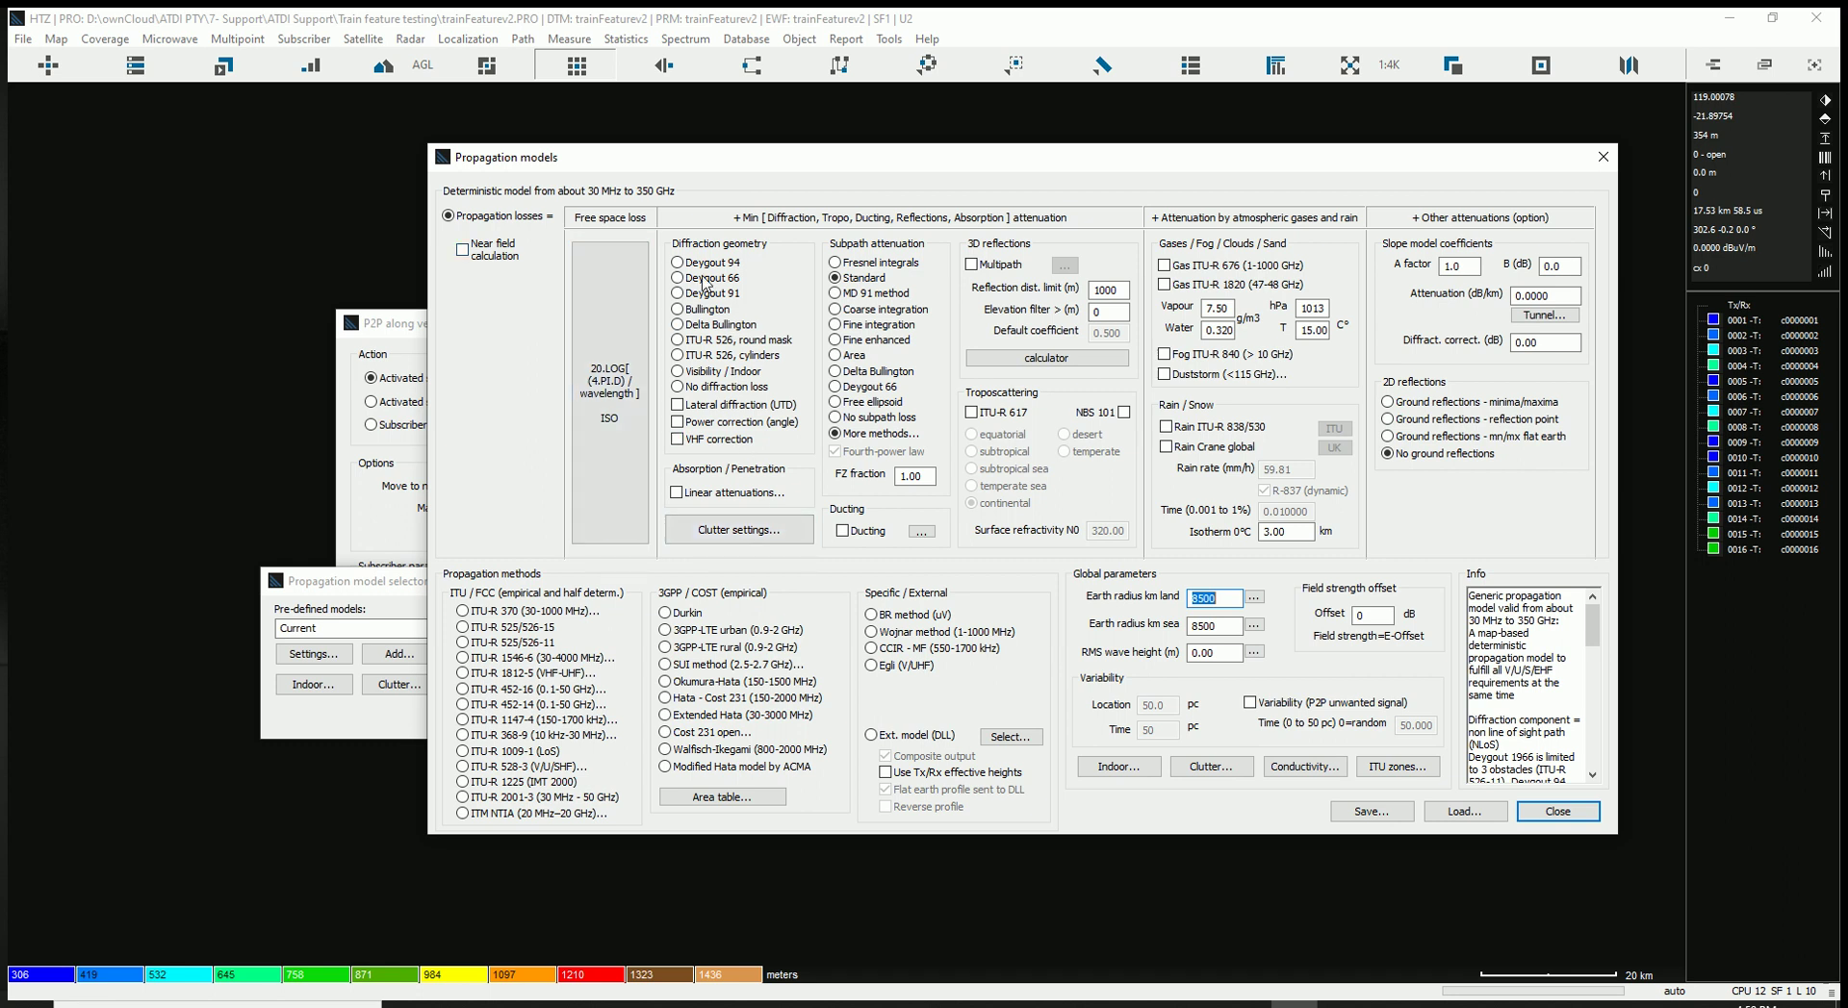
pyautogui.click(493, 221)
pyautogui.click(862, 341)
pyautogui.click(1550, 812)
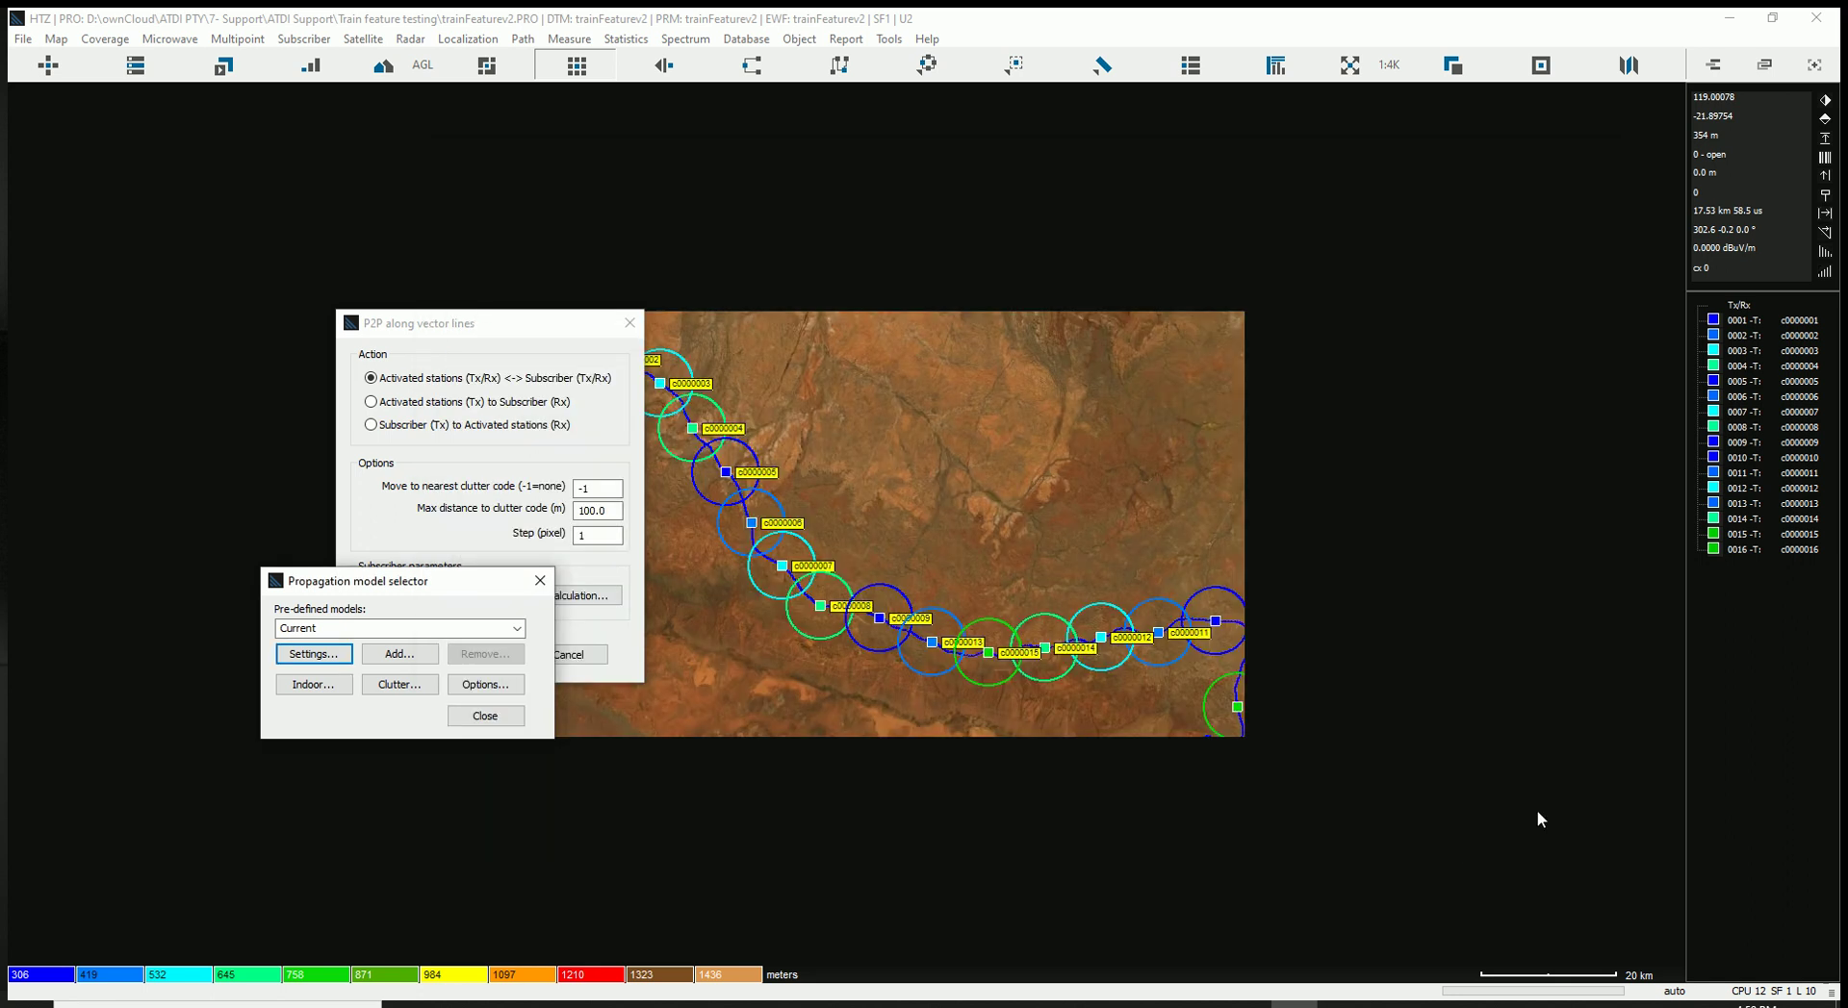
pyautogui.click(487, 717)
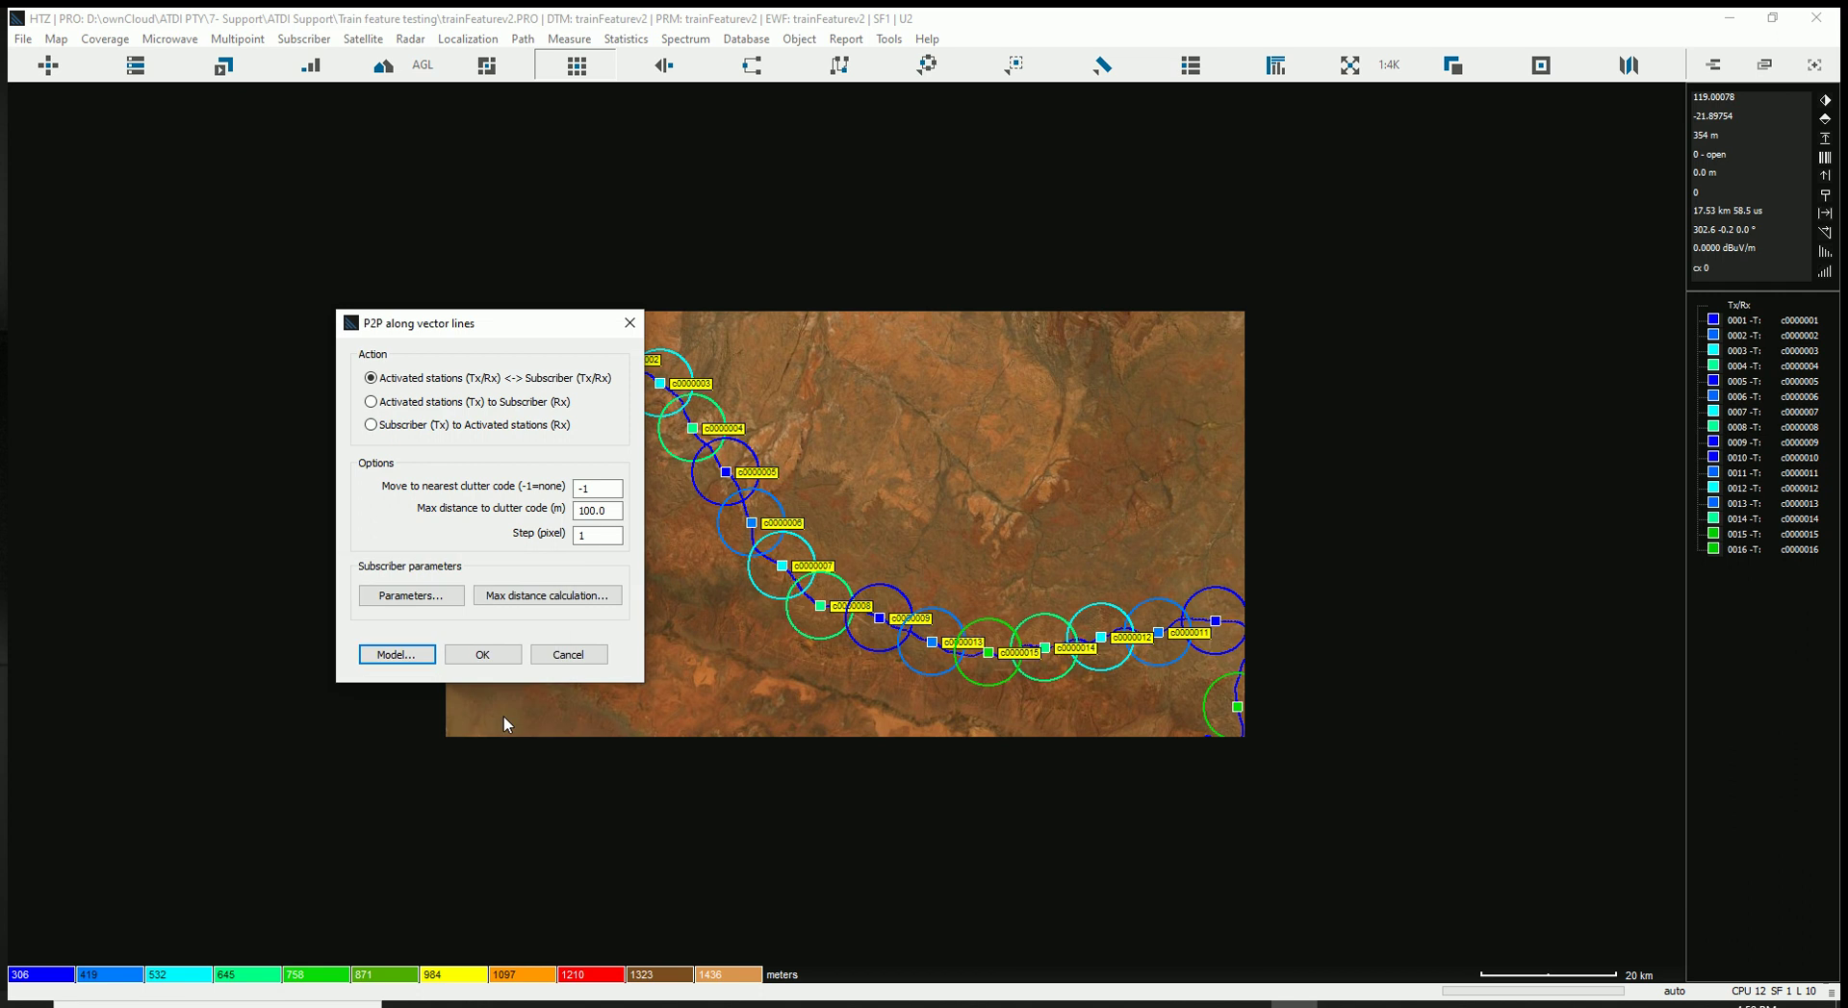
# Run the P2P calculation between the activated stations and the subscriber along the vector lines and reposition the result graph
pyautogui.click(482, 654)
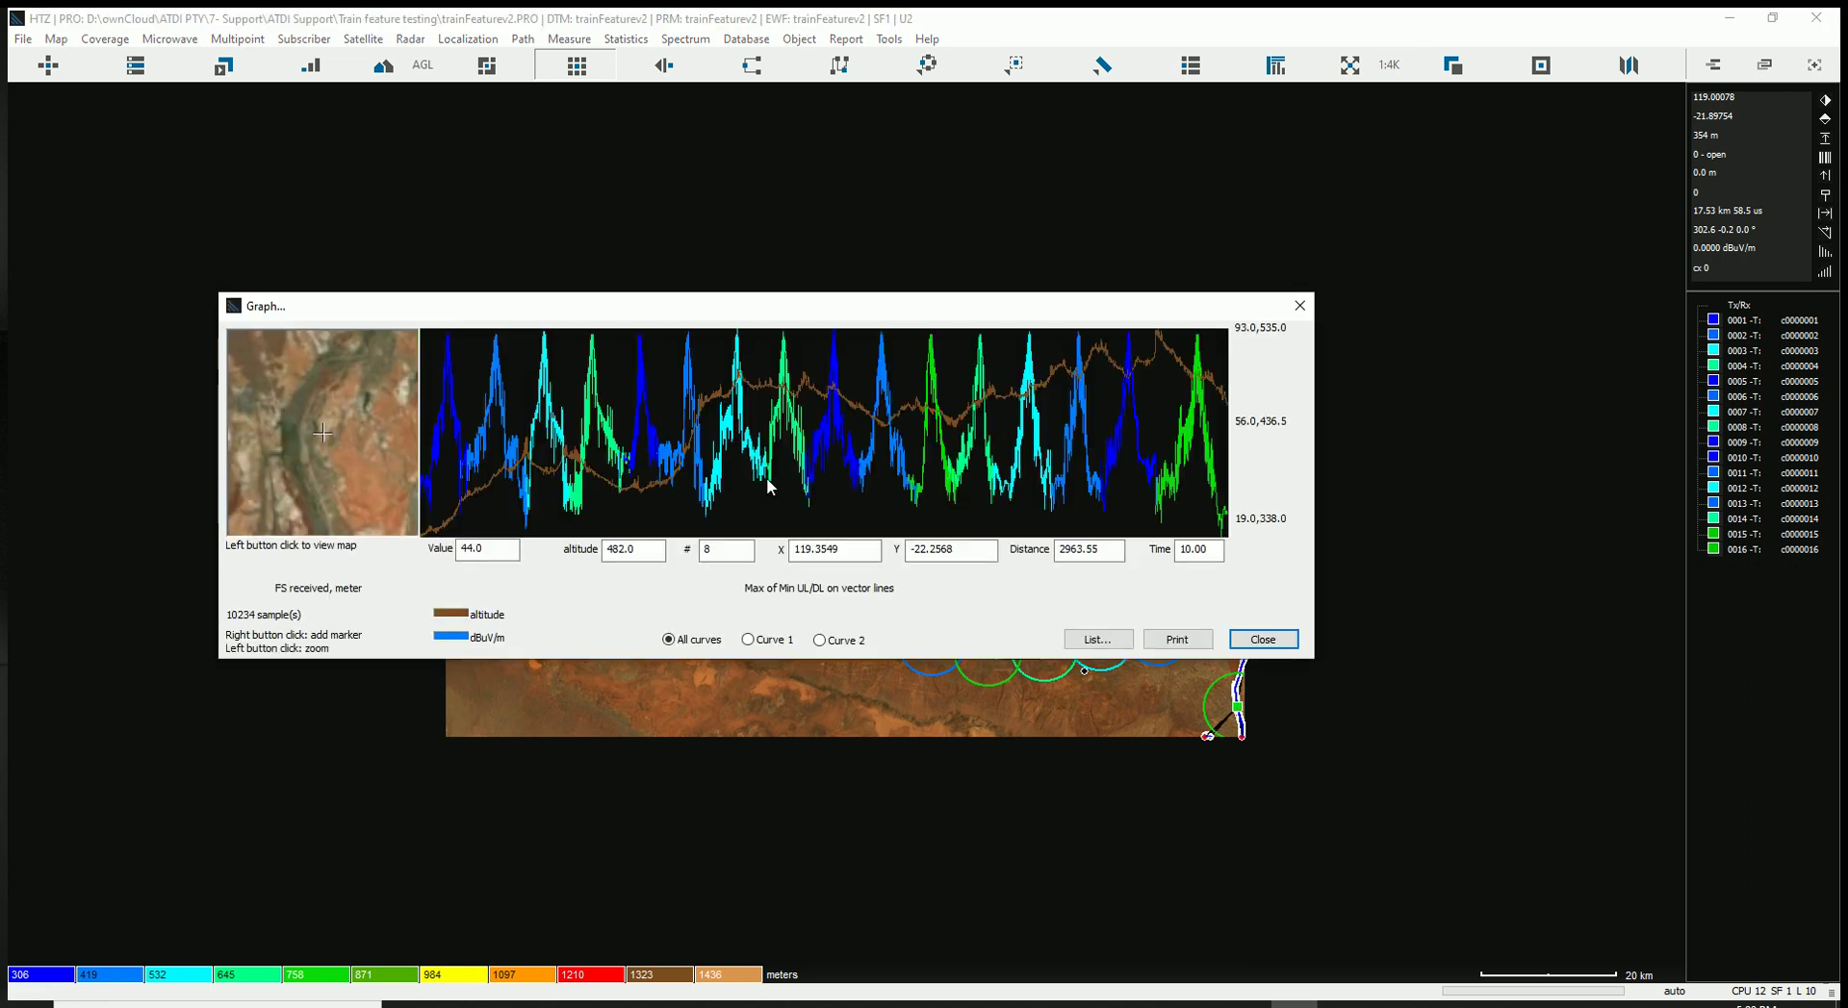
pyautogui.moveTo(723, 311); pyautogui.dragTo(795, 306)
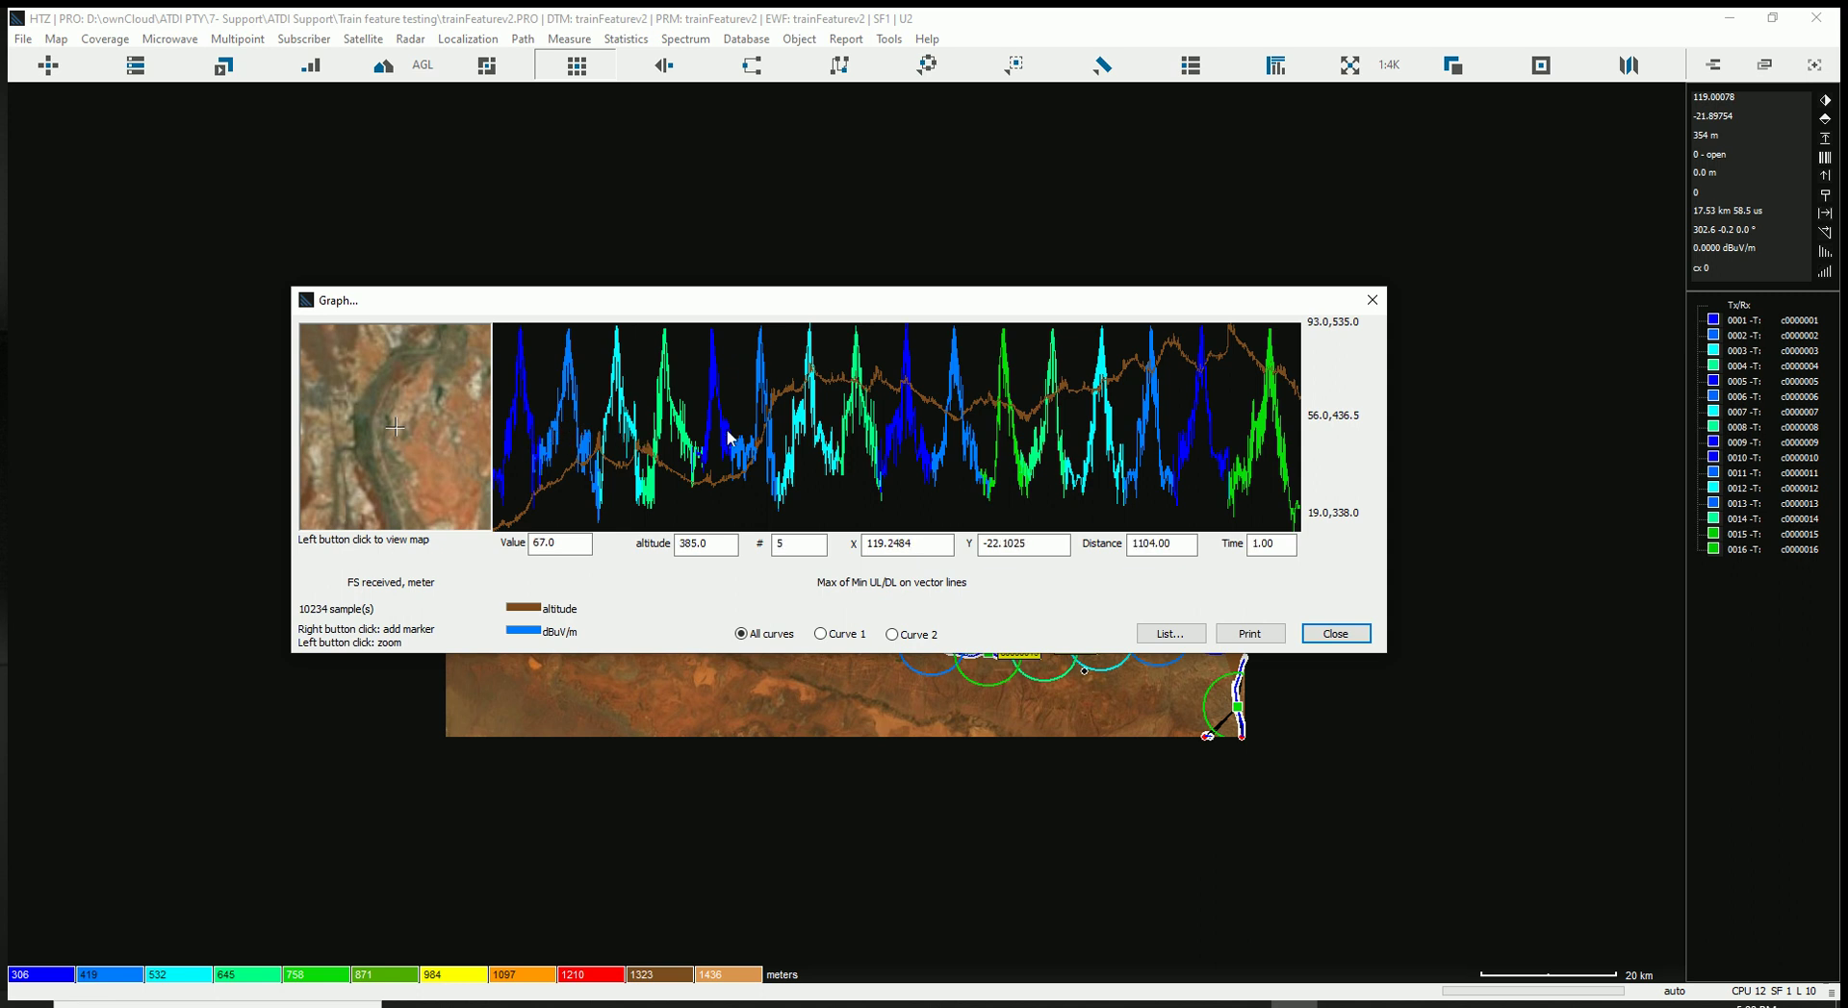
# Examine the received field strength and altitude curves along the vector line, zooming in on the last station's stretch and back out
pyautogui.moveTo(877, 304); pyautogui.dragTo(825, 420)
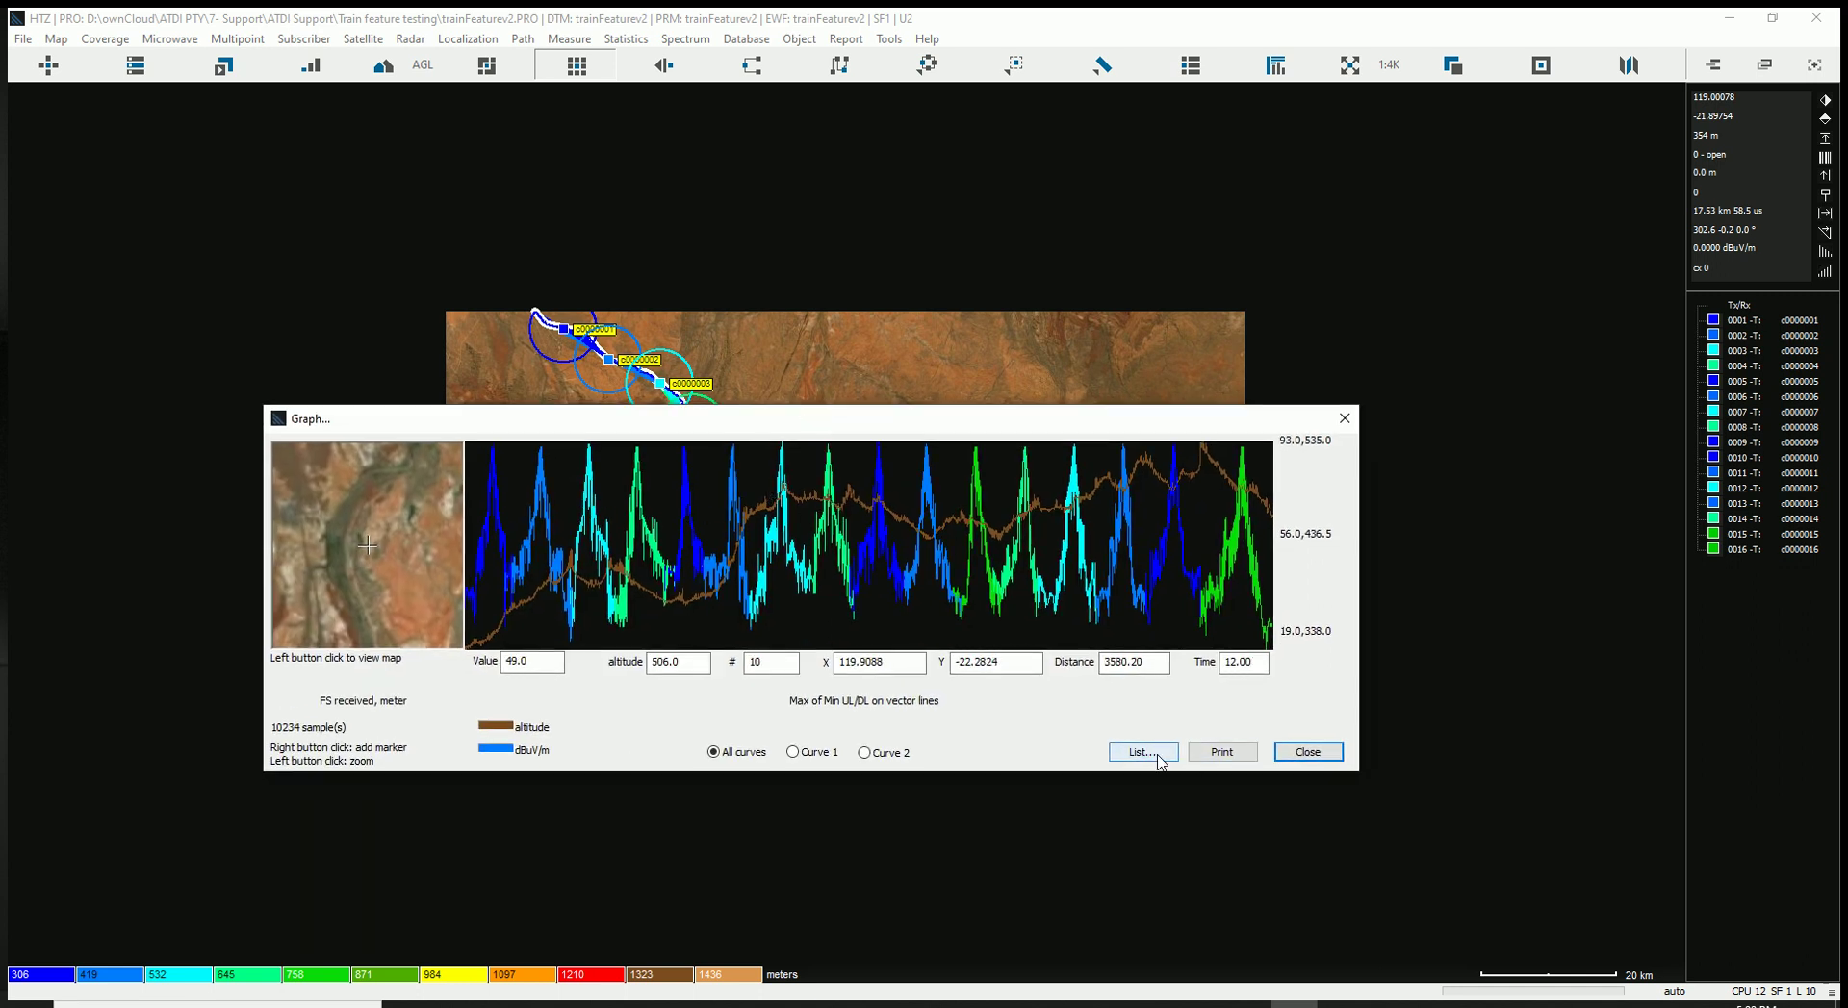
pyautogui.click(812, 580)
pyautogui.click(789, 563)
pyautogui.click(768, 542)
pyautogui.click(779, 535)
pyautogui.click(827, 512)
pyautogui.click(828, 512)
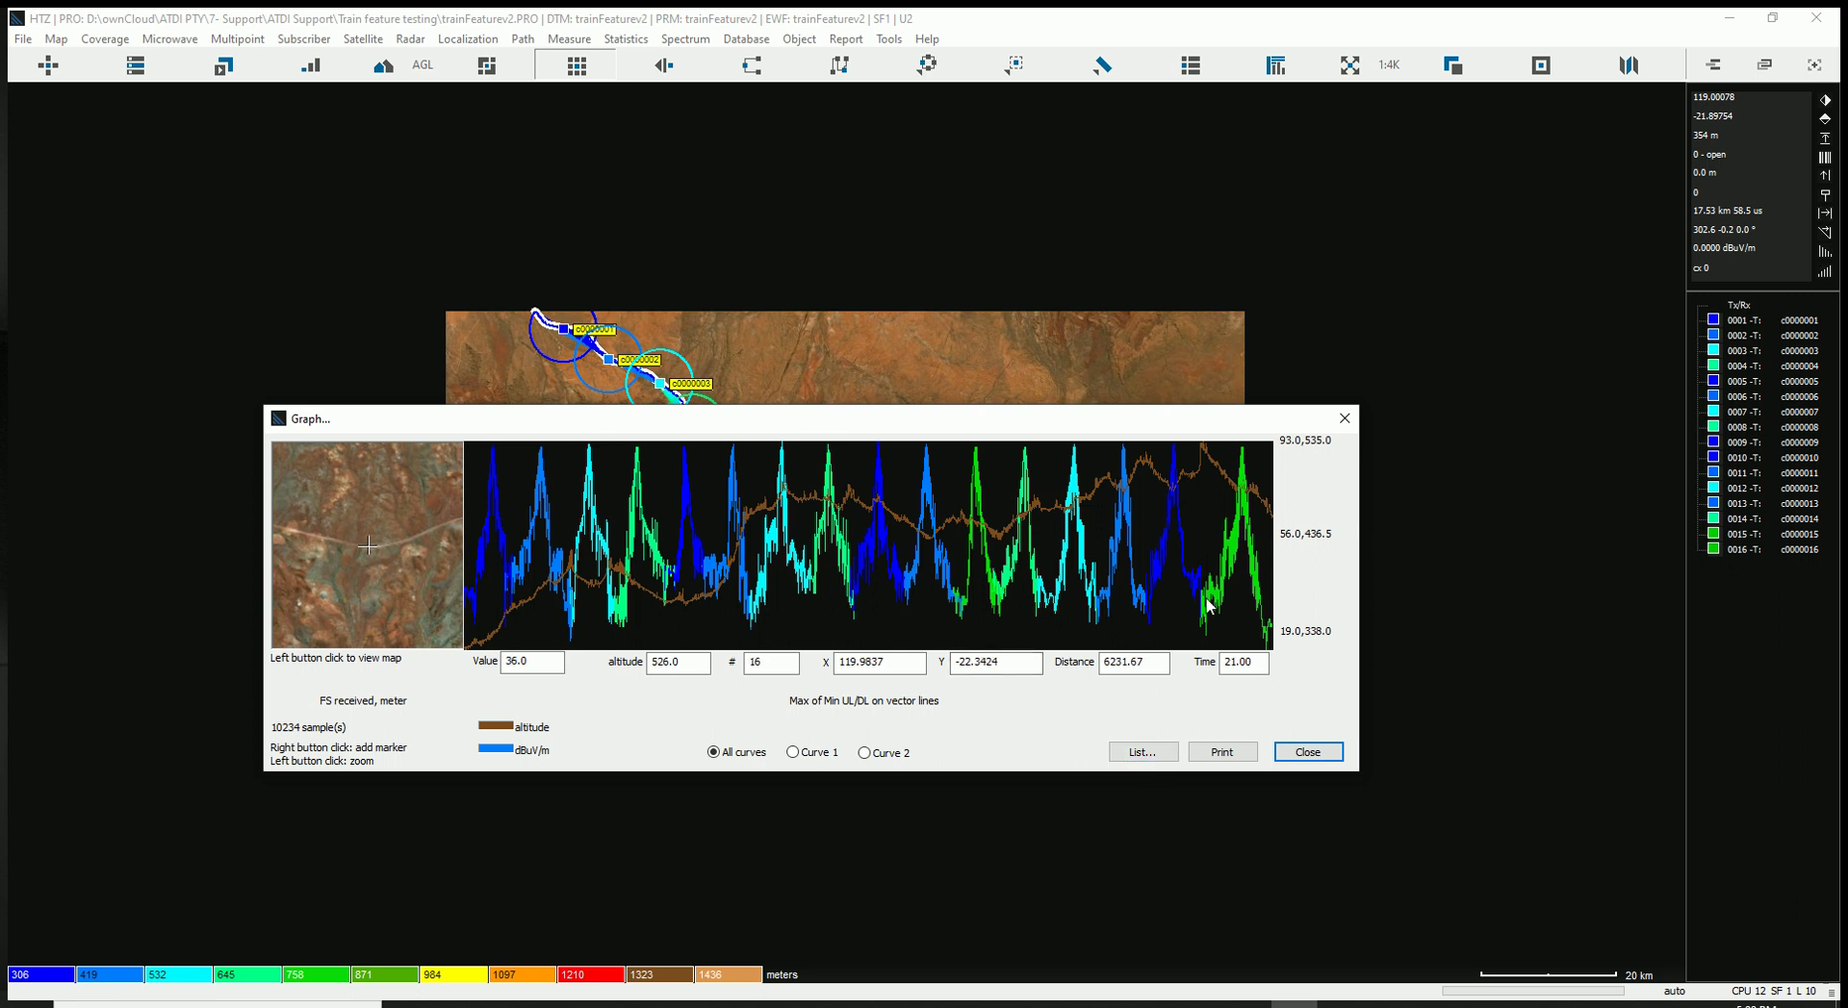
pyautogui.click(1210, 635)
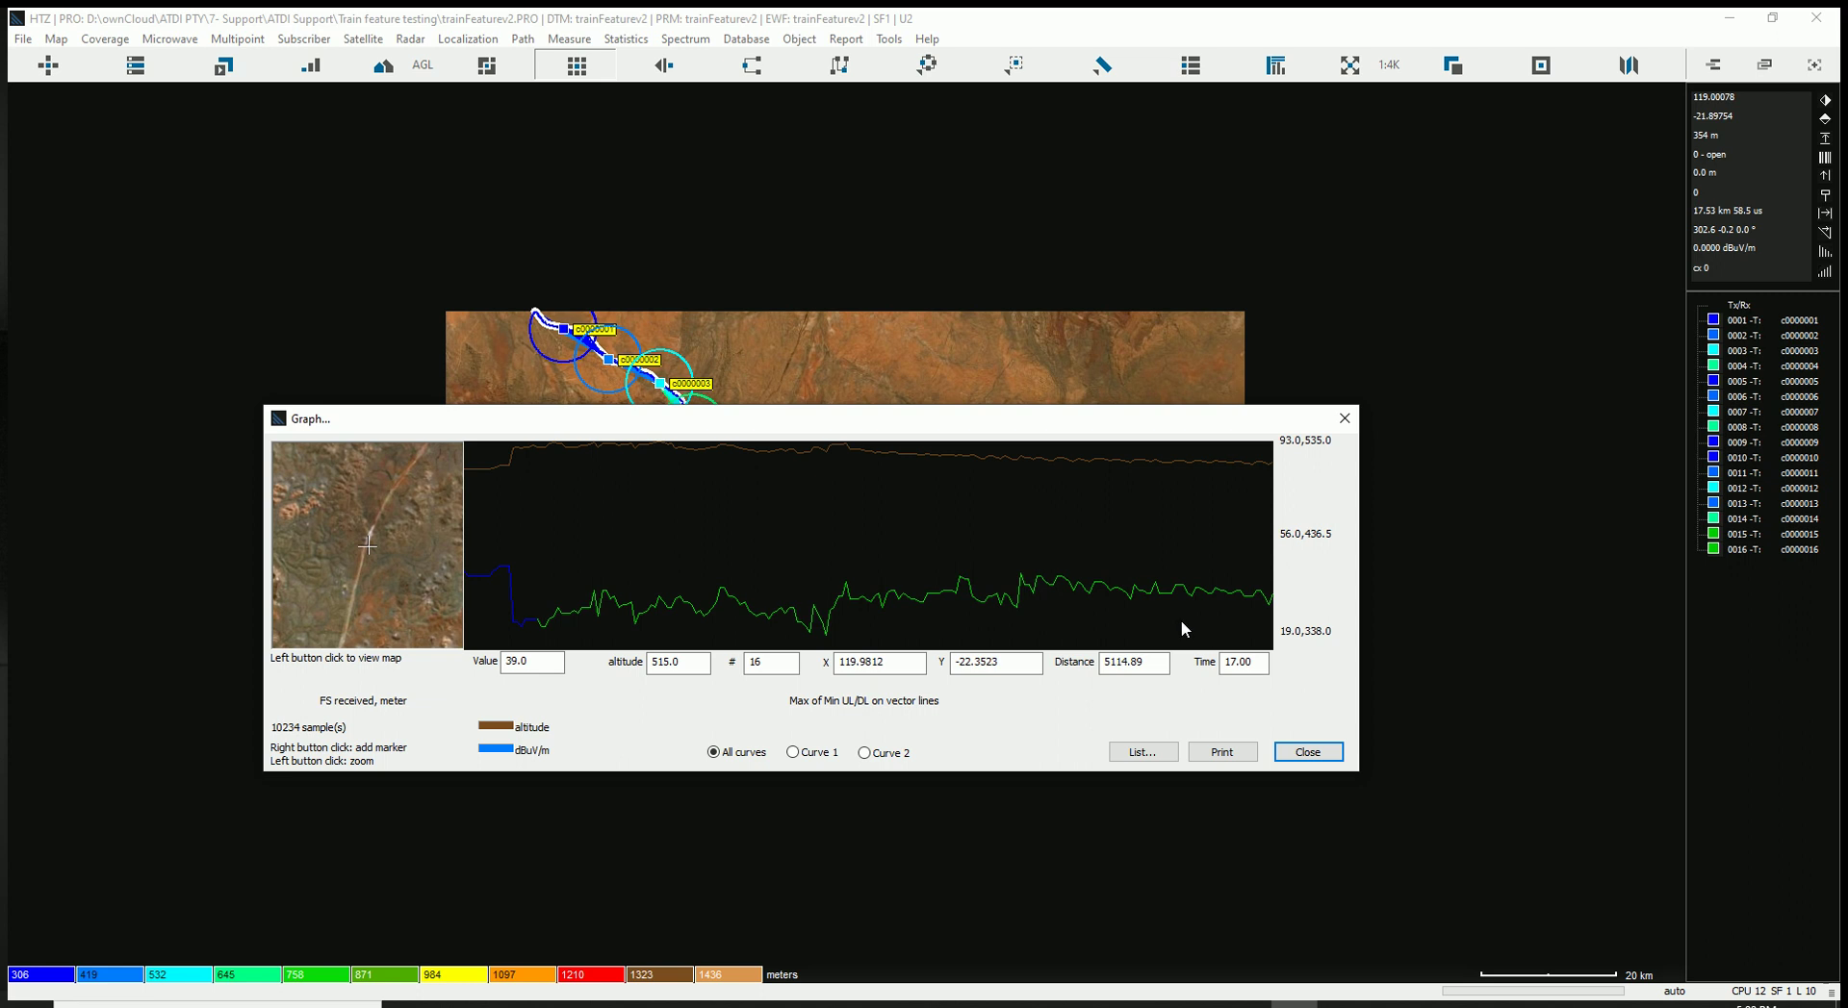
pyautogui.click(565, 624)
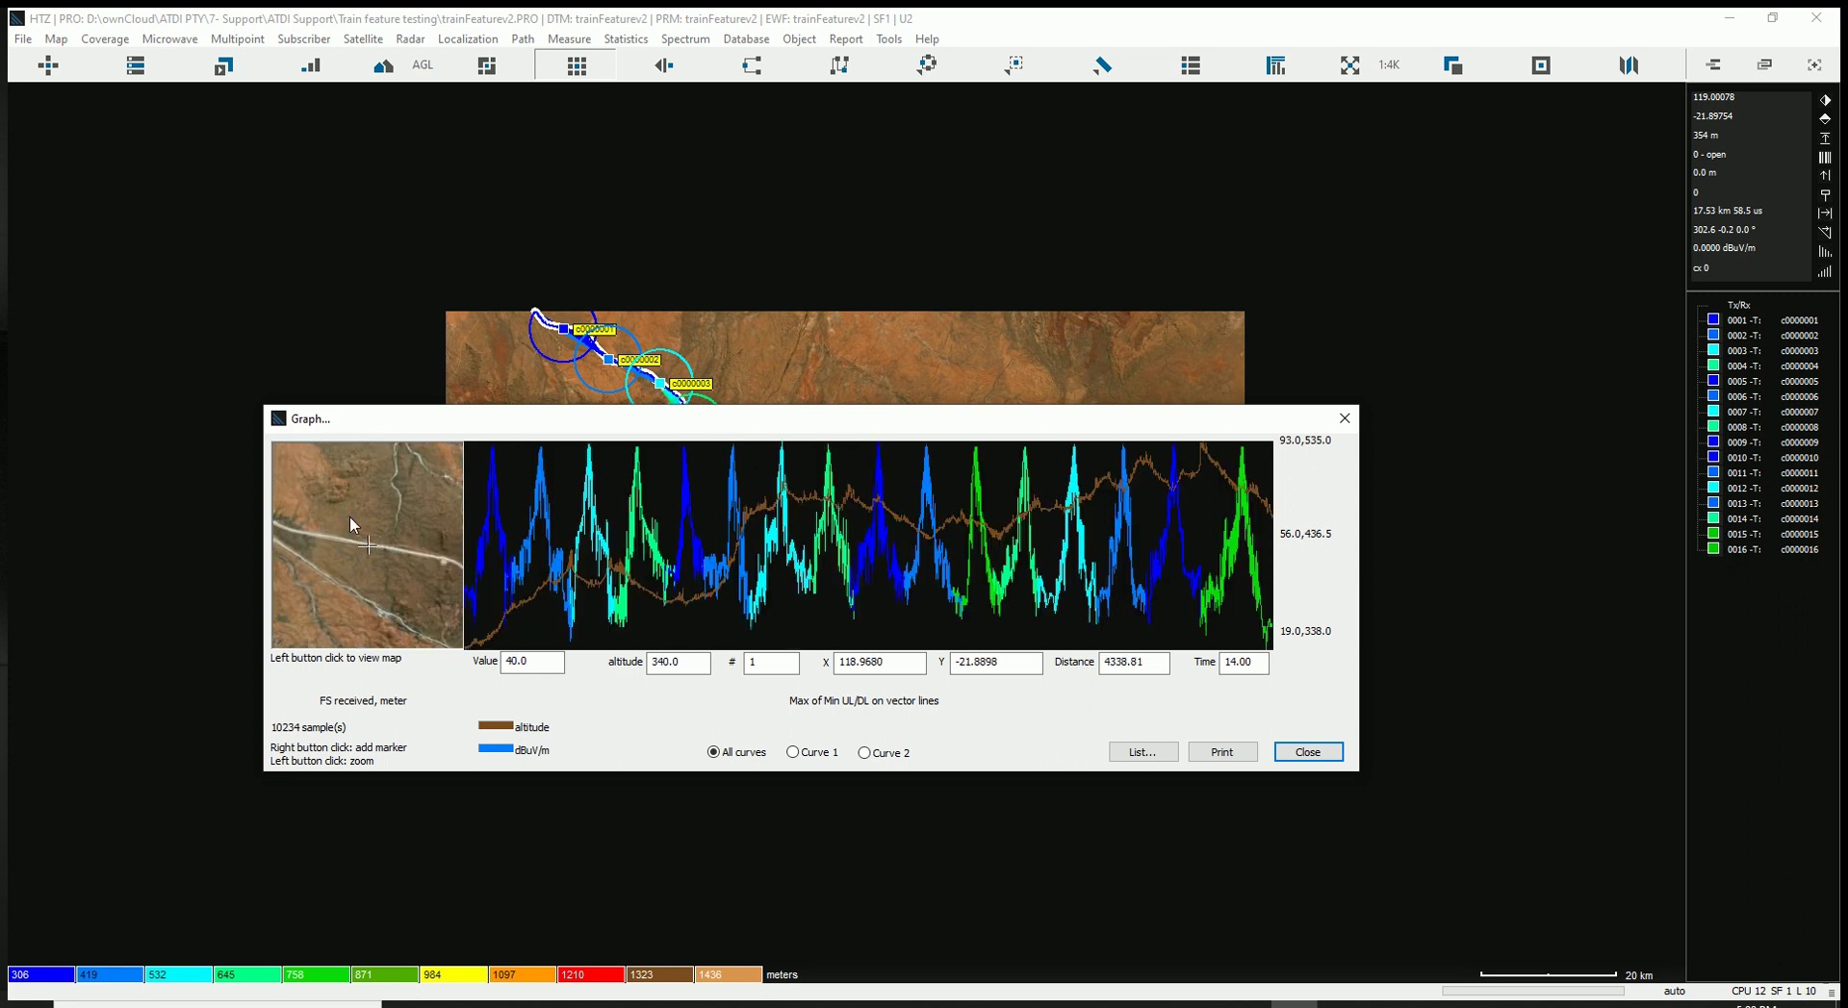
# Open the custom report of the P2P results and inspect its first and second server DL/UL curves and data table
pyautogui.click(1122, 758)
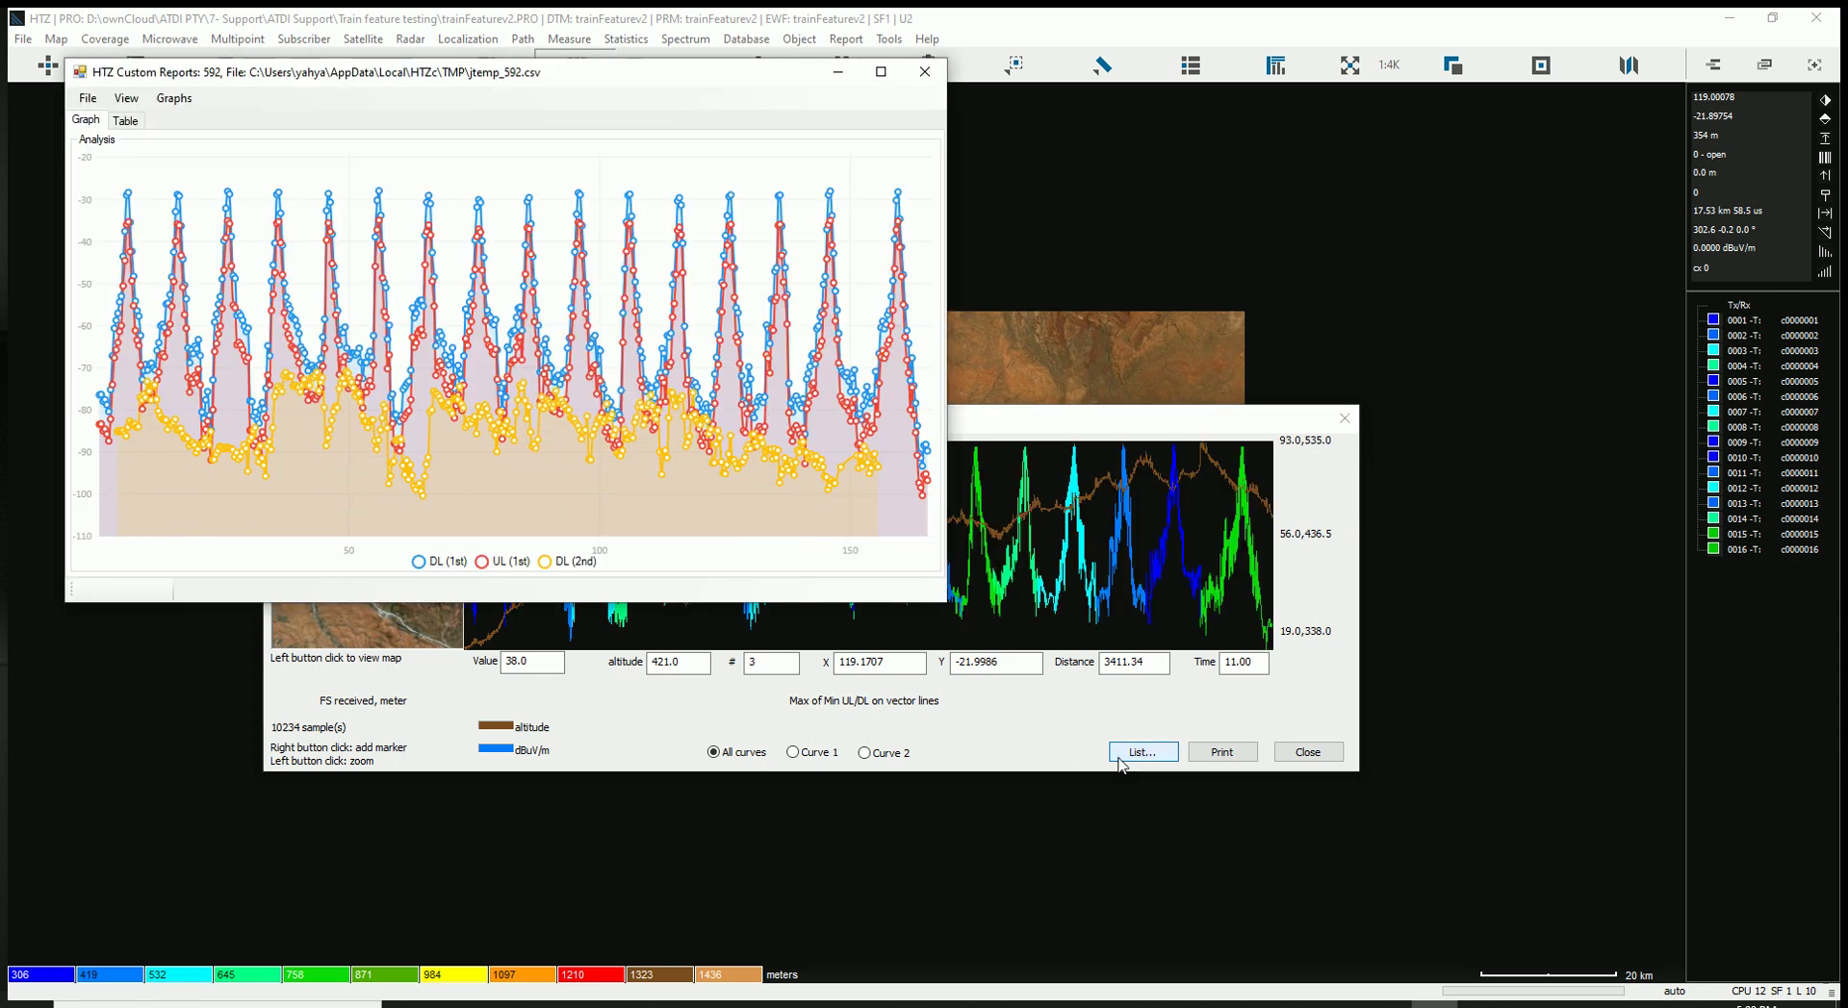
pyautogui.moveTo(627, 77); pyautogui.dragTo(948, 244)
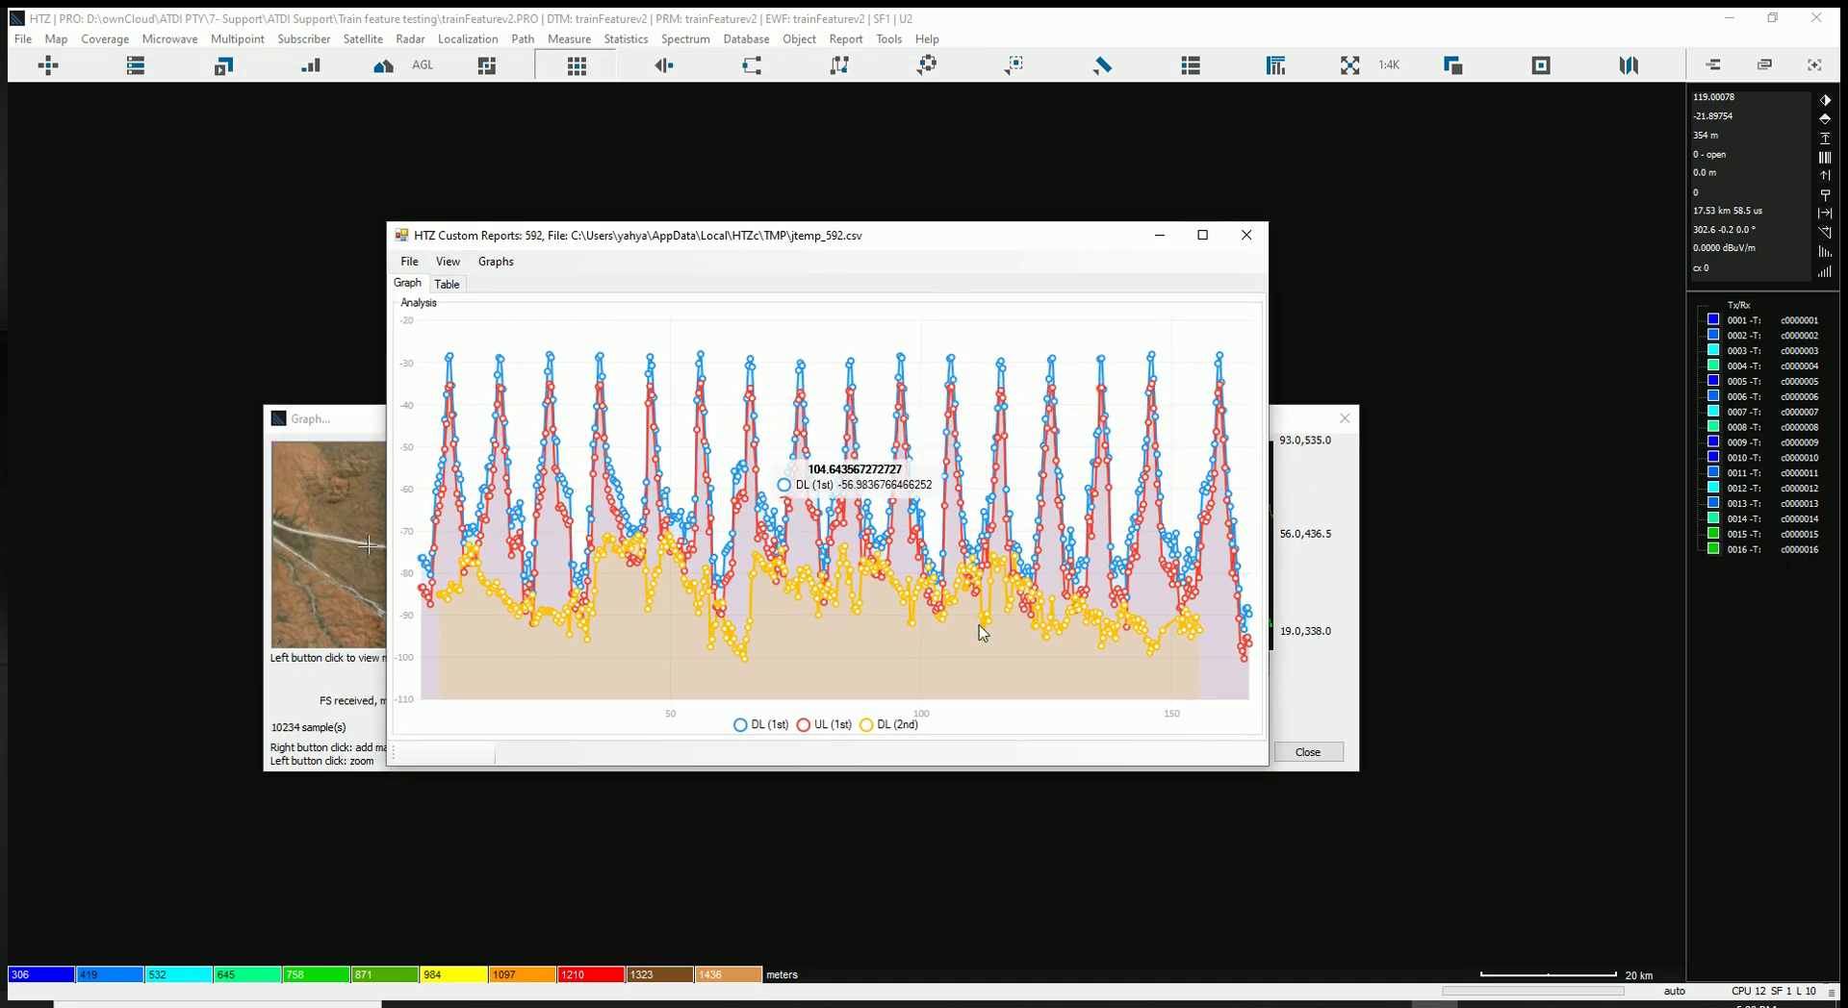
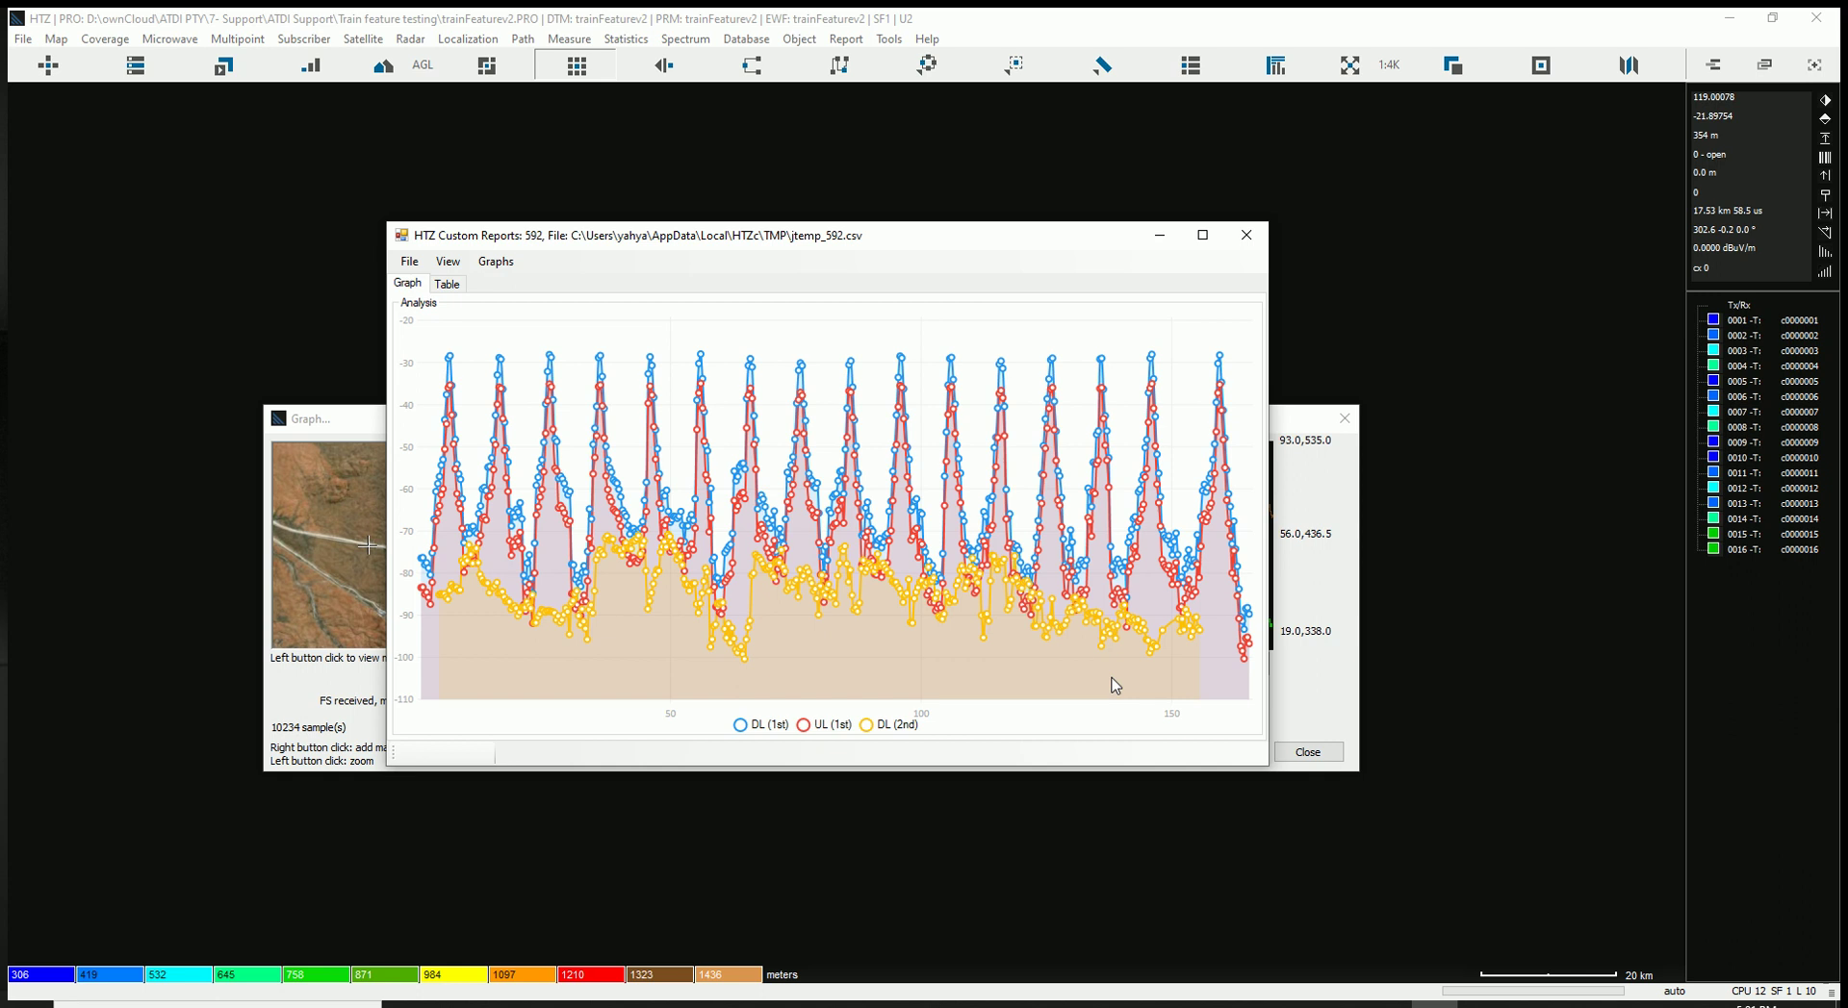
pyautogui.moveTo(753, 368)
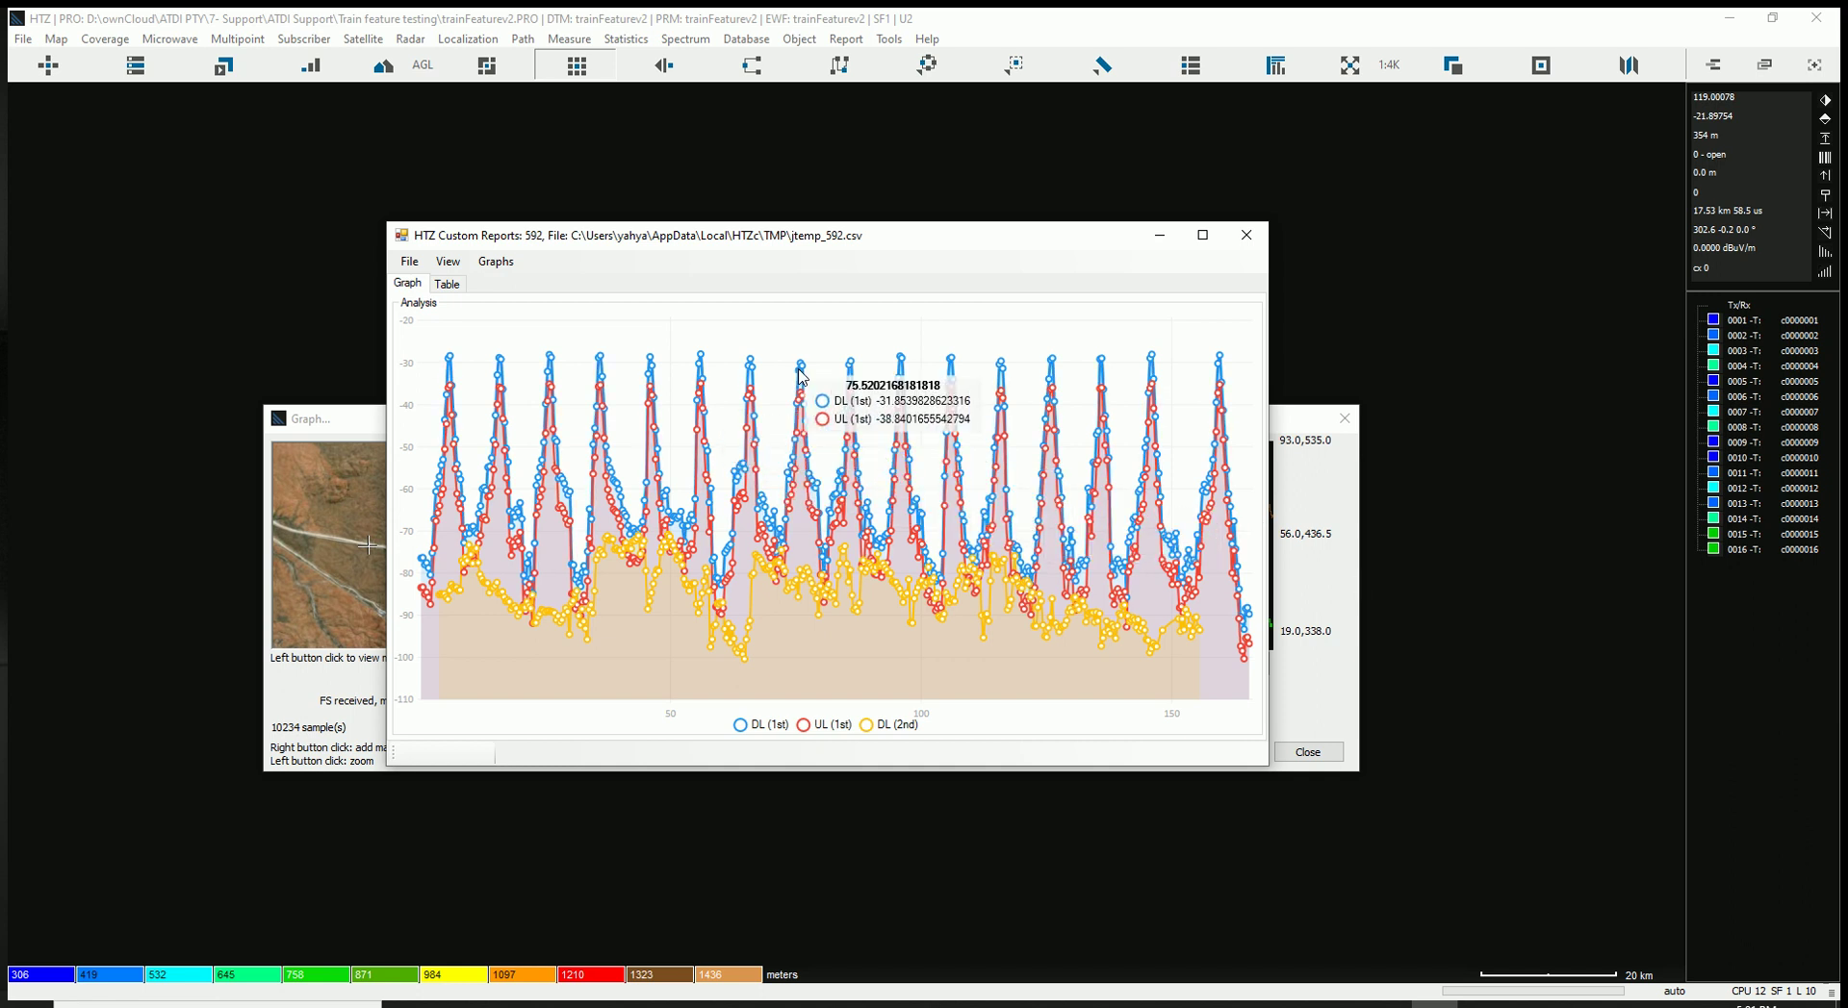
pyautogui.moveTo(798, 588)
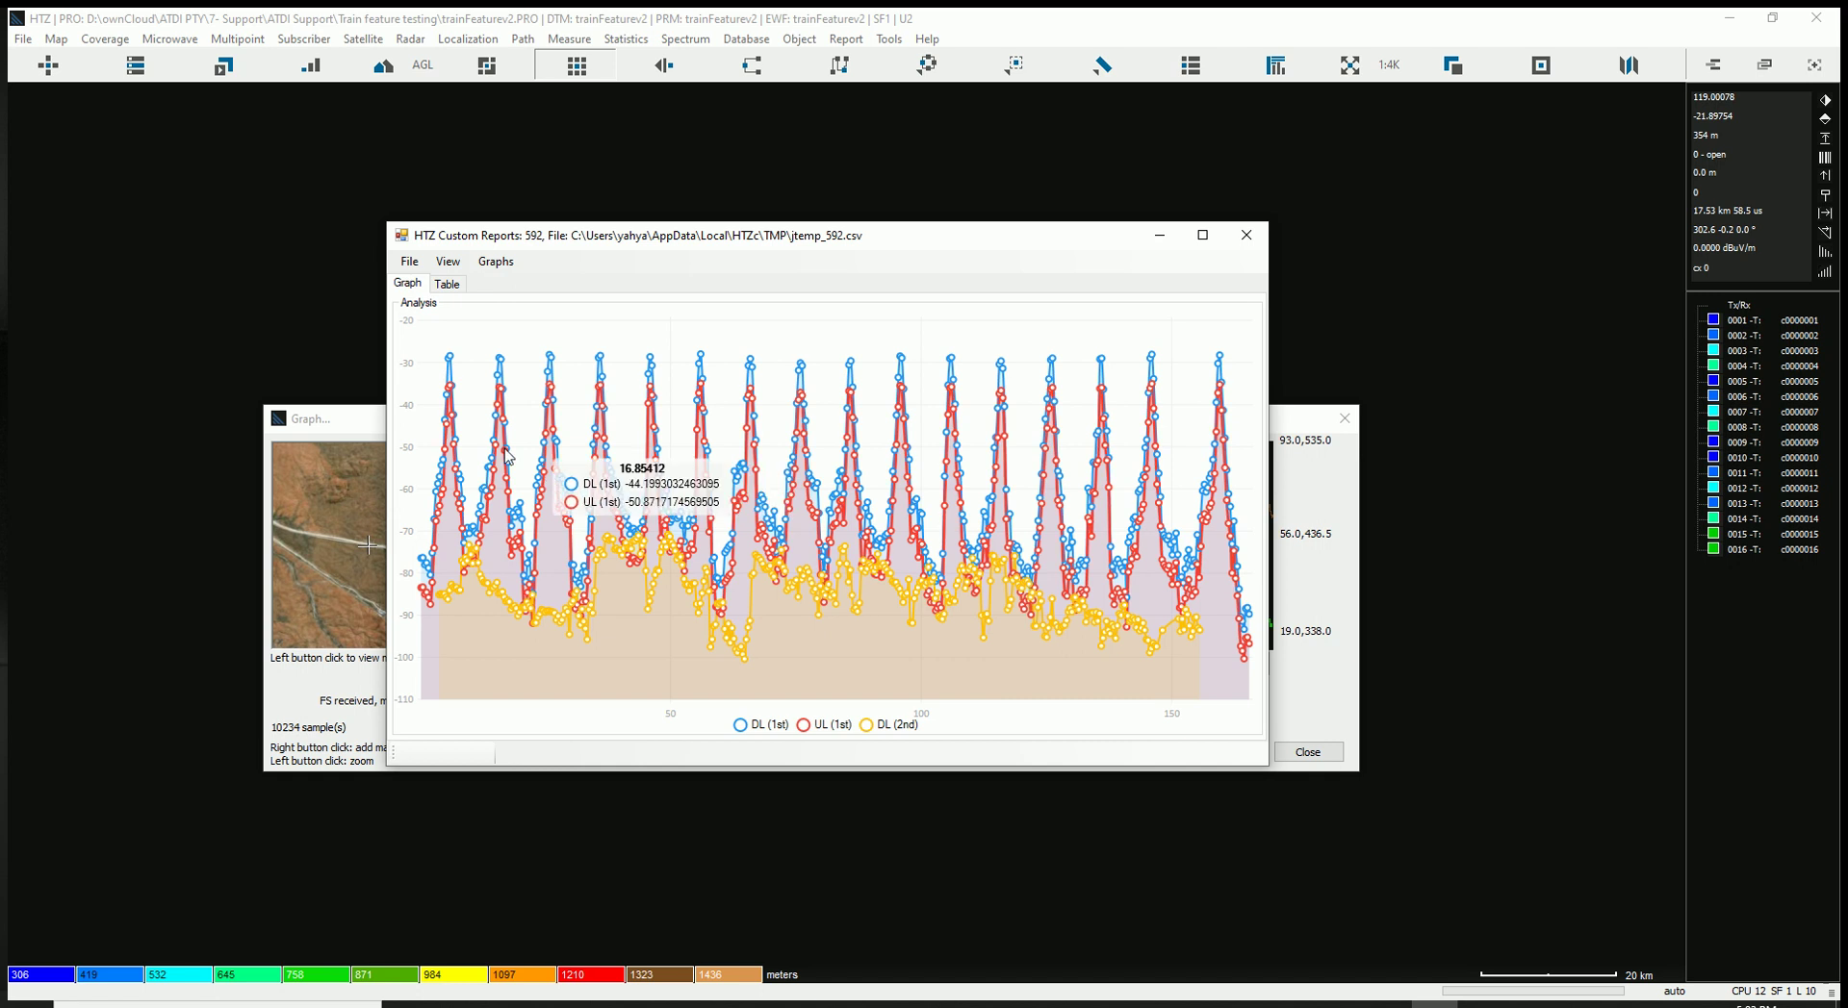
pyautogui.click(451, 285)
pyautogui.moveTo(645, 727)
pyautogui.mouseDown()
pyautogui.moveTo(940, 755)
pyautogui.moveTo(626, 732)
pyautogui.mouseUp()
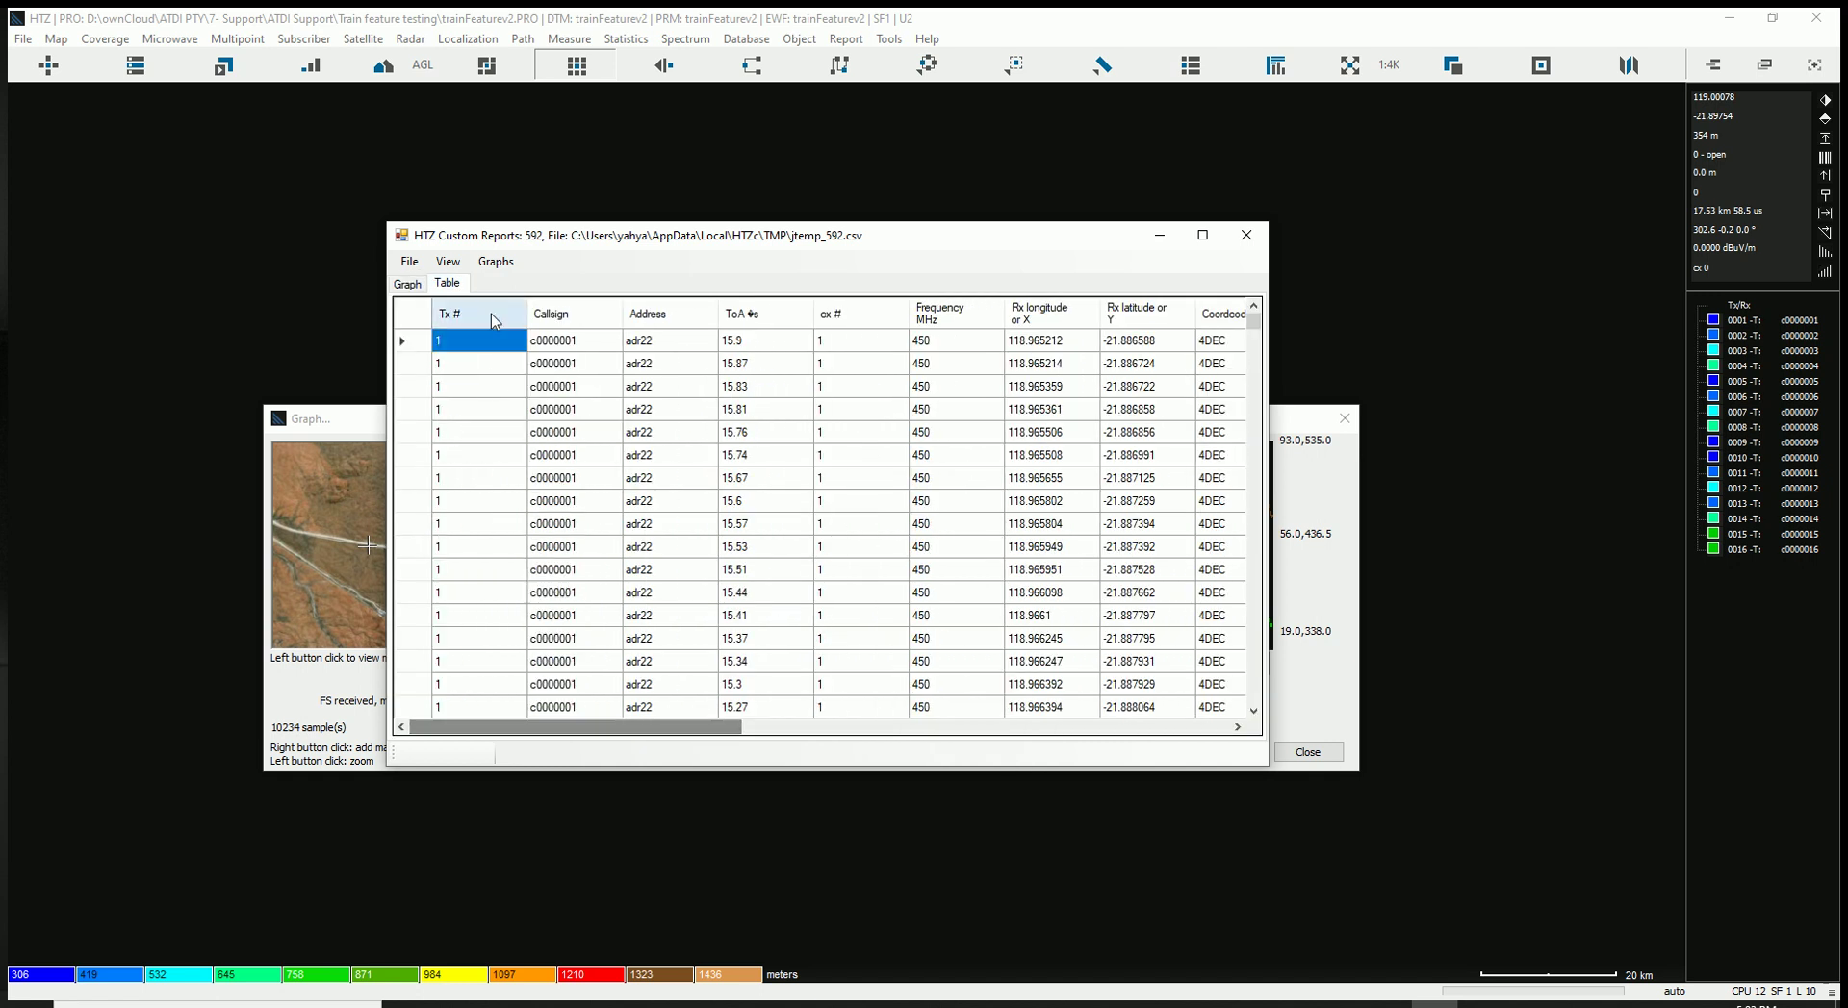
# Start a new plot for the custom report with Path distance m as its X-axis
pyautogui.click(496, 261)
pyautogui.click(537, 329)
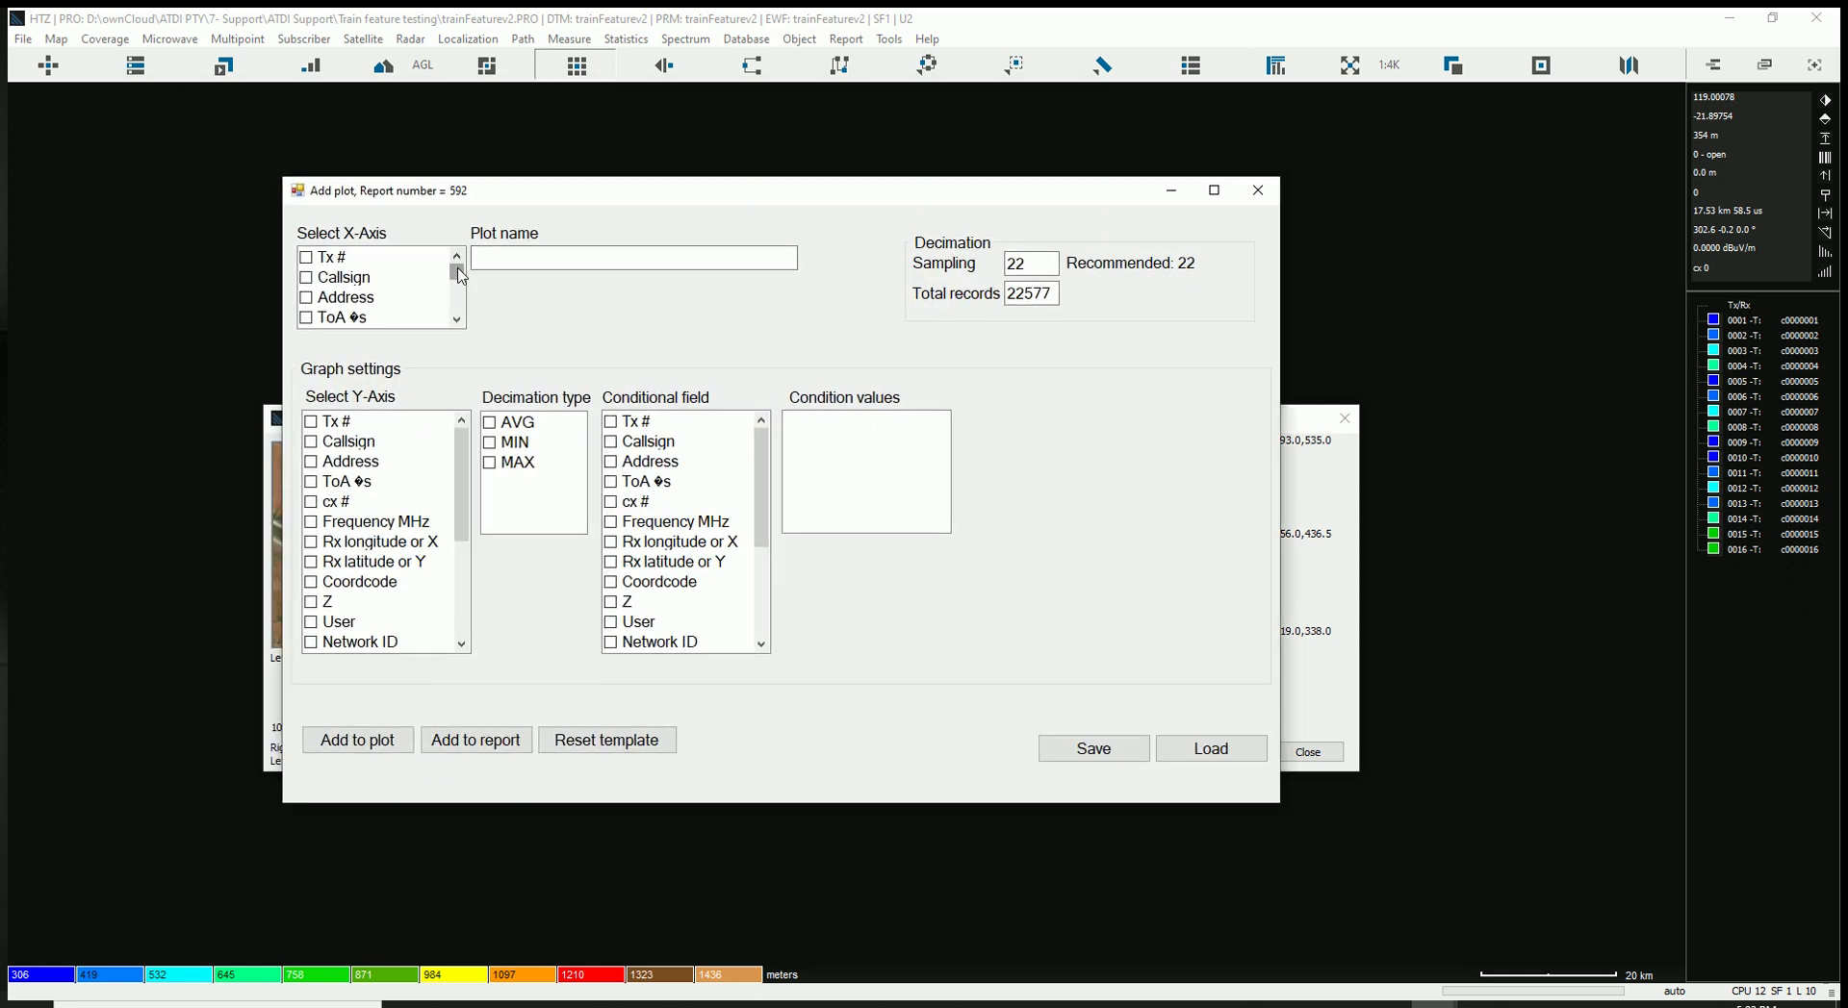
pyautogui.scroll(-8, 460, 325)
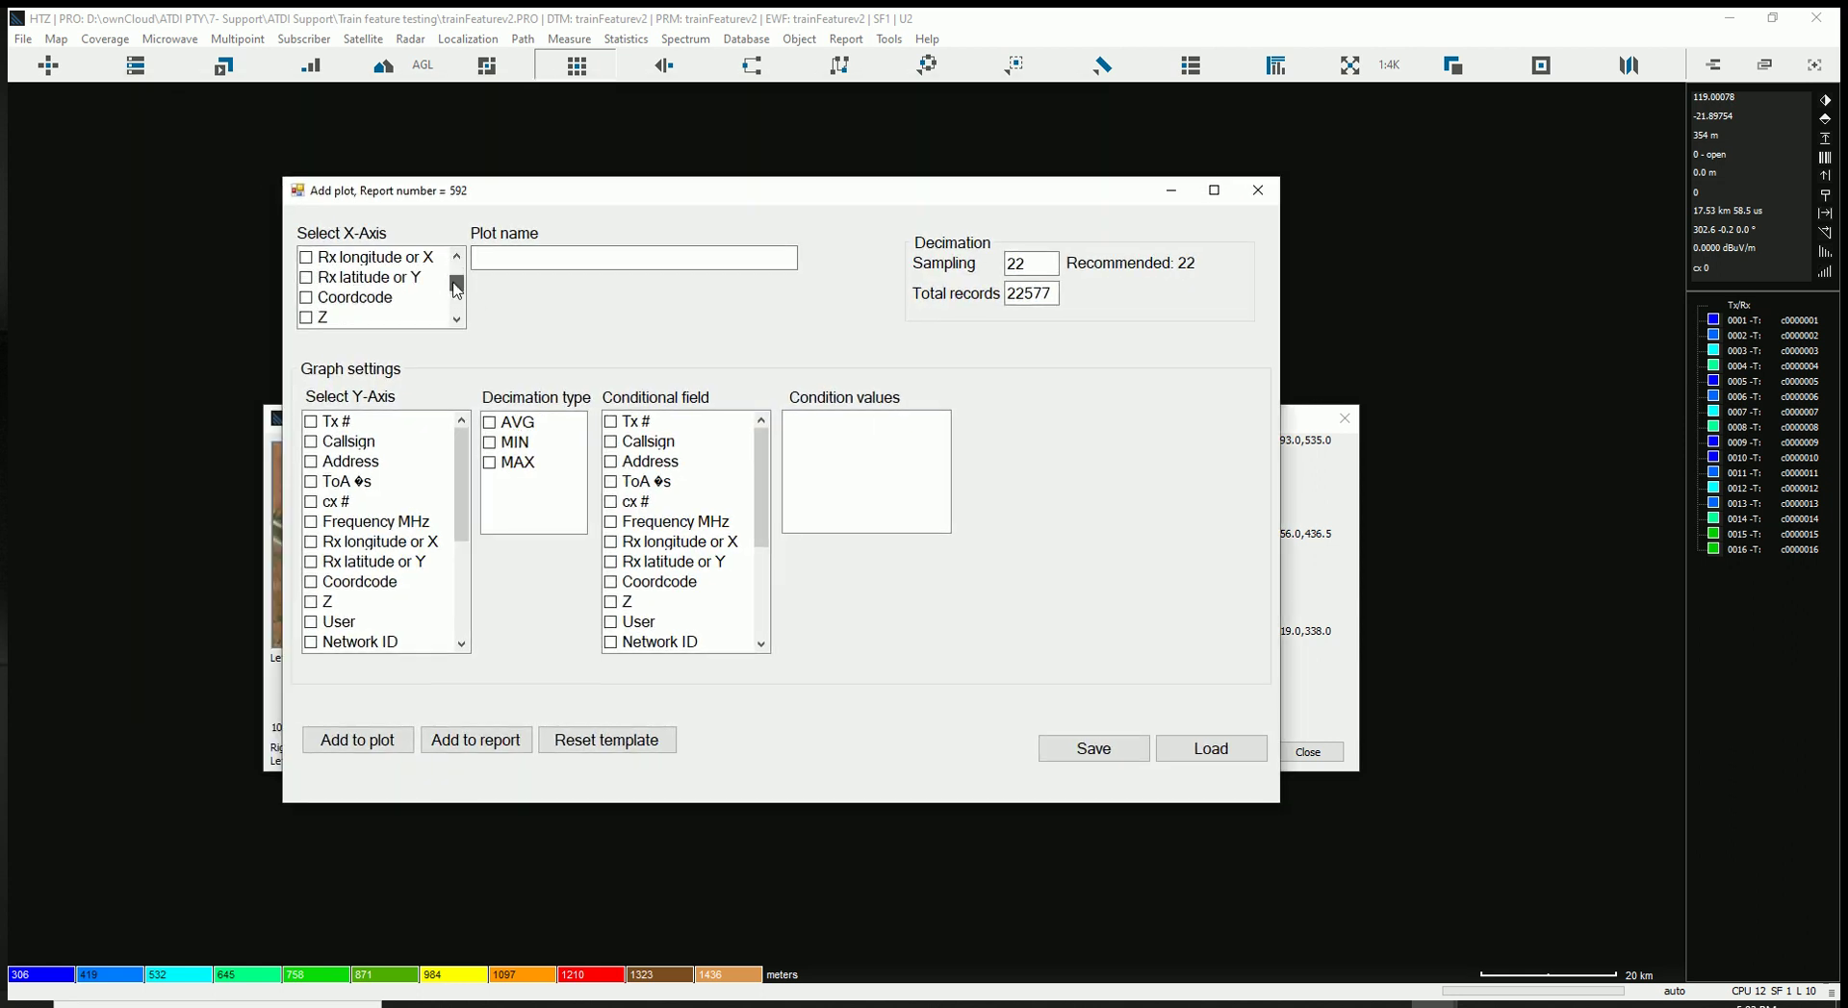
pyautogui.scroll(1, 423, 316)
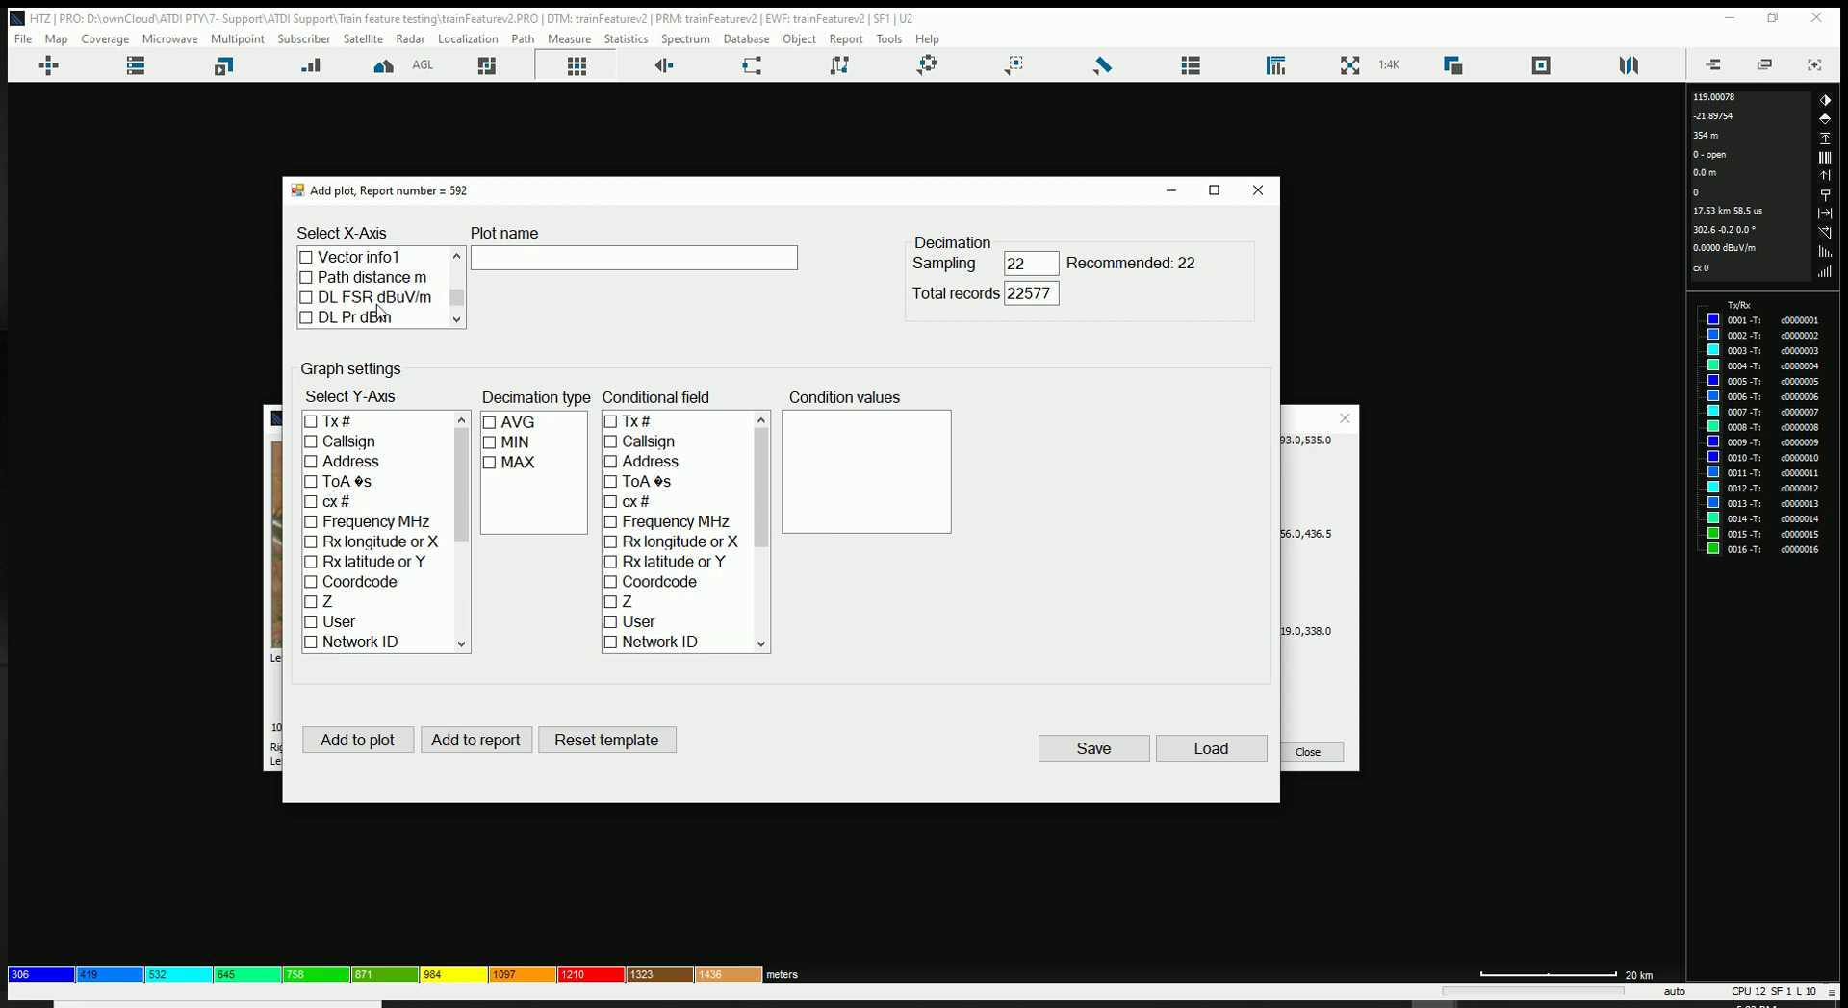
pyautogui.click(308, 286)
# Define the plot's Y-axis as UL Pr dBm with AVG decimation and the condition Order equal to 2
pyautogui.moveTo(456, 458); pyautogui.dragTo(478, 572)
pyautogui.moveTo(373, 616); pyautogui.dragTo(347, 597)
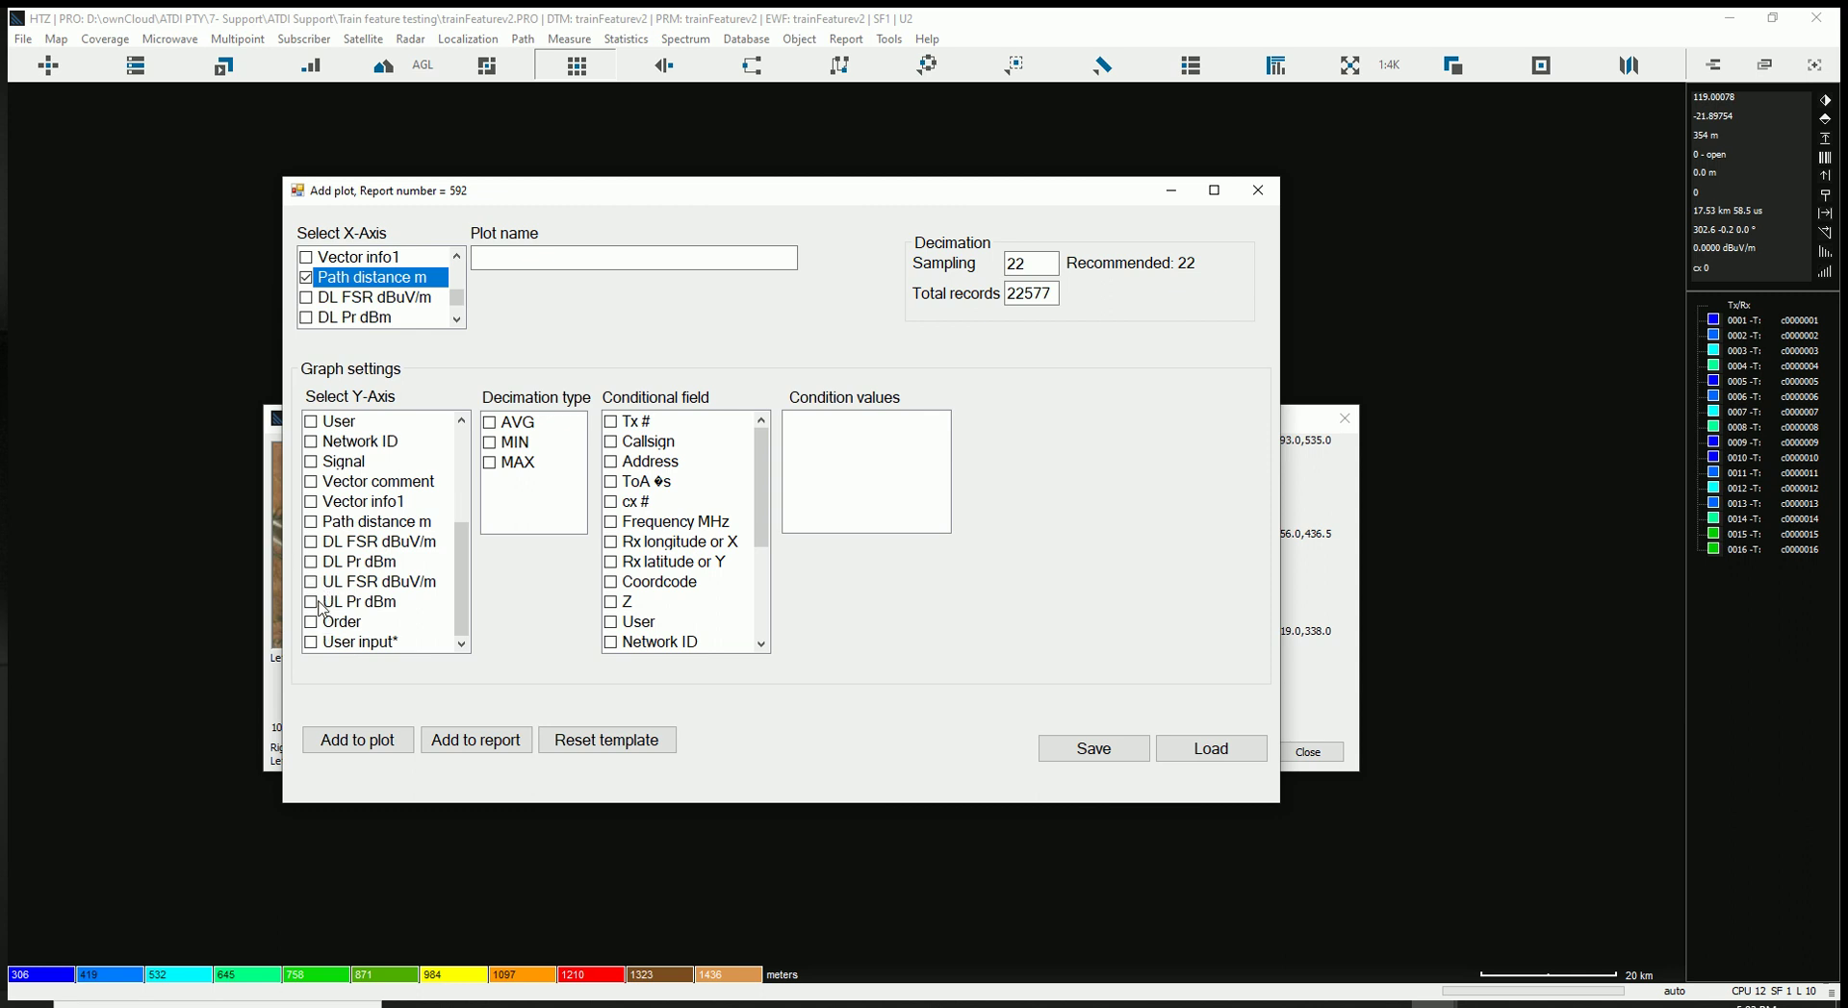
pyautogui.click(318, 604)
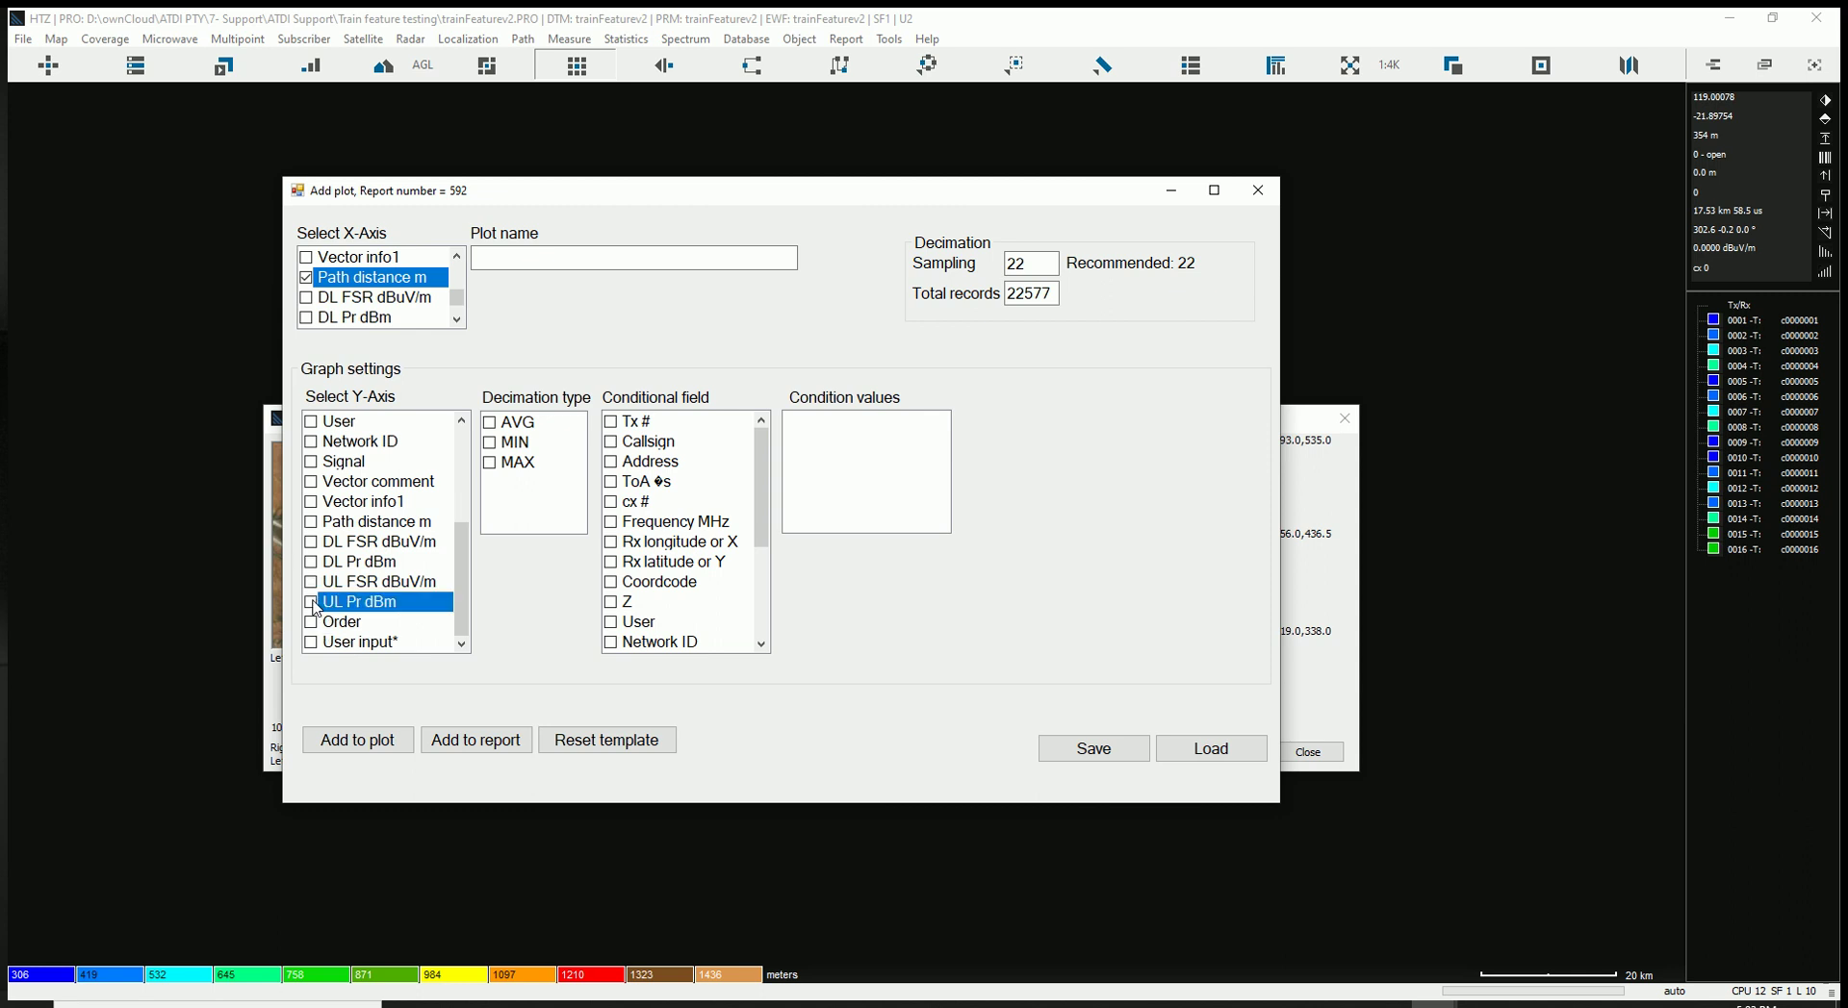
pyautogui.click(491, 423)
pyautogui.moveTo(758, 452); pyautogui.dragTo(767, 577)
pyautogui.click(623, 640)
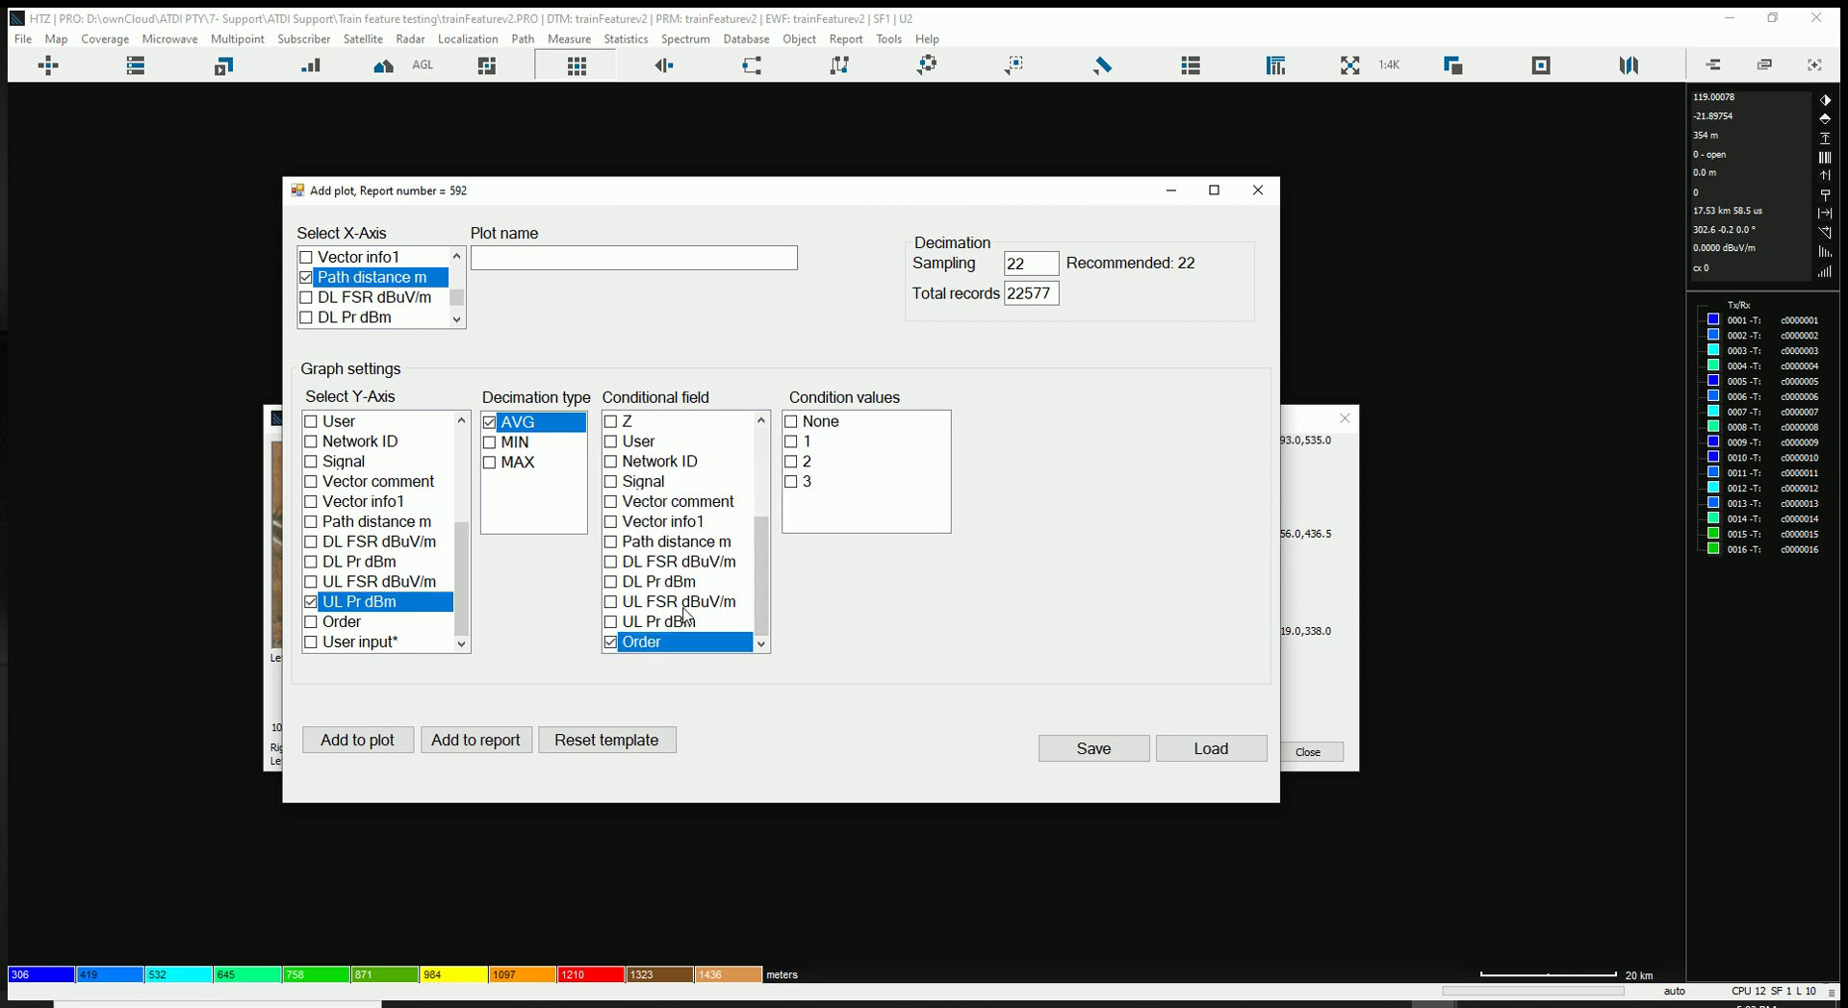
pyautogui.click(792, 464)
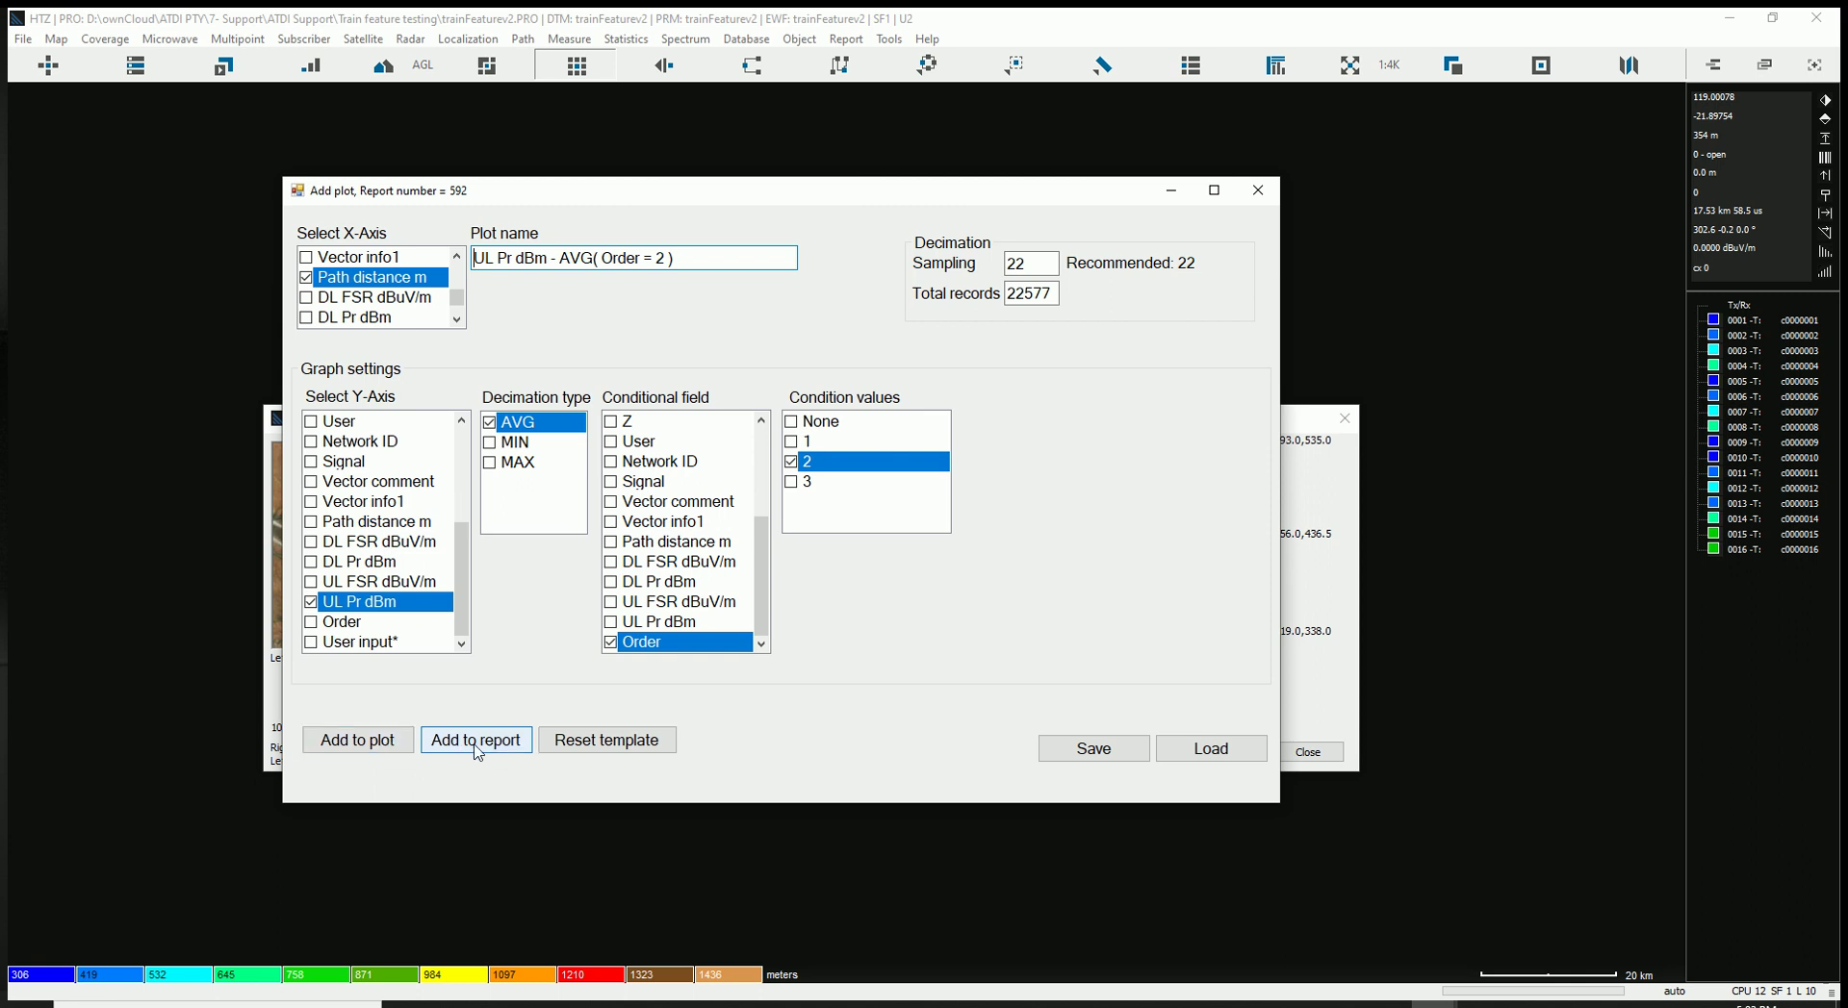
# Add the second-order uplink curve to the plot, close the plot settings and display the report's graph
pyautogui.click(382, 746)
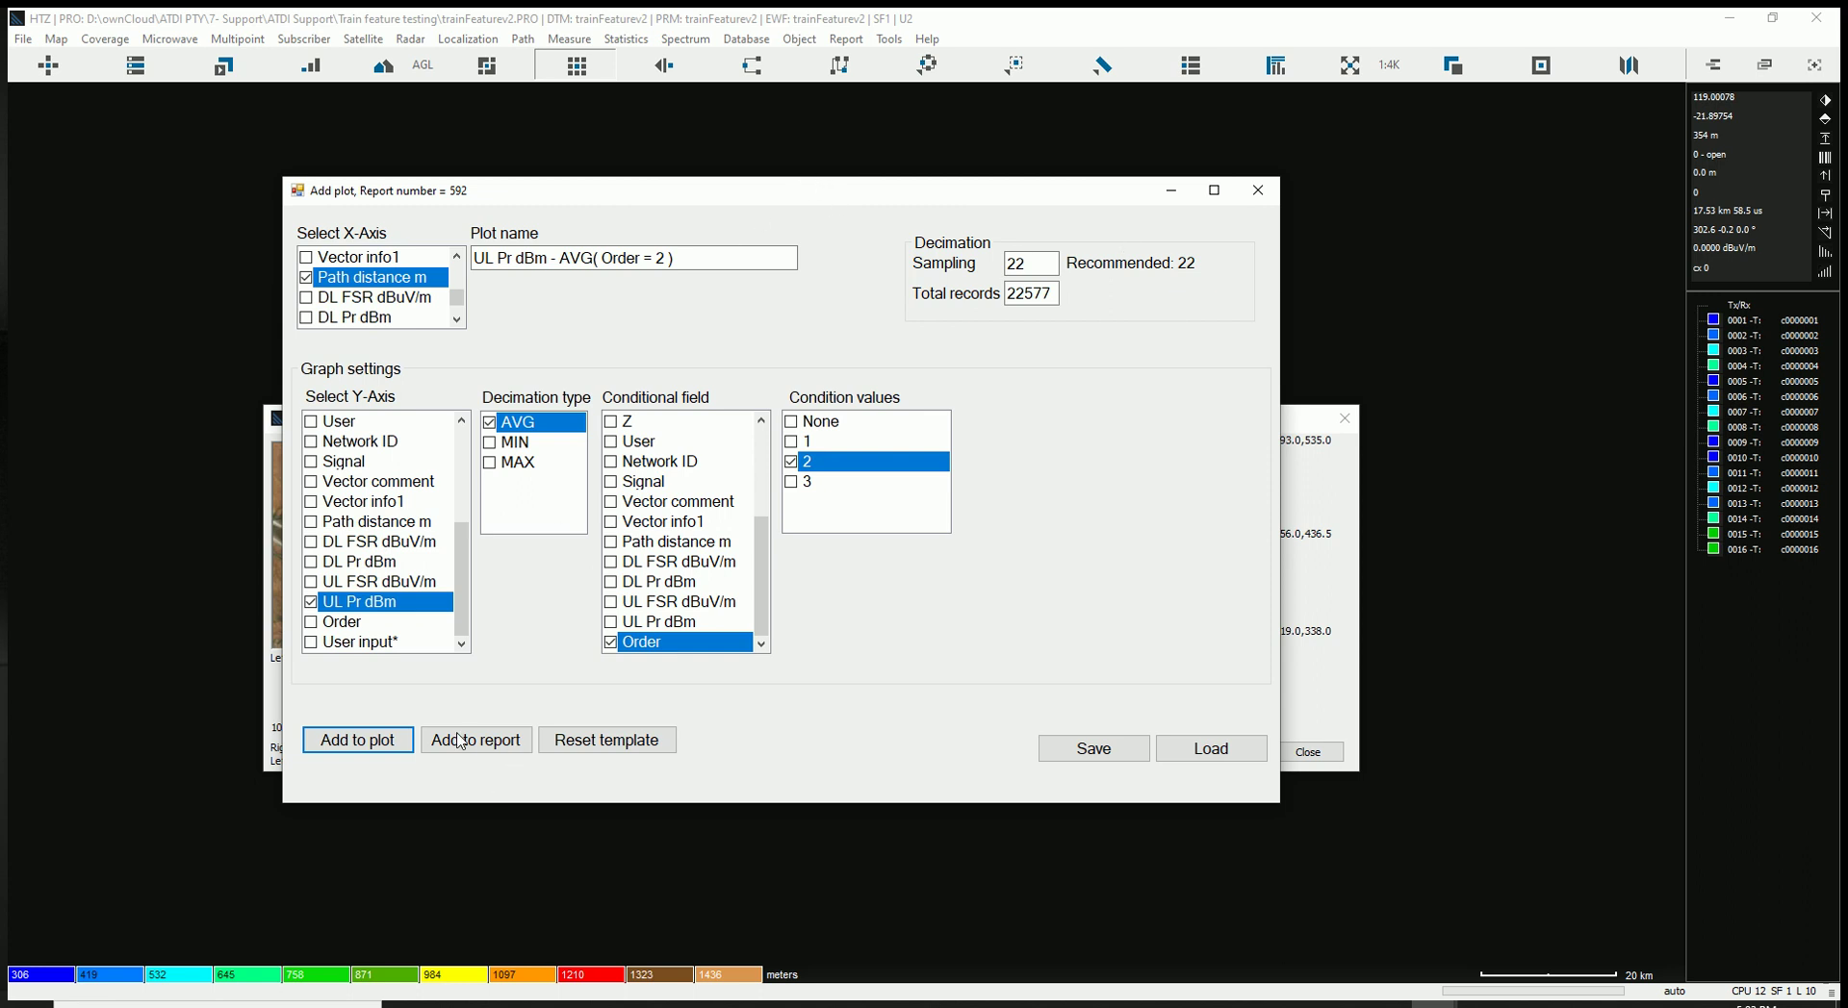
pyautogui.click(1258, 198)
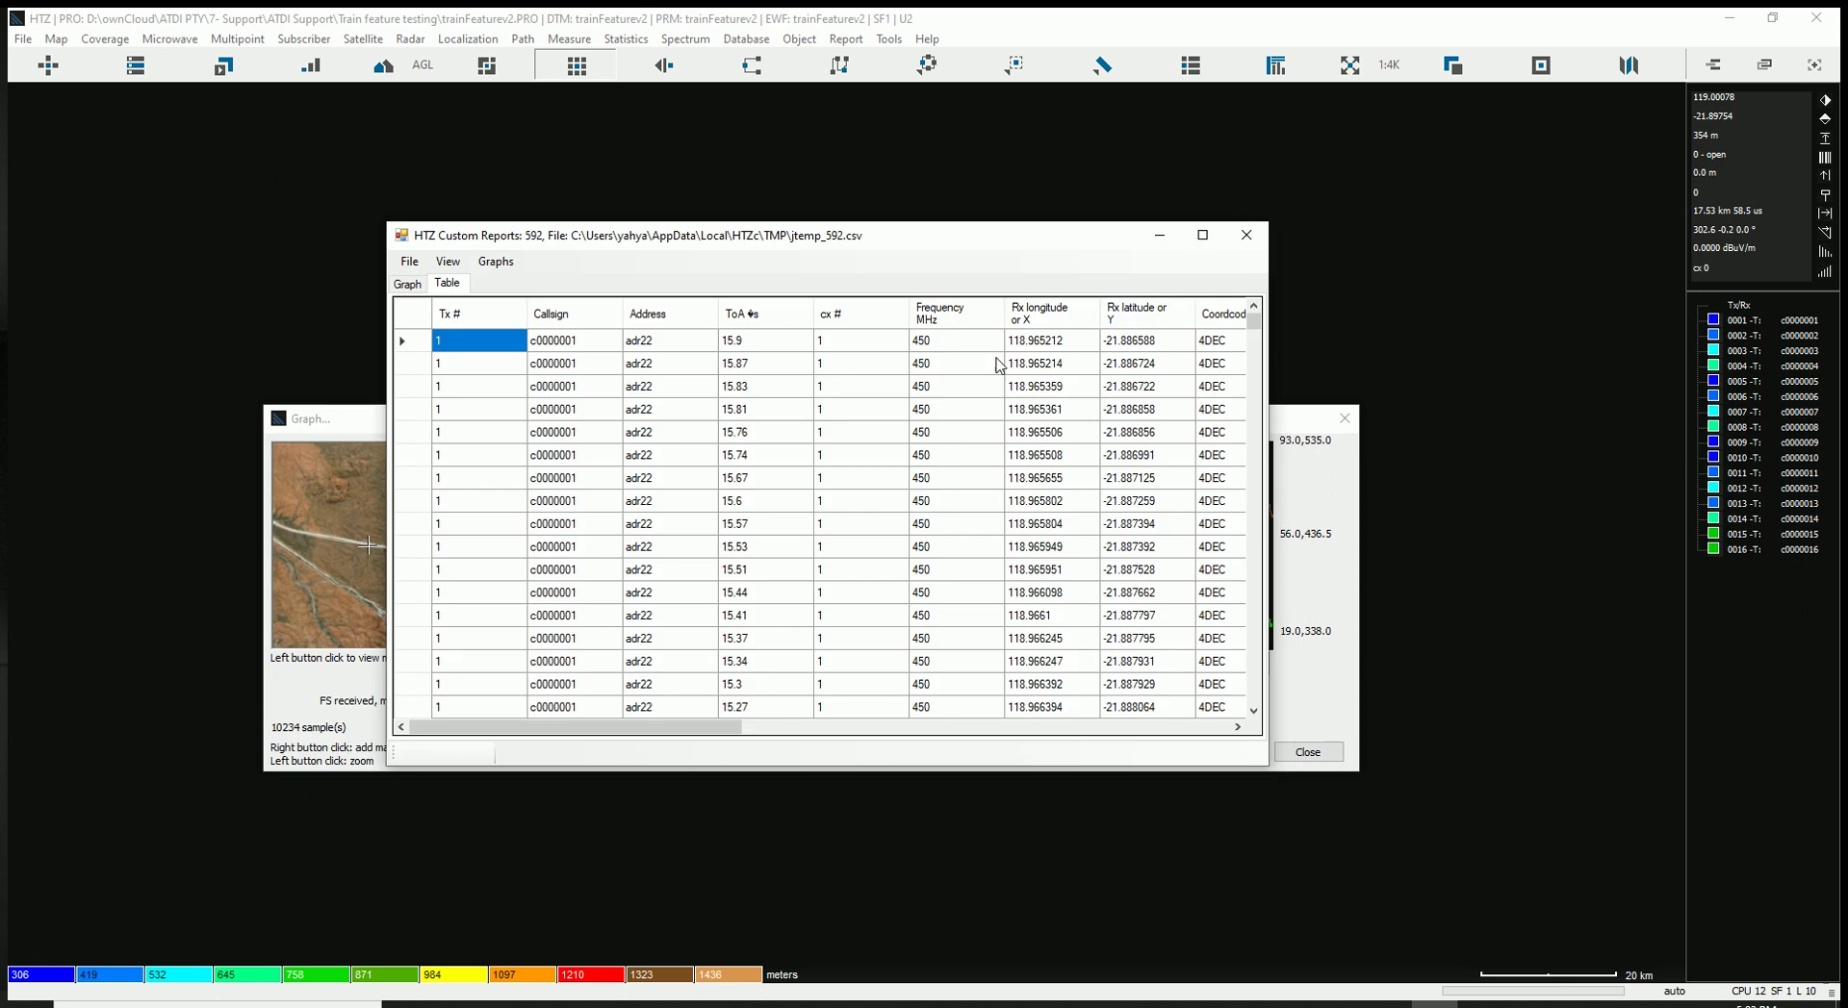
pyautogui.click(412, 284)
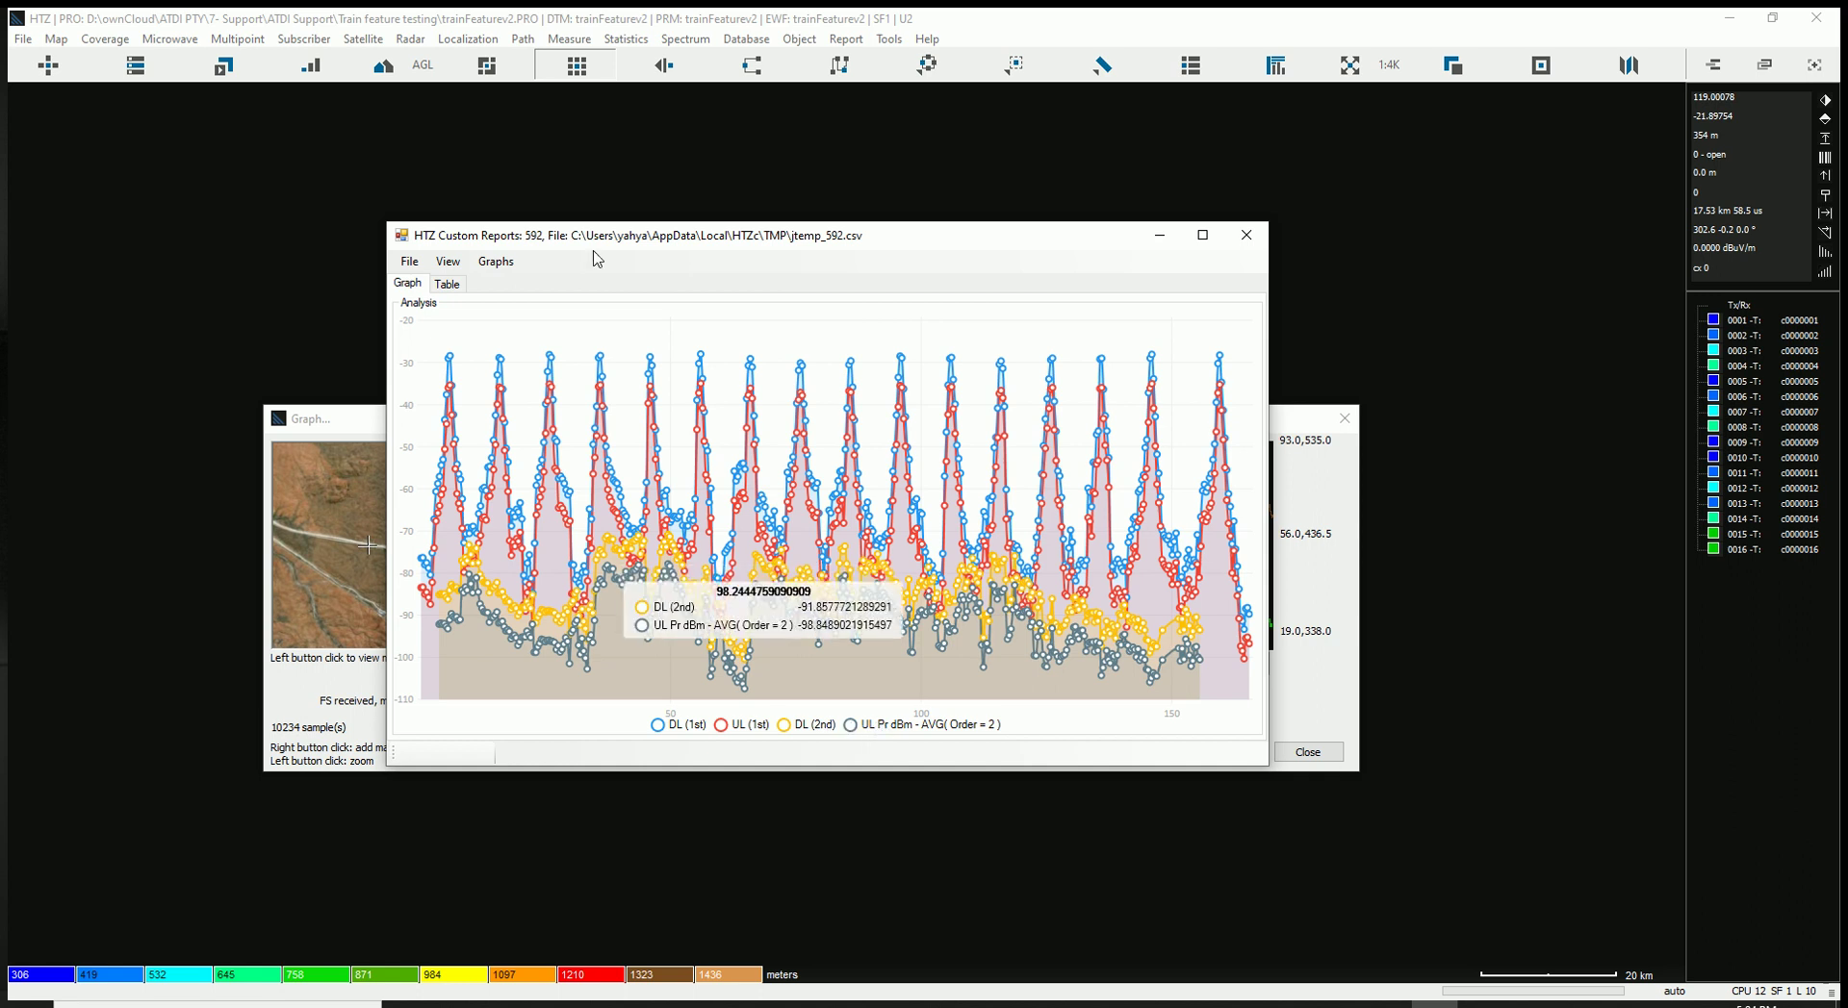
# Close the custom report and the P2P result graph to return to the map
pyautogui.click(416, 260)
pyautogui.click(451, 322)
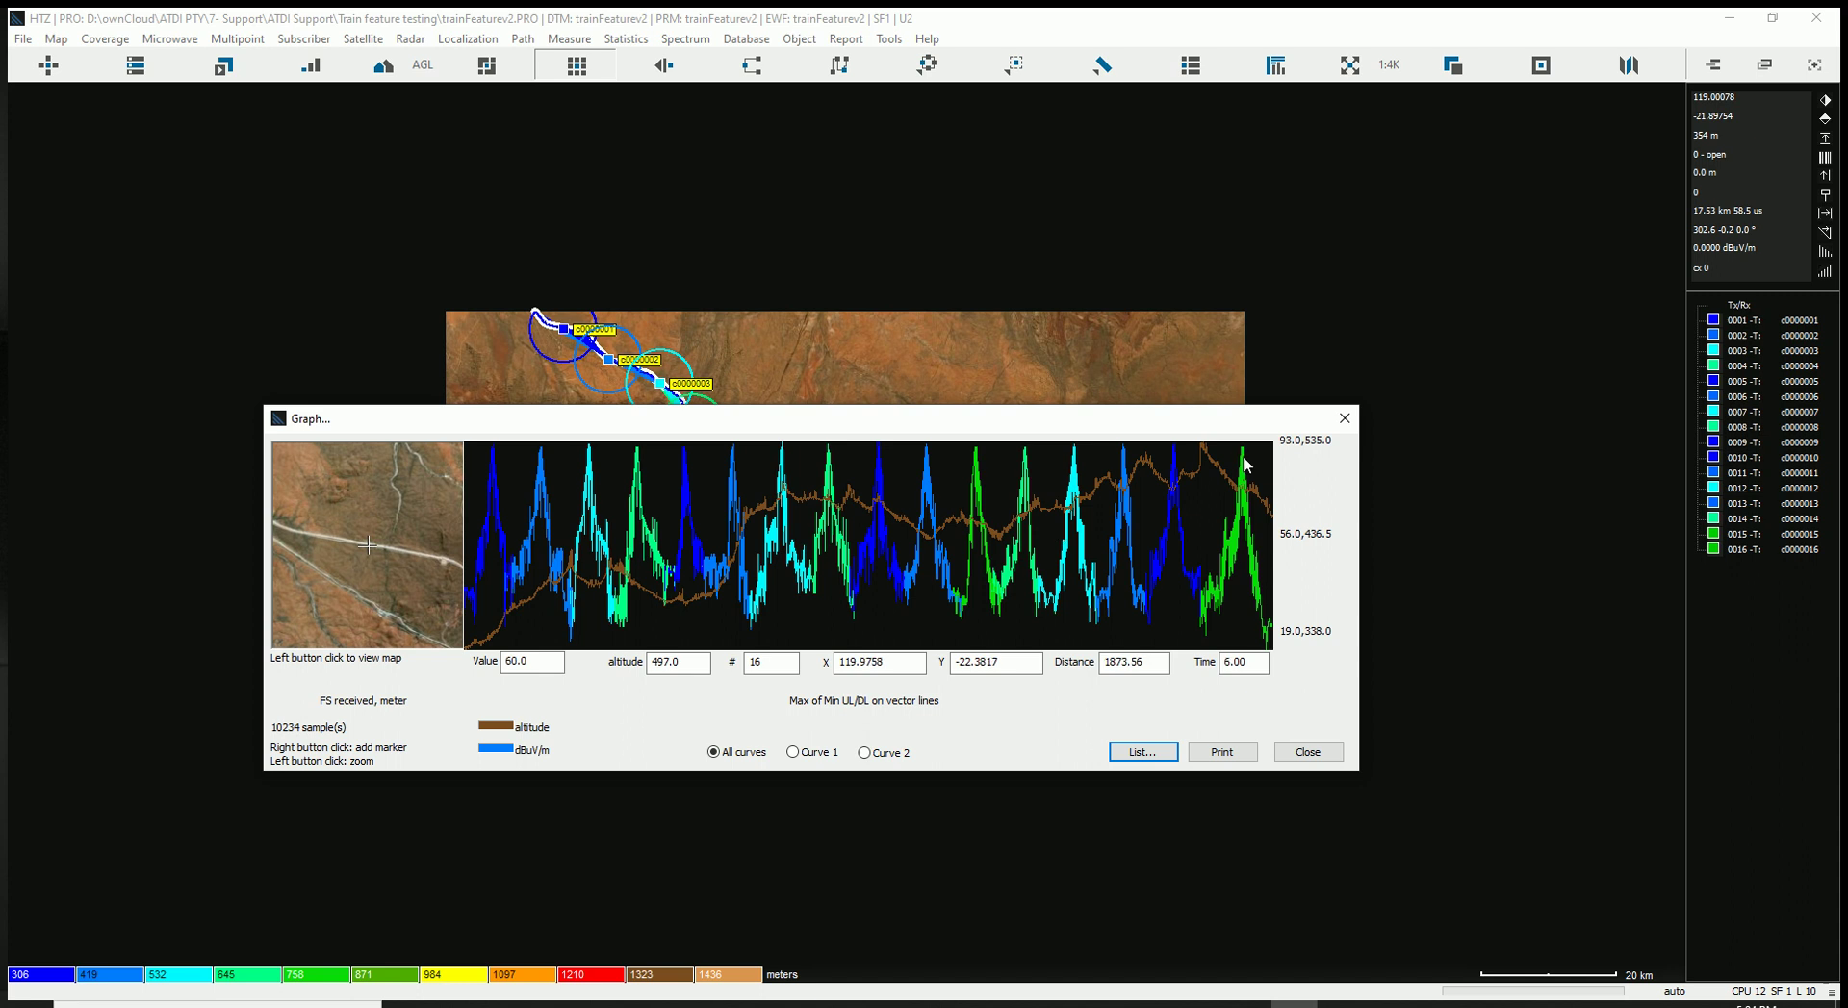
pyautogui.click(1308, 751)
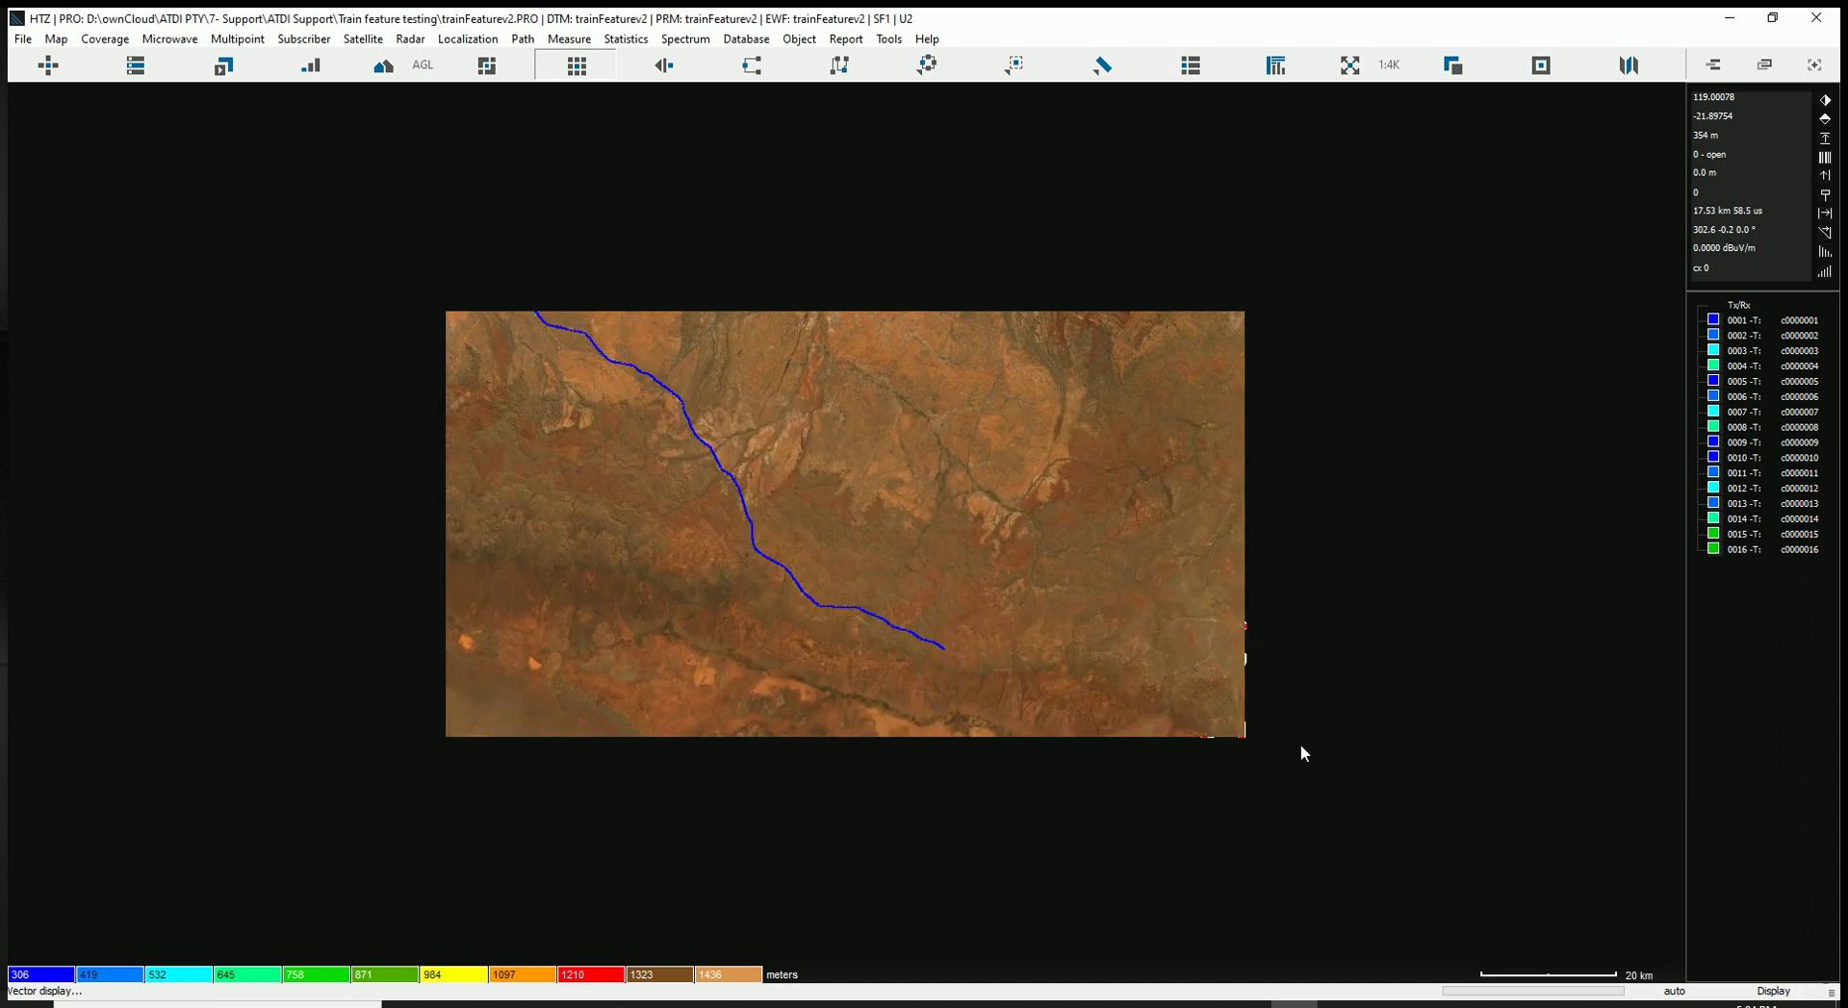
# Calculate the Tx/Rx field strength coverage of the network with an Rx antenna height of 1.5 m and a 10 km distance
pyautogui.scroll(-1, 856, 646)
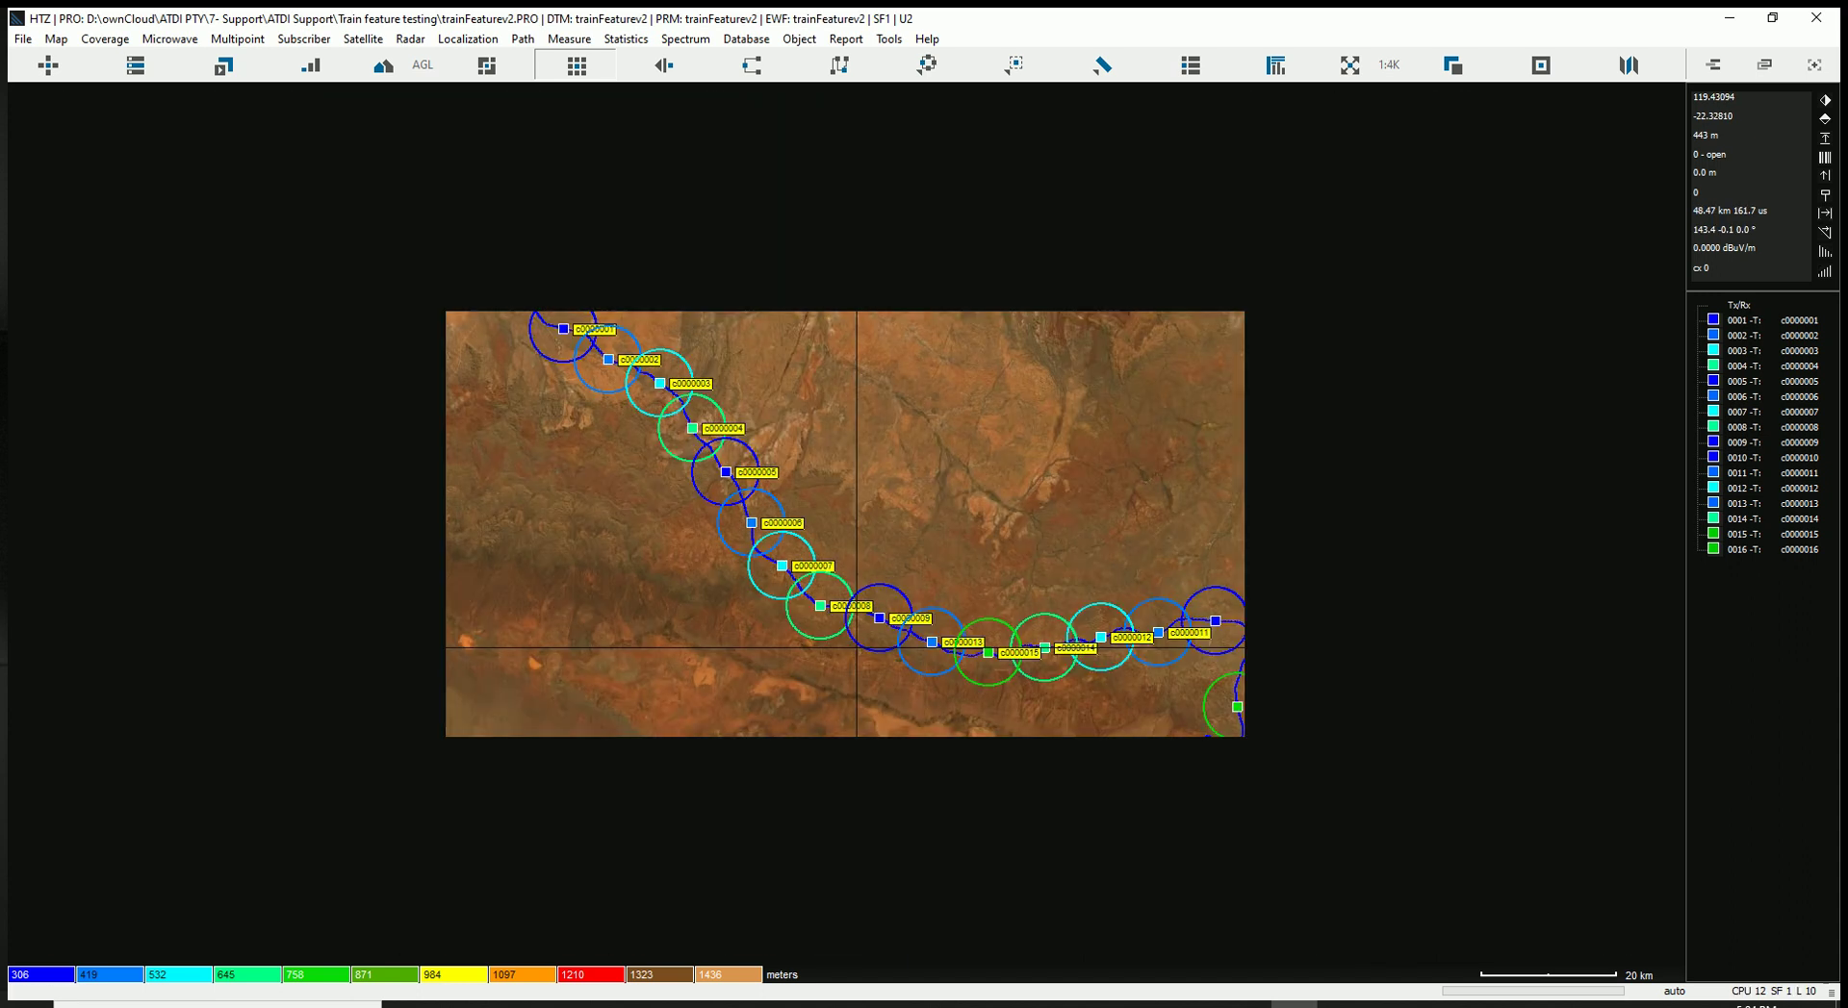
pyautogui.scroll(1, 742, 569)
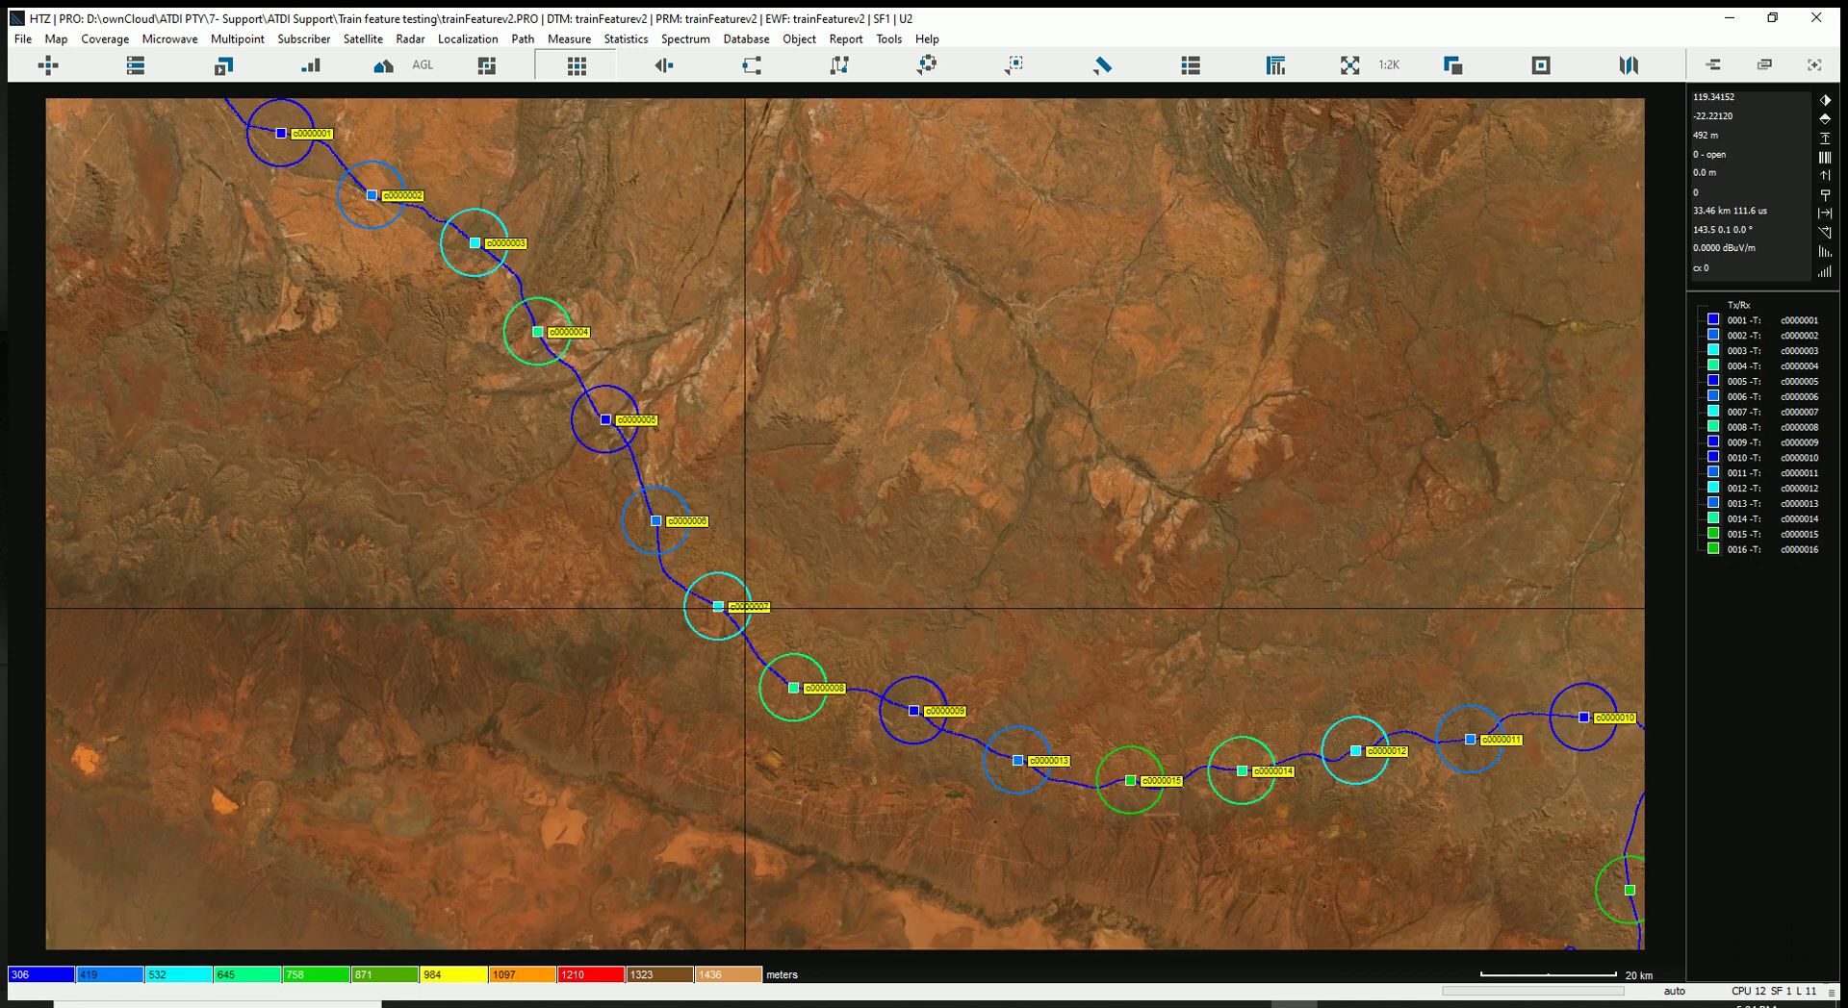
pyautogui.scroll(-1, 741, 569)
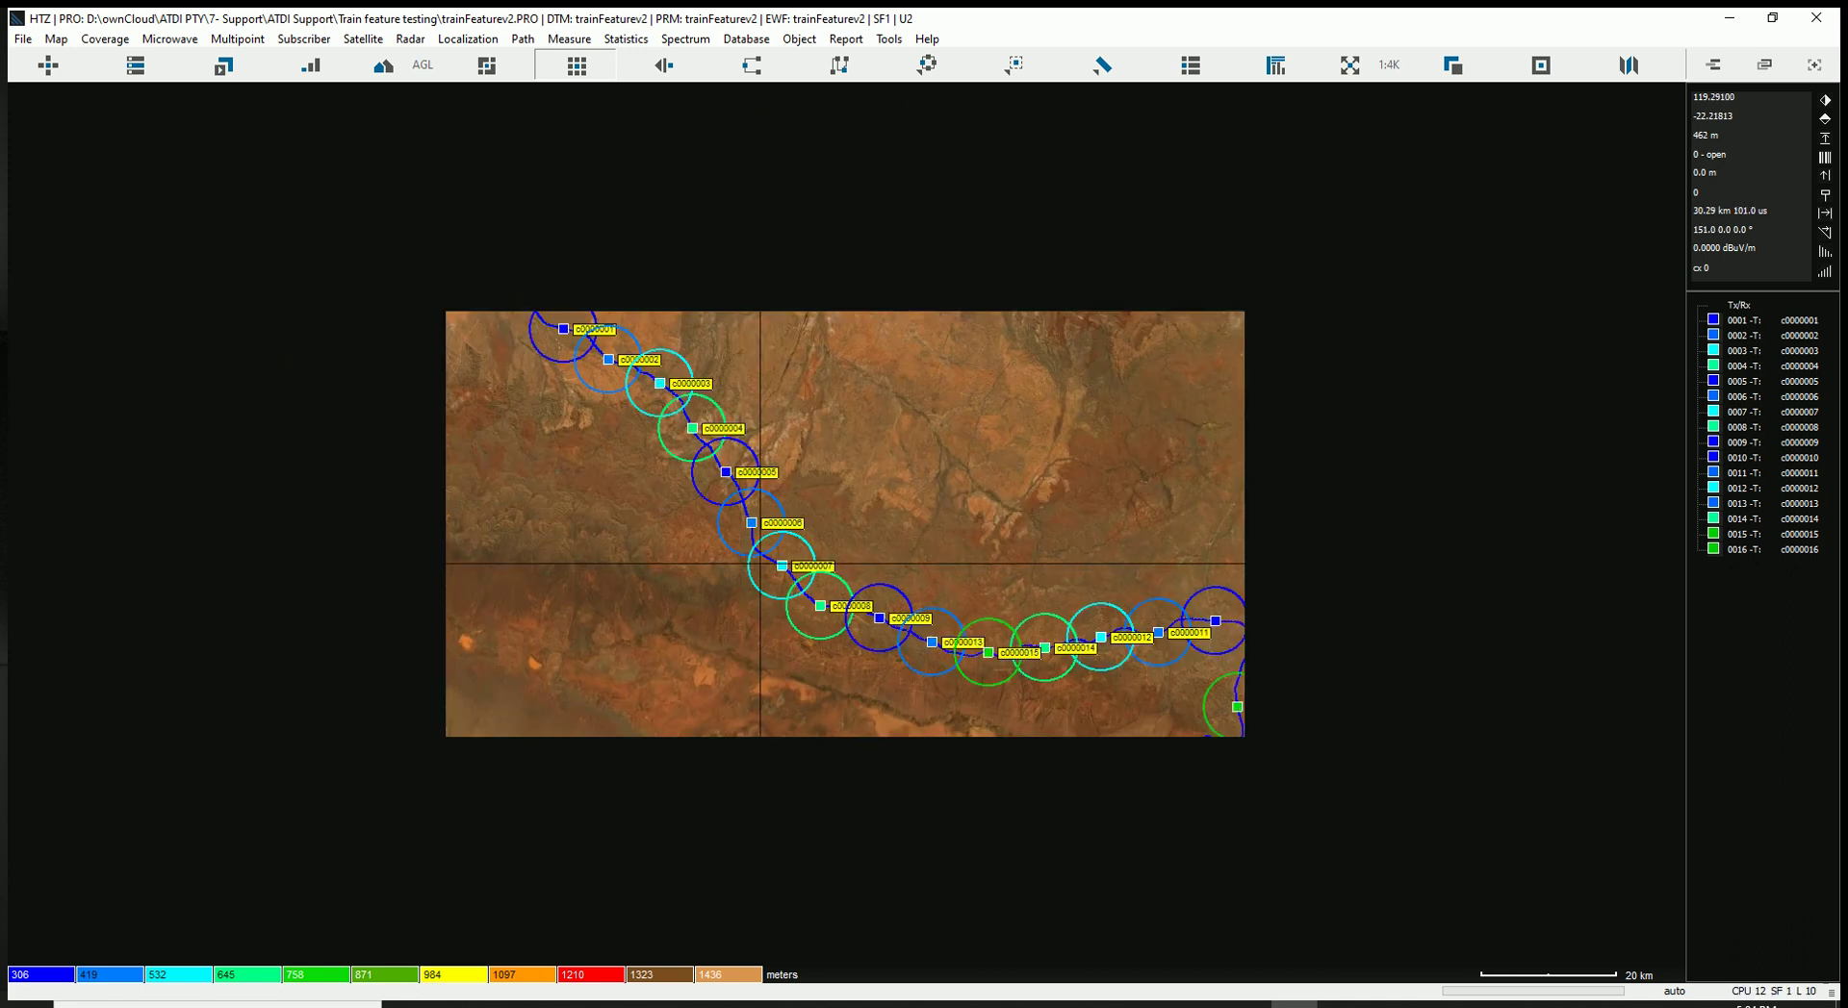
pyautogui.click(104, 39)
pyautogui.moveTo(133, 62)
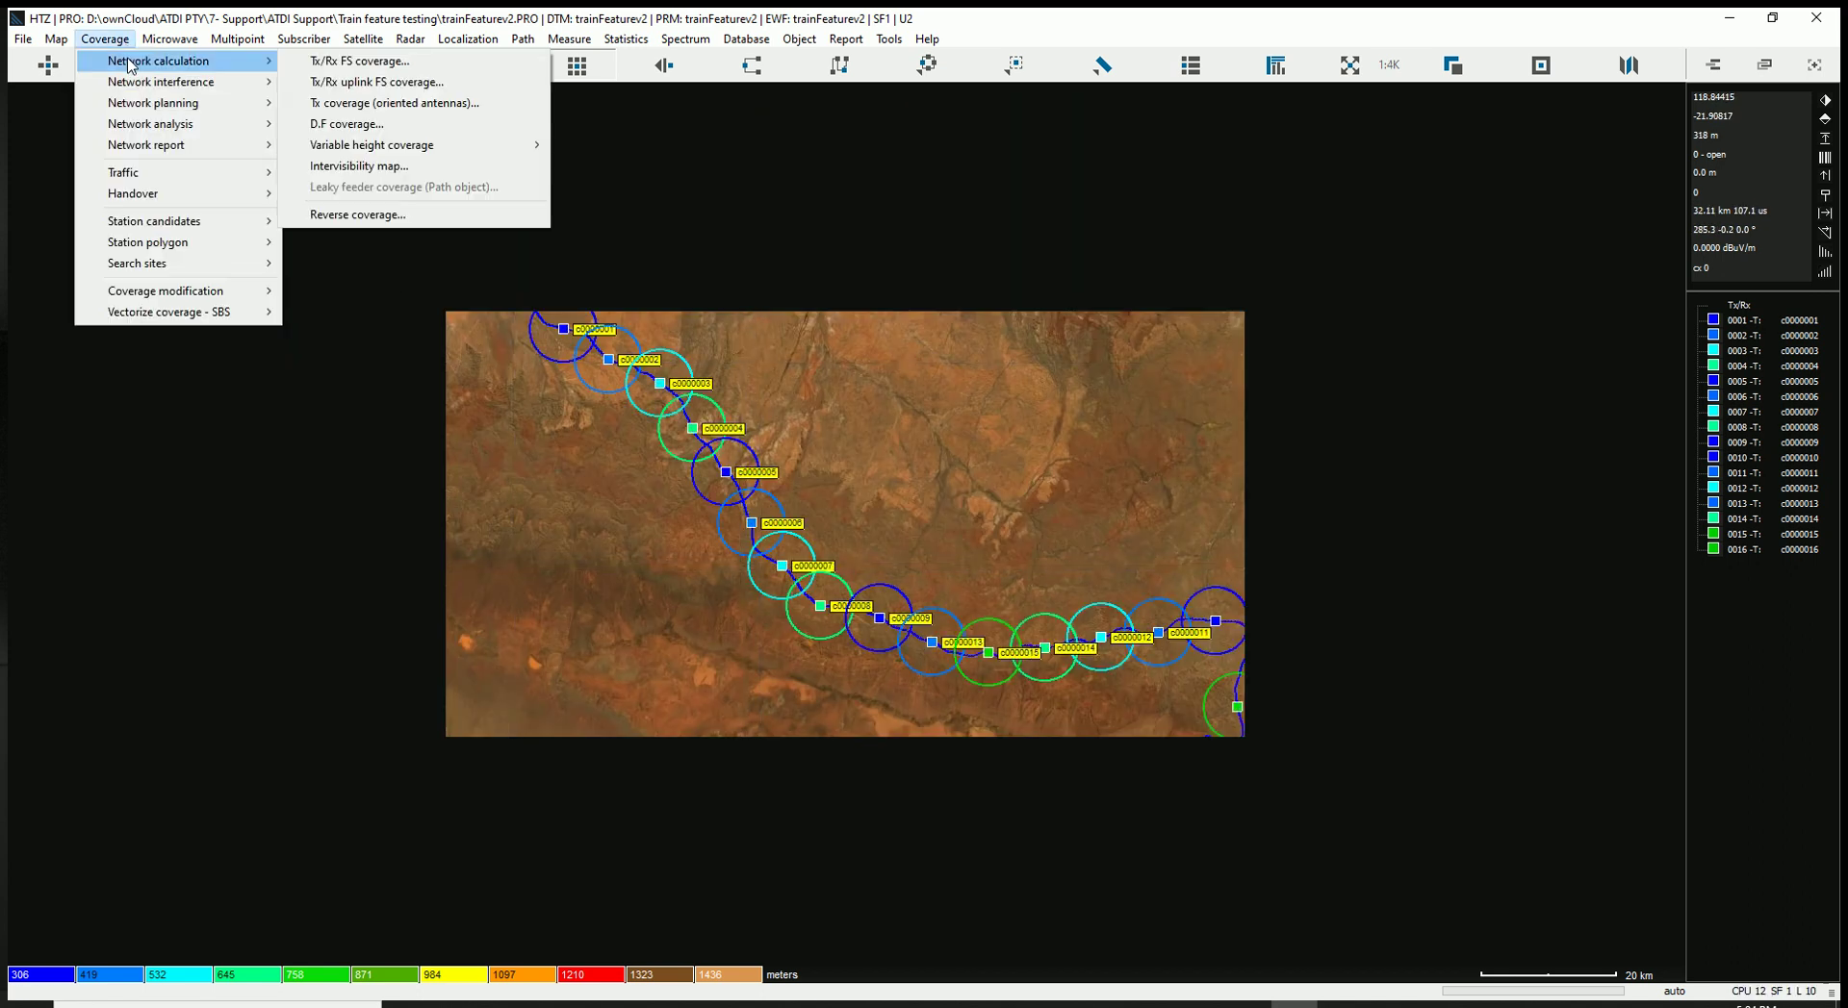
pyautogui.click(350, 63)
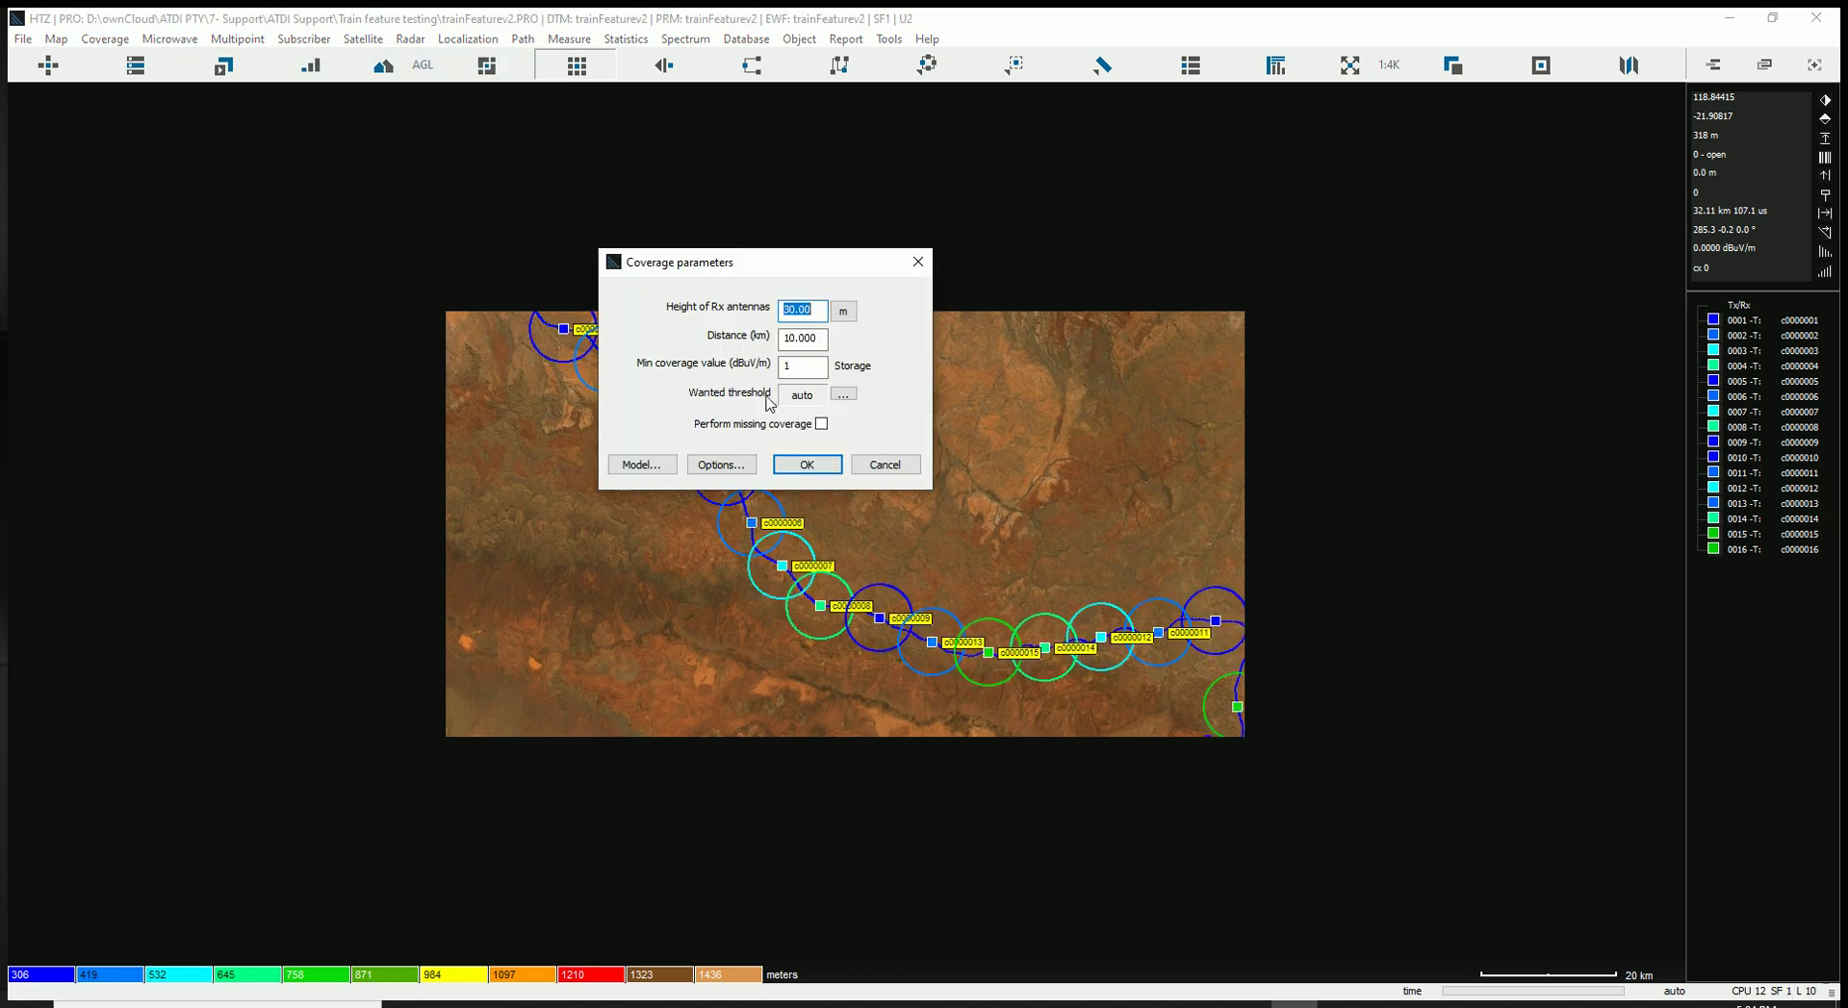
pyautogui.write('1.5')
pyautogui.click(819, 340)
pyautogui.press('Return')
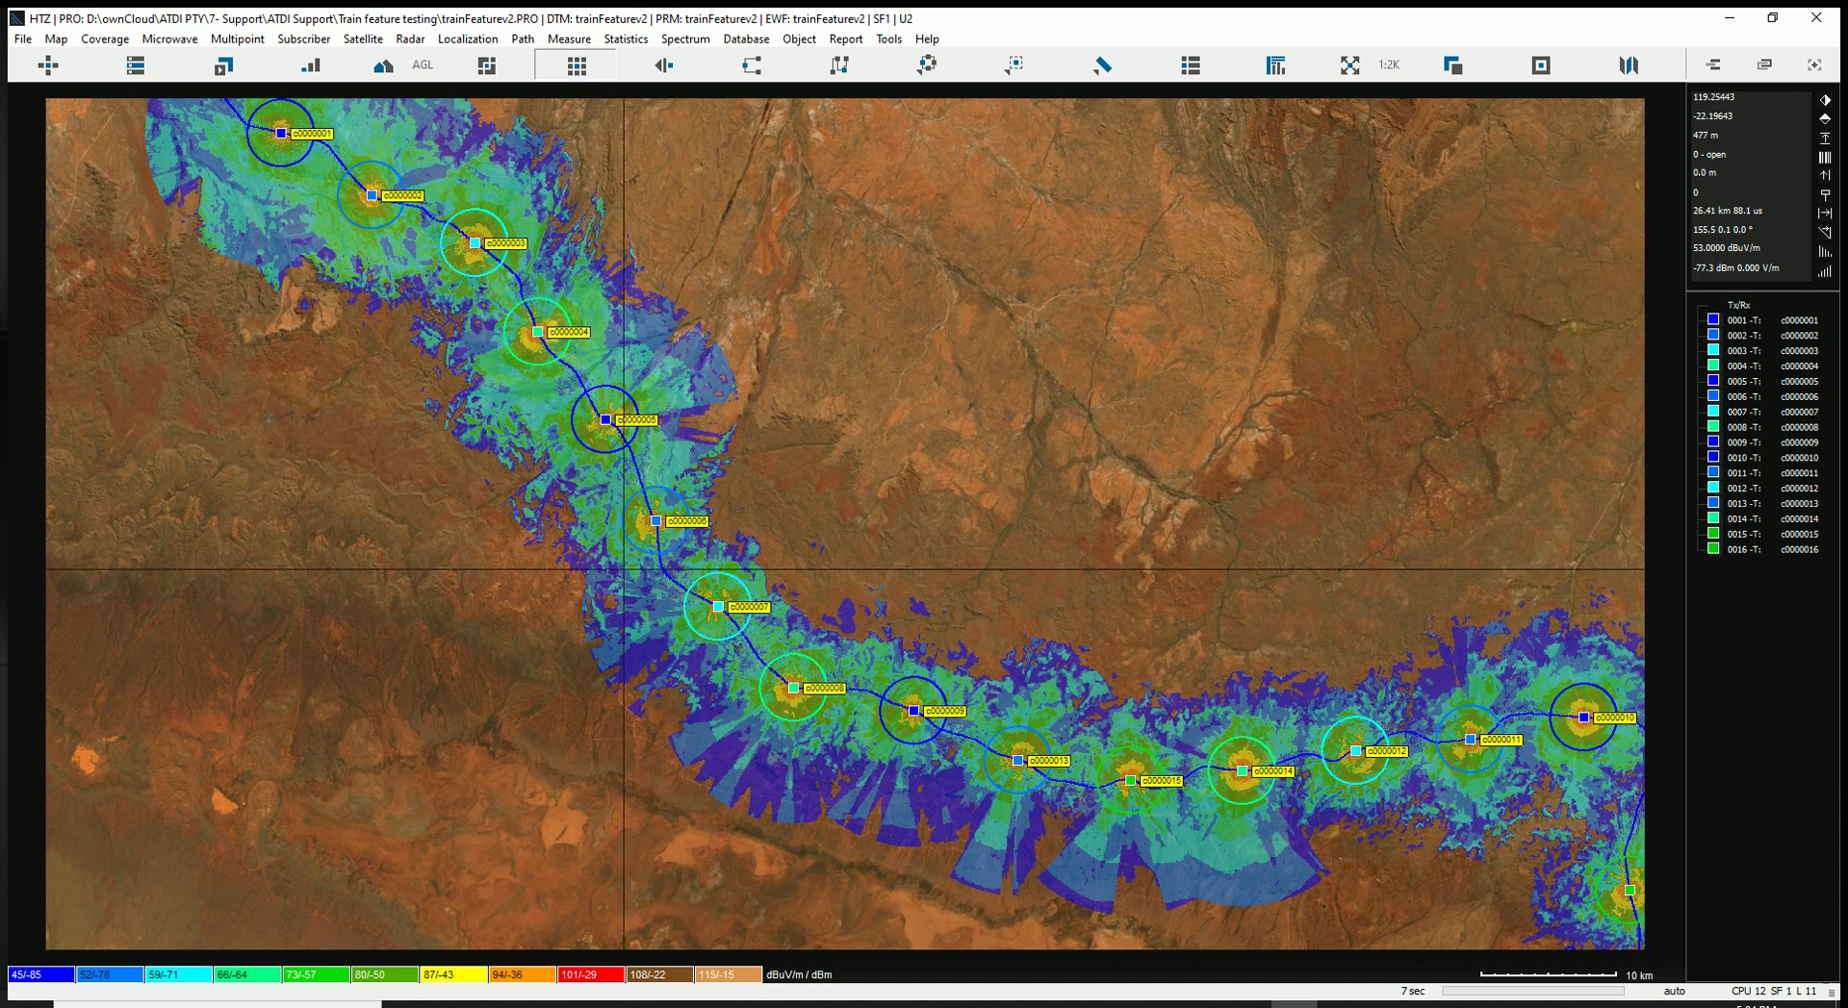
# Inspect the coverage map closely around the stations along the rail line, then return to the overview
pyautogui.scroll(1, 614, 545)
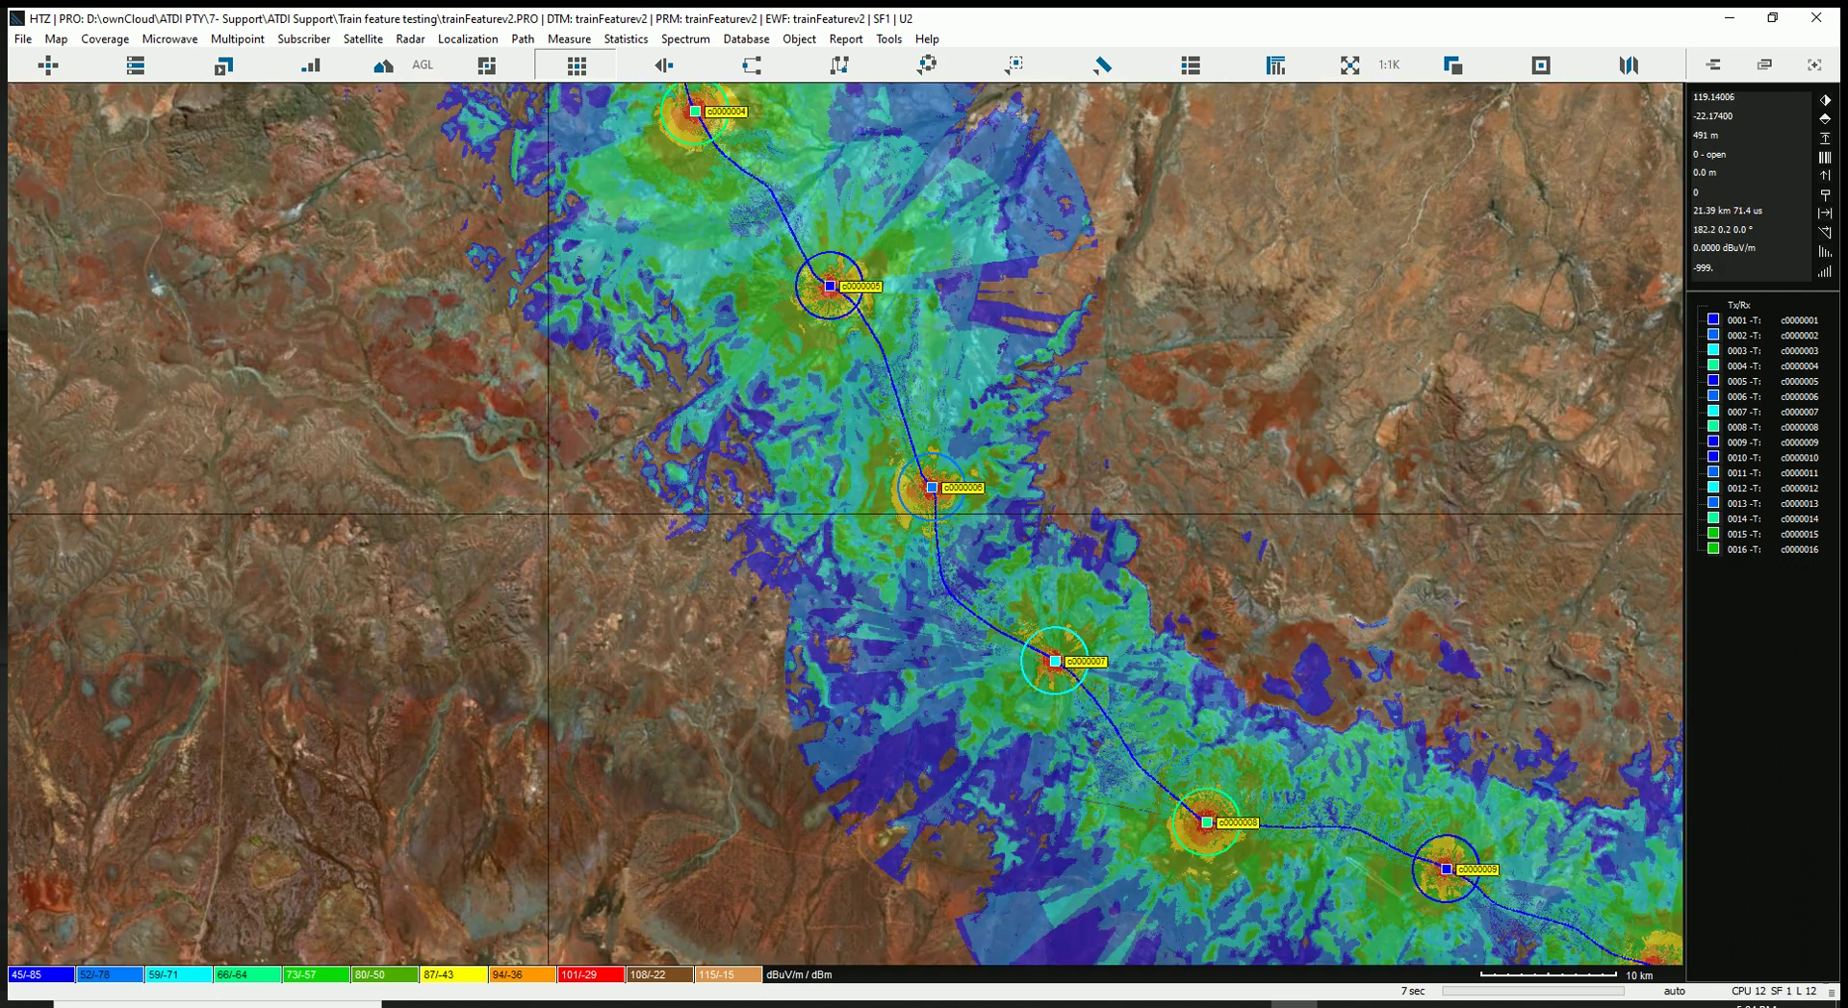
pyautogui.moveTo(614, 545); pyautogui.dragTo(714, 898)
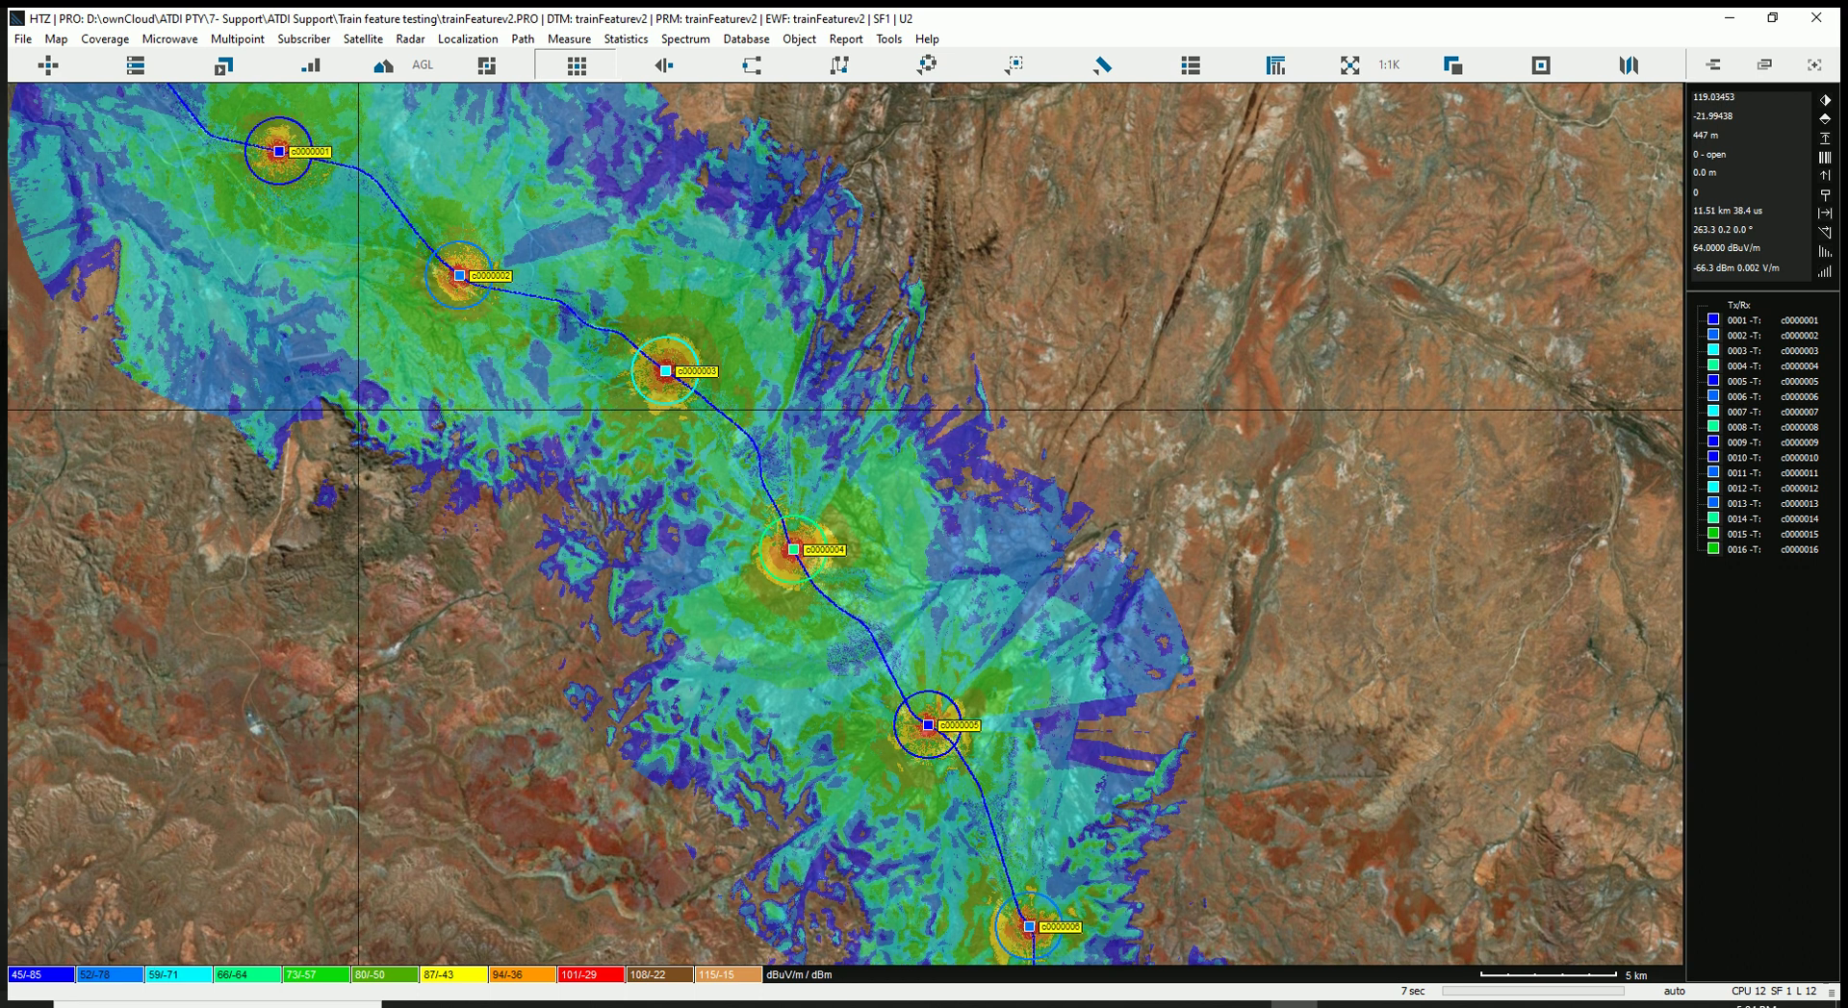
pyautogui.press('Left')
pyautogui.scroll(1, 938, 583)
pyautogui.moveTo(939, 583); pyautogui.dragTo(817, 491)
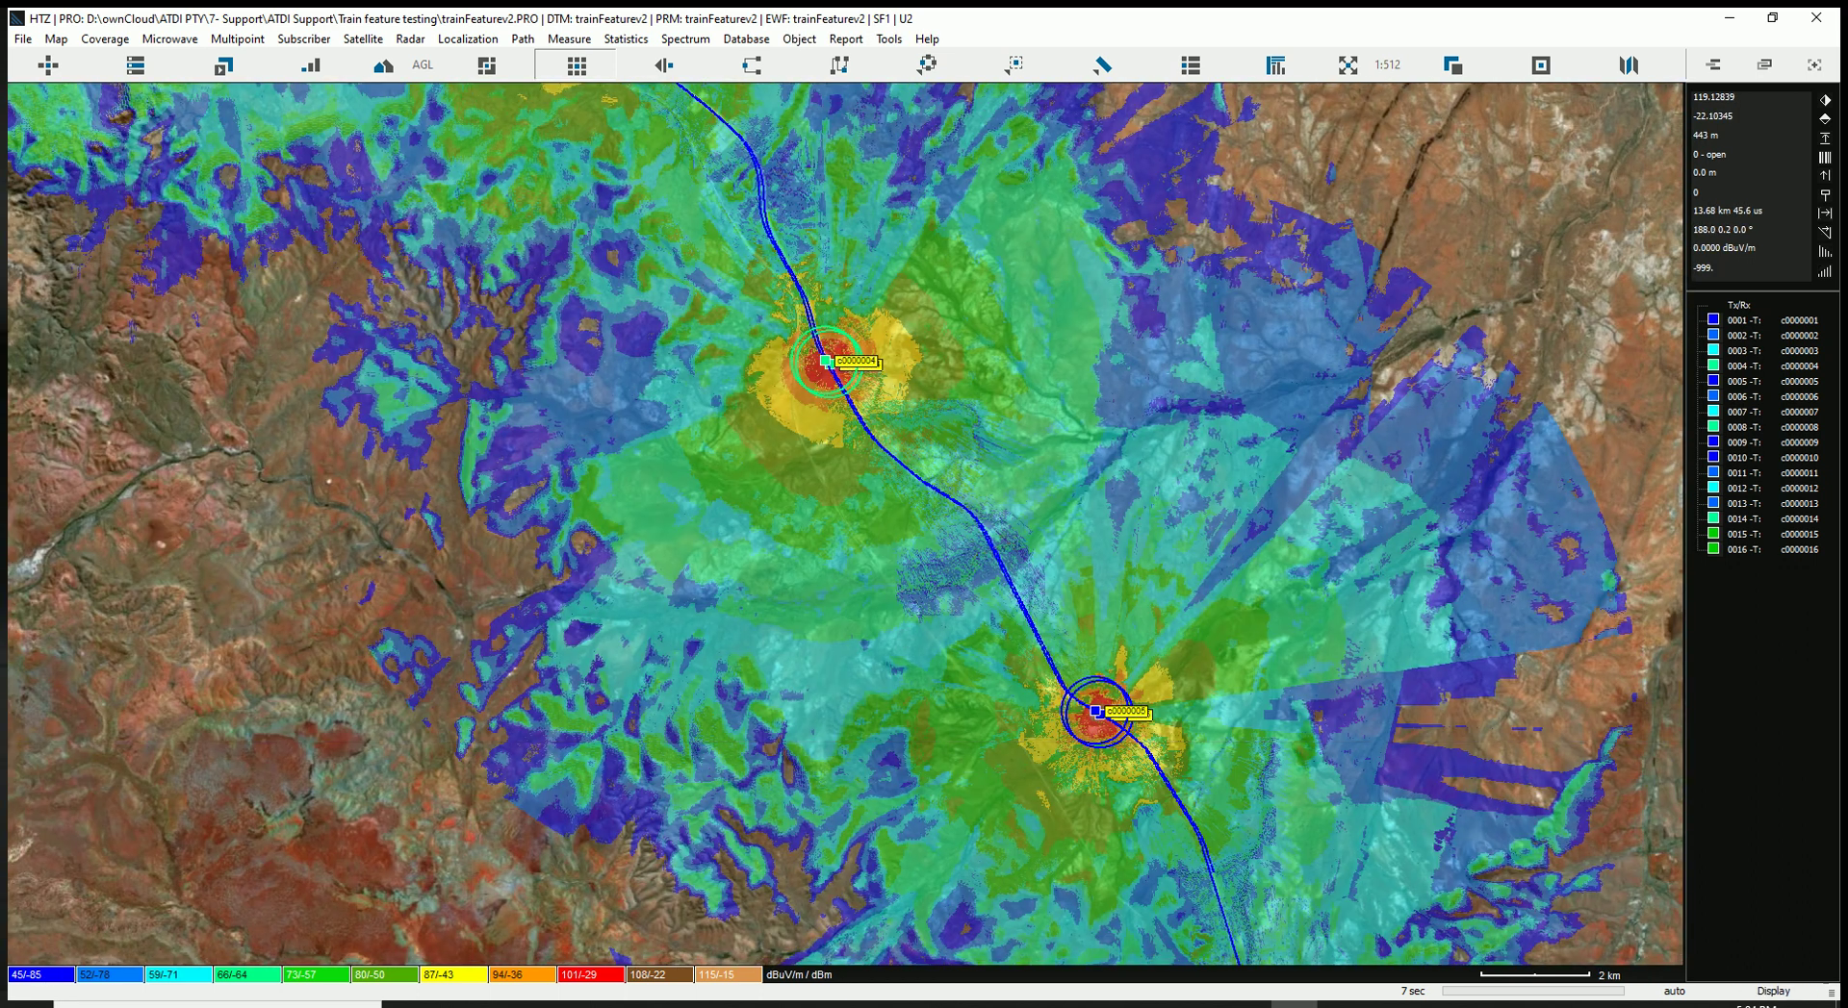
pyautogui.click(1348, 64)
pyautogui.click(886, 39)
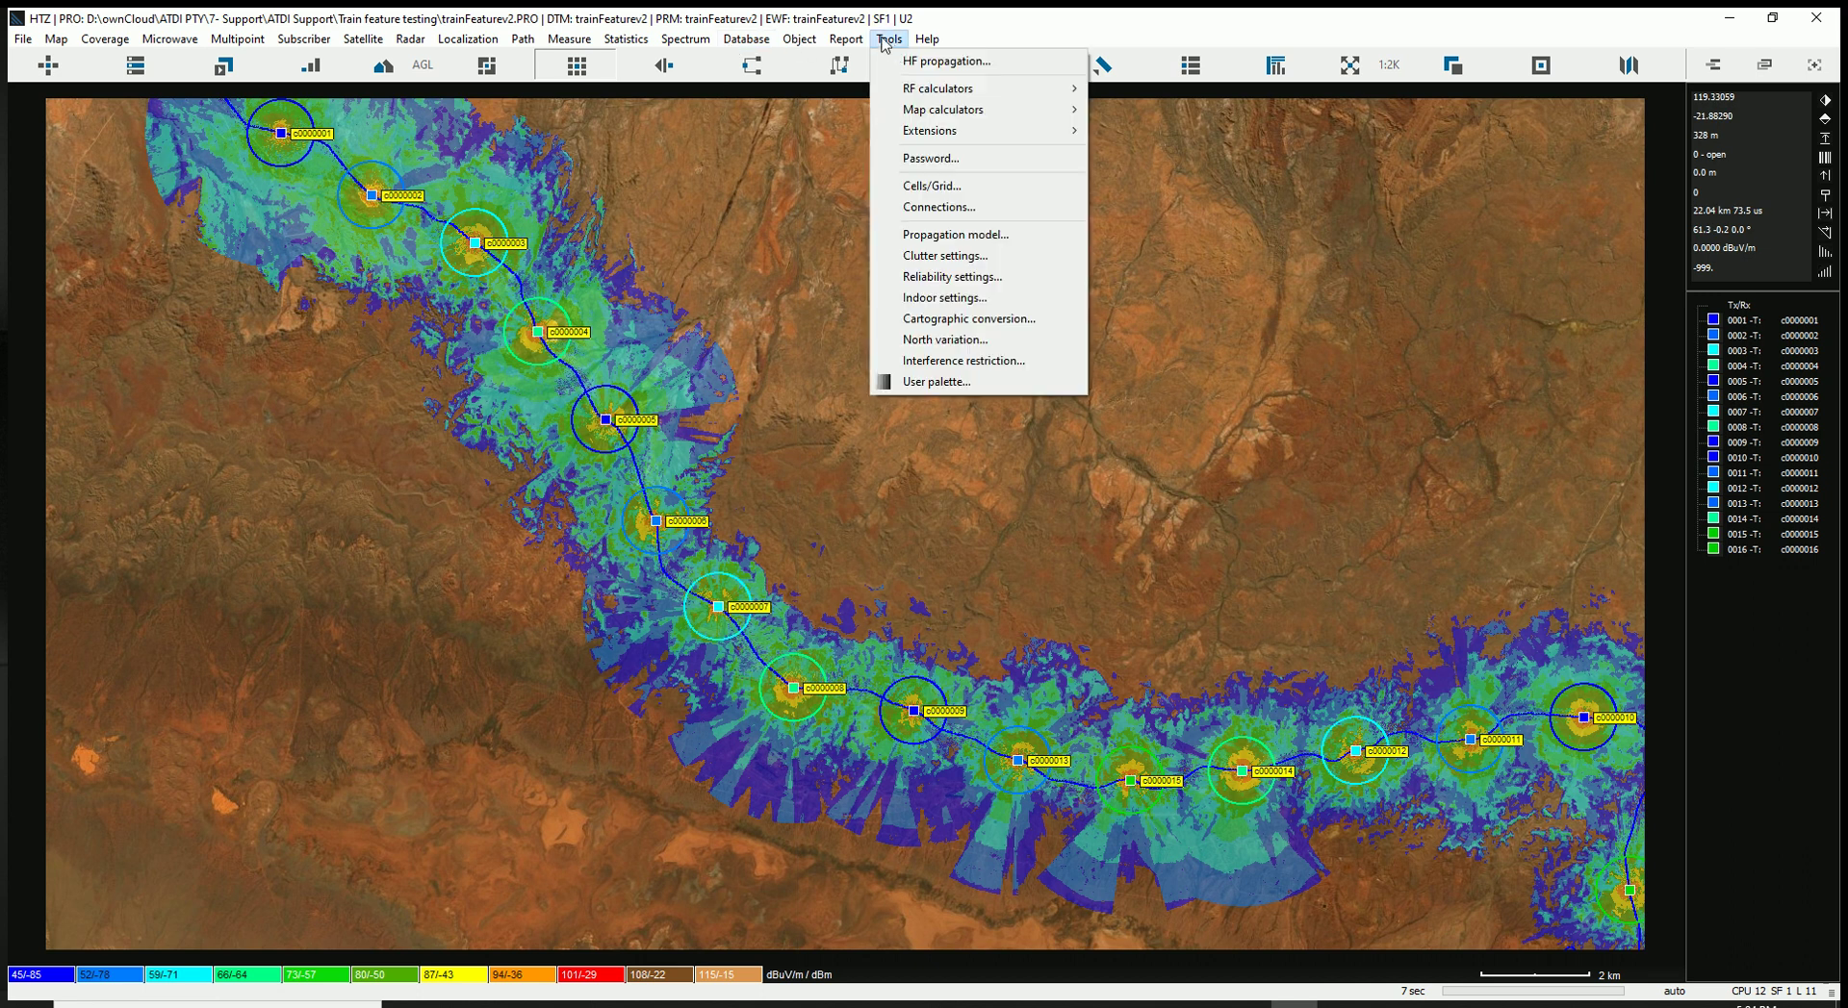
pyautogui.click(910, 61)
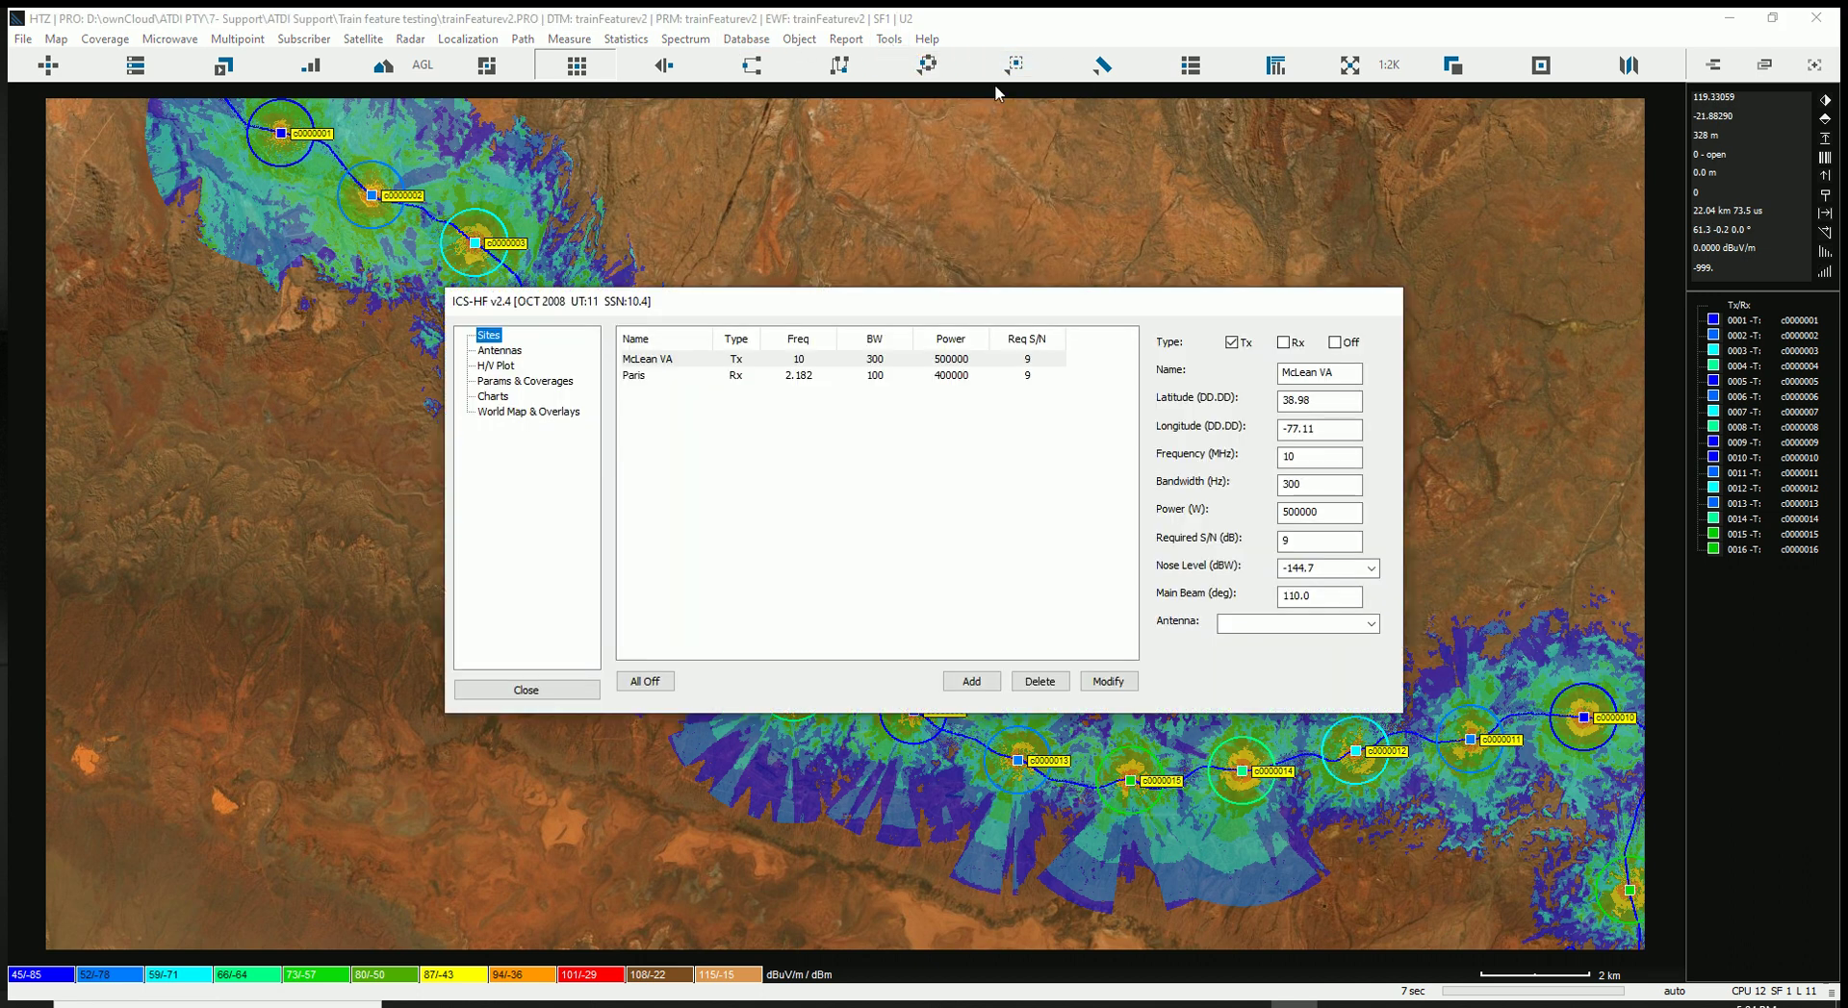
pyautogui.click(525, 691)
# Open the user palette and set the first four dBm thresholds to -85, -75, -65 and -55
pyautogui.click(888, 38)
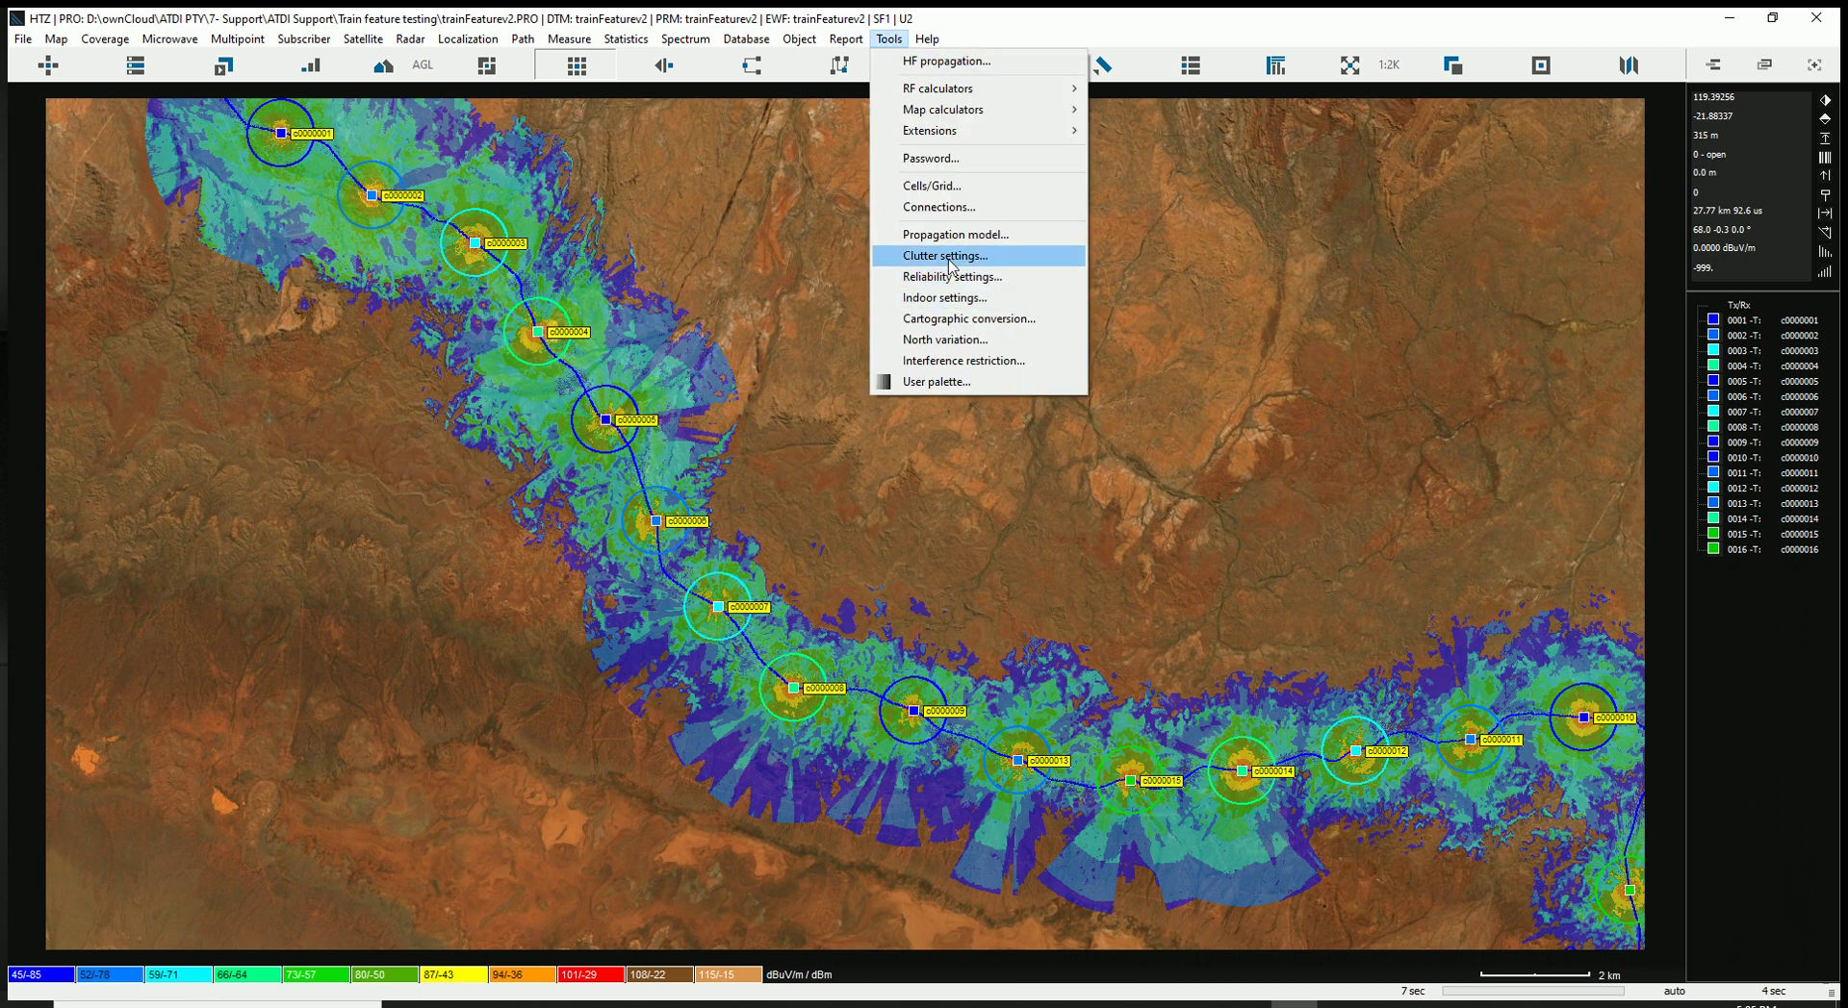
pyautogui.click(960, 382)
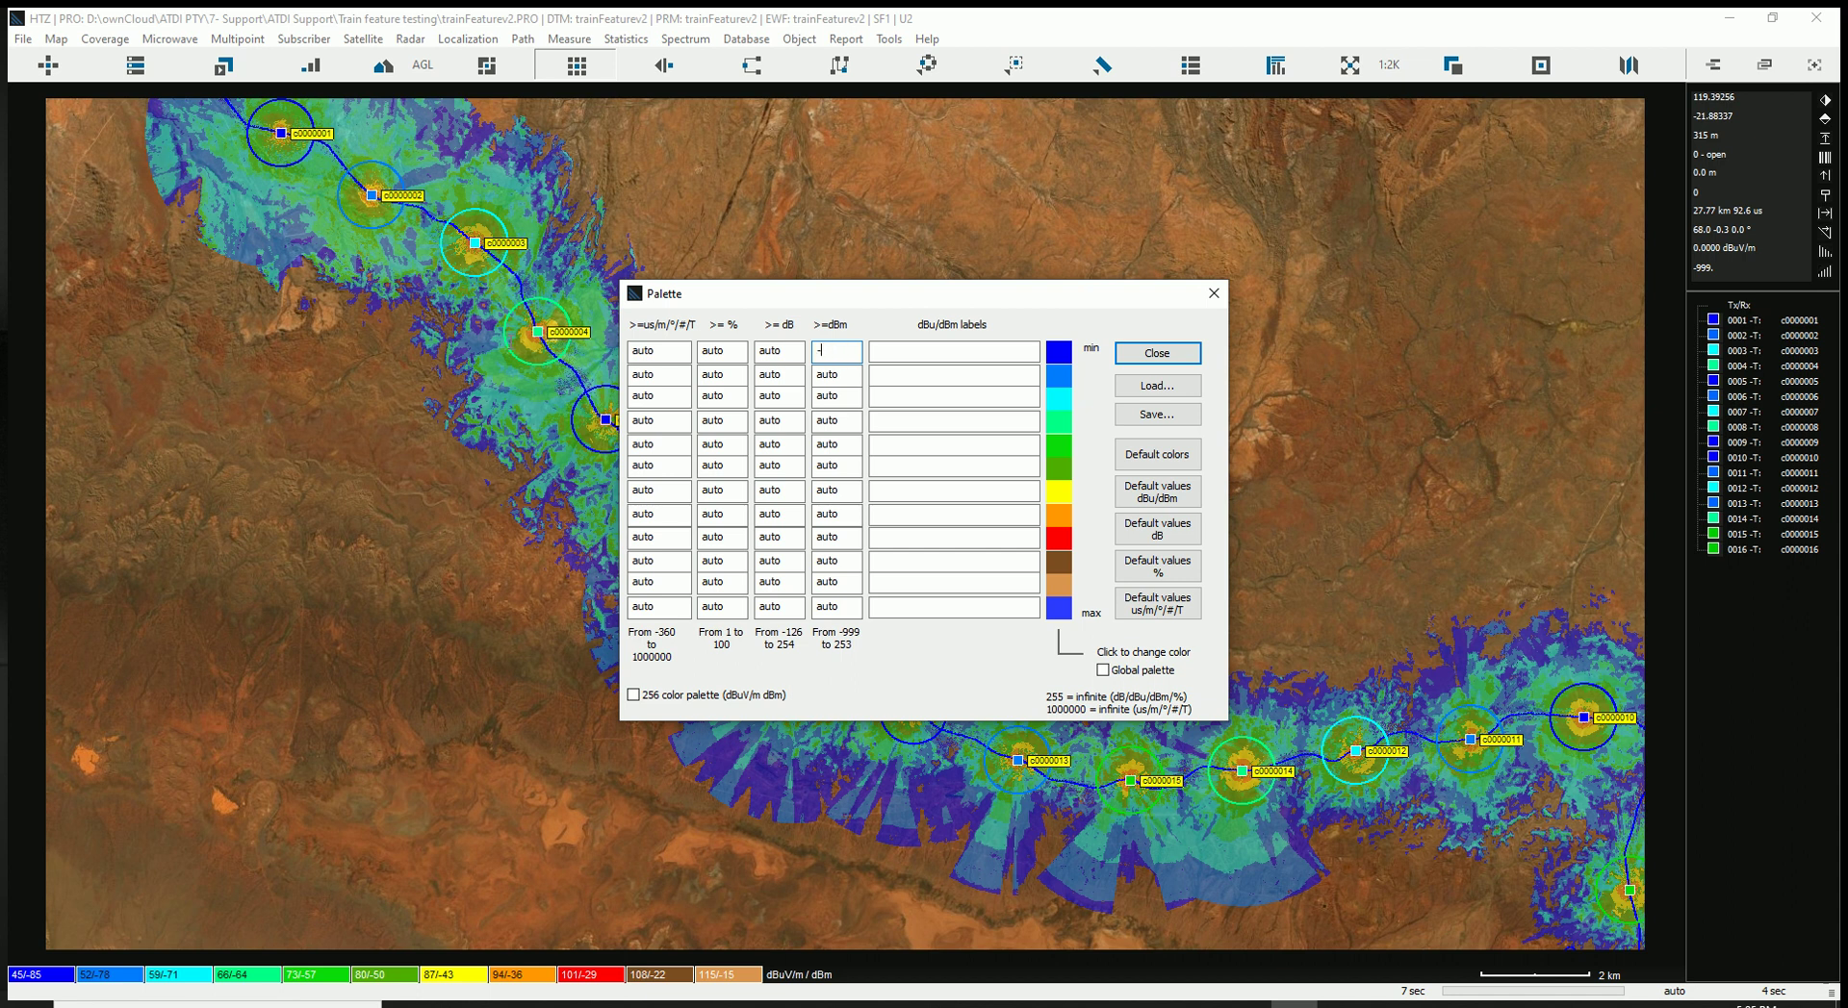
pyautogui.click(820, 374)
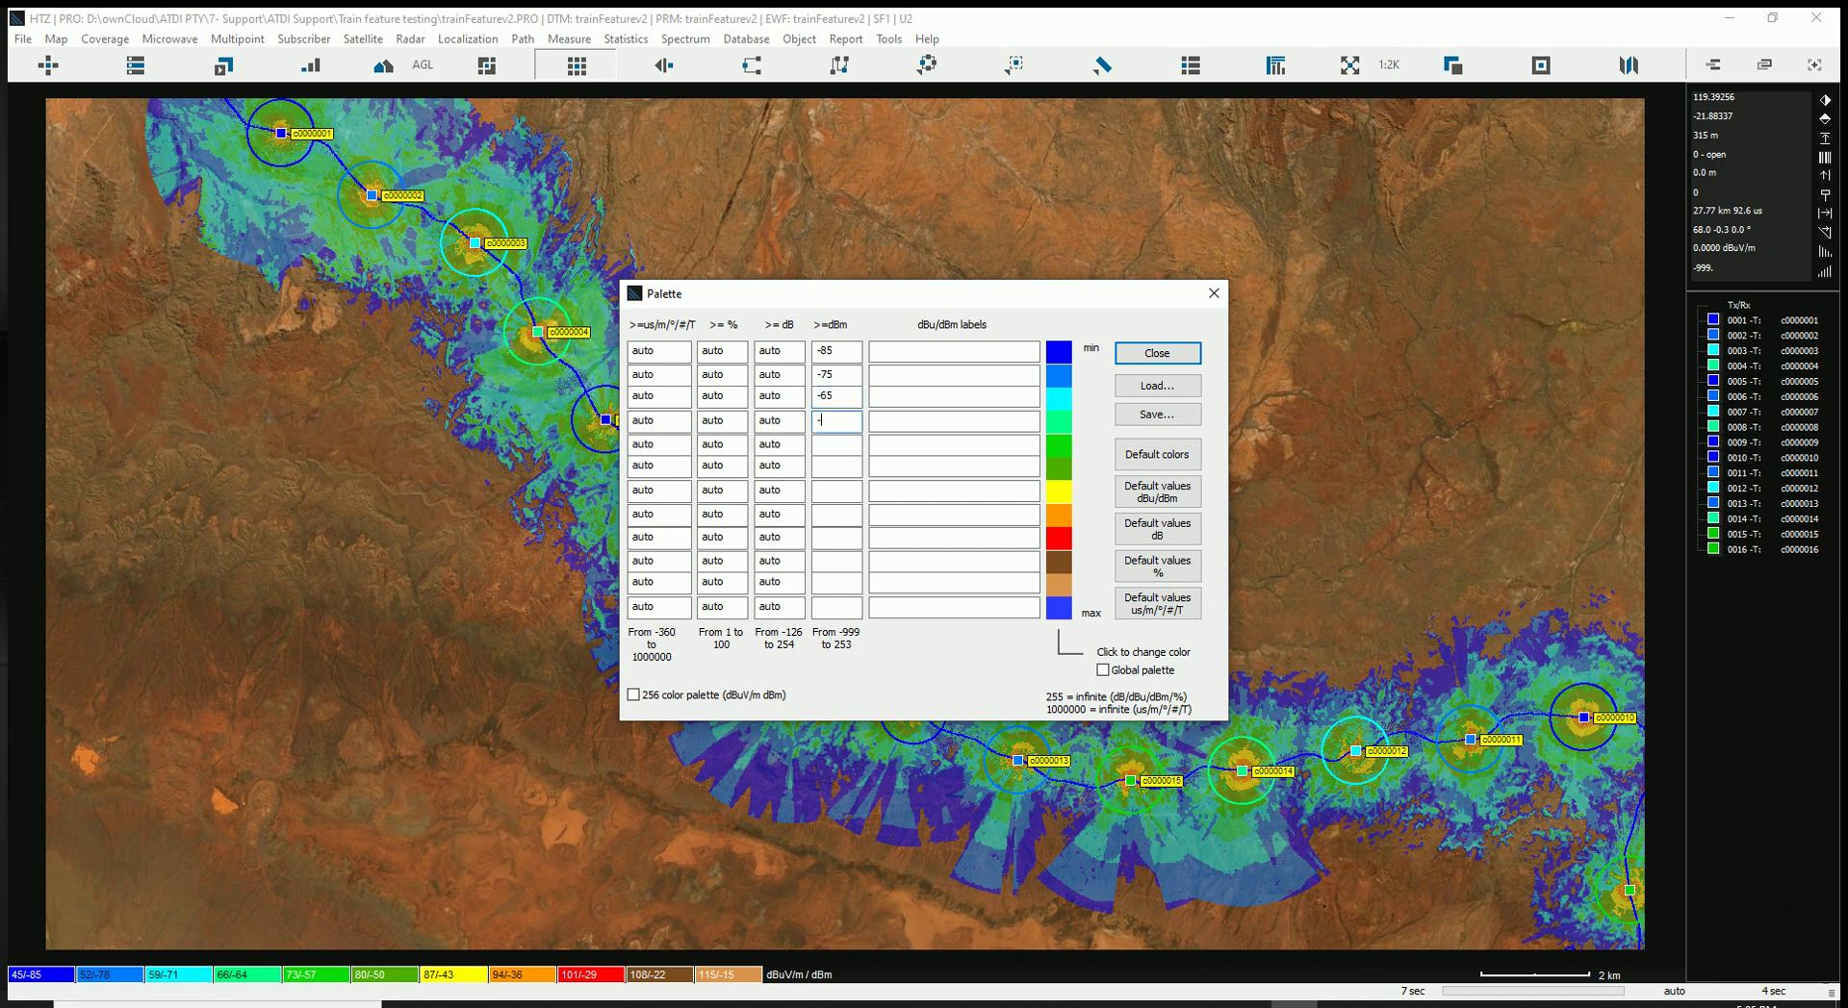
# Color the four dBm classes red, orange, yellow and green, and label the first two ">= -85 dBm" and ">= -75 dBm"
pyautogui.click(1055, 374)
pyautogui.click(1136, 366)
pyautogui.click(1066, 395)
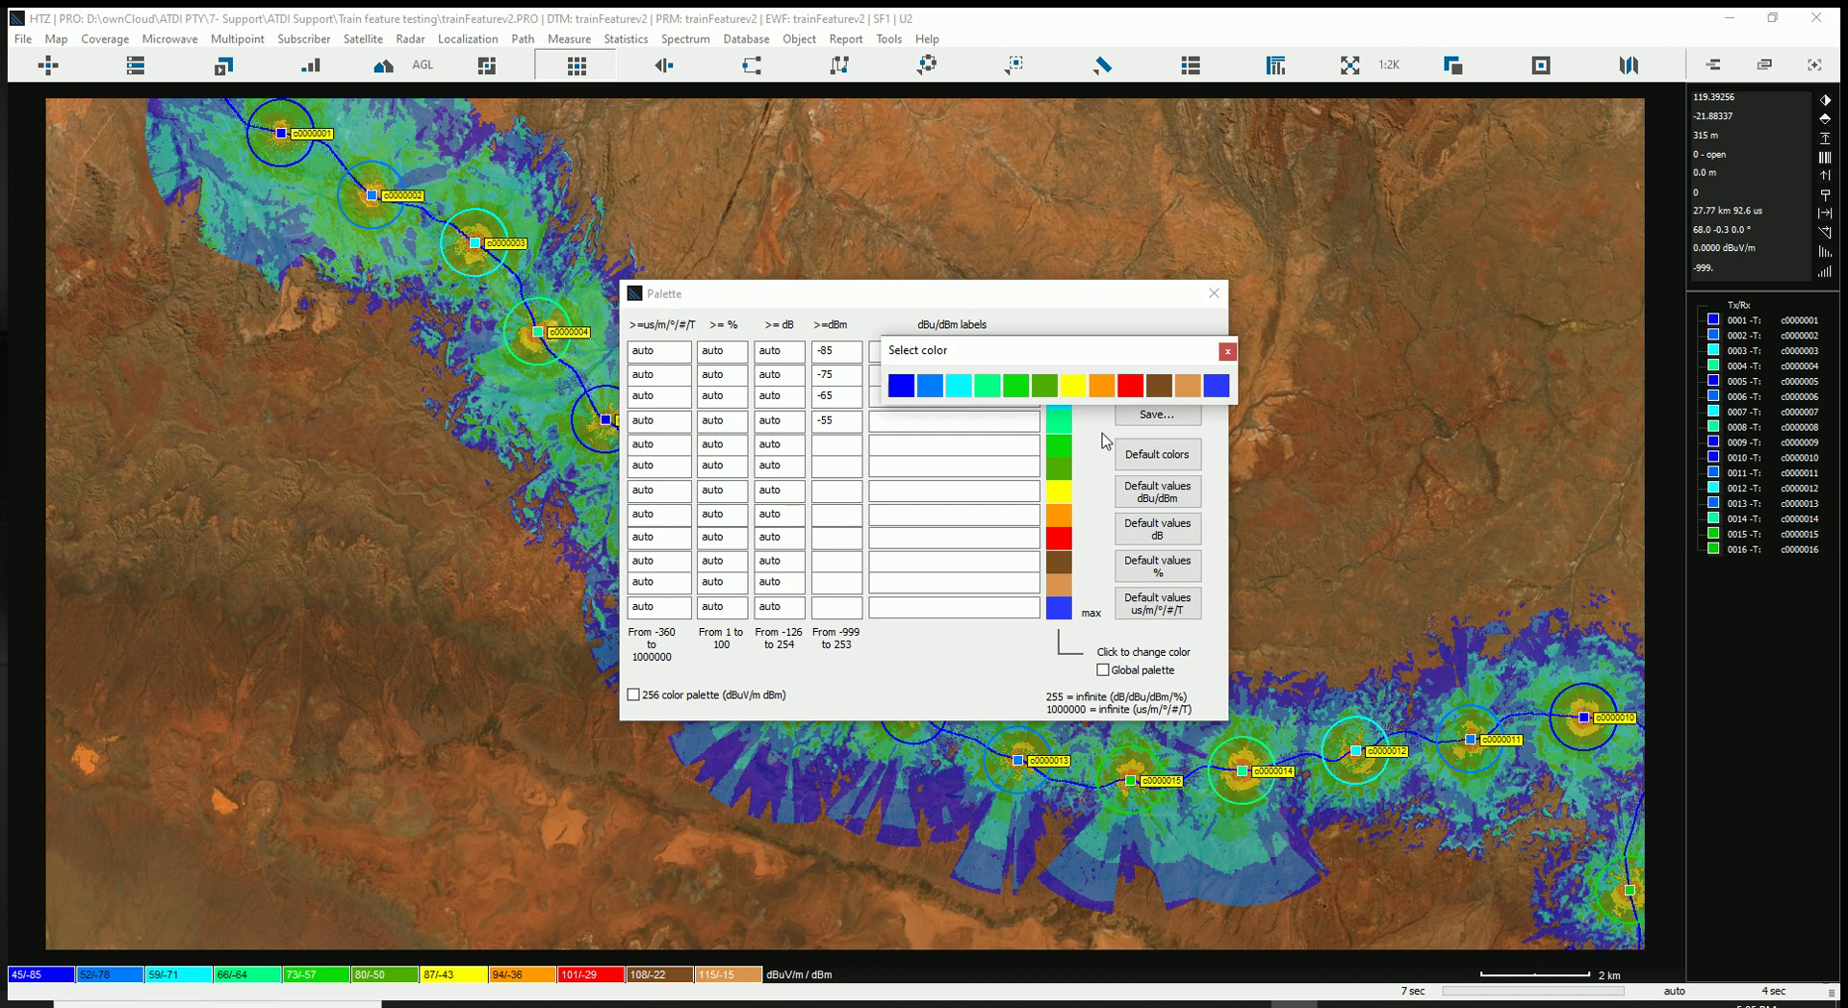
pyautogui.click(1101, 387)
pyautogui.click(1055, 397)
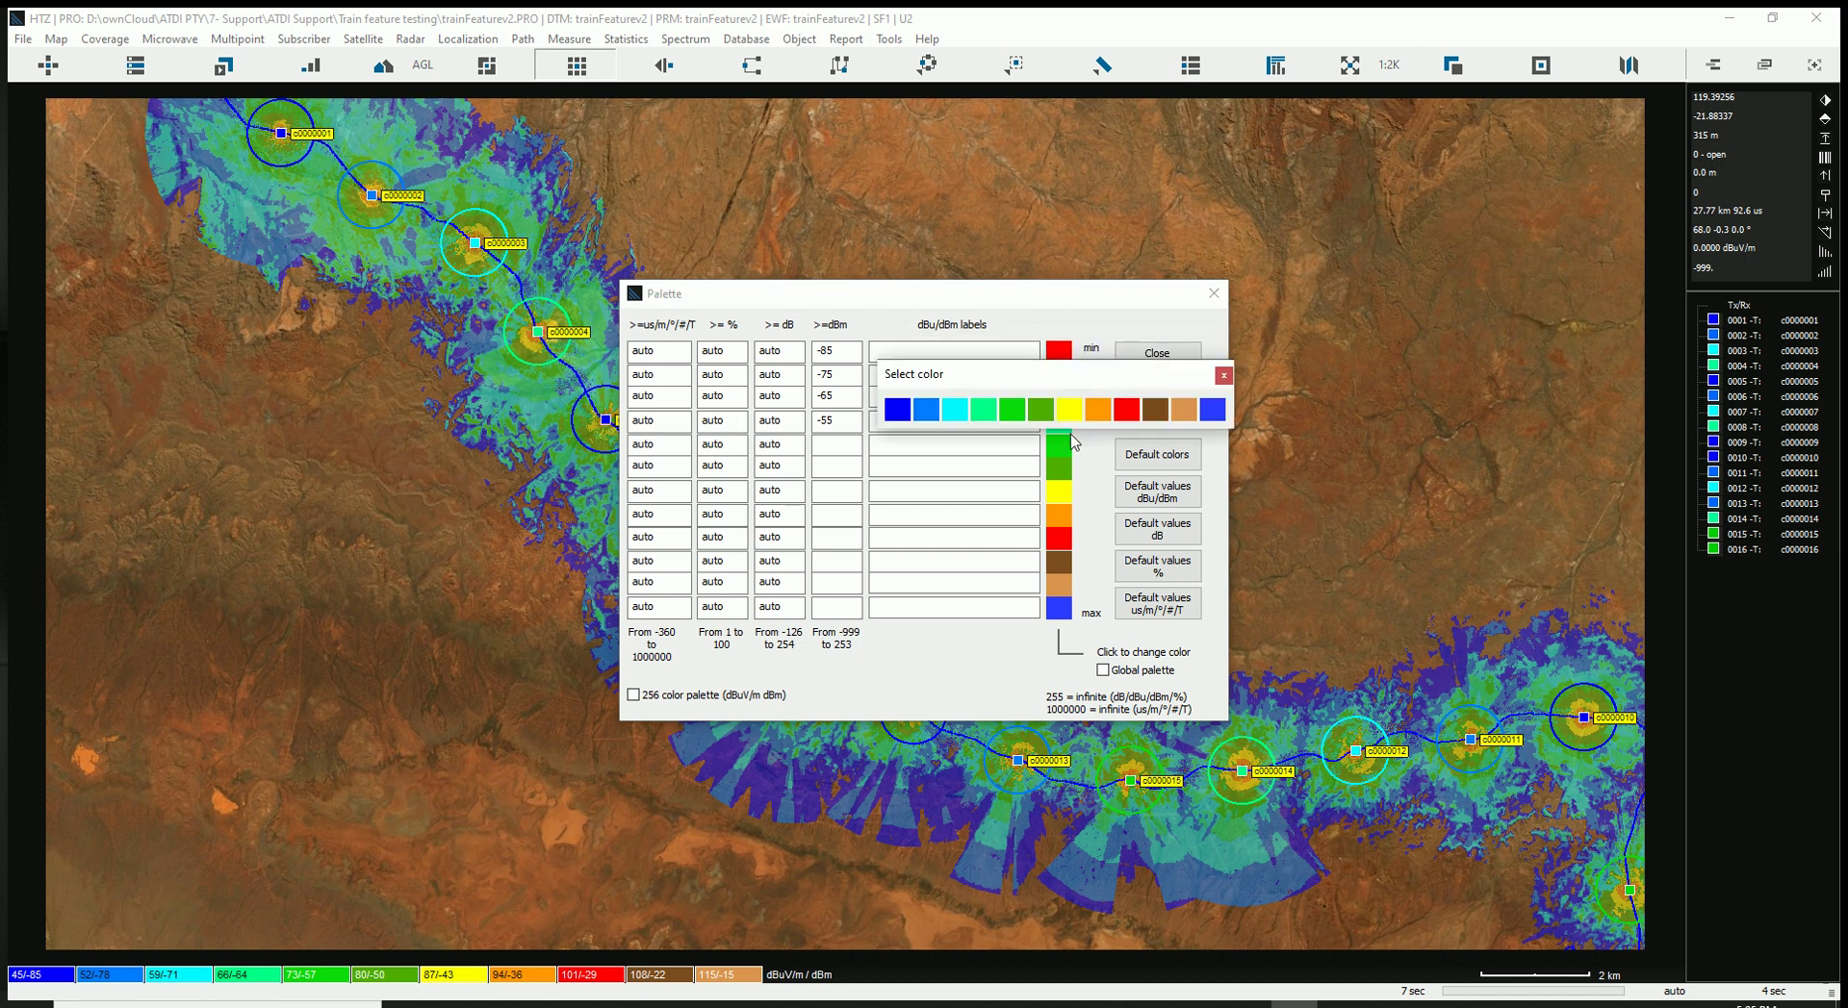
pyautogui.click(1071, 412)
pyautogui.click(1062, 424)
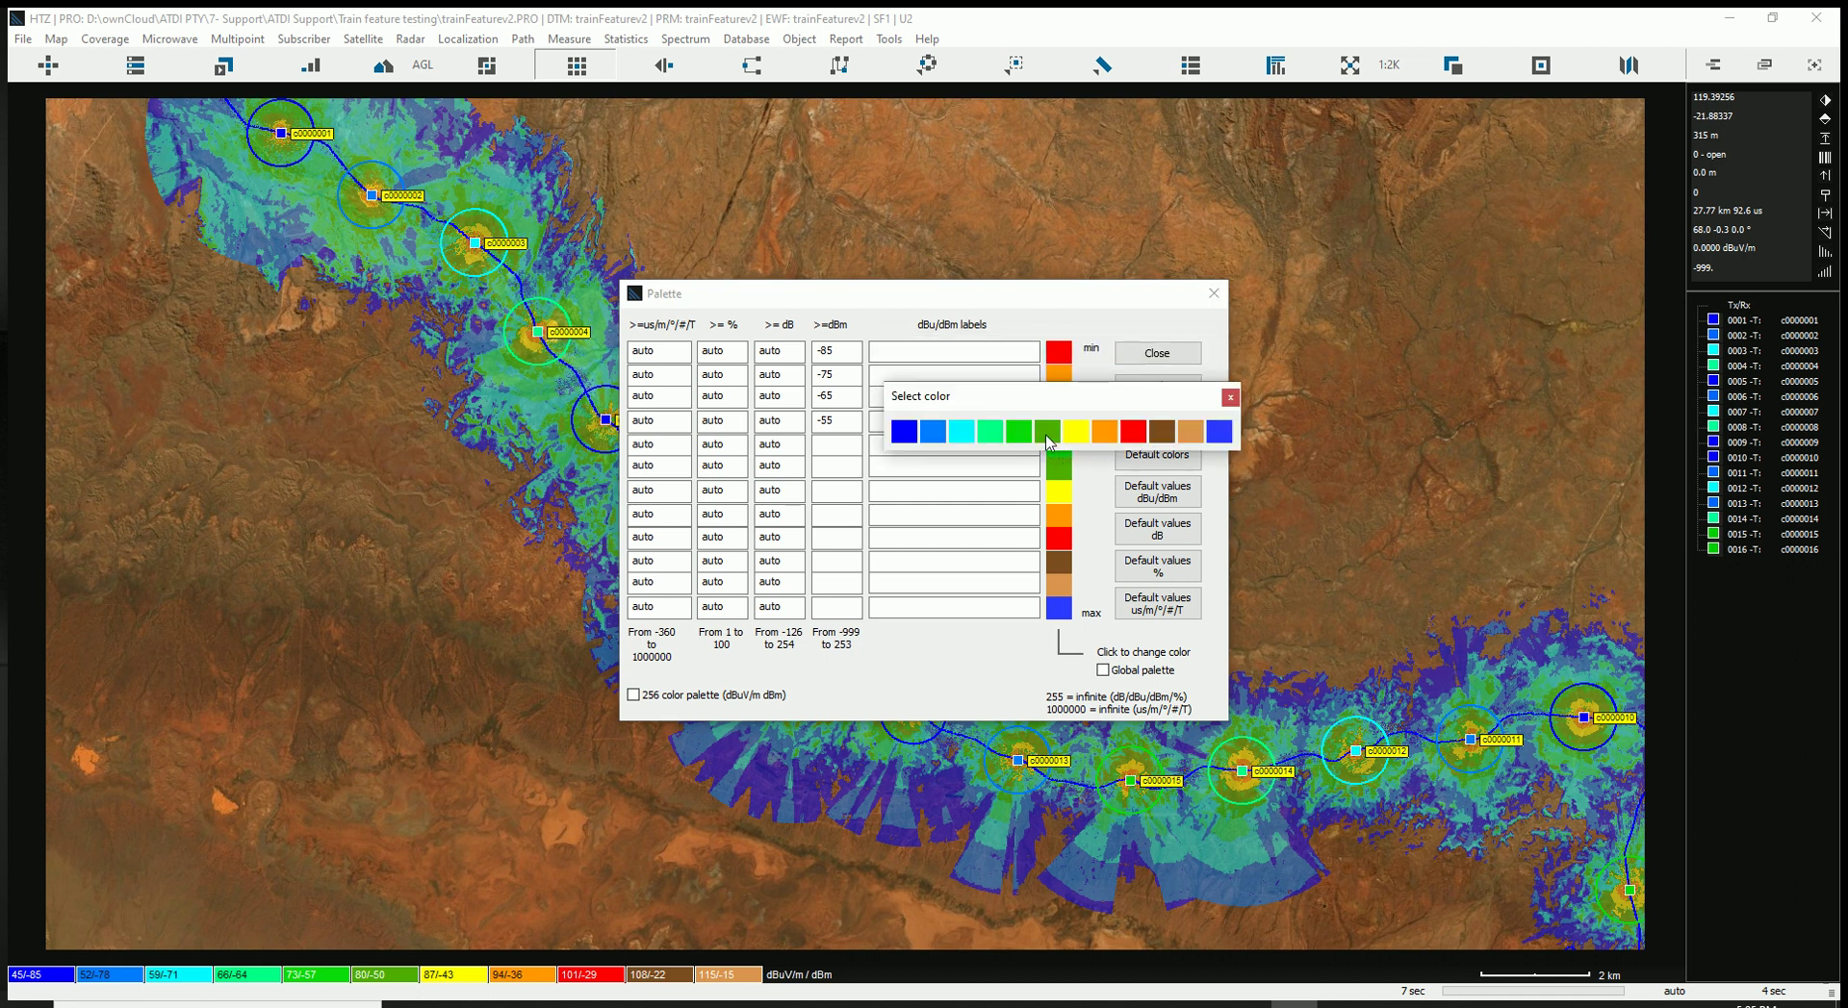
pyautogui.click(1048, 432)
pyautogui.click(916, 354)
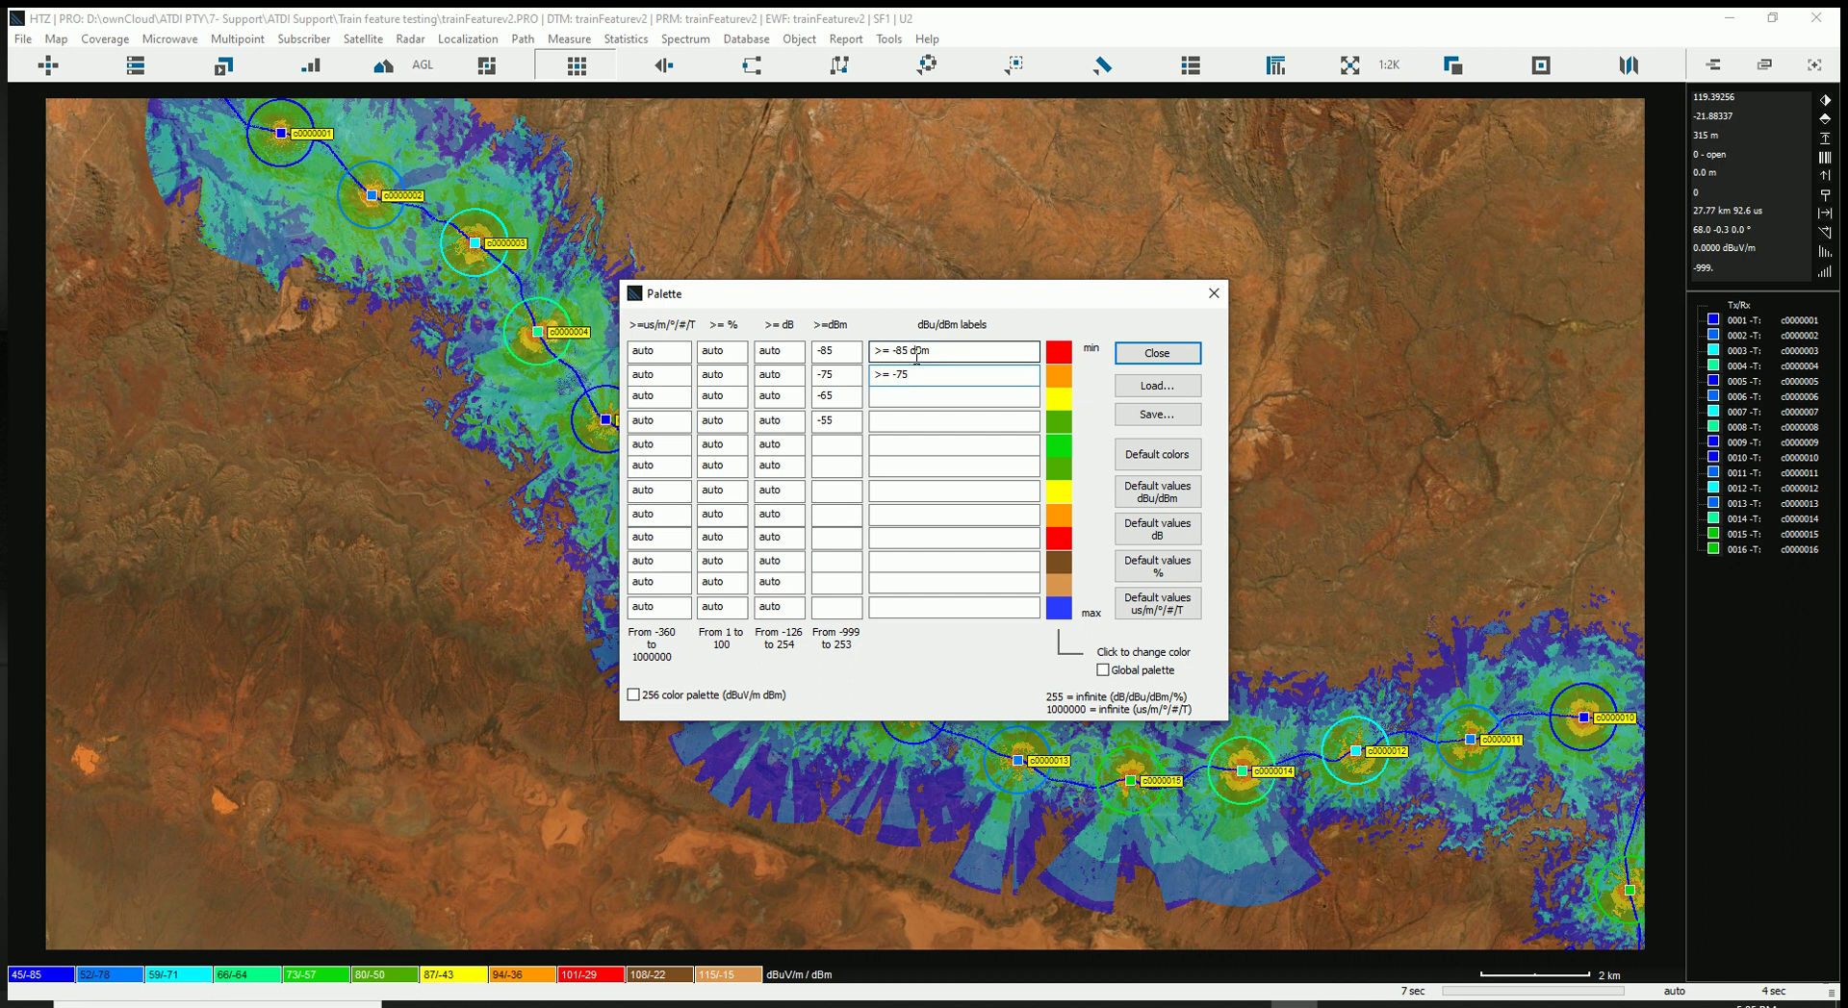
pyautogui.press('Return')
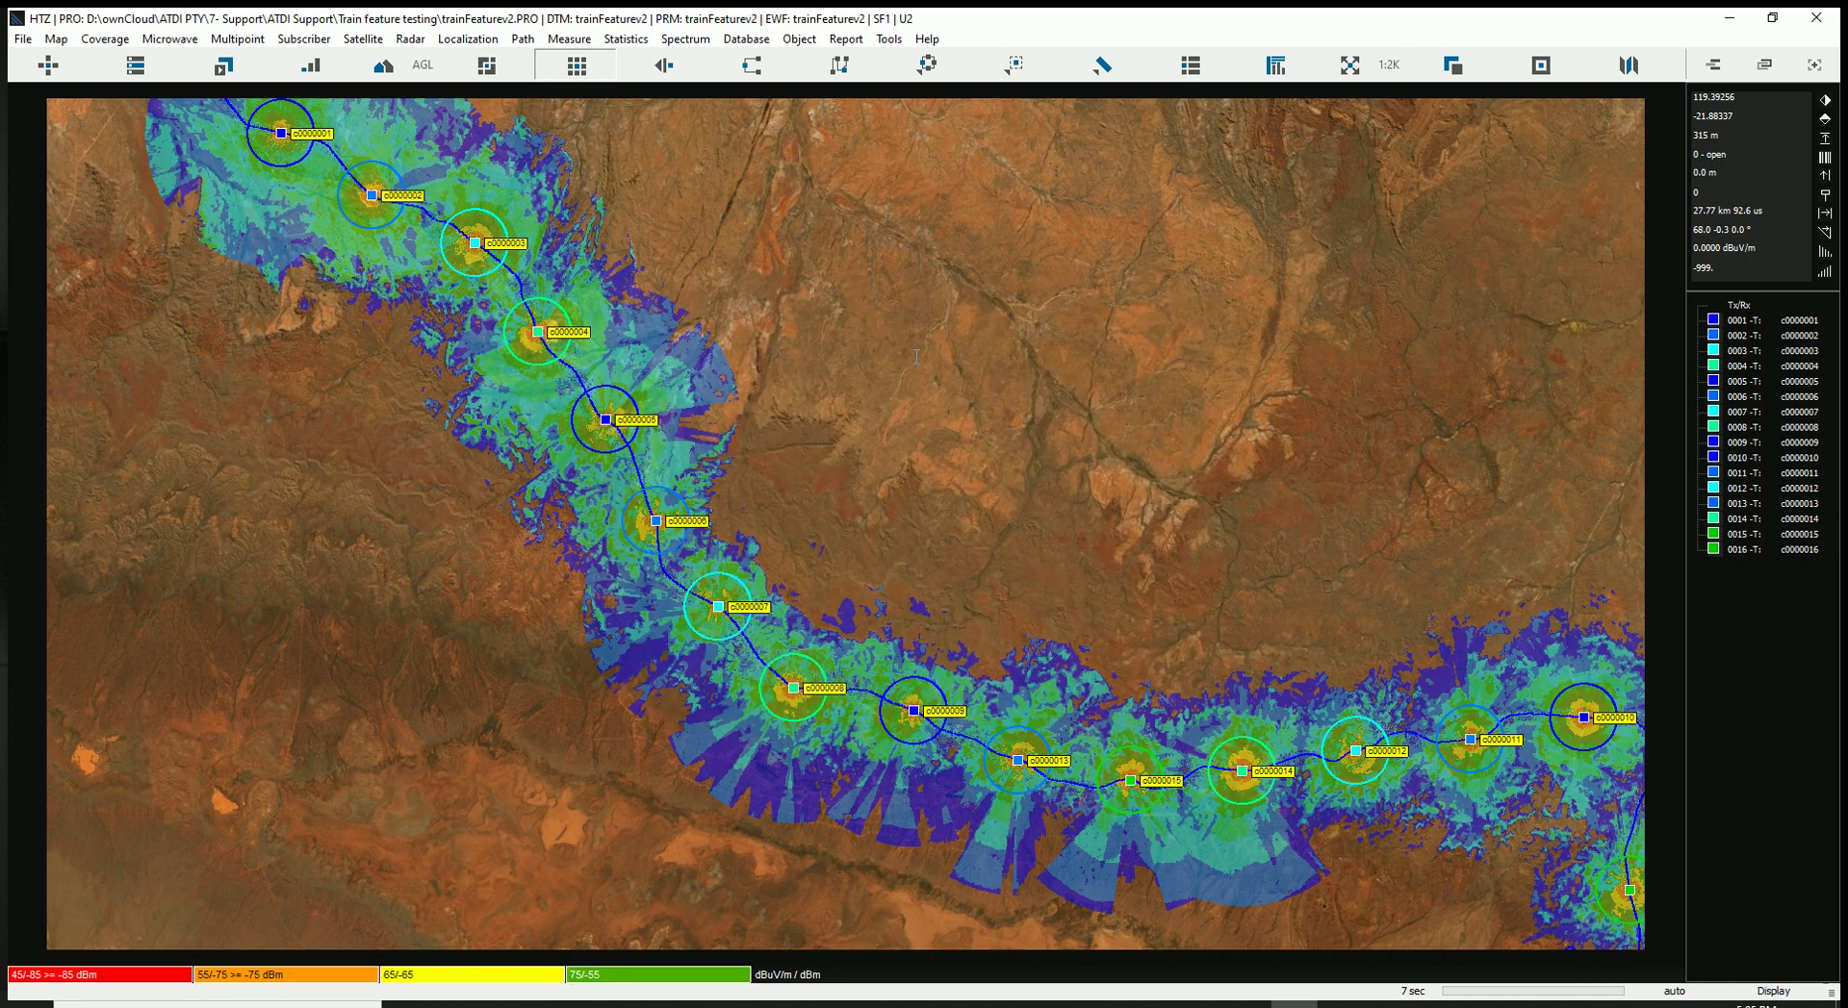
# Examine the field strength coverage in the new palette colors along the rail line between stations c0000009 and c0000014
pyautogui.scroll(2, 916, 671)
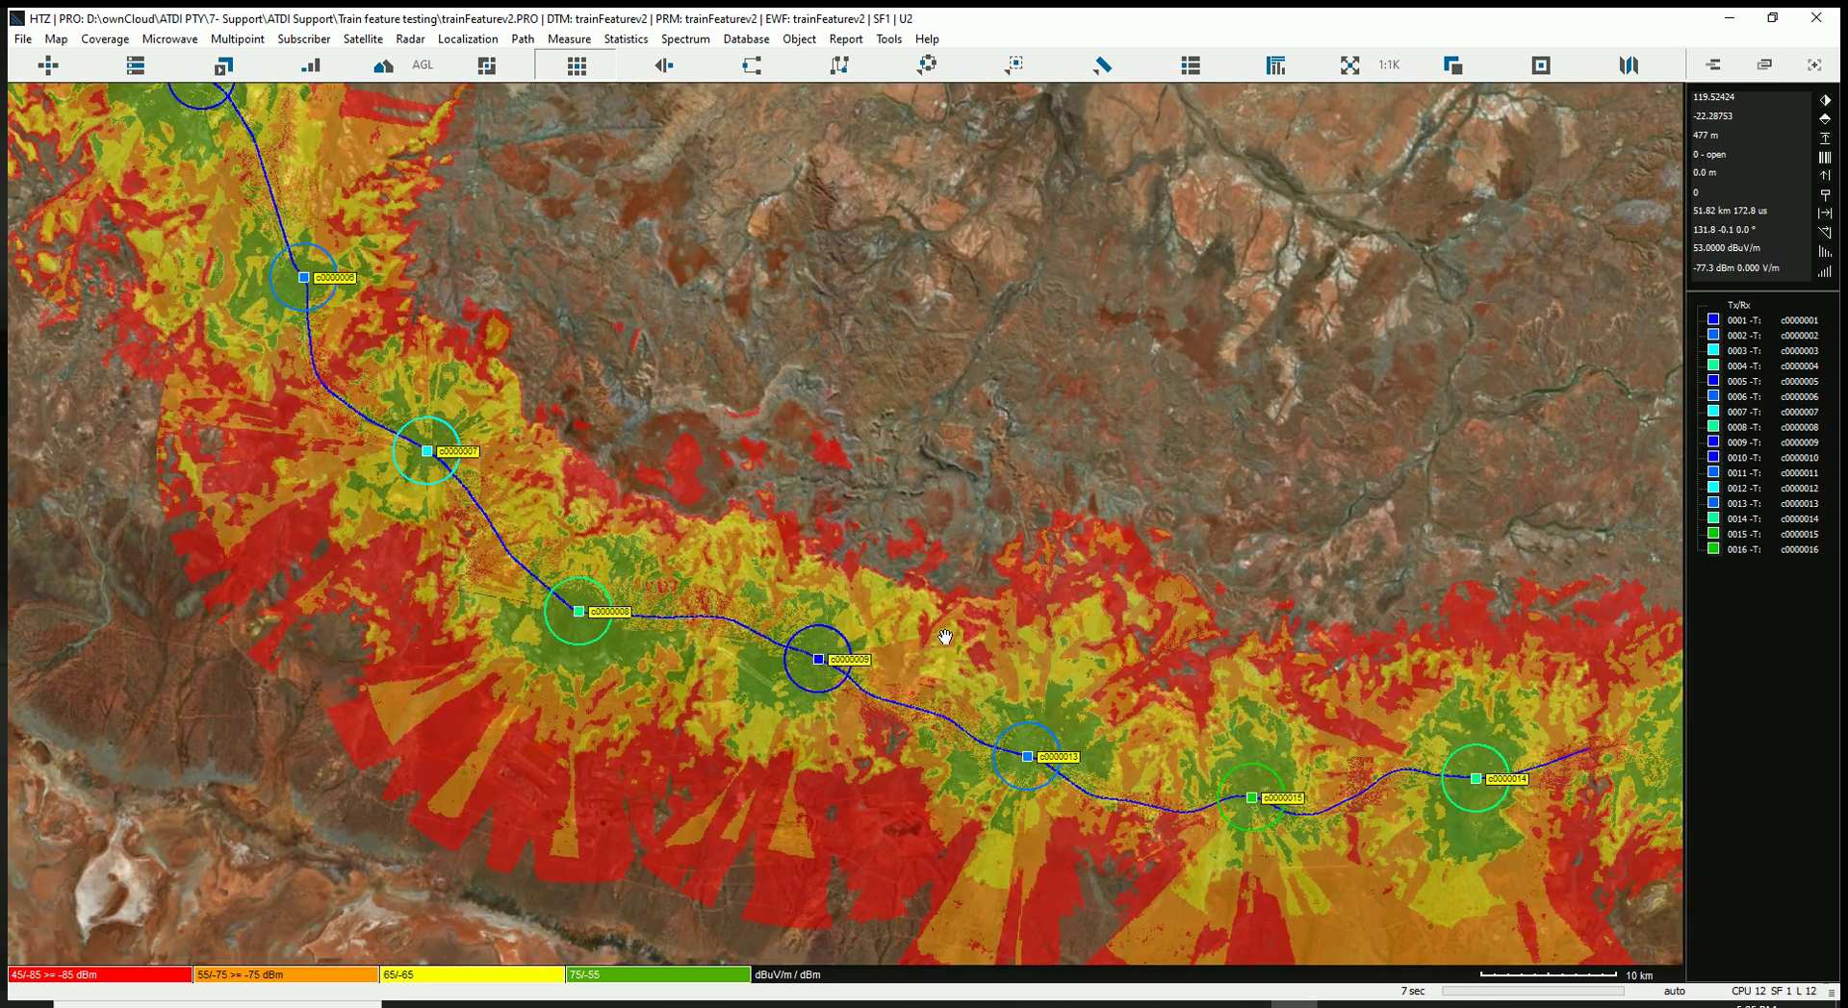
pyautogui.scroll(1, 1005, 652)
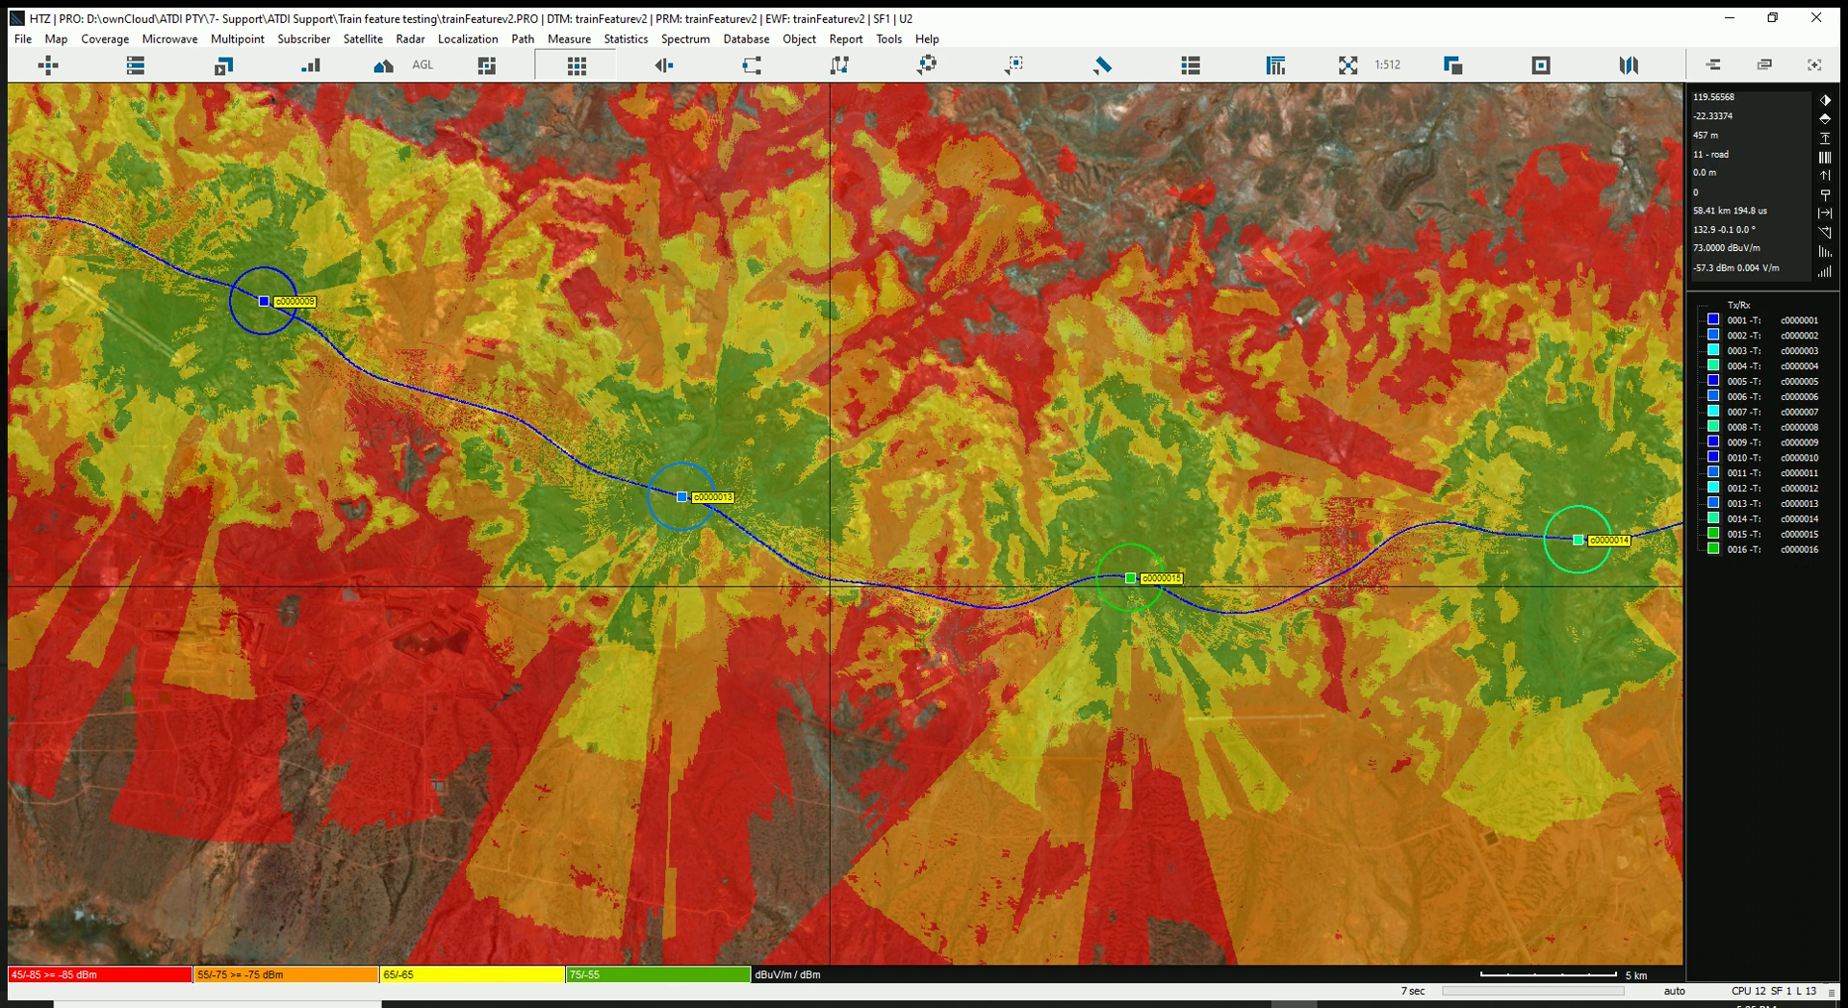
pyautogui.press('Right')
pyautogui.press('Right')
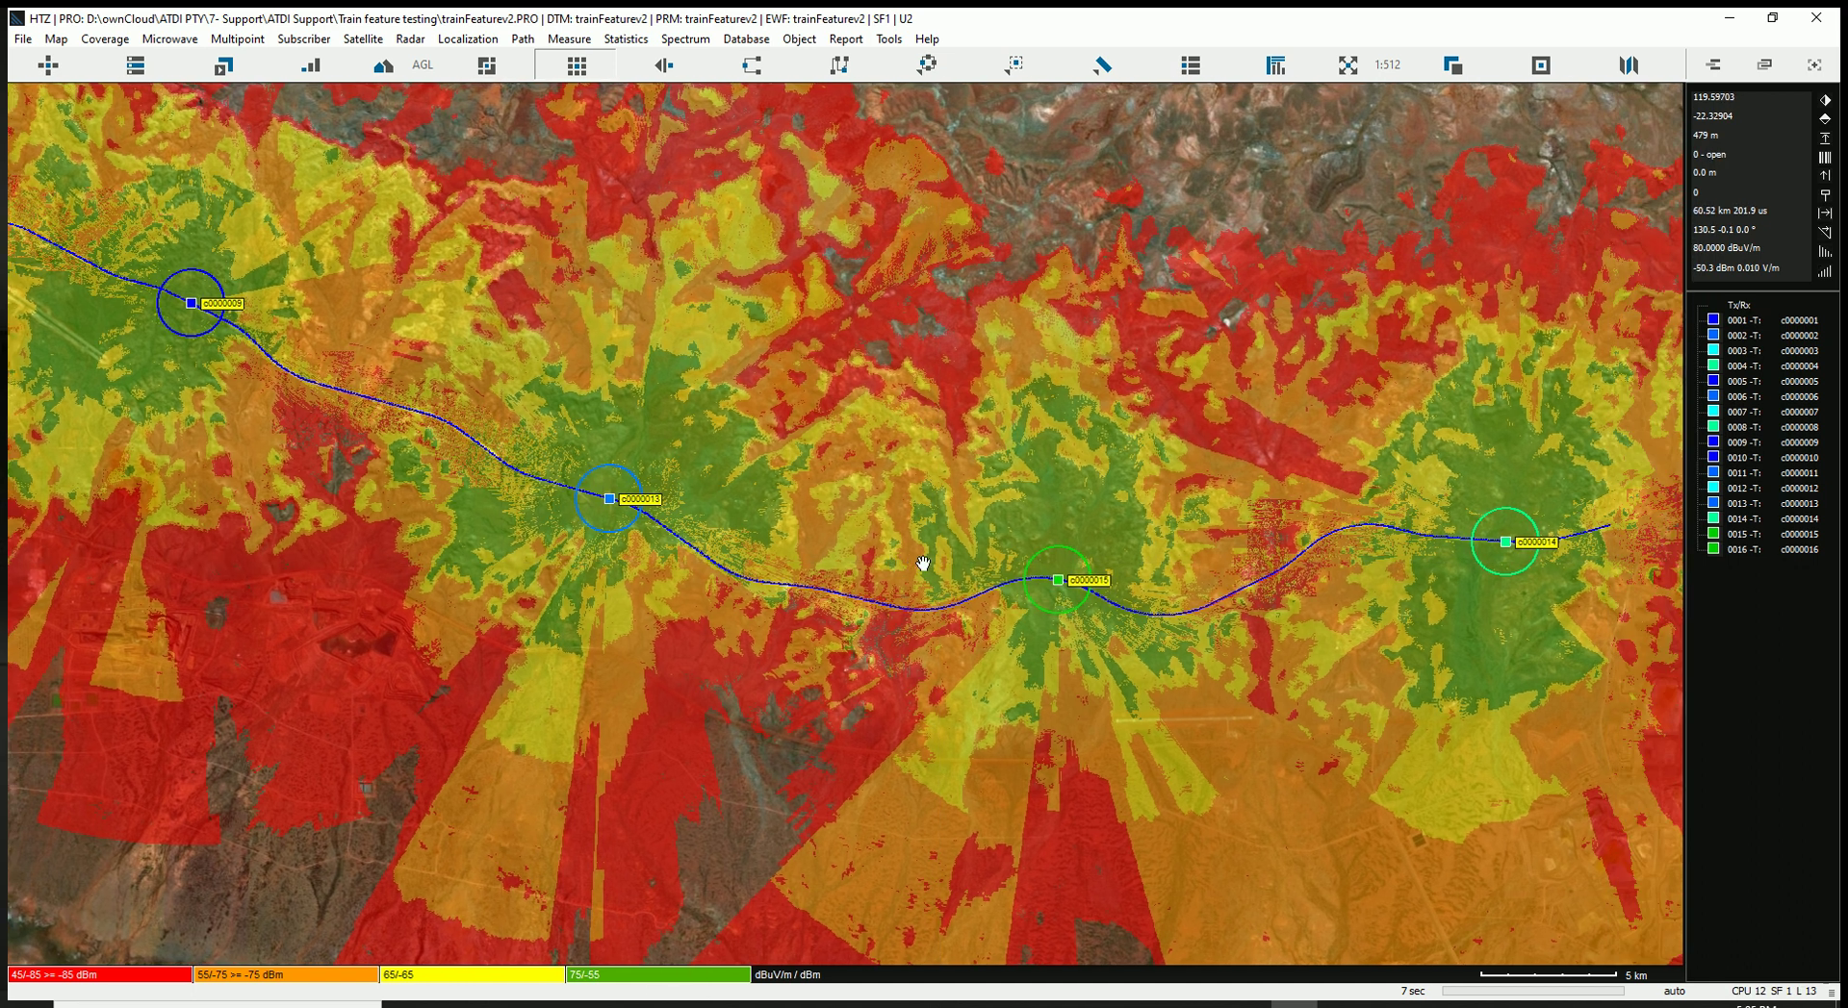
pyautogui.scroll(-3, 909, 595)
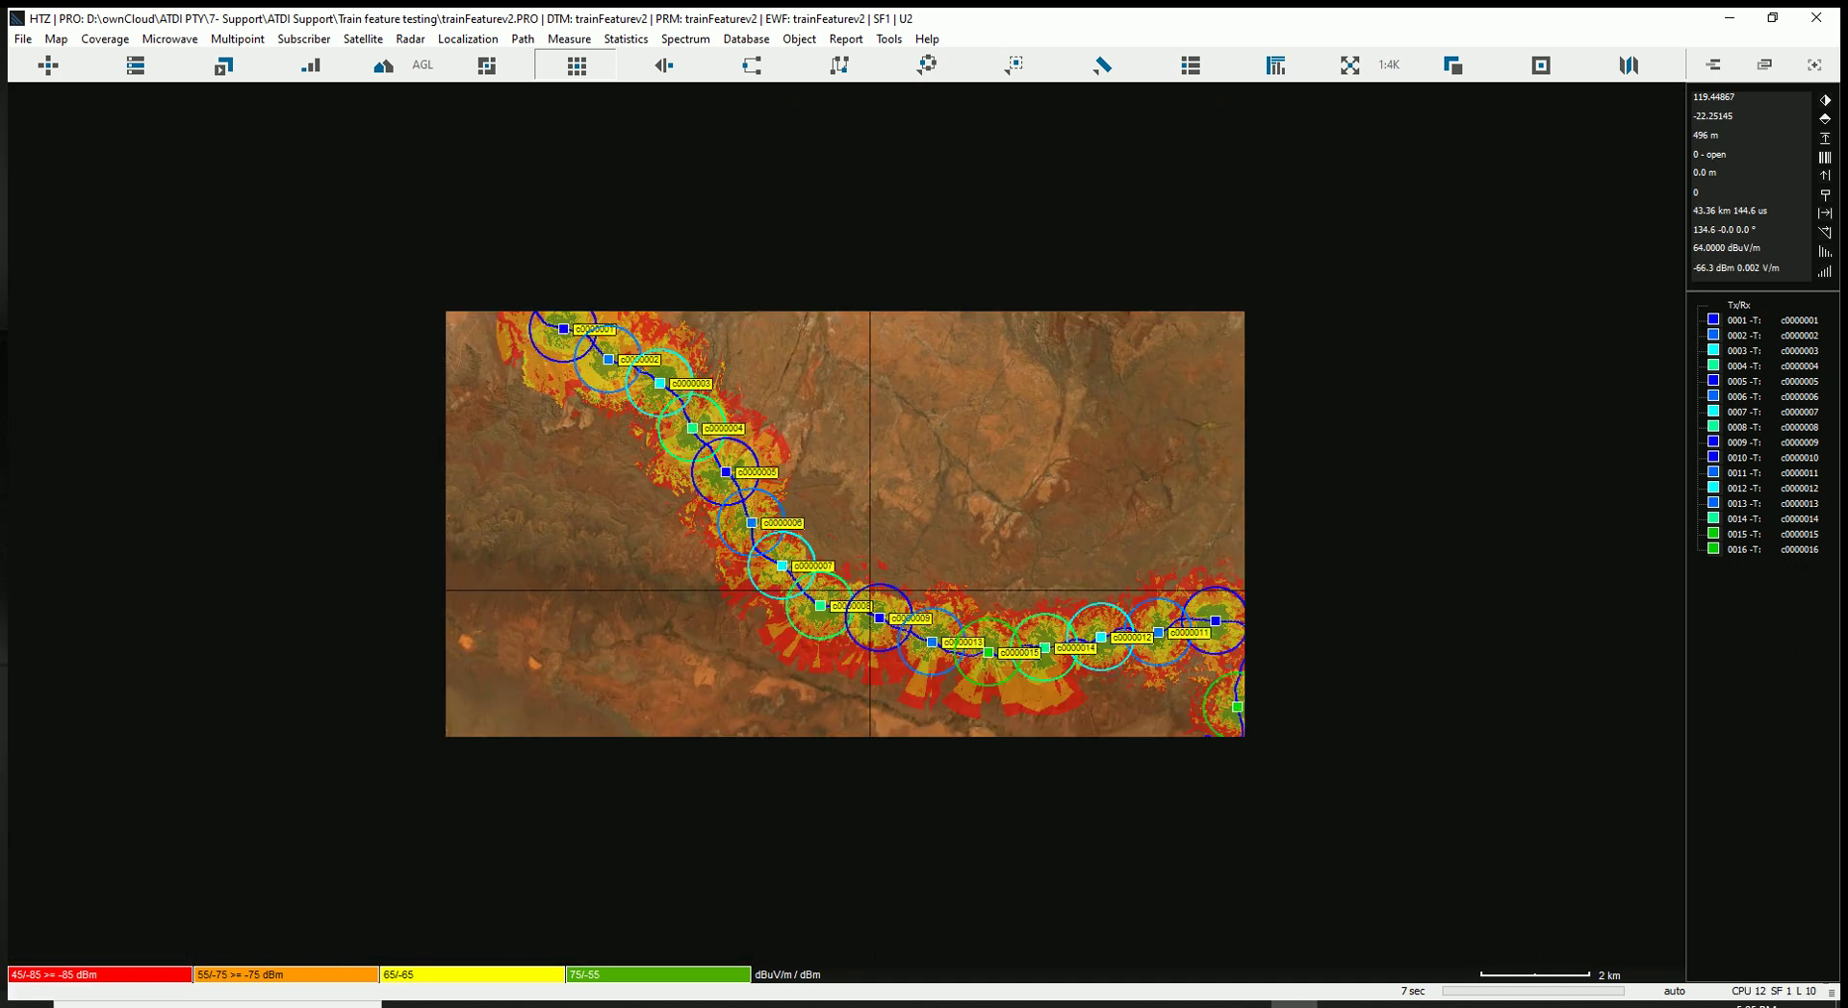
# Switch the map display from field strength to the per-site server coverage and review the available network analysis maps
pyautogui.press('pagedown')
pyautogui.scroll(2, 781, 550)
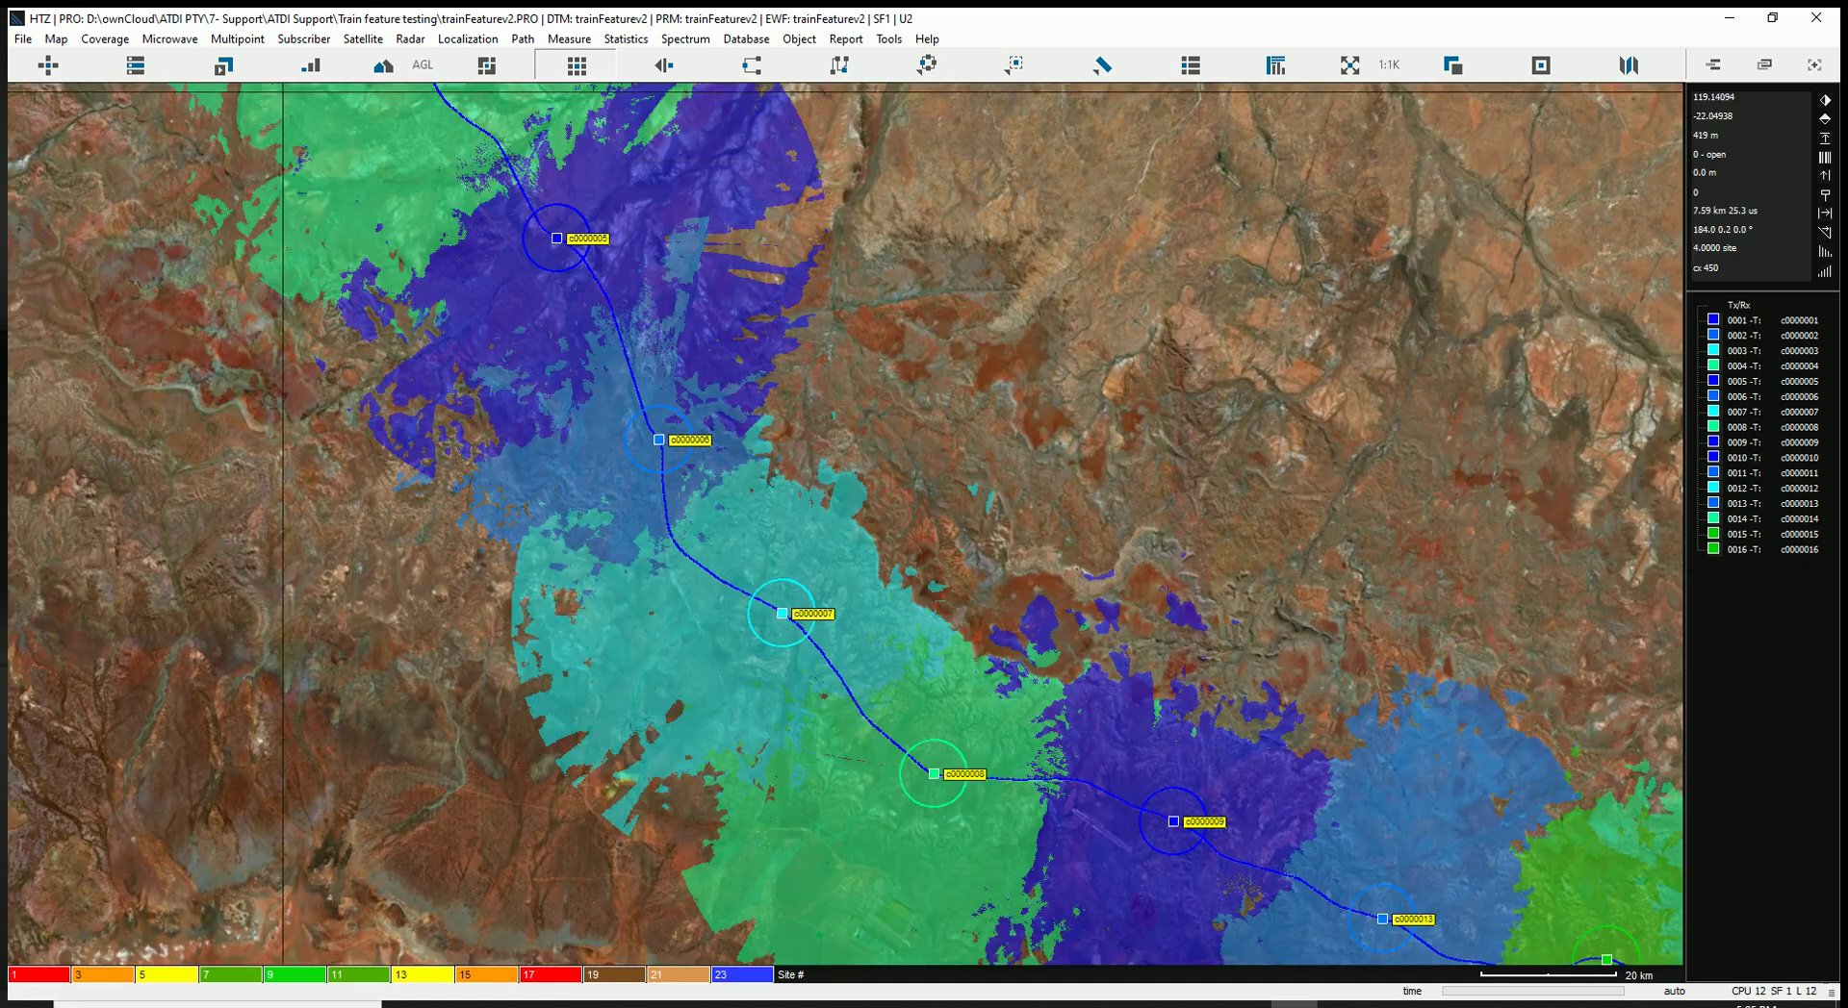
pyautogui.click(106, 39)
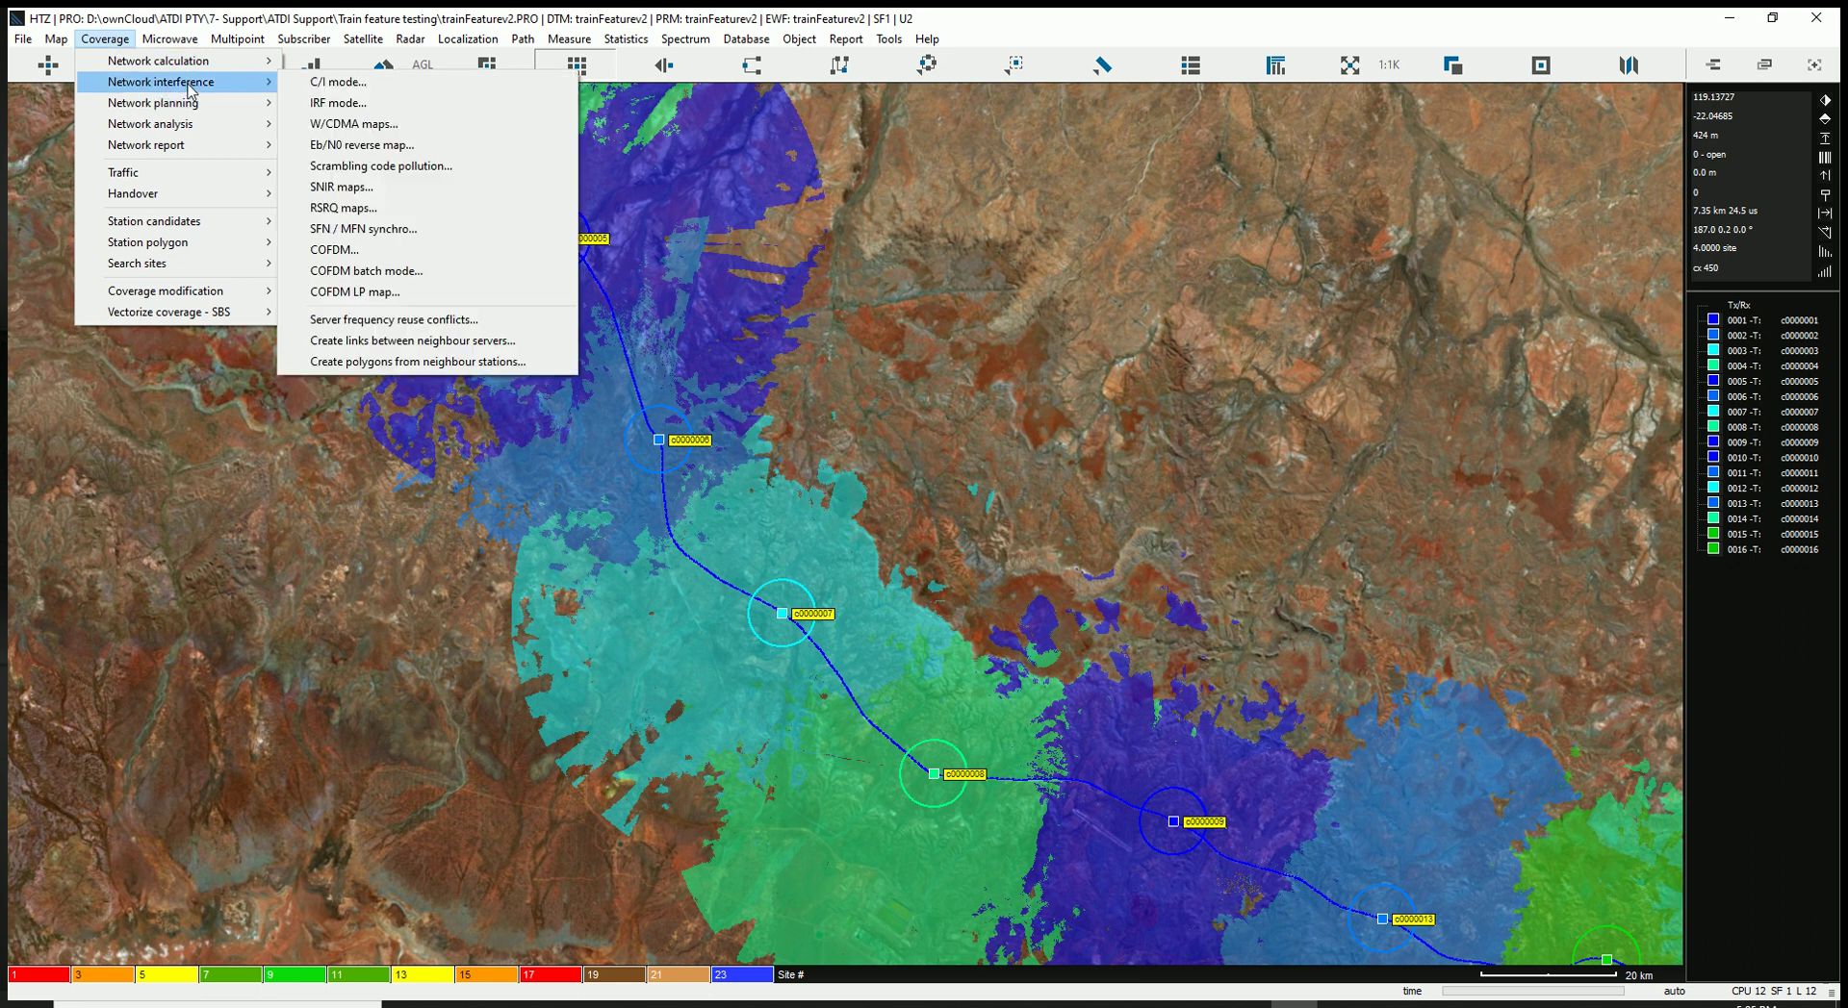
pyautogui.moveTo(173, 125)
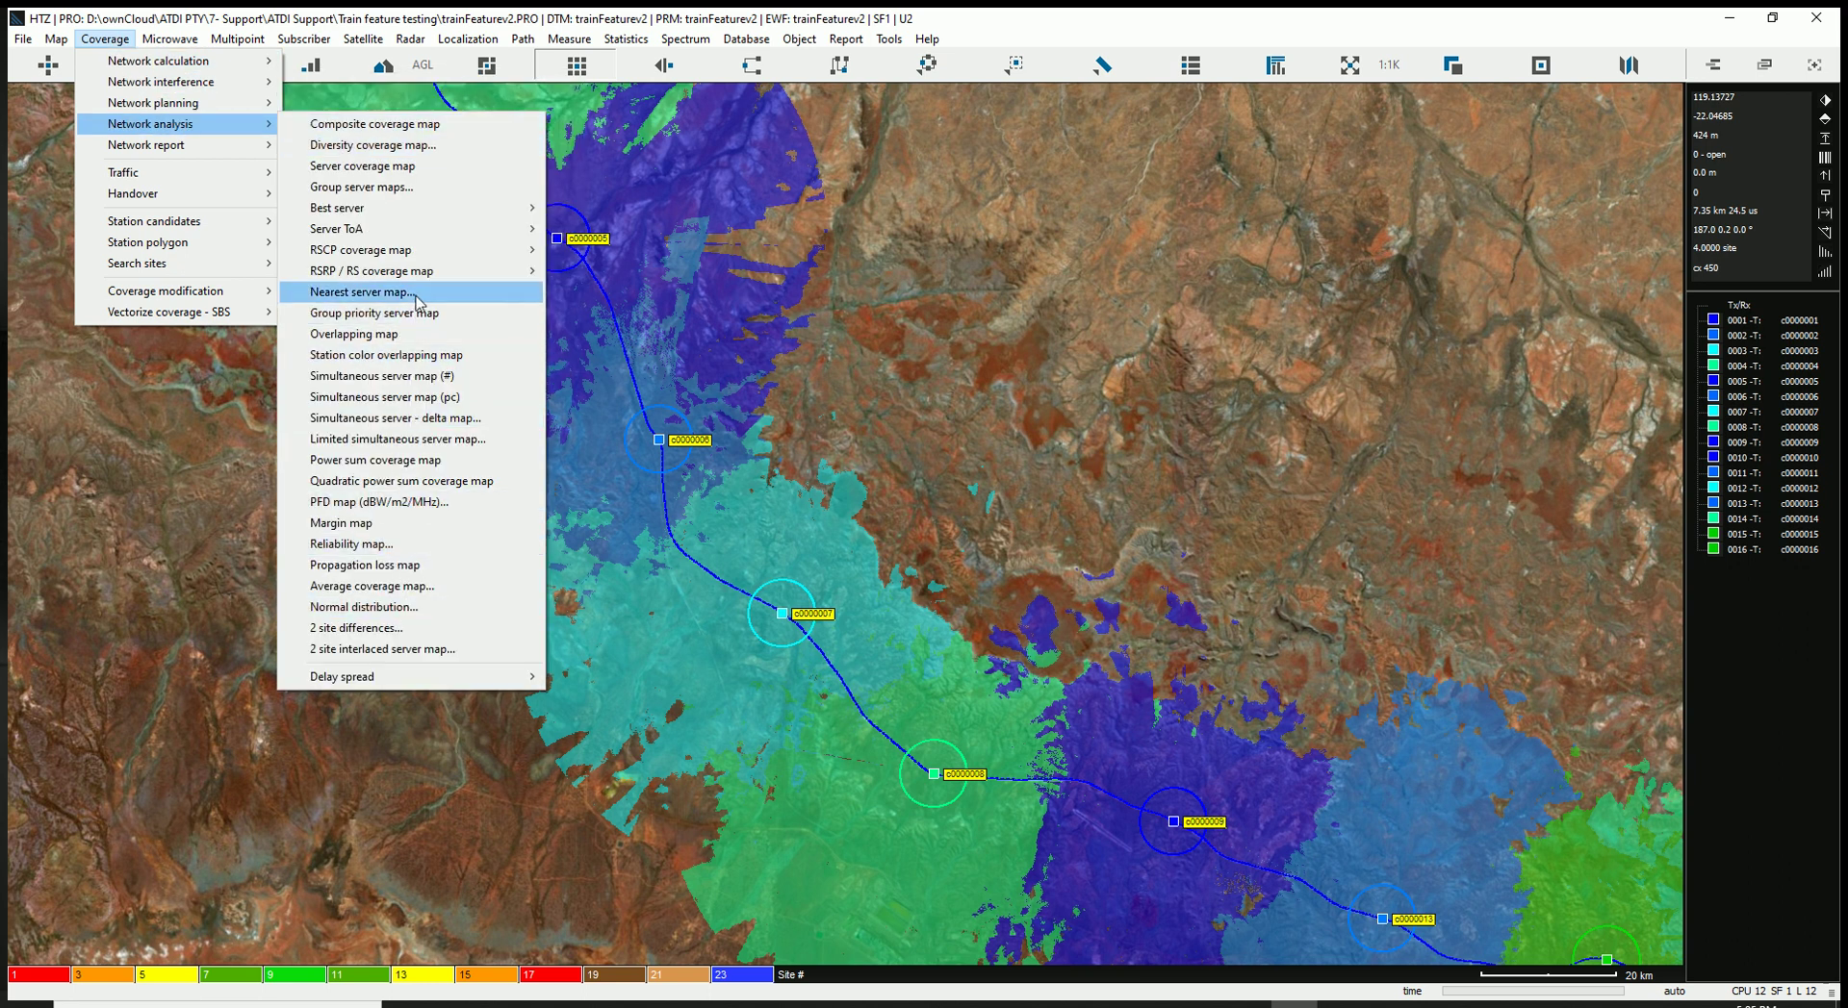
pyautogui.moveTo(461, 208)
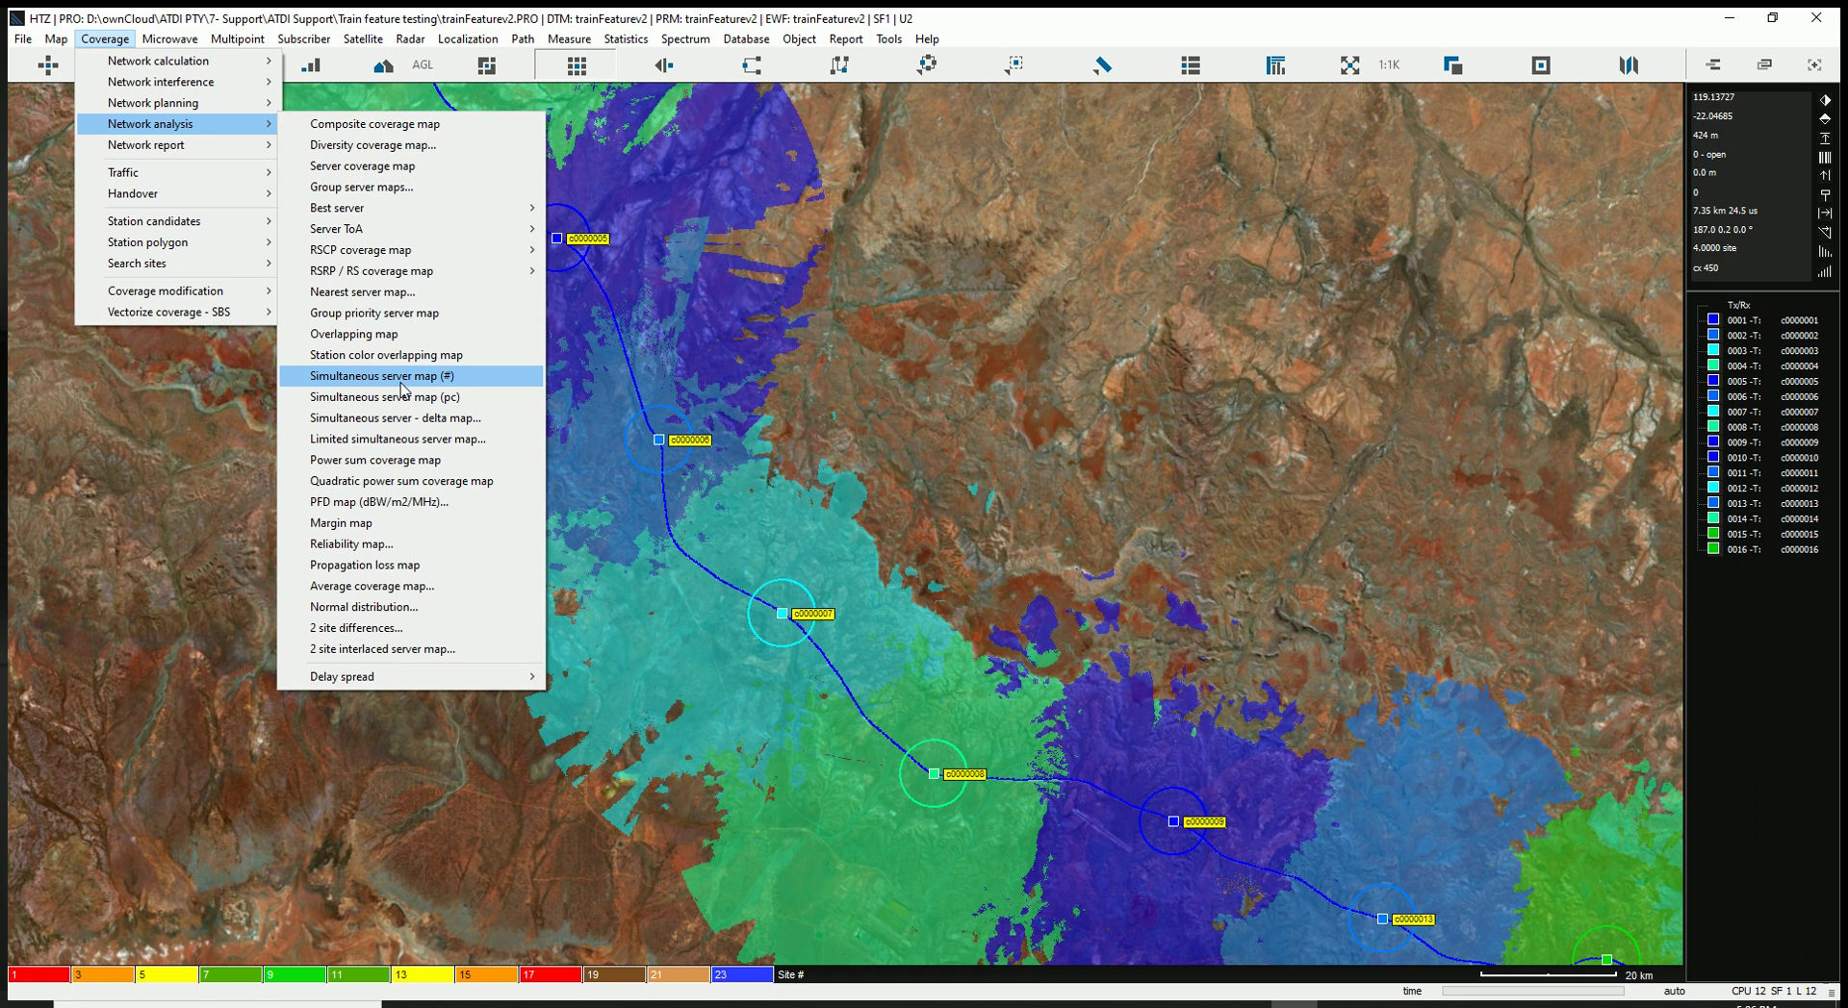
pyautogui.click(907, 569)
# Examine the per-site server map around station c0000001 and along the boundary between stations c0000004 and c0000005, then return to the overview
pyautogui.scroll(-3, 907, 569)
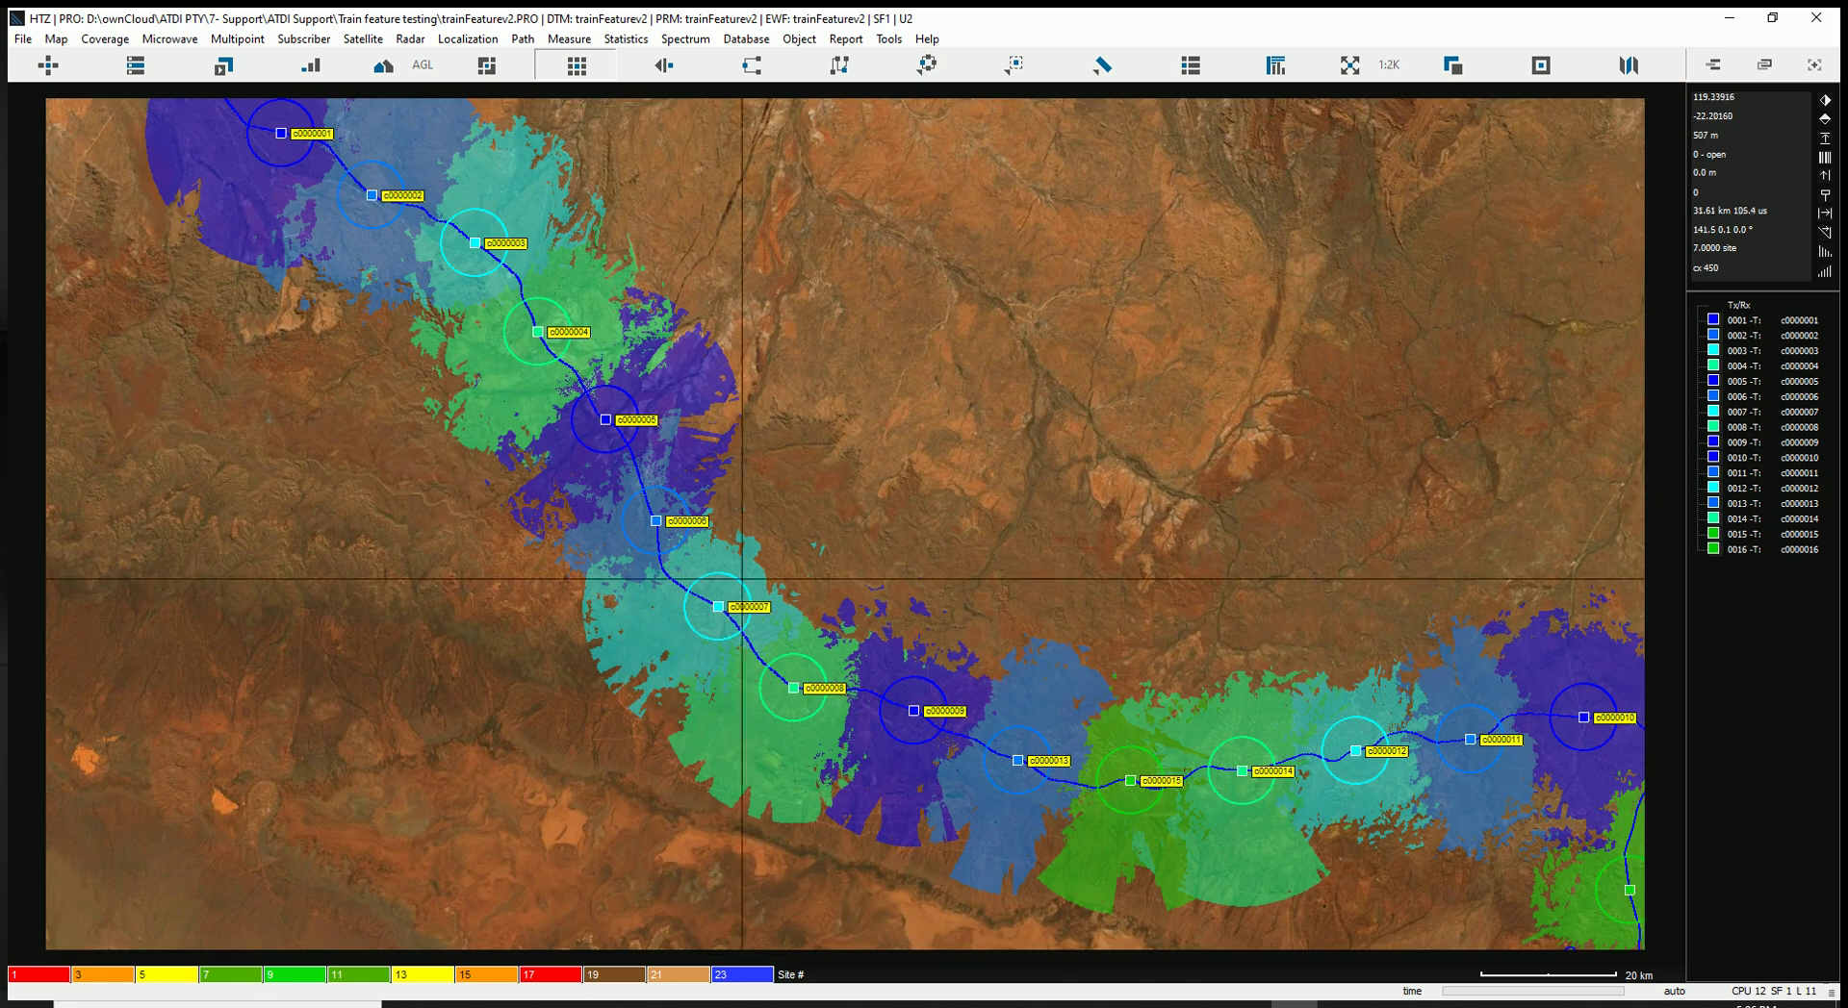
pyautogui.scroll(3, 549, 285)
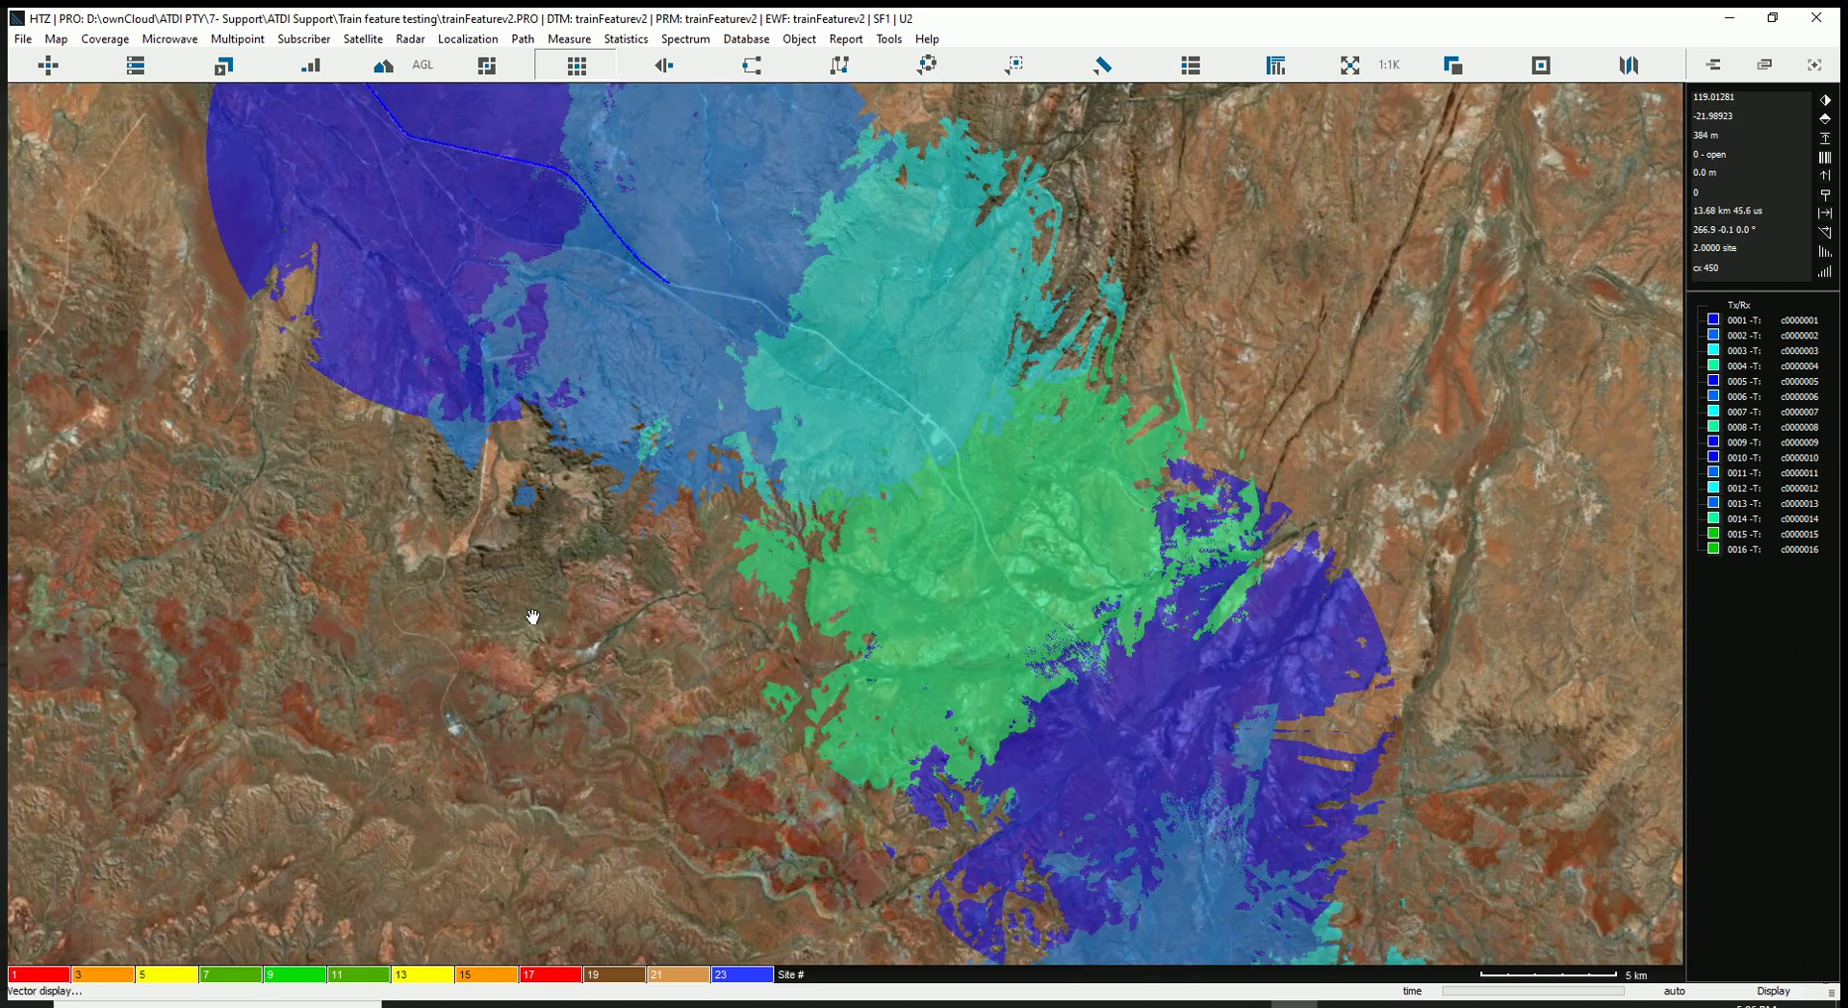
pyautogui.scroll(3, 542, 372)
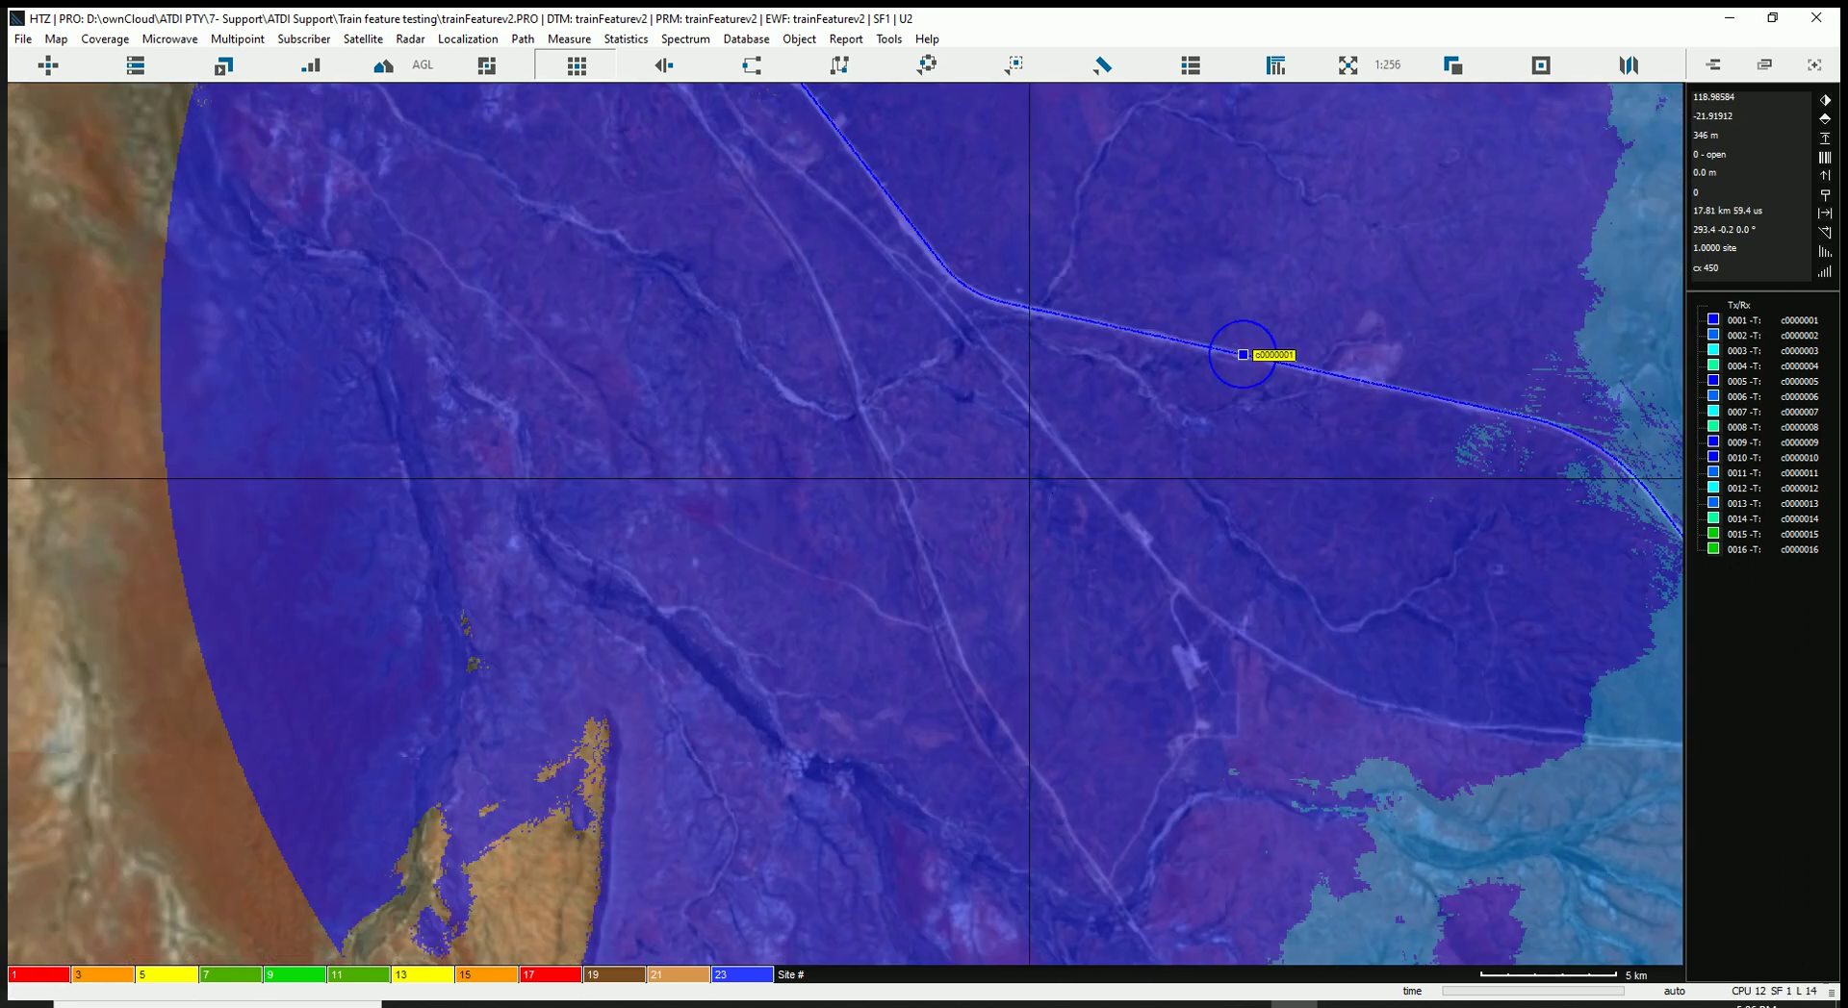
pyautogui.scroll(-1, 596, 248)
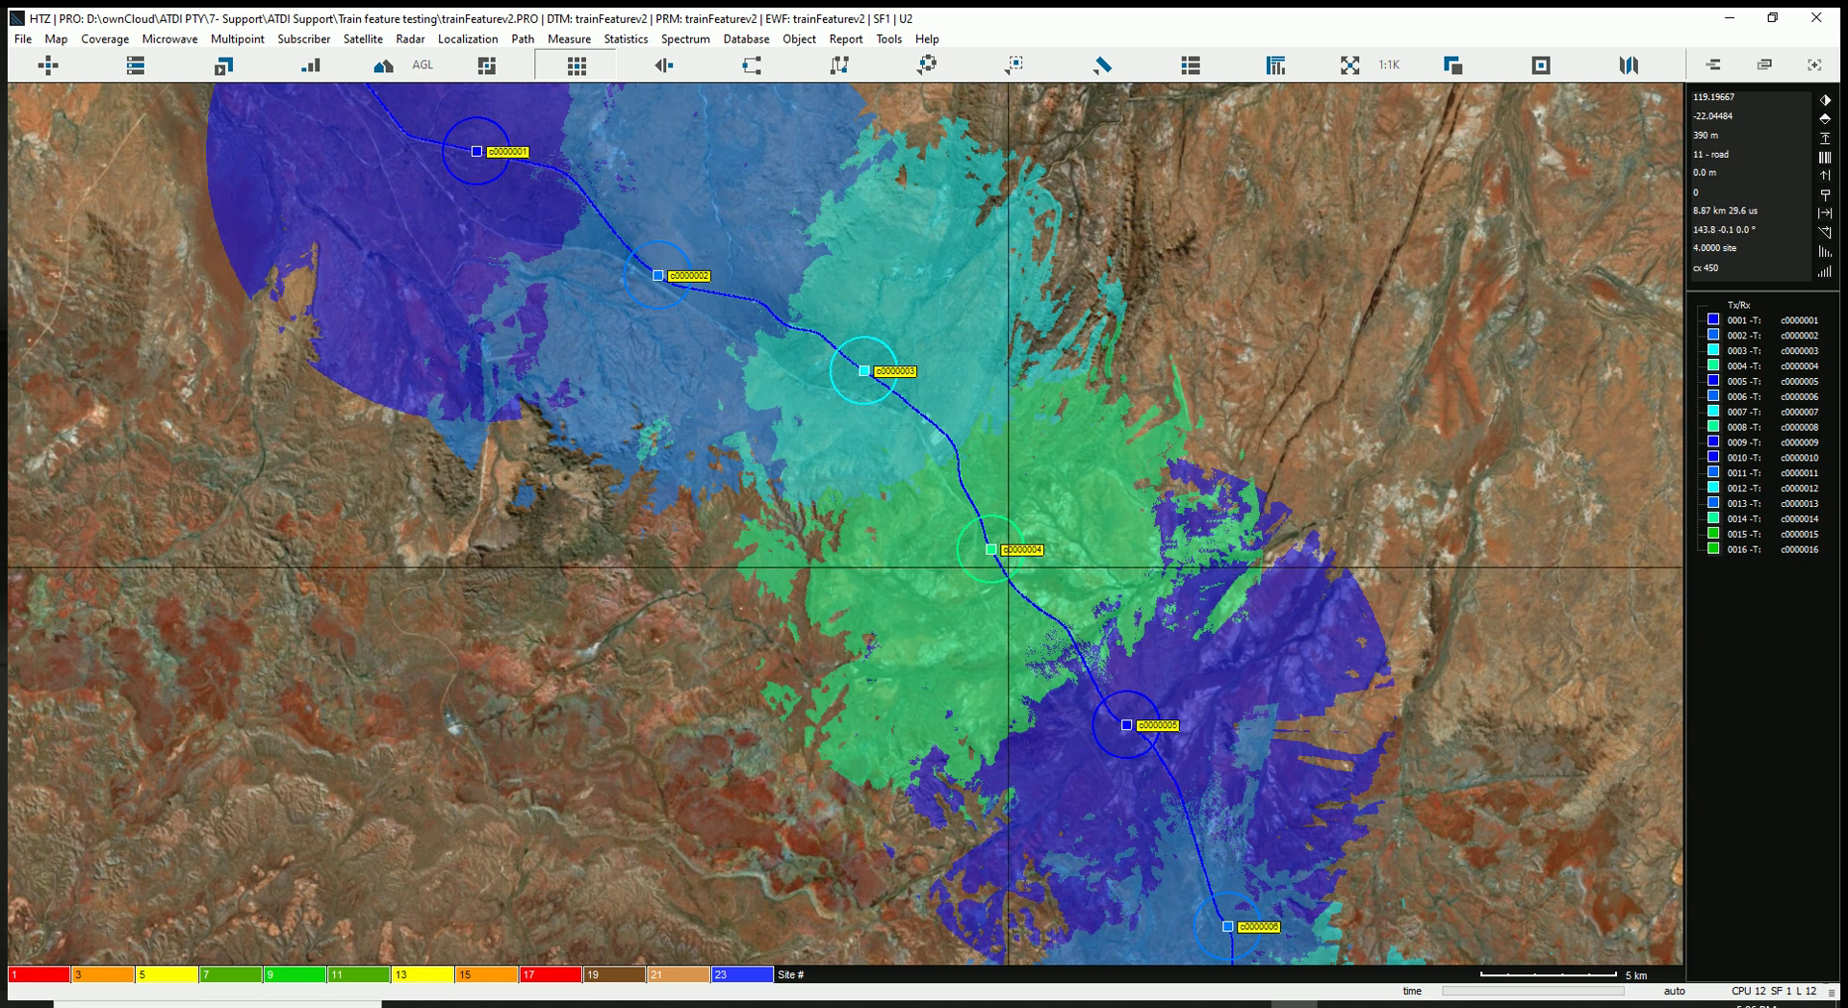
pyautogui.moveTo(1064, 630); pyautogui.dragTo(866, 458)
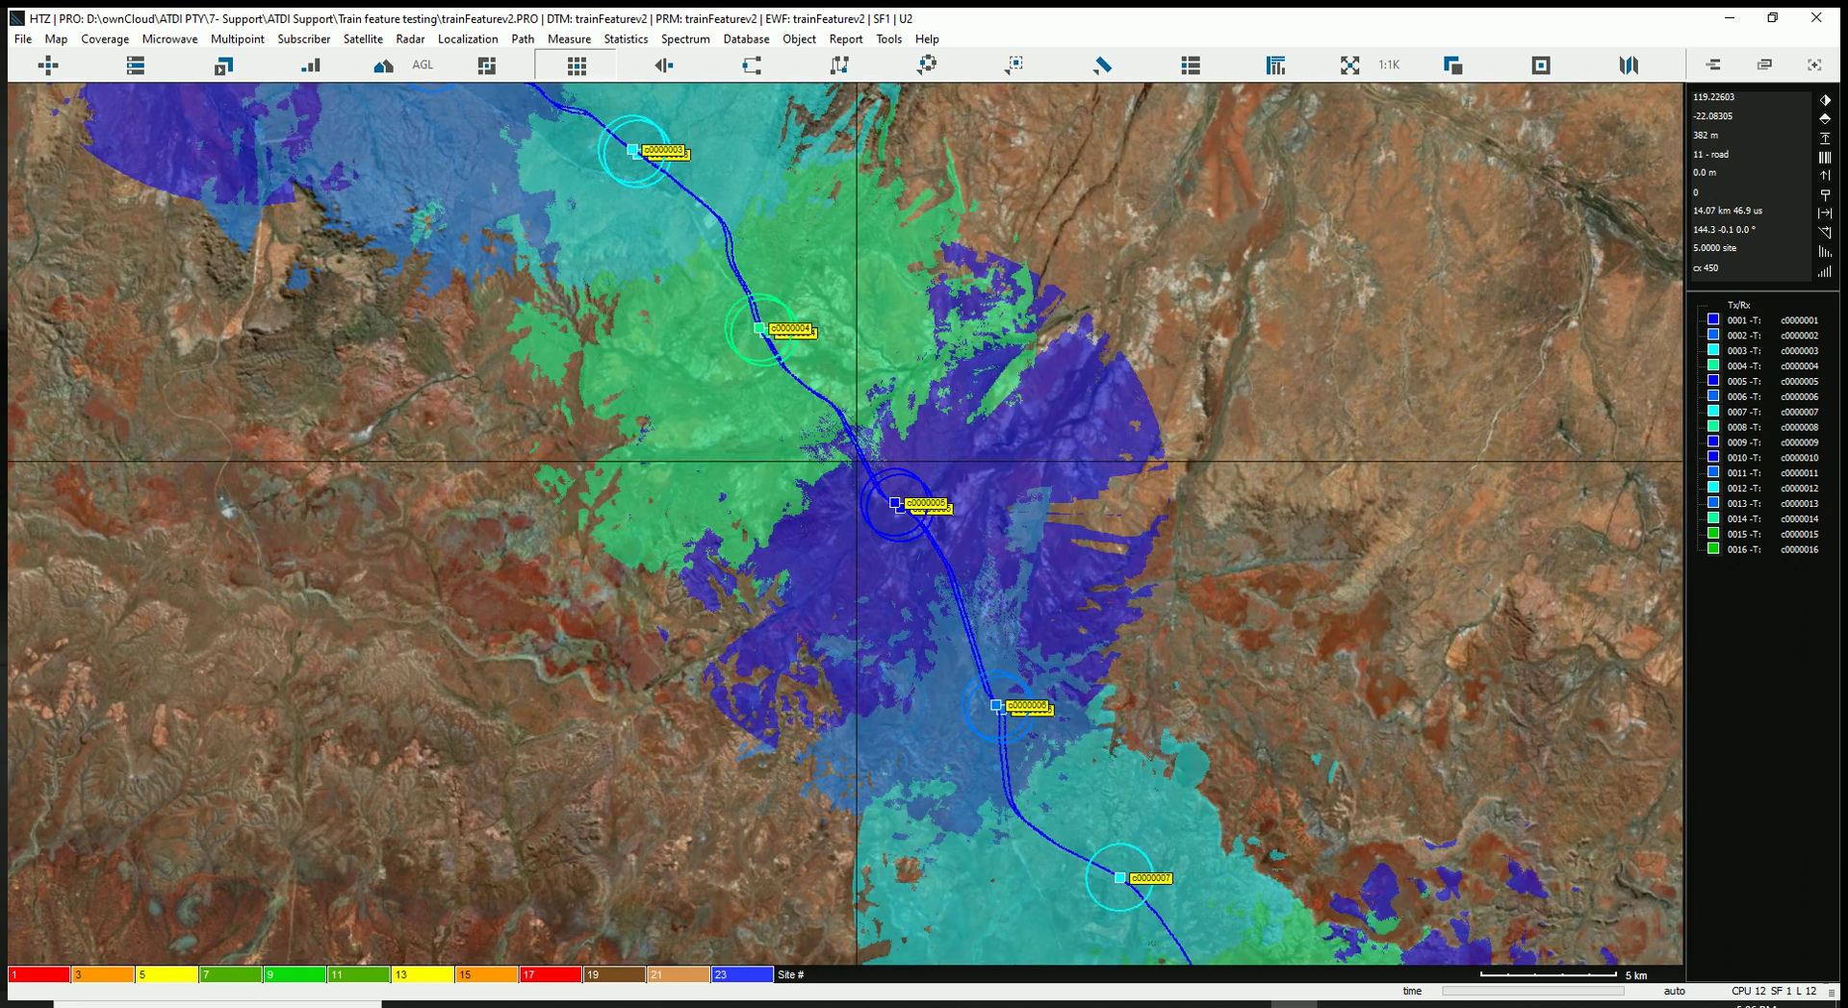
pyautogui.scroll(1, 856, 461)
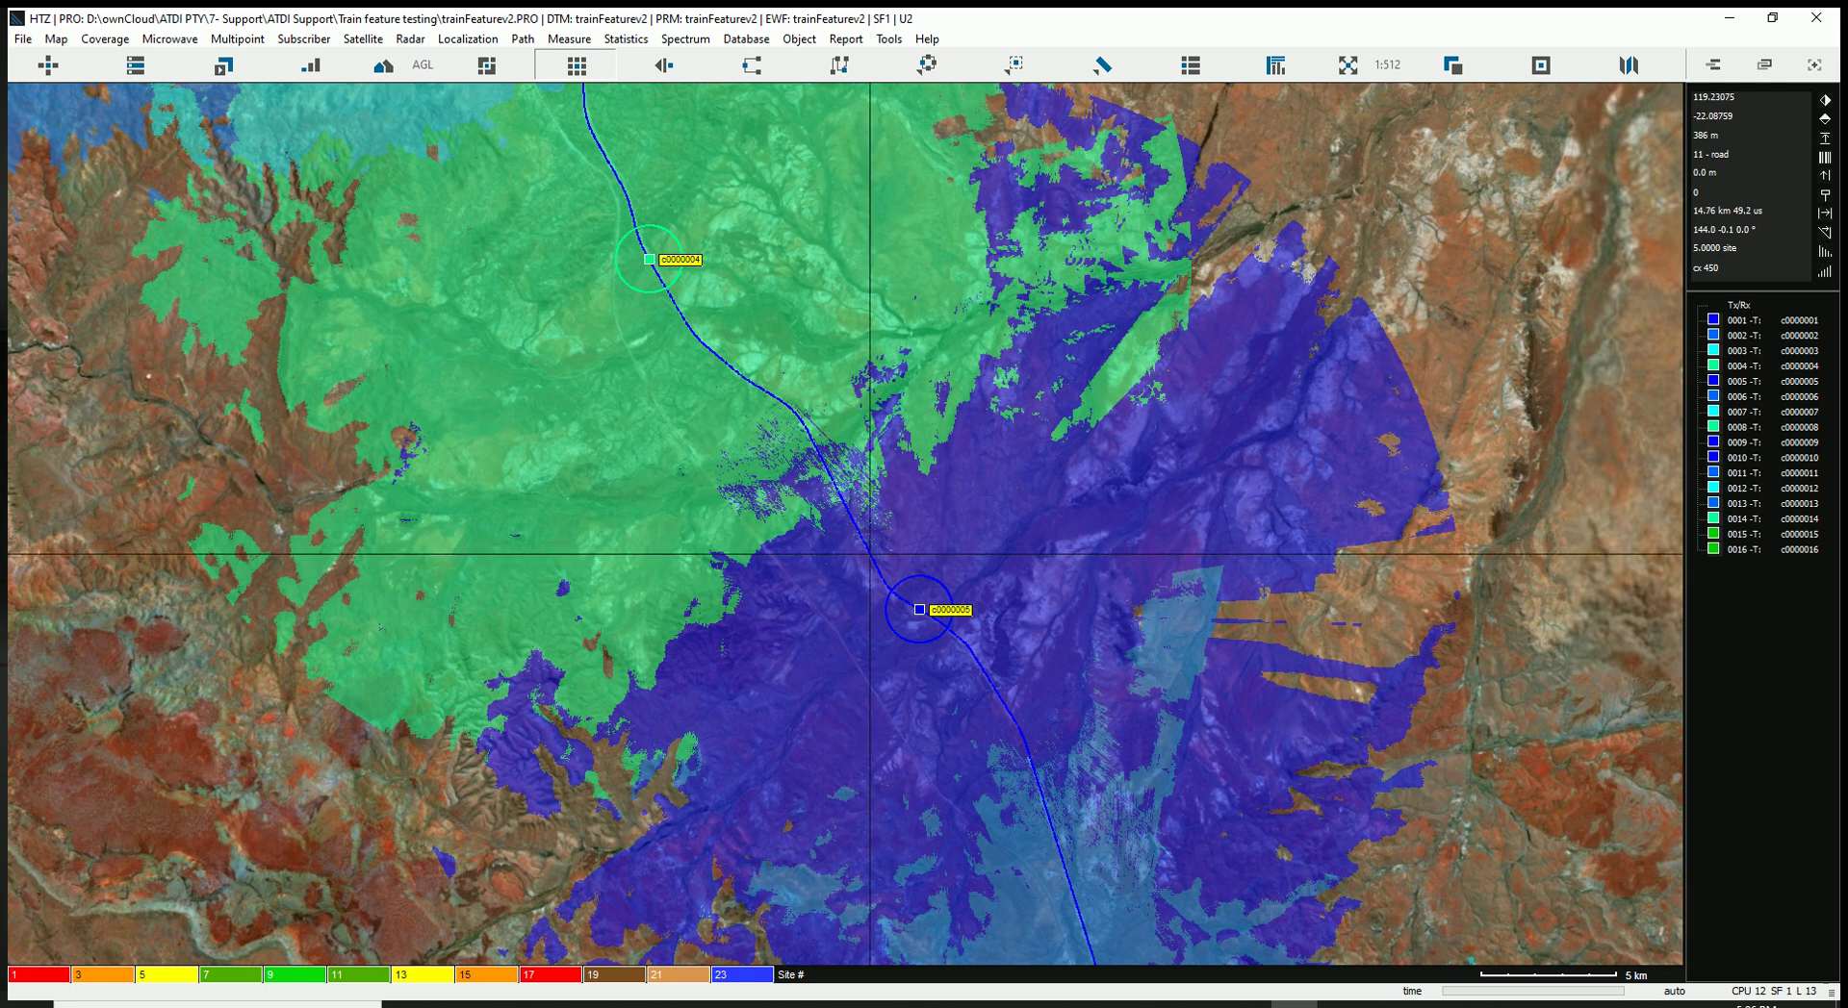
pyautogui.scroll(1, 901, 540)
pyautogui.moveTo(713, 462); pyautogui.dragTo(796, 455)
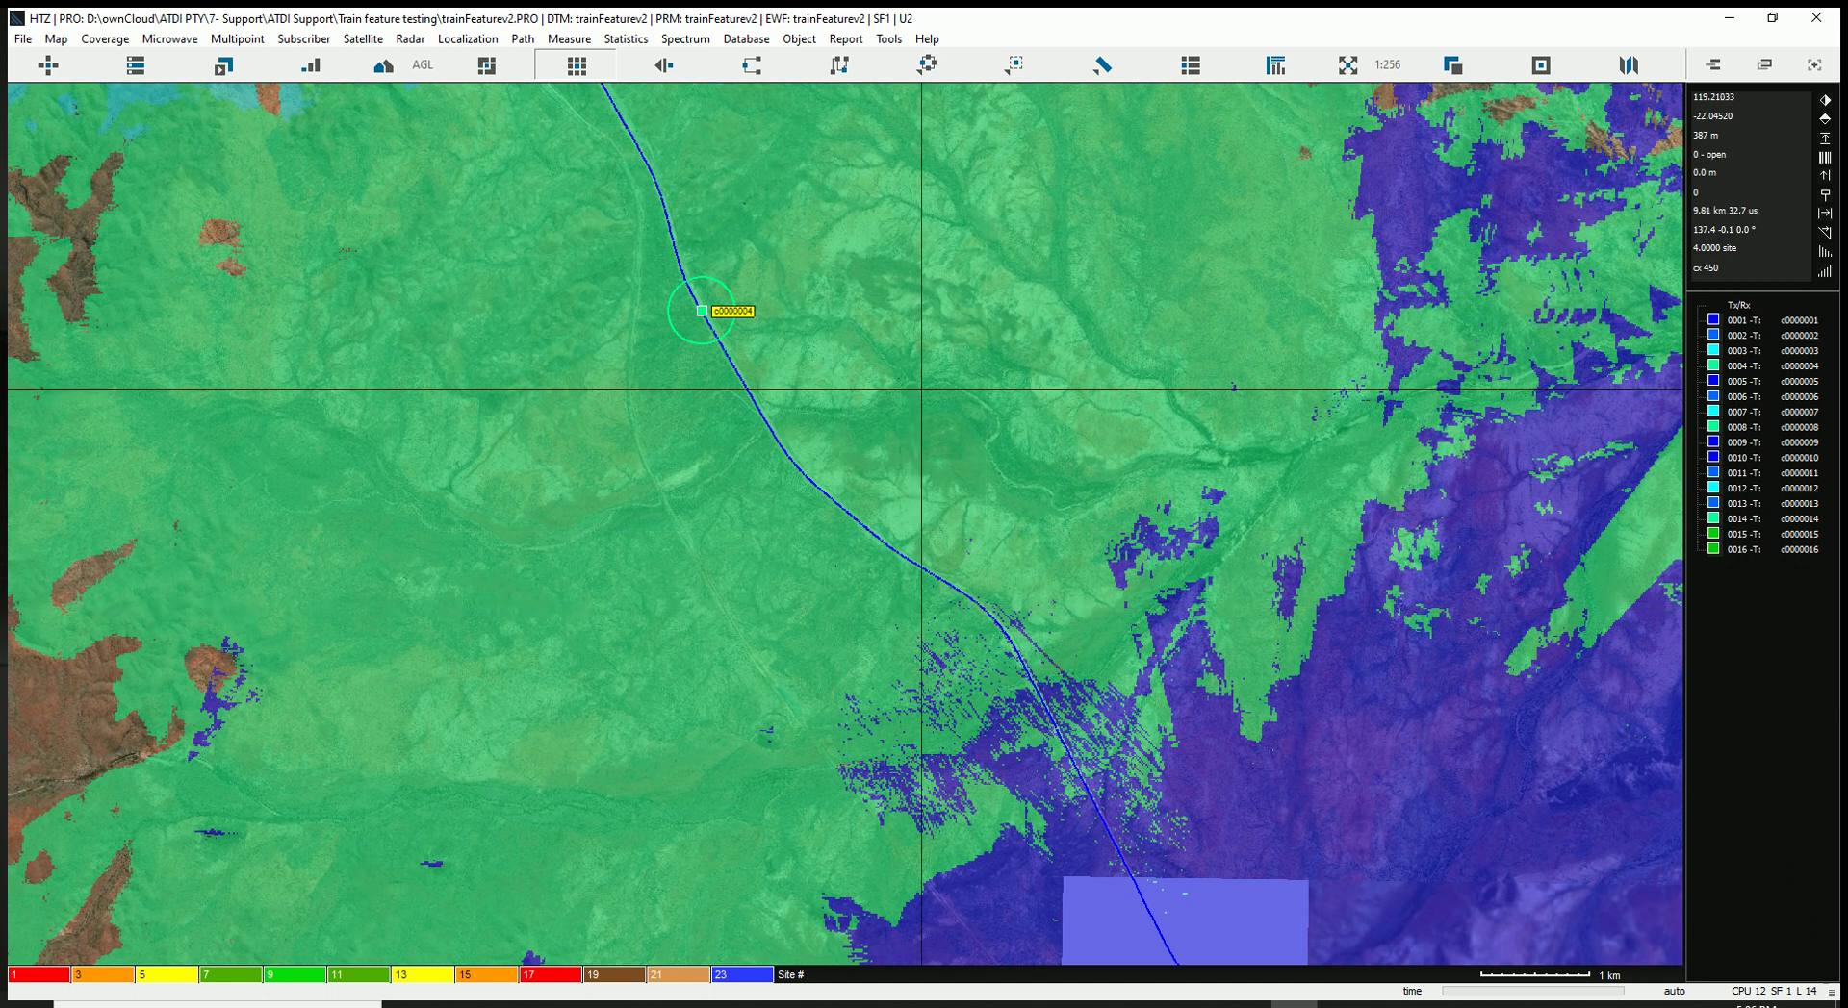
pyautogui.moveTo(746, 366); pyautogui.dragTo(1001, 691)
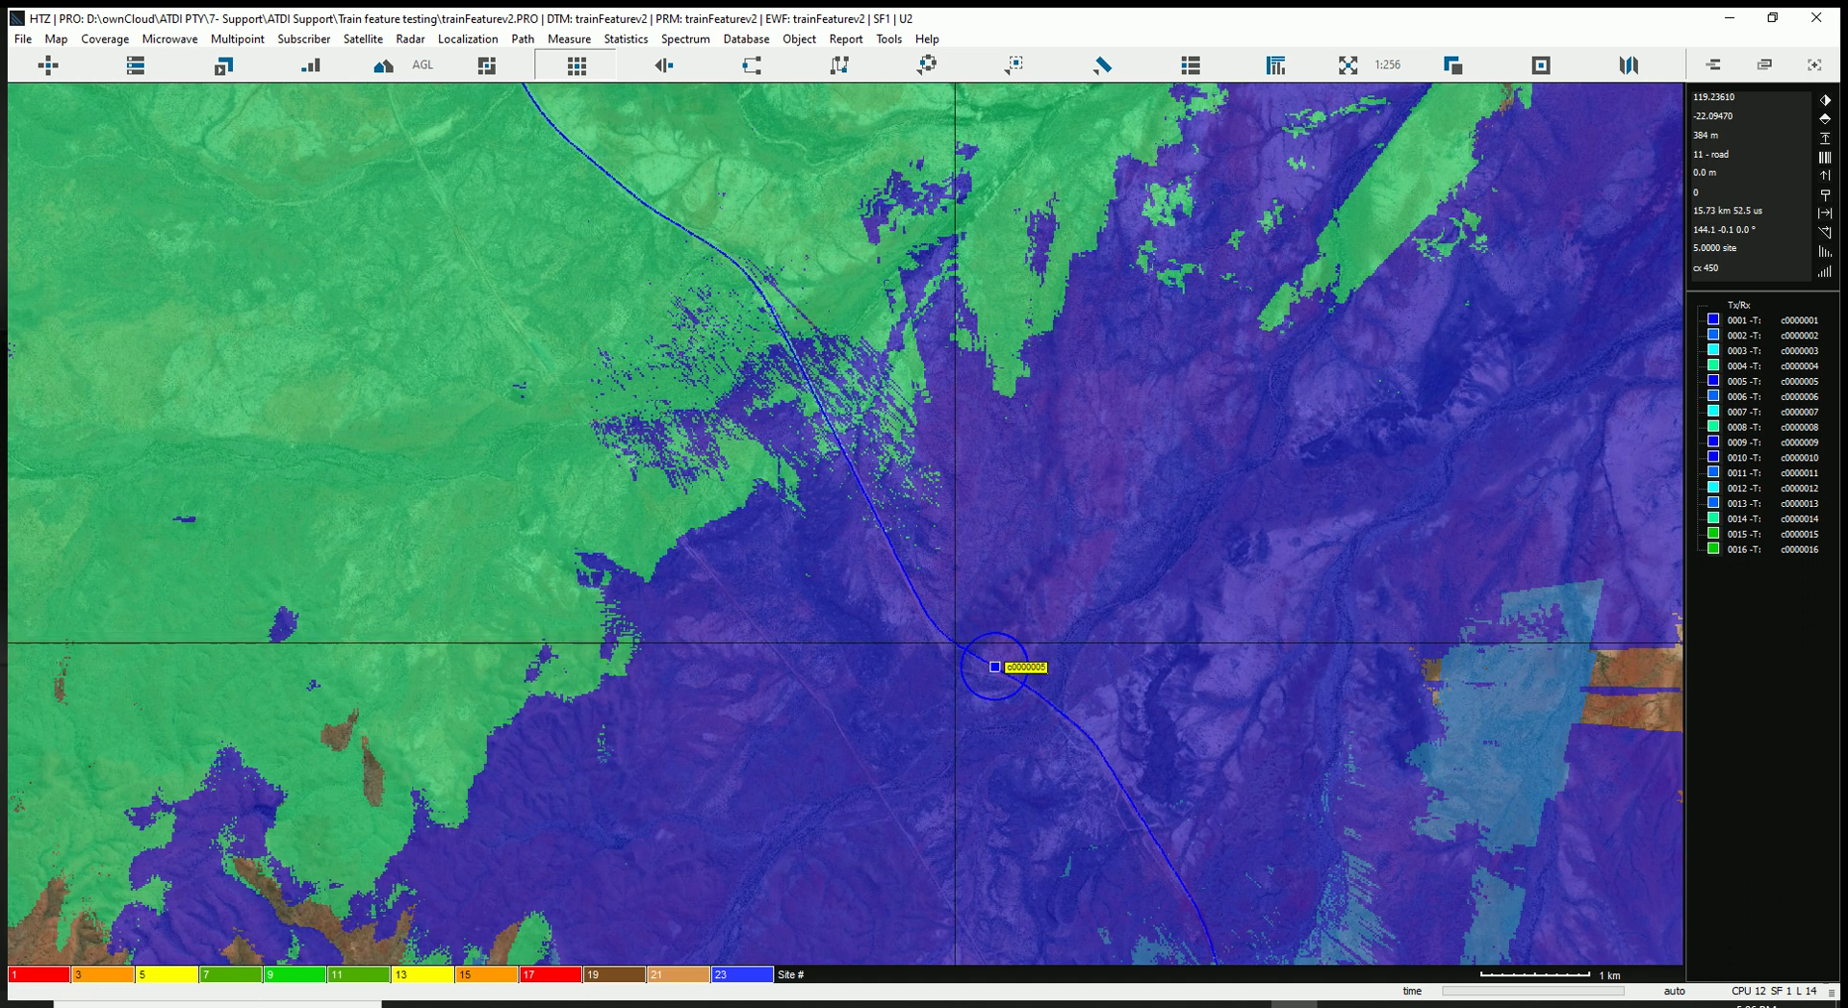
pyautogui.scroll(-5, 1037, 678)
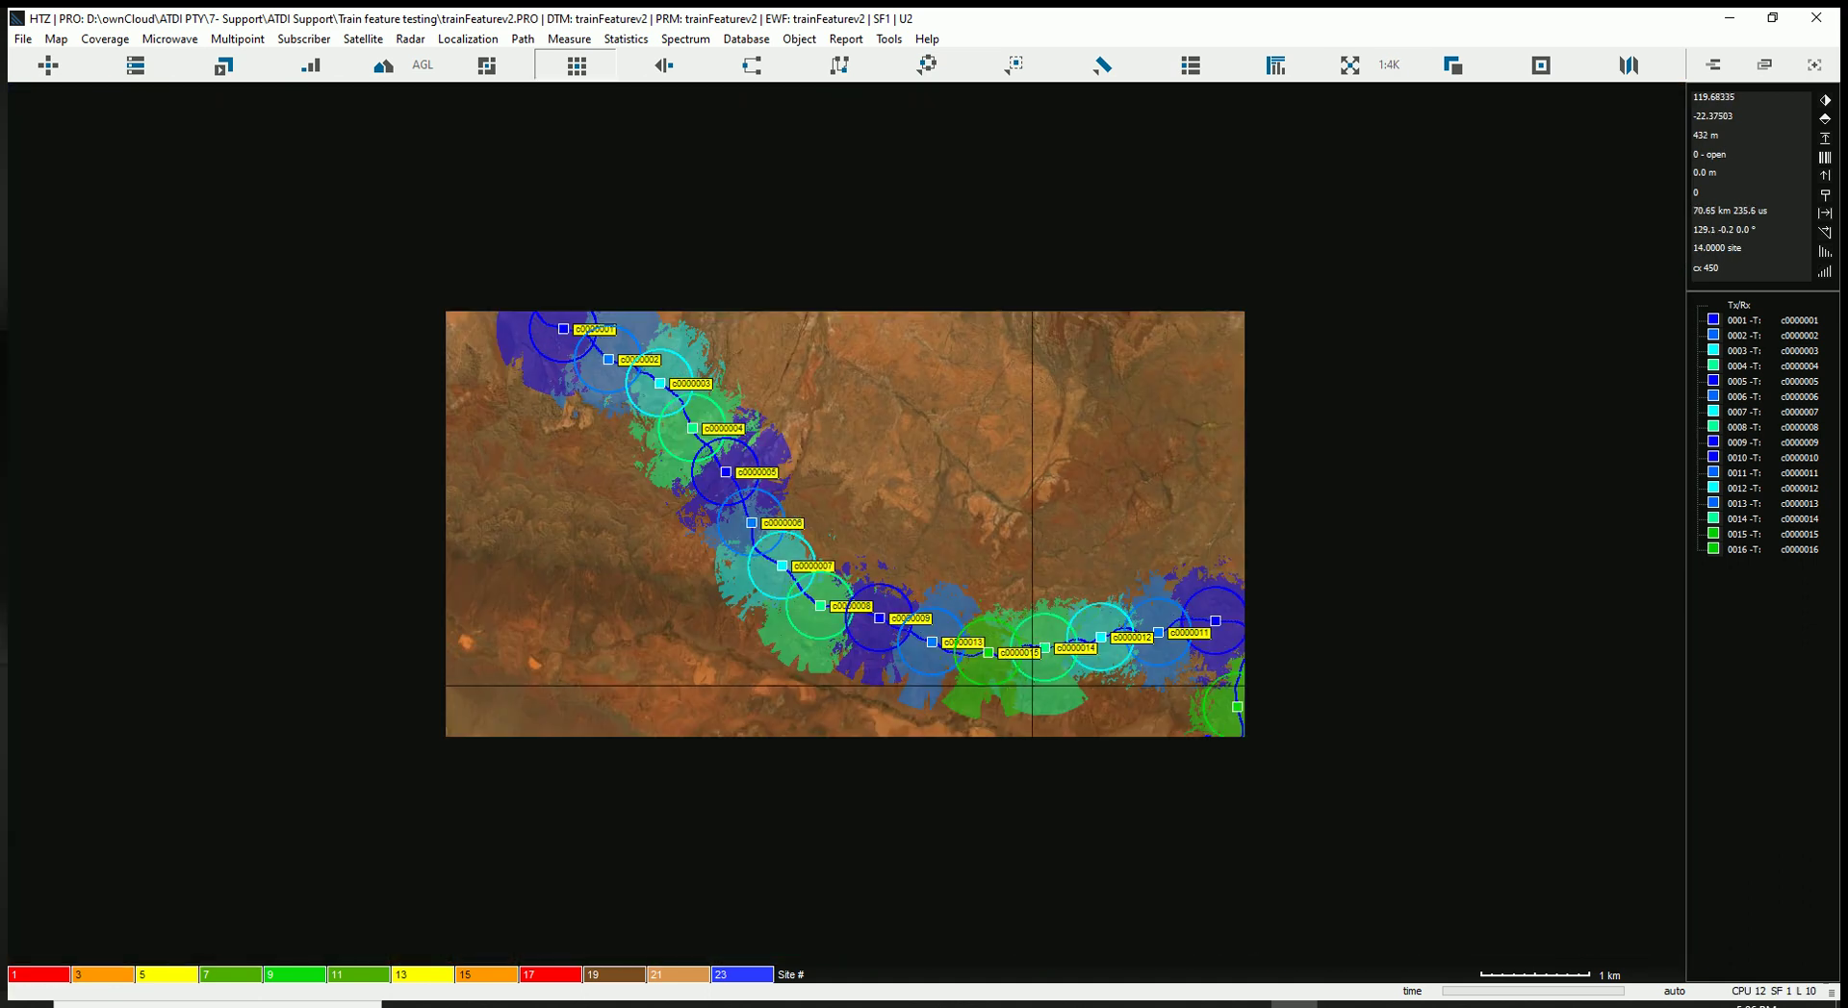
pyautogui.scroll(1, 1037, 675)
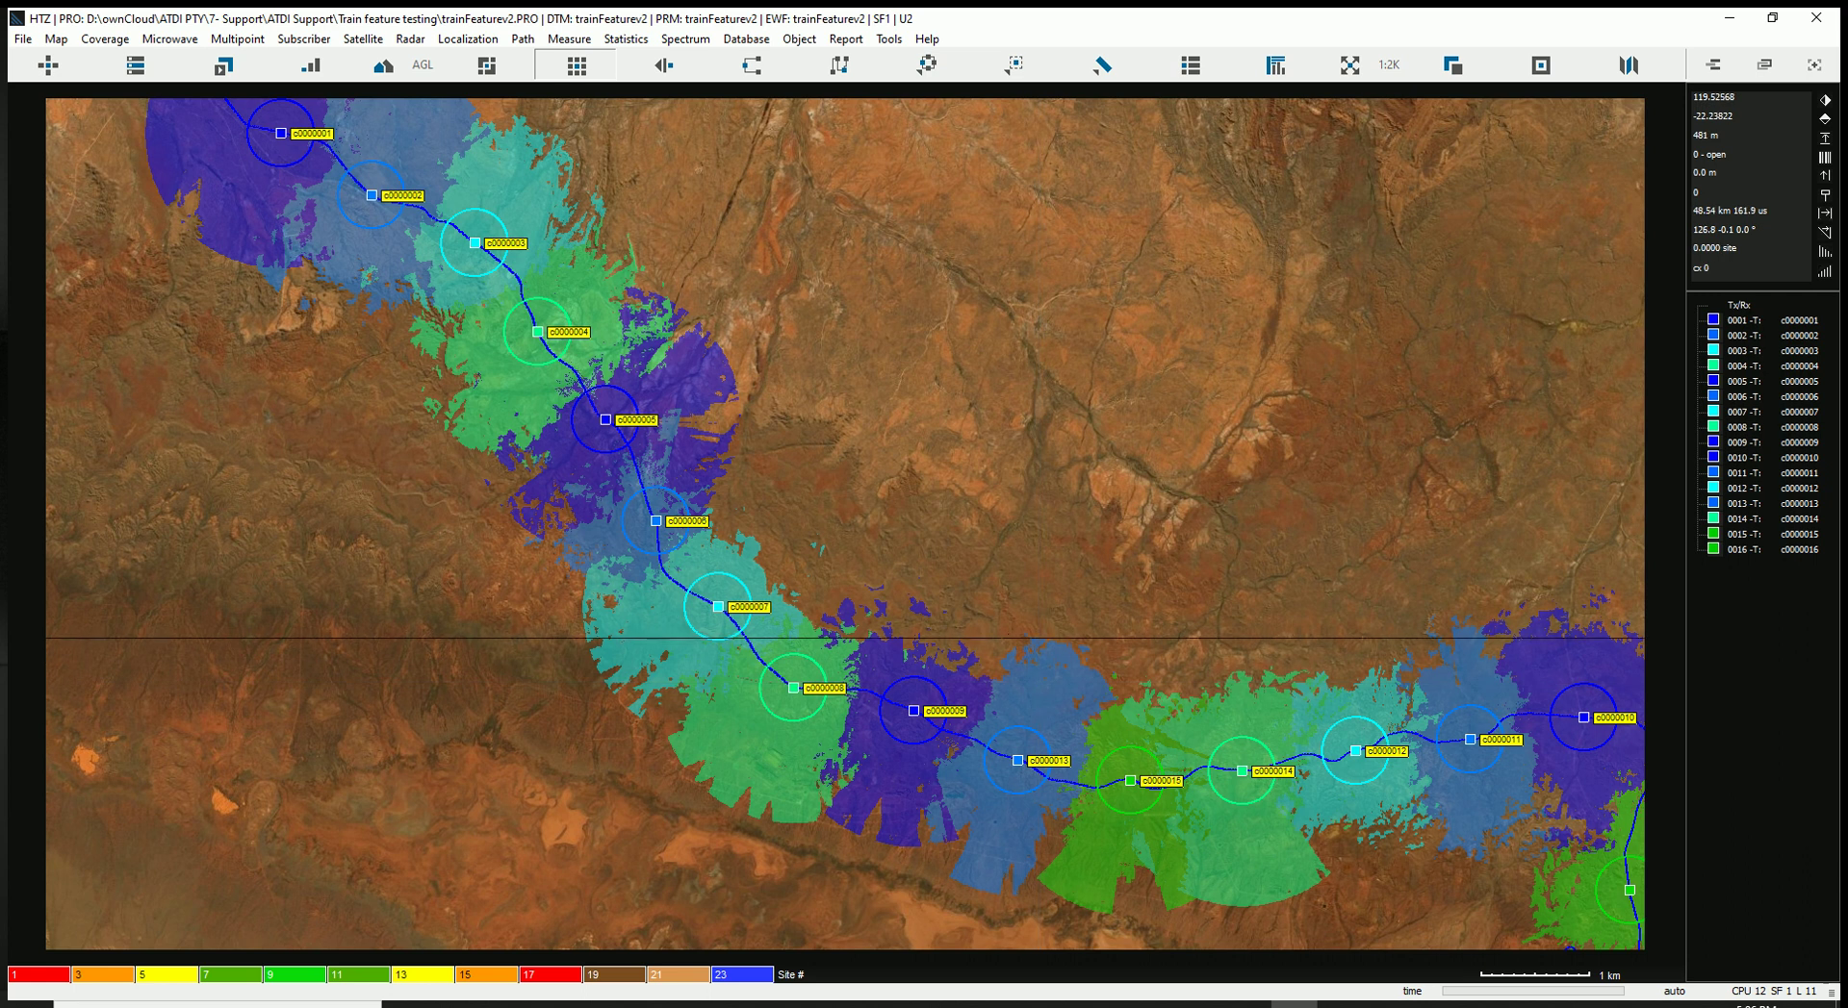
pyautogui.scroll(-1, 884, 549)
pyautogui.scroll(1, 883, 550)
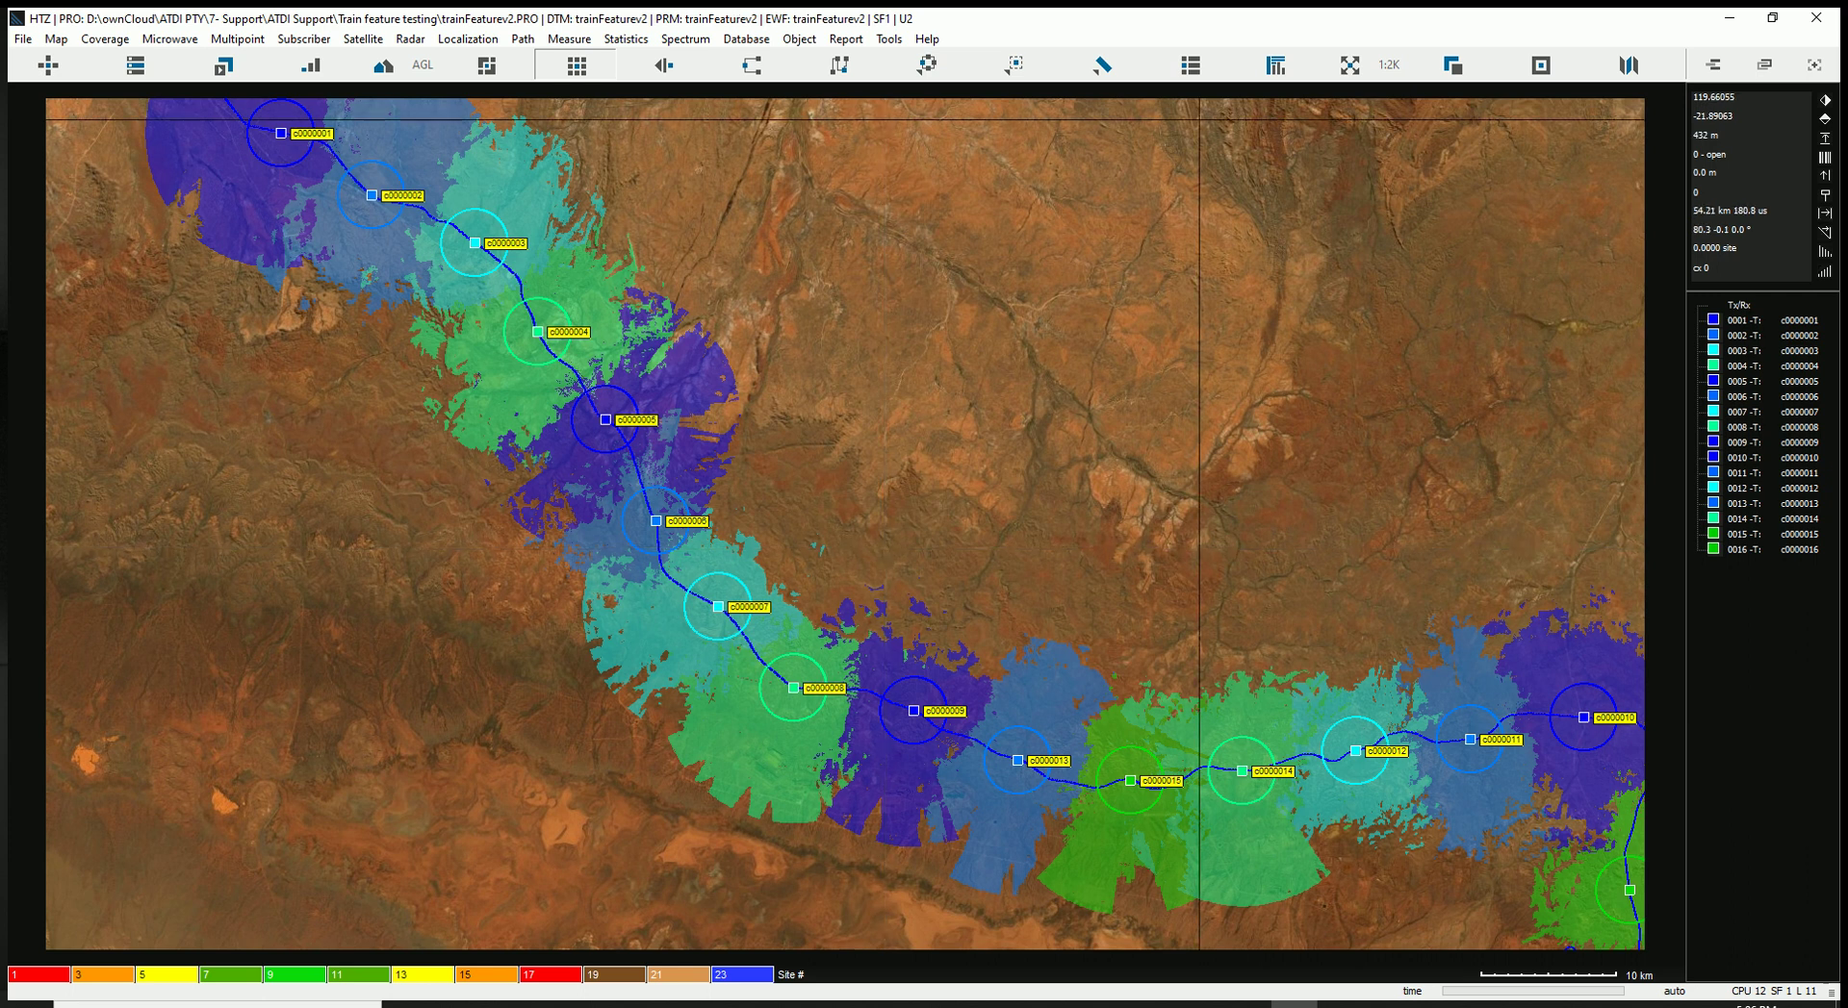
# Inspect the path profile from station c0000007 to a rail line point near station c0000006, using a 1 m Rx antenna height, then close it
pyautogui.click(1275, 65)
pyautogui.click(1273, 96)
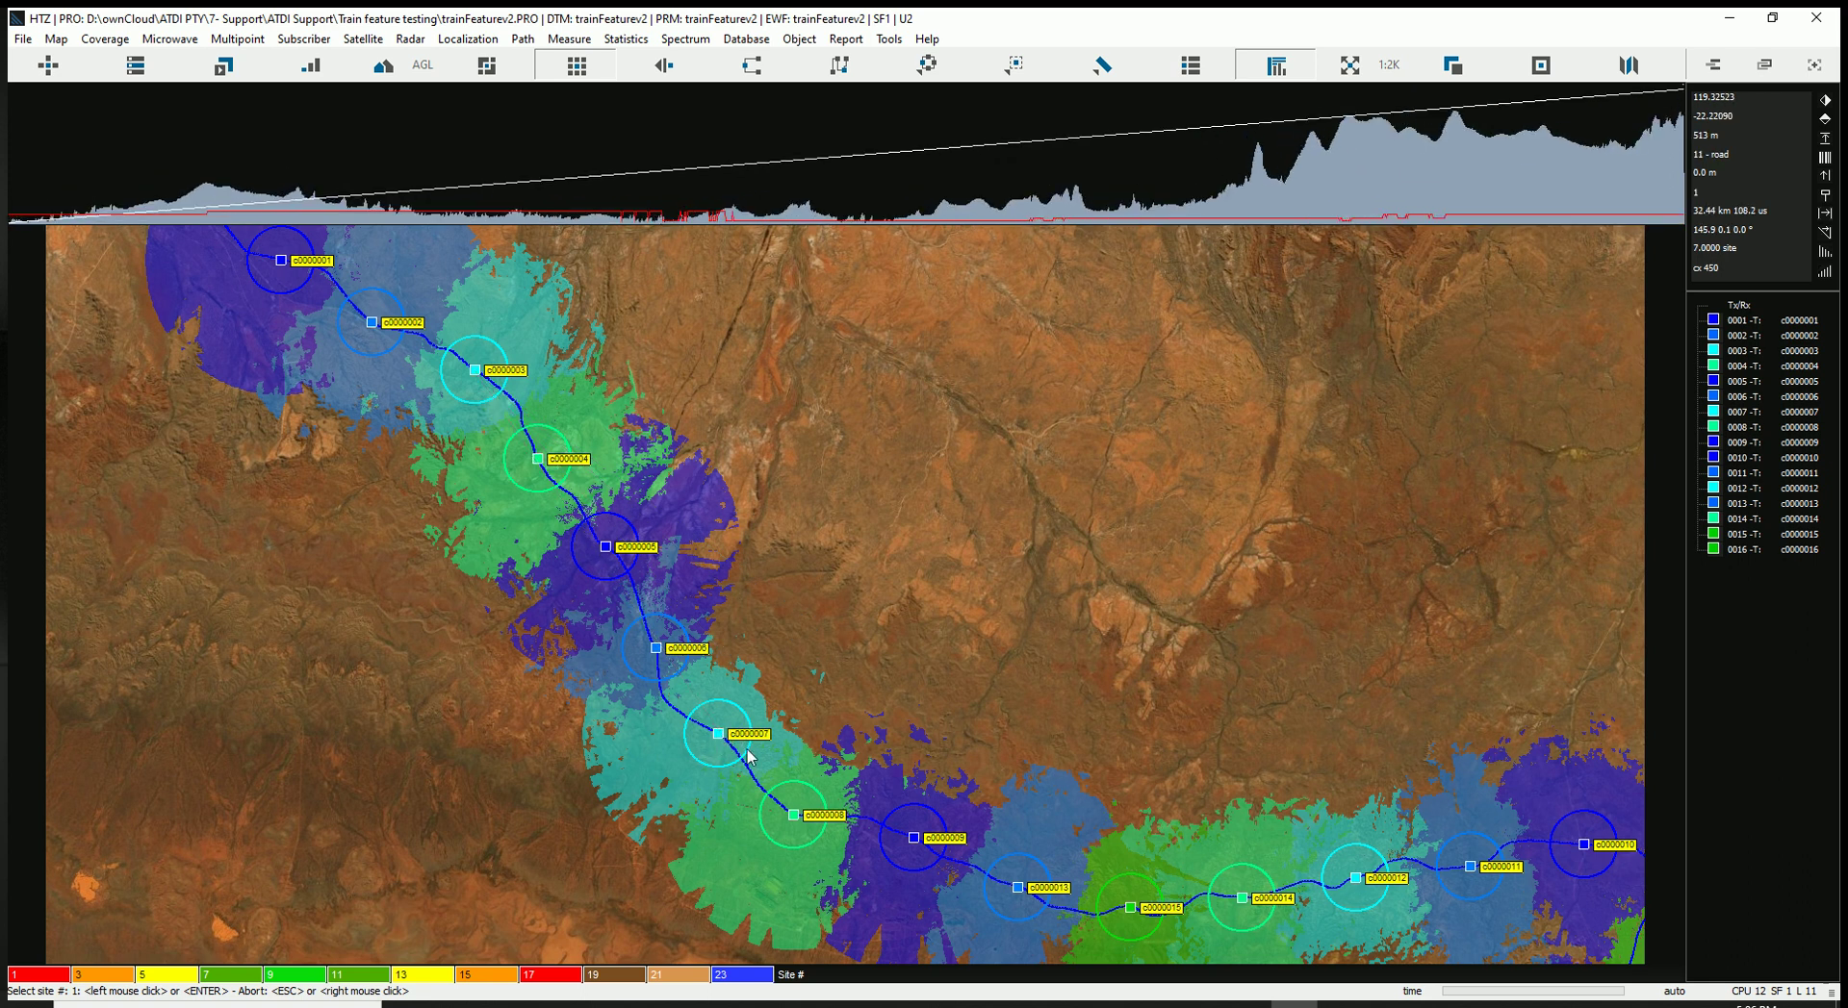
pyautogui.click(719, 734)
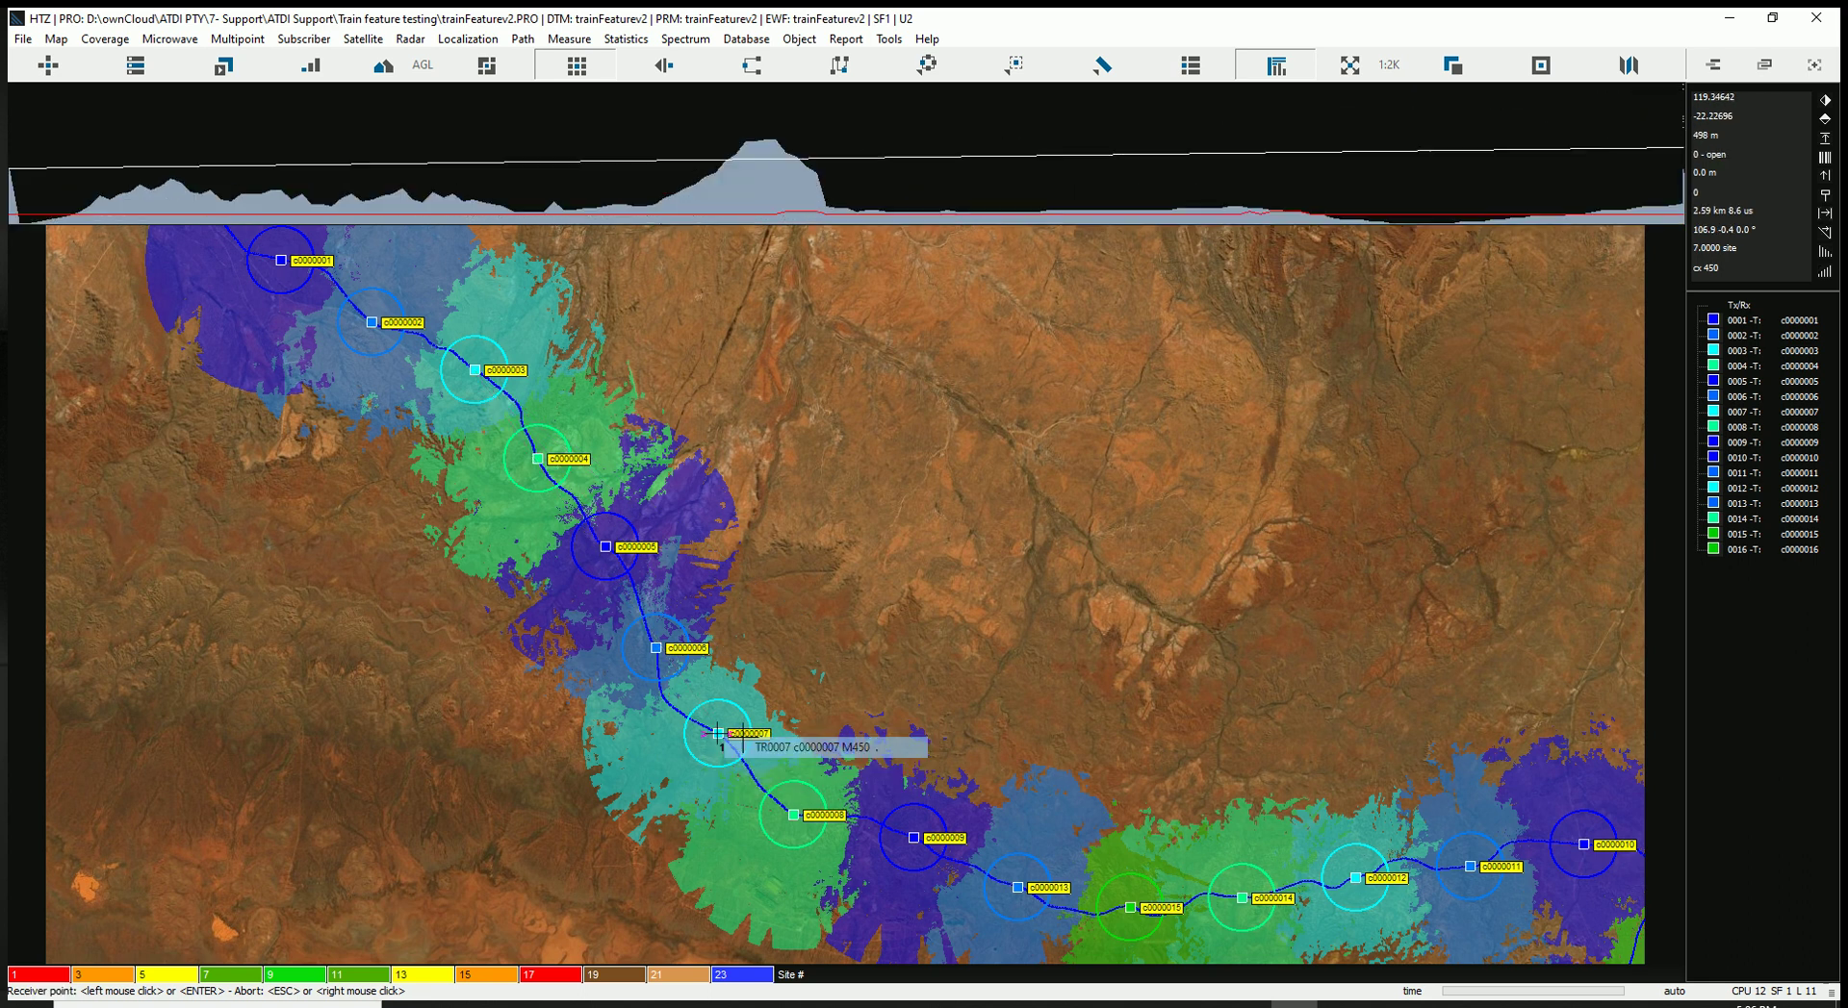
pyautogui.click(658, 679)
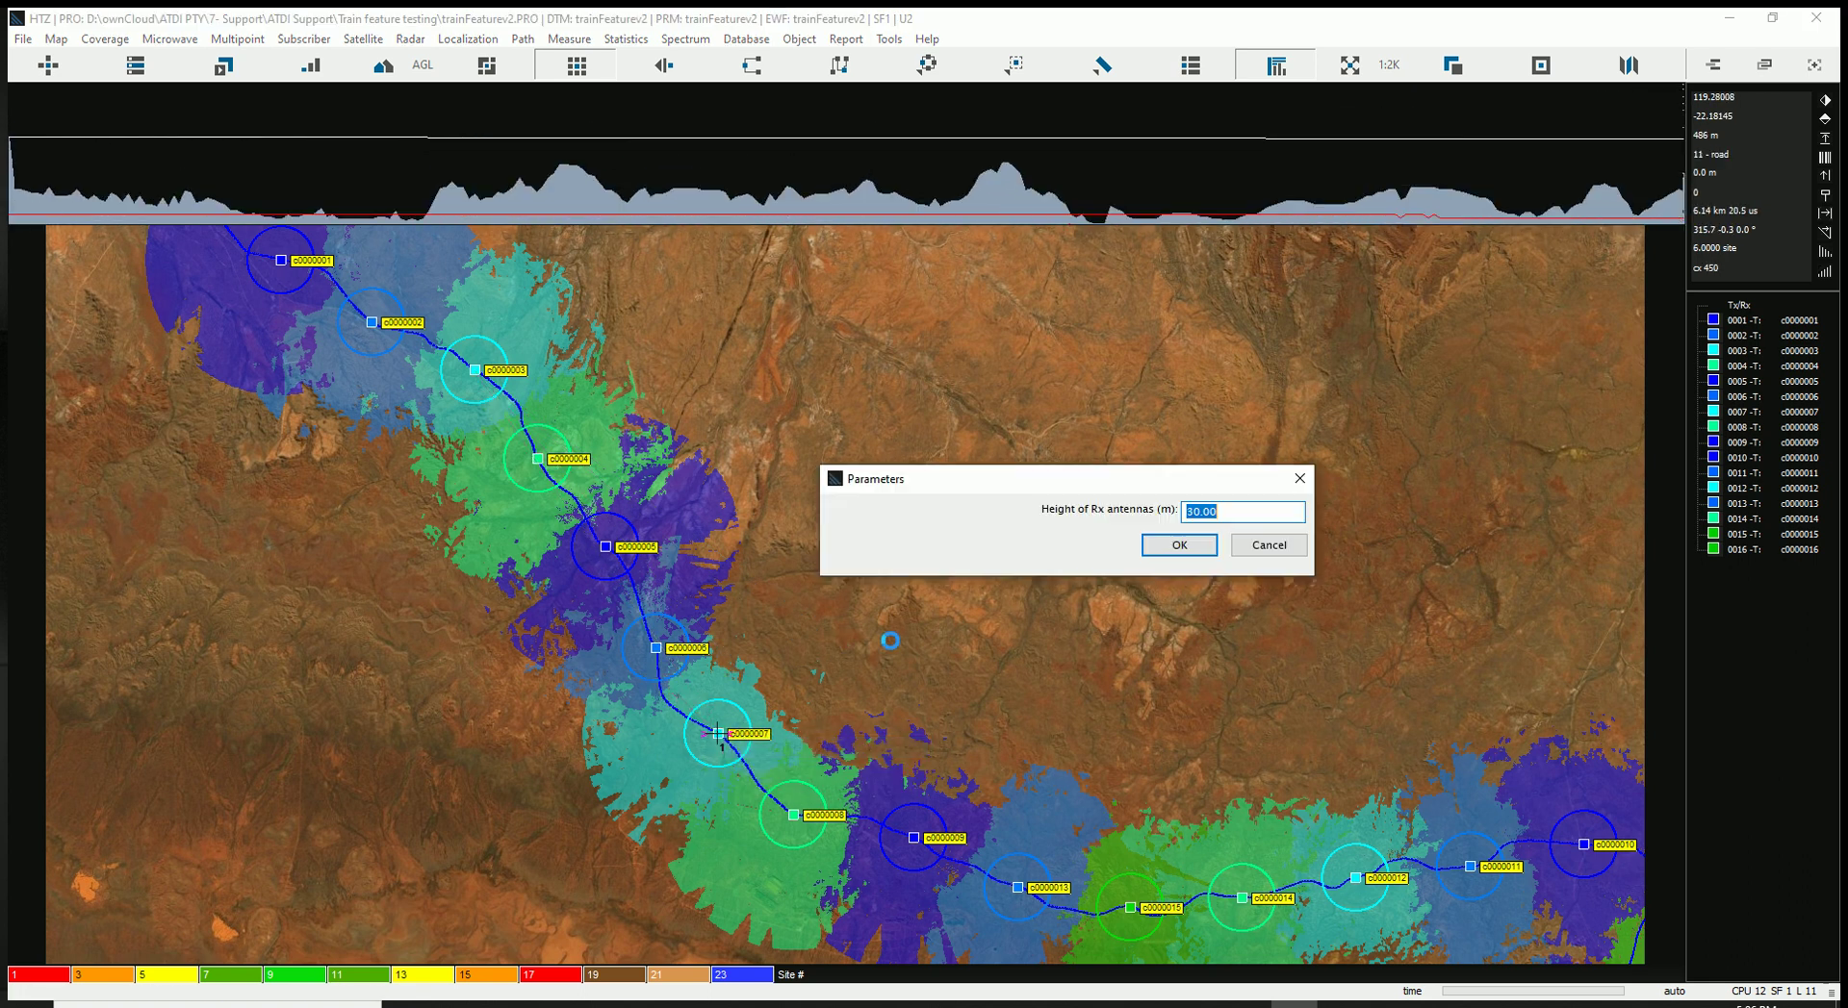
pyautogui.click(1212, 542)
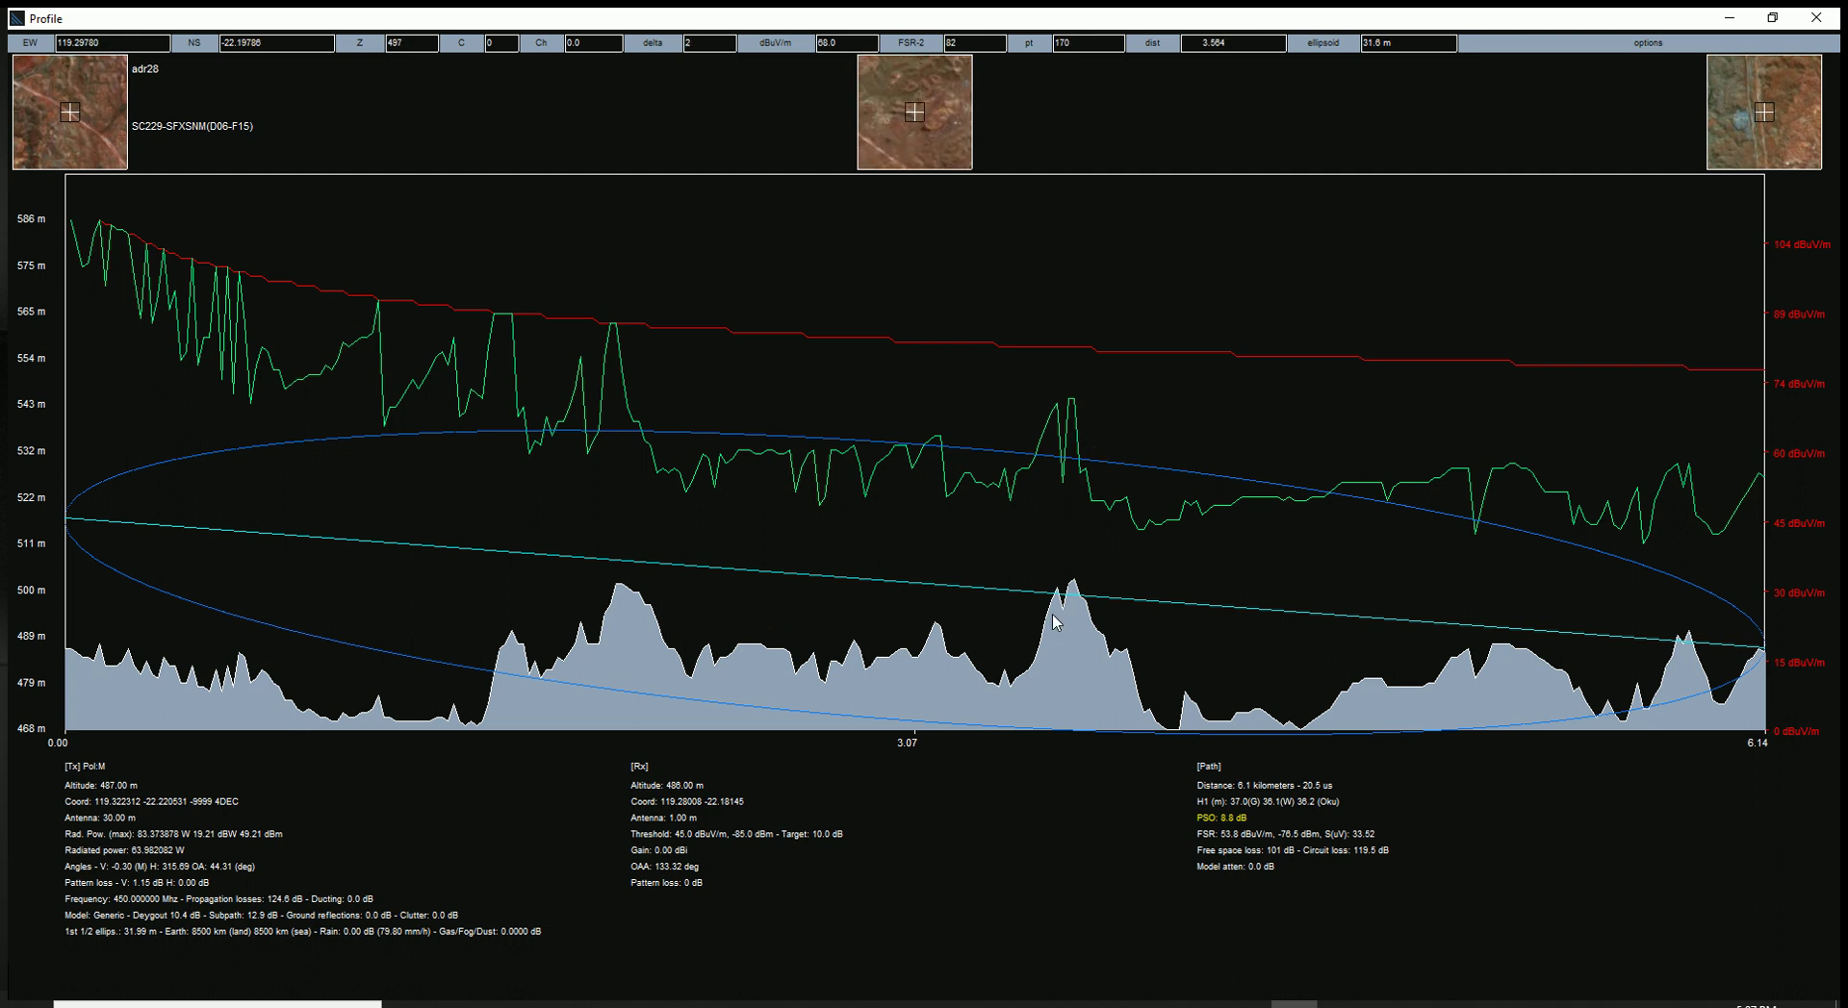
pyautogui.press('Escape')
pyautogui.scroll(-2, 977, 631)
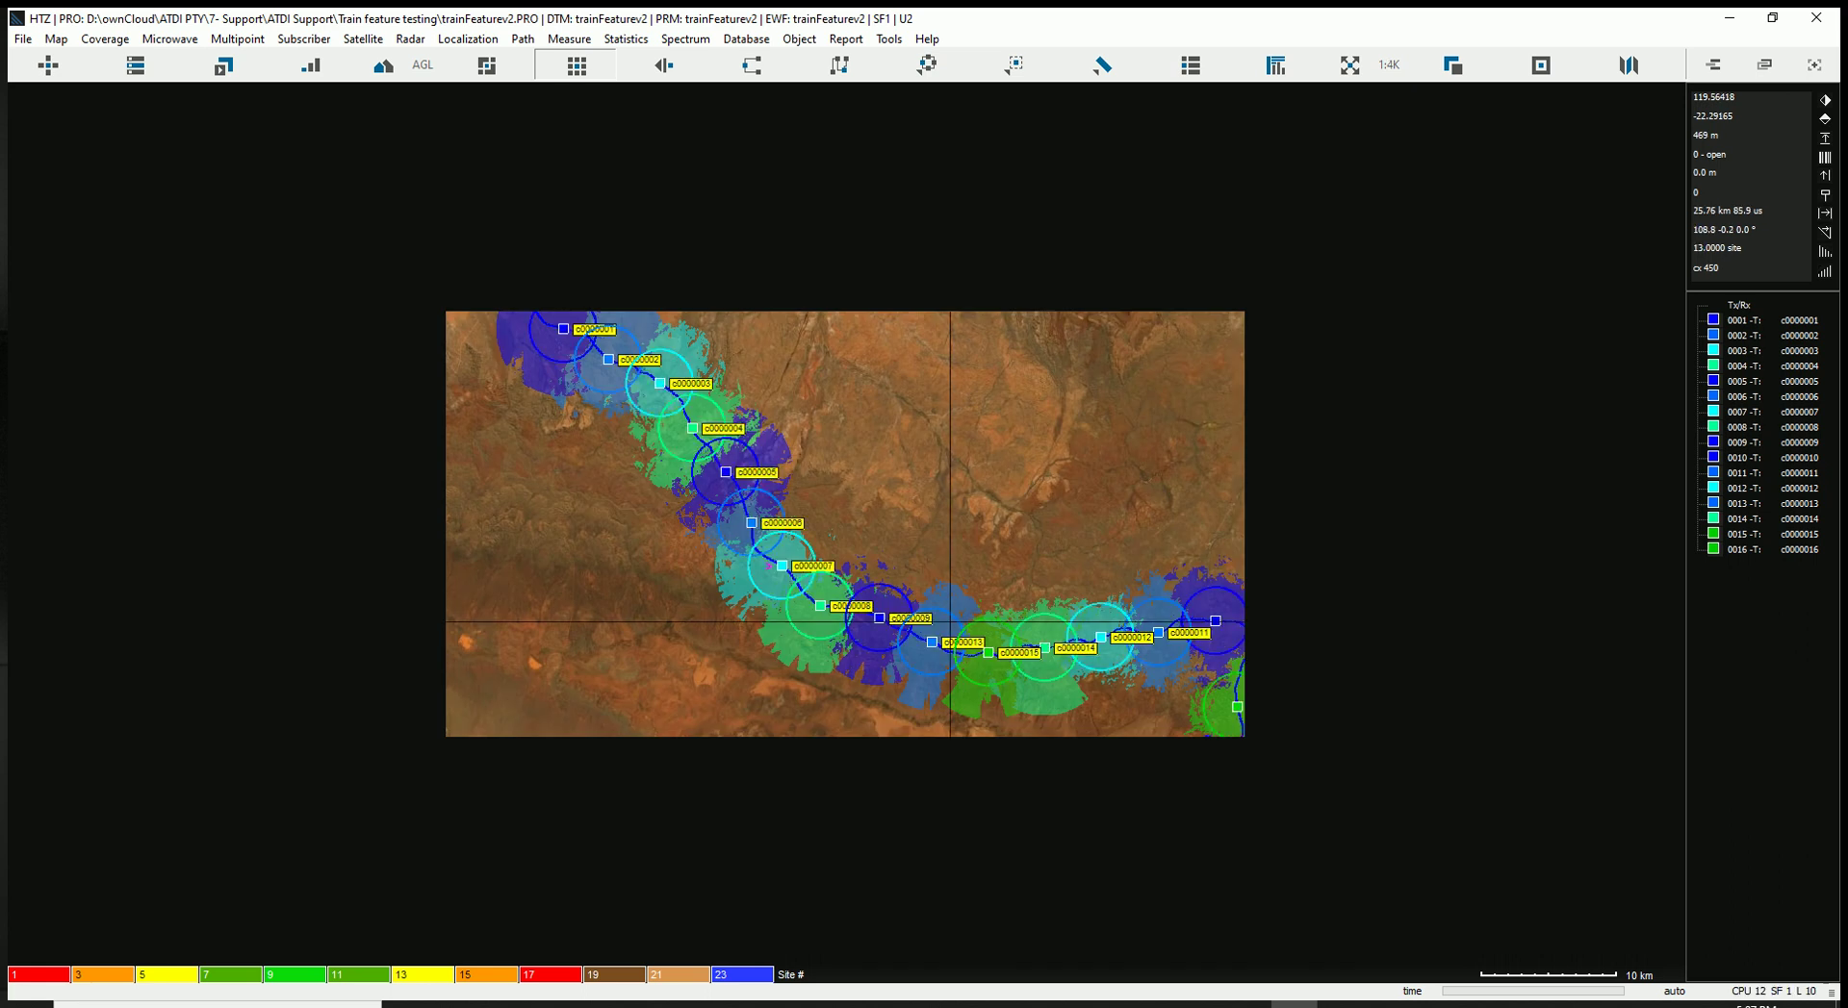
pyautogui.scroll(2, 839, 547)
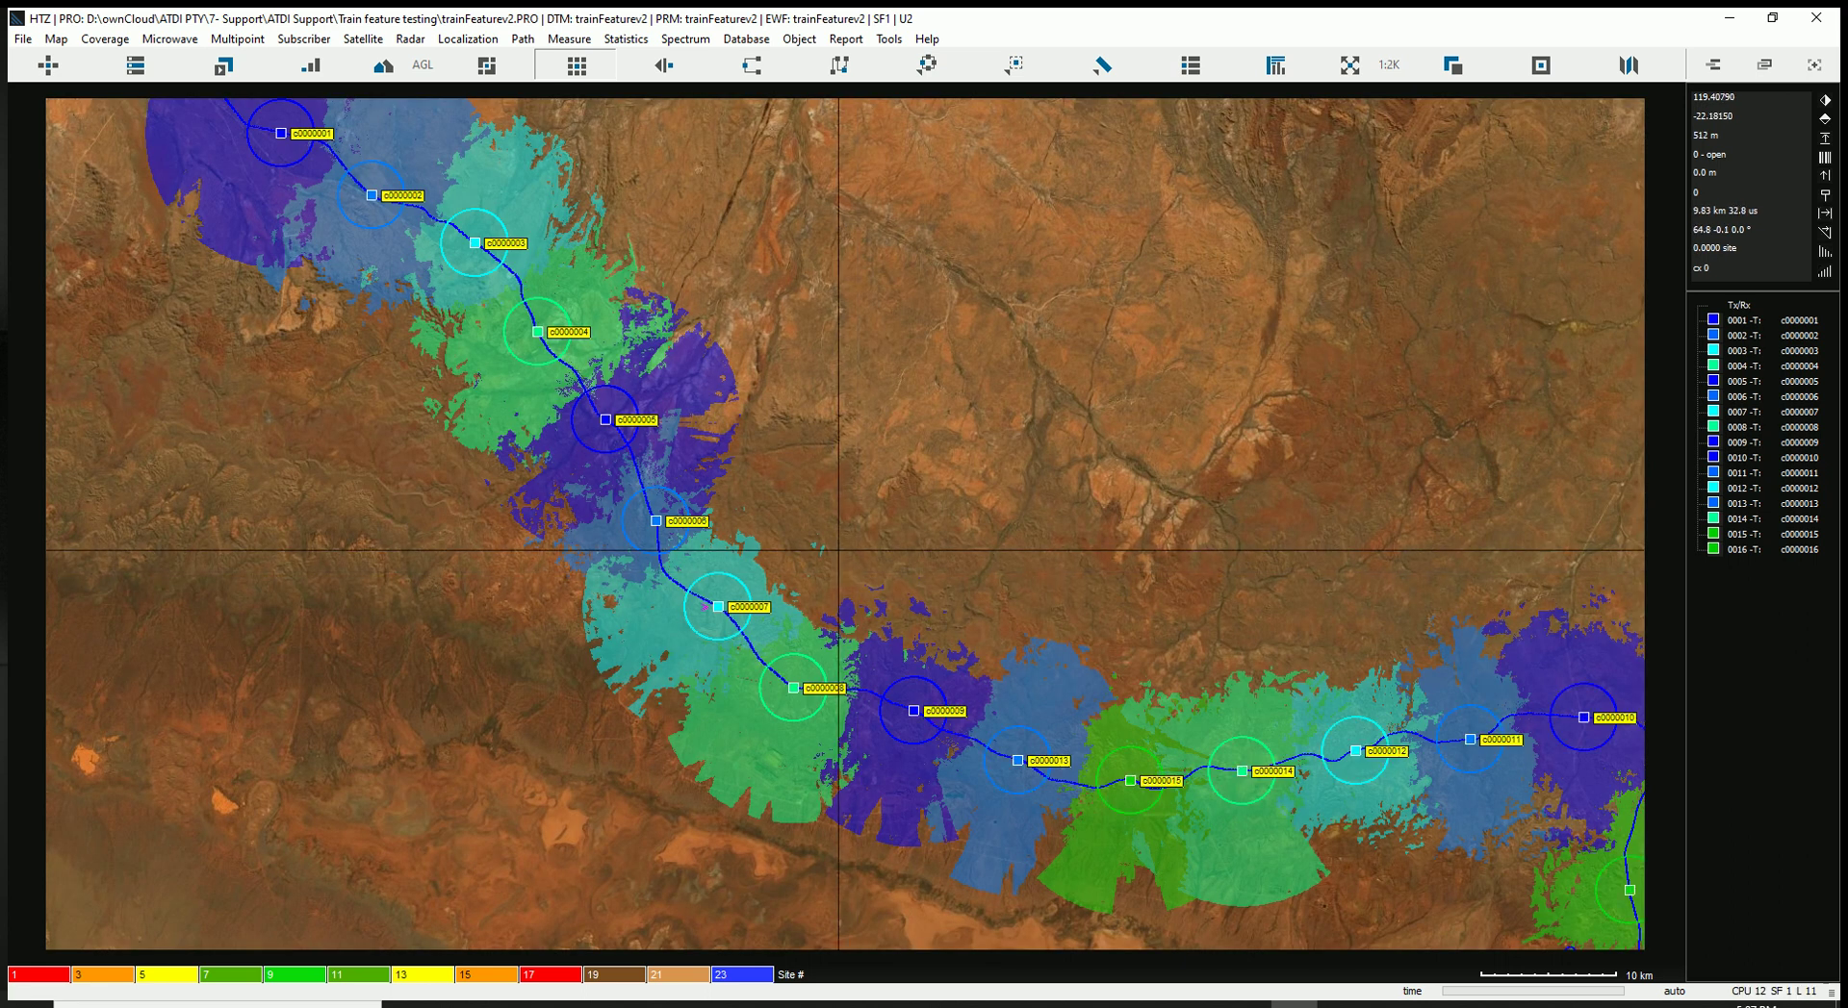